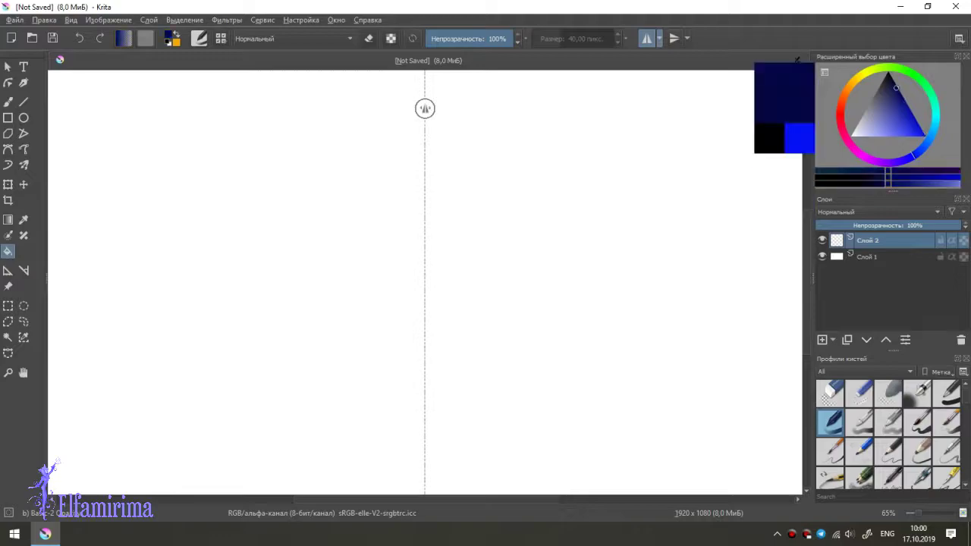
Step: Fill Слой 2 with dark navy and scatter white stars using the Texture Stars brush
click(425, 109)
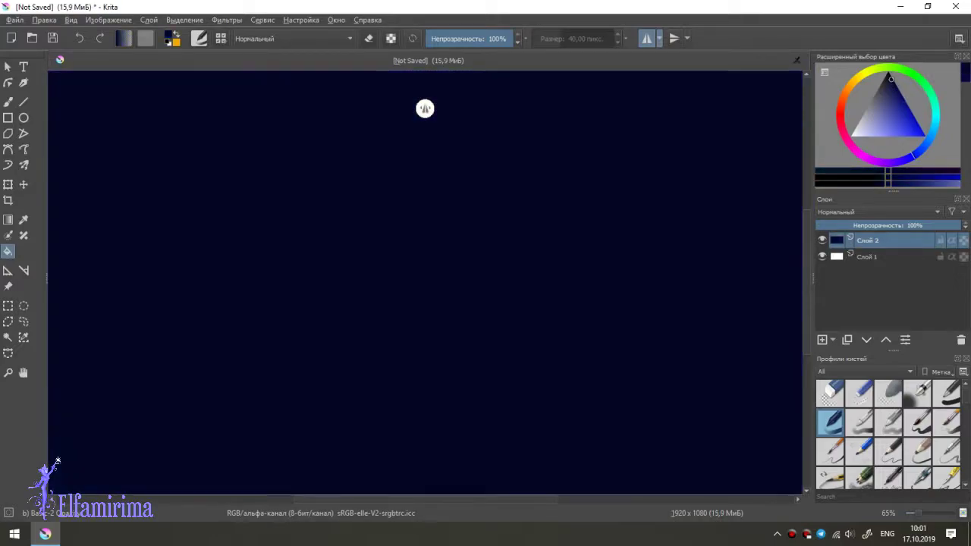
key(b)
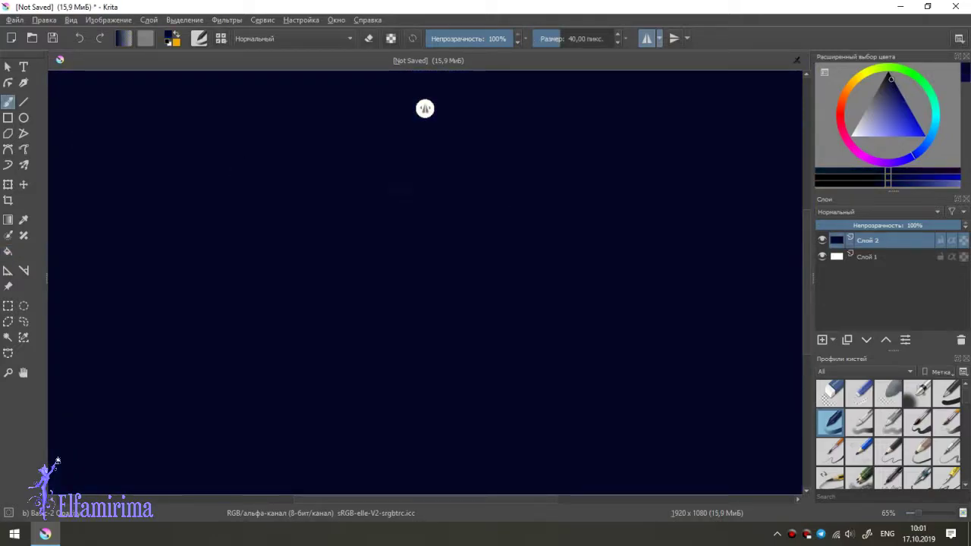
scroll(887, 432, down, 5)
click(888, 393)
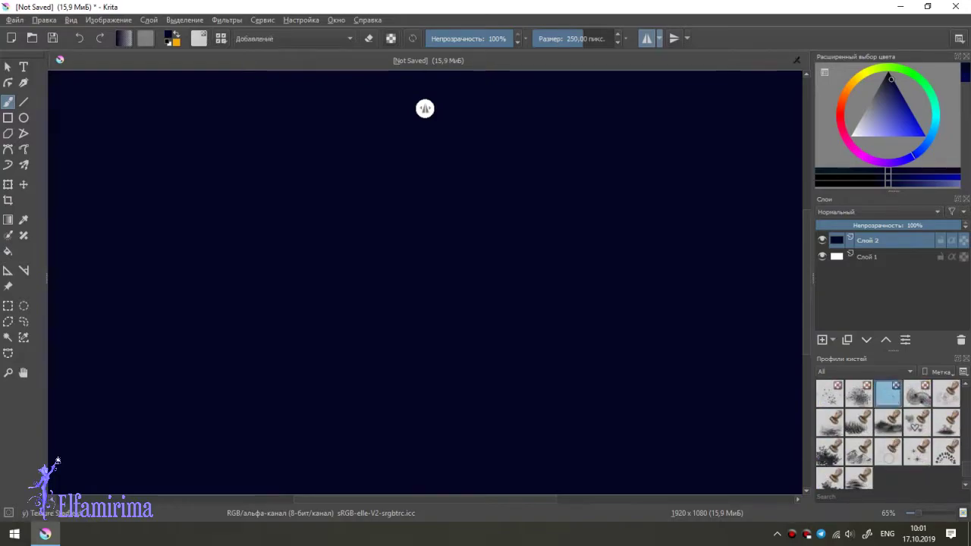
click(853, 136)
mouse_move(130, 292)
mouse_down()
mouse_move(500, 114)
mouse_move(361, 313)
mouse_move(531, 167)
mouse_move(726, 357)
mouse_move(382, 382)
mouse_move(228, 436)
mouse_up()
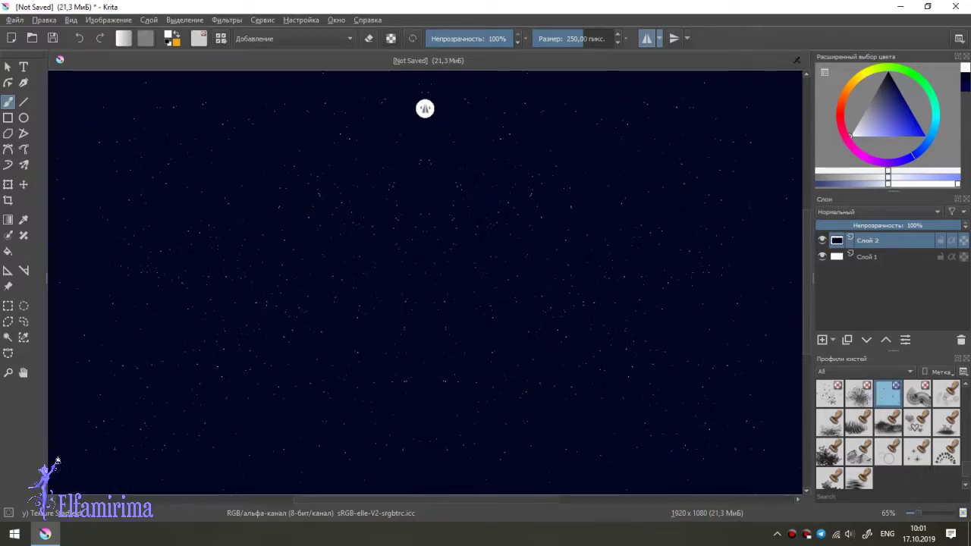
Step: Load the 600 px Dodge-mode soft glow brush preset
scroll(887, 433, down, 3)
scroll(887, 432, down, 2)
click(945, 422)
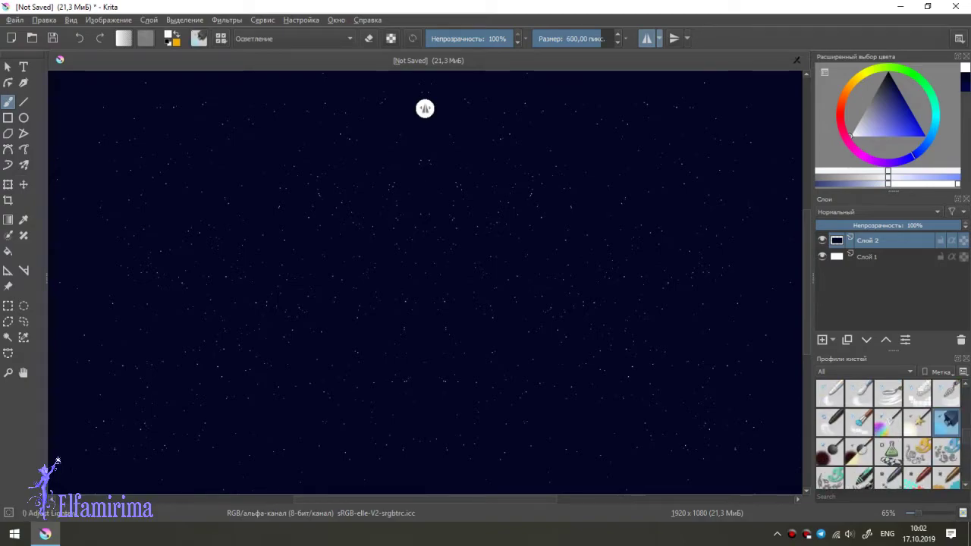
Step: Paint two mirrored soft light-blue moon glows with a 425 px Lighten-mode brush
ctrl+click(717, 167)
drag(683, 190, 626, 212)
drag(627, 157, 659, 156)
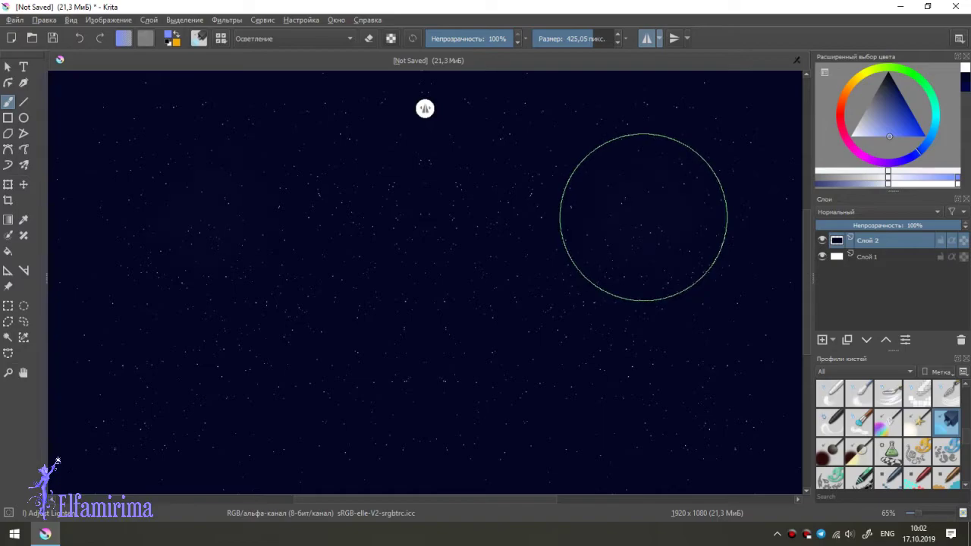
drag(642, 215, 635, 219)
Step: Paint solid white disks in both moon centres with a 353 px normal round brush
click(865, 136)
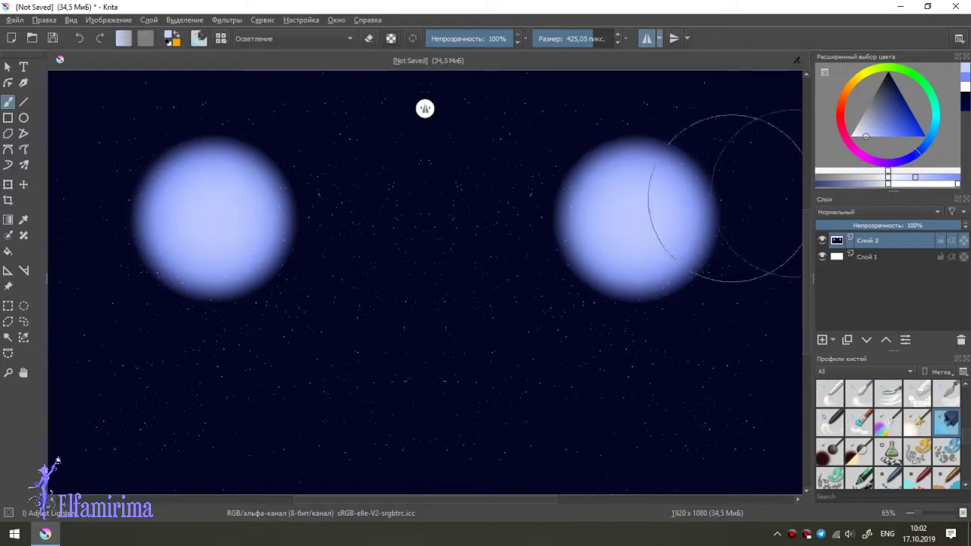
click(899, 176)
scroll(888, 432, down, 3)
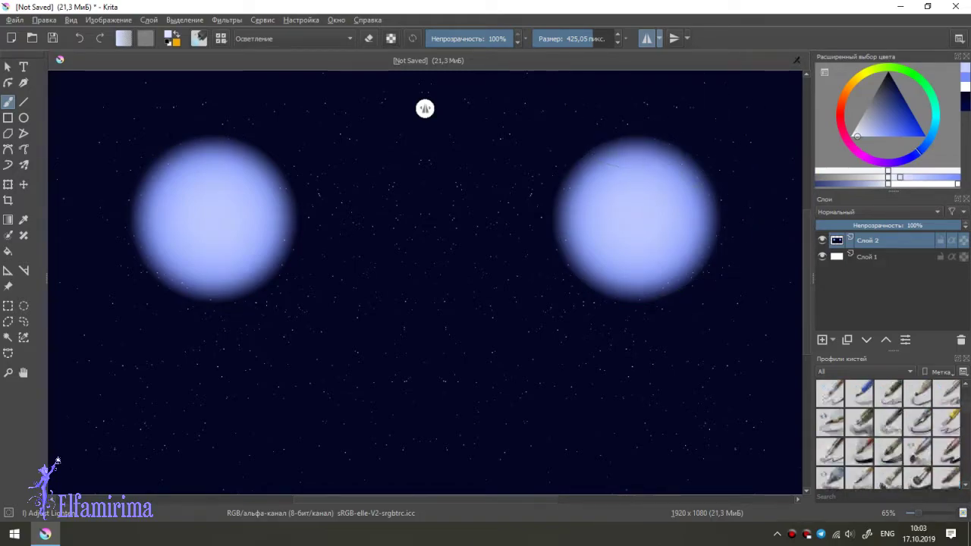
scroll(830, 421, up, 3)
click(829, 421)
drag(569, 37, 586, 38)
click(635, 218)
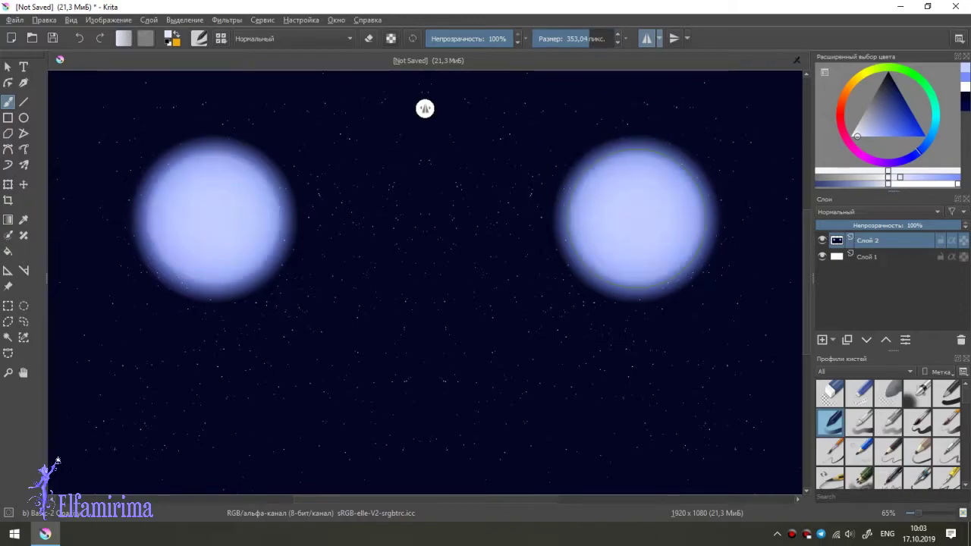
click(636, 219)
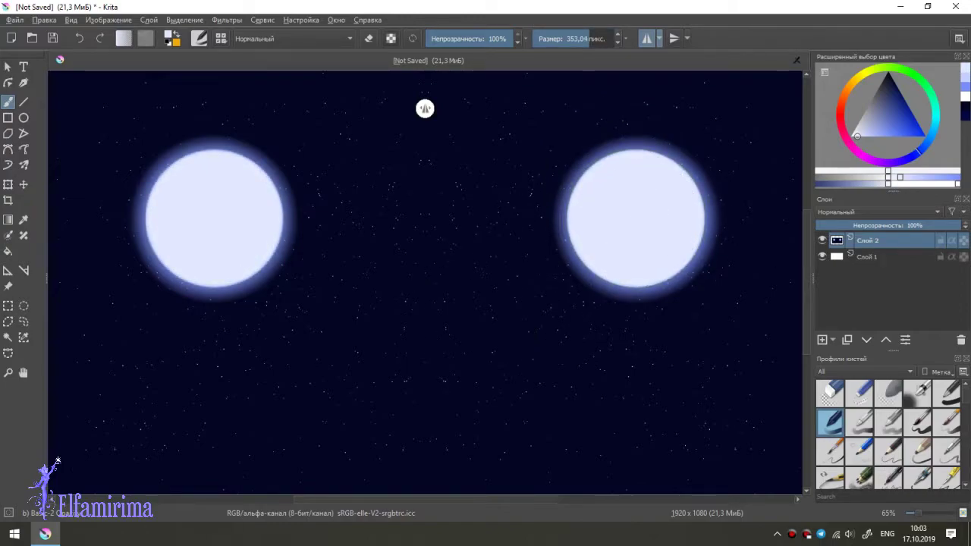
Step: Try brightening the moon centres with the Lighten glow brush, then undo both attempts
scroll(887, 432, down, 3)
click(946, 452)
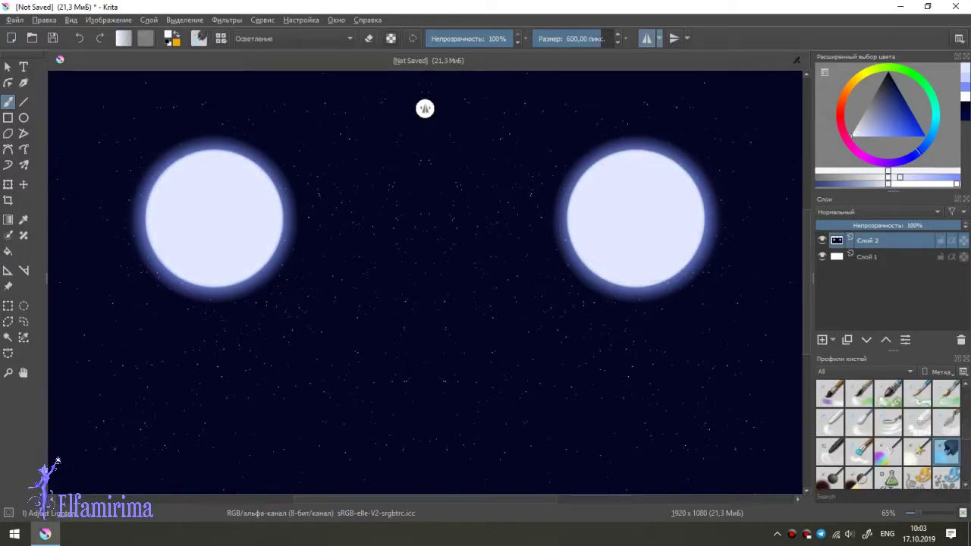
click(636, 218)
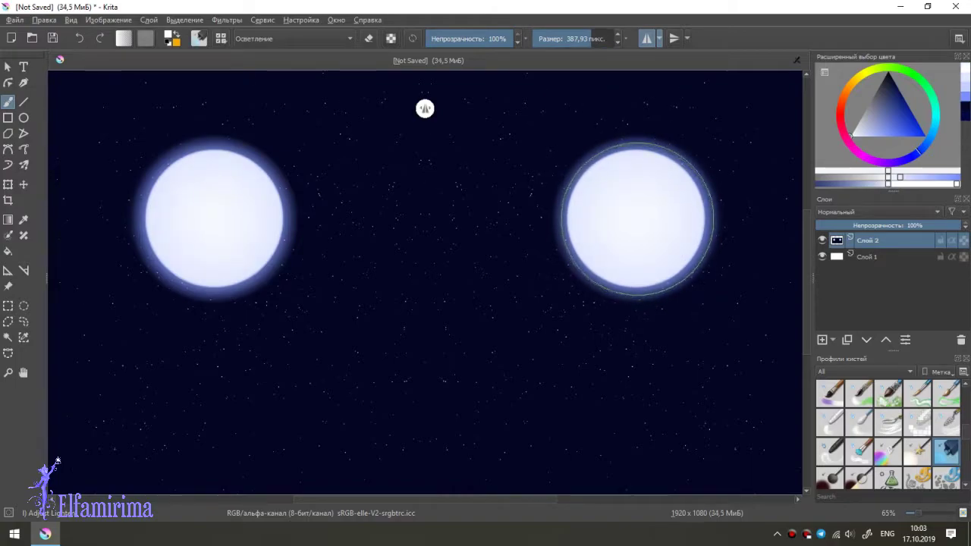
key(ctrl+z)
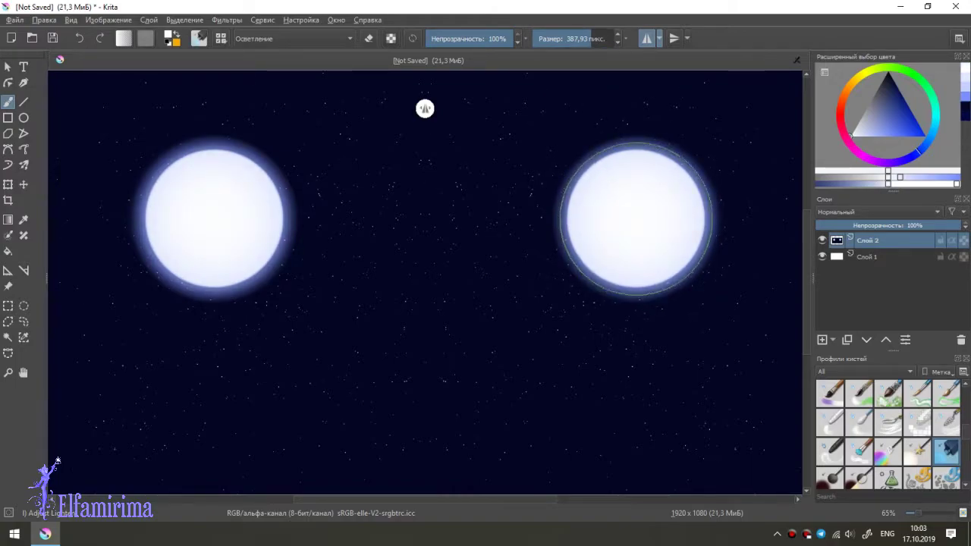
click(634, 219)
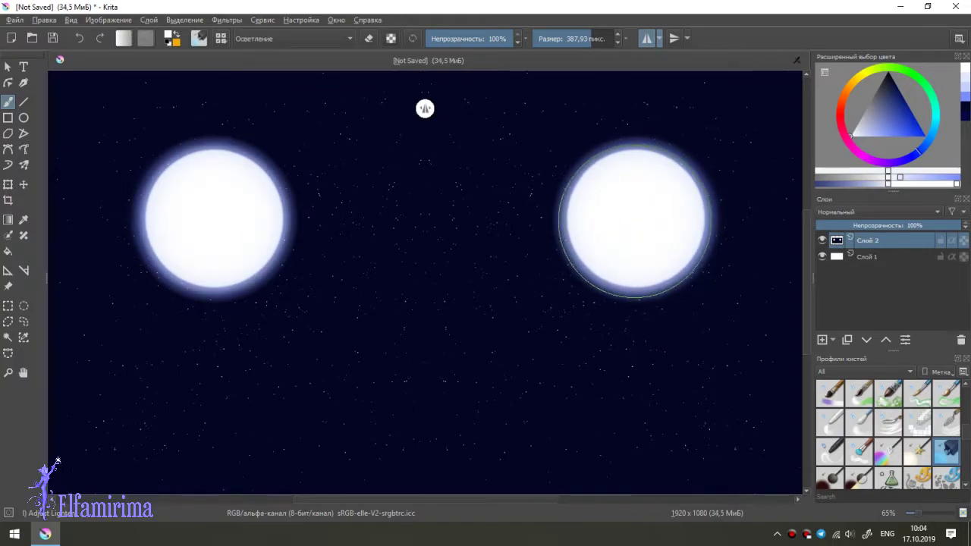
key(ctrl+z)
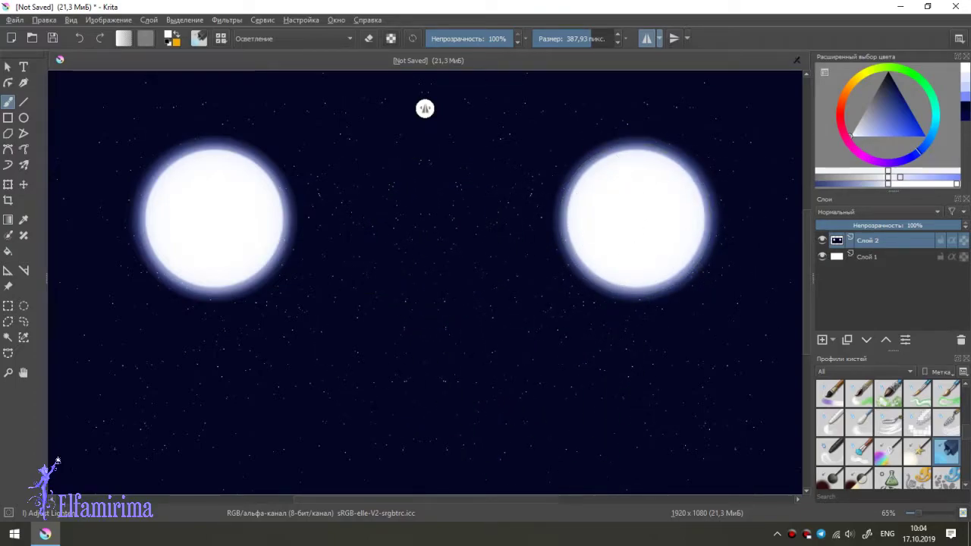
Step: Load a normal round brush with a blue colour for the alien
scroll(887, 433, up, 3)
click(829, 422)
click(903, 99)
Step: Paint the alien's solid blue round head near canvas centre with a 270 px brush
mouse_move(565, 38)
mouse_down()
mouse_move(599, 38)
mouse_move(586, 38)
mouse_up()
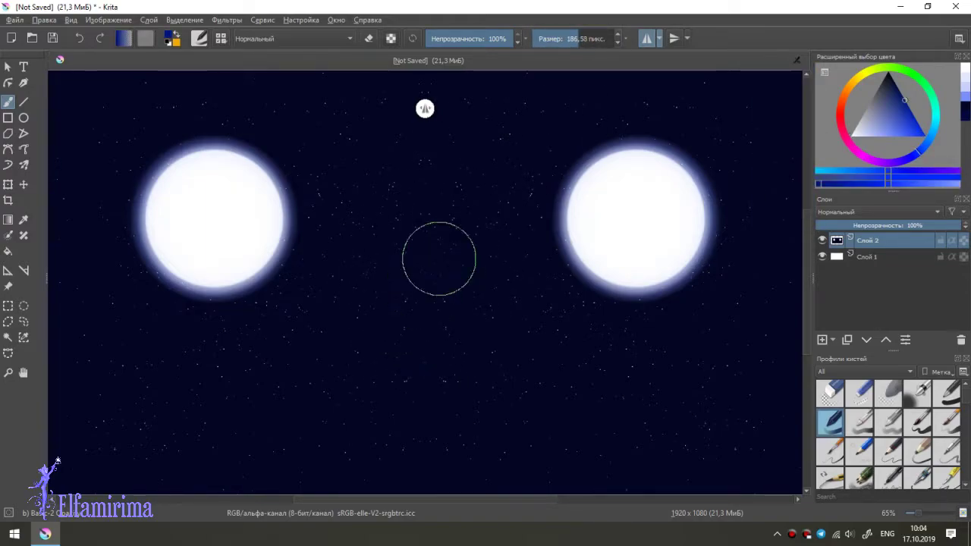
drag(586, 38, 590, 38)
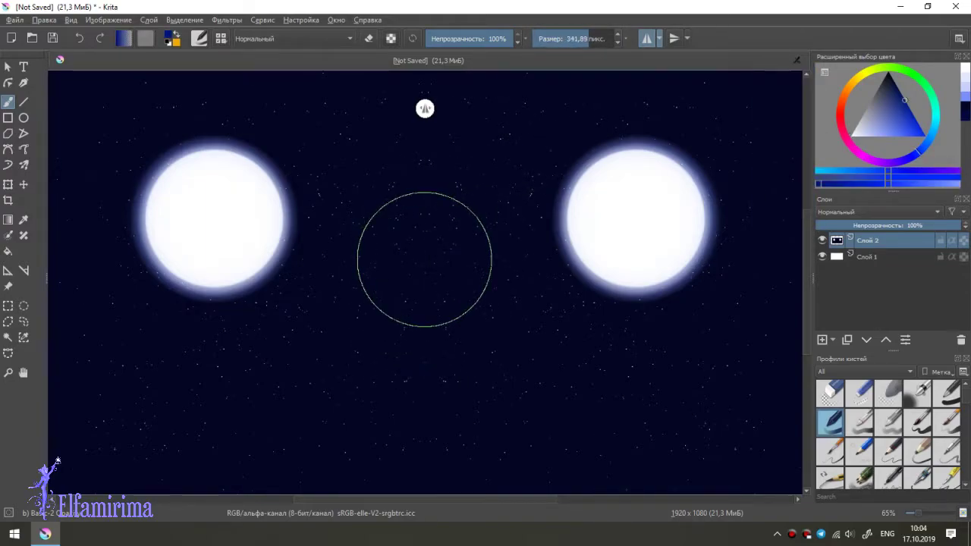
click(425, 226)
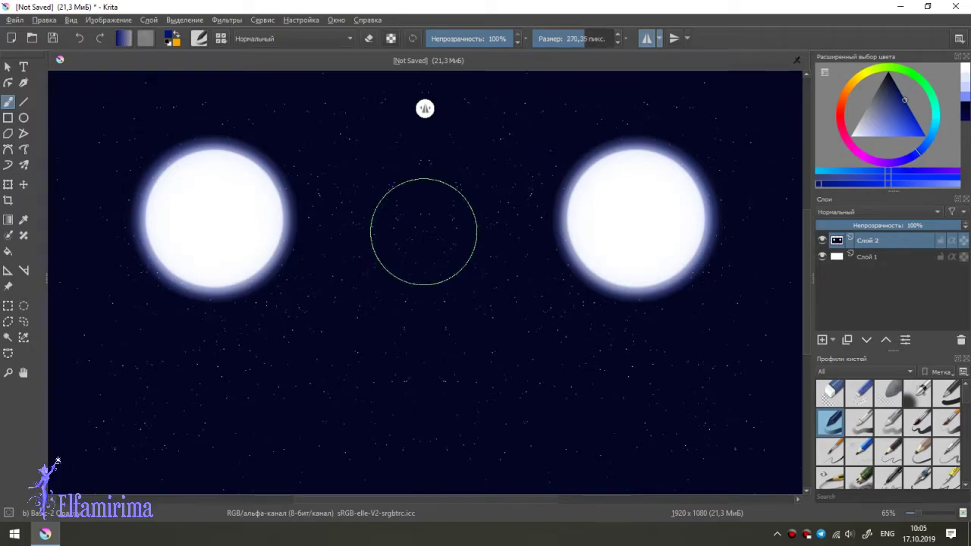
click(425, 226)
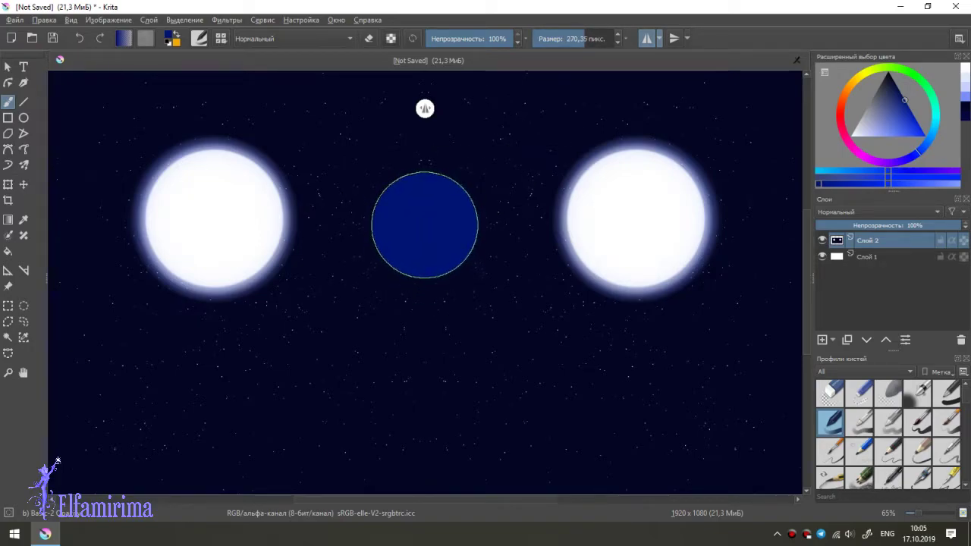
Step: Paint the round body, two mirrored hips and two curved legs below the head
drag(531, 153, 510, 153)
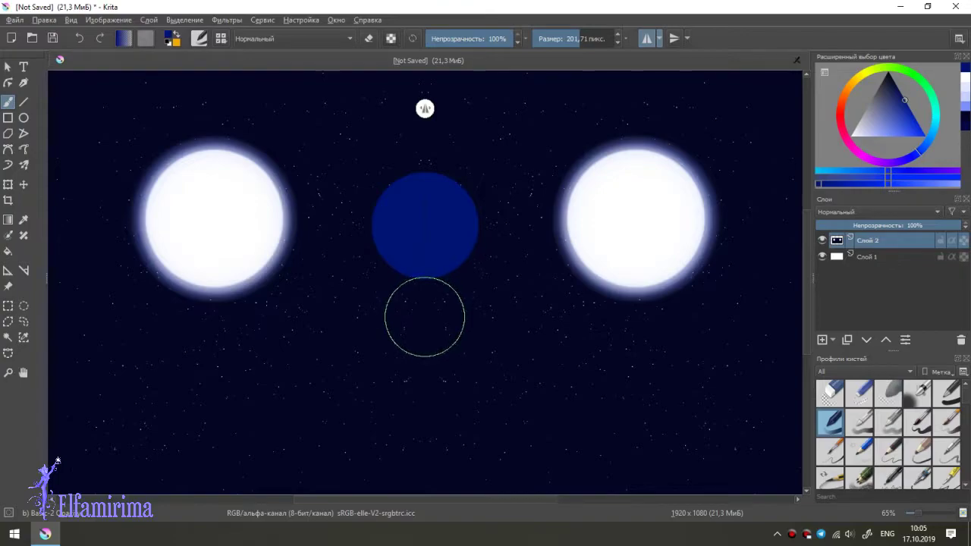
click(424, 316)
key(bracketleft)
key(bracketleft)
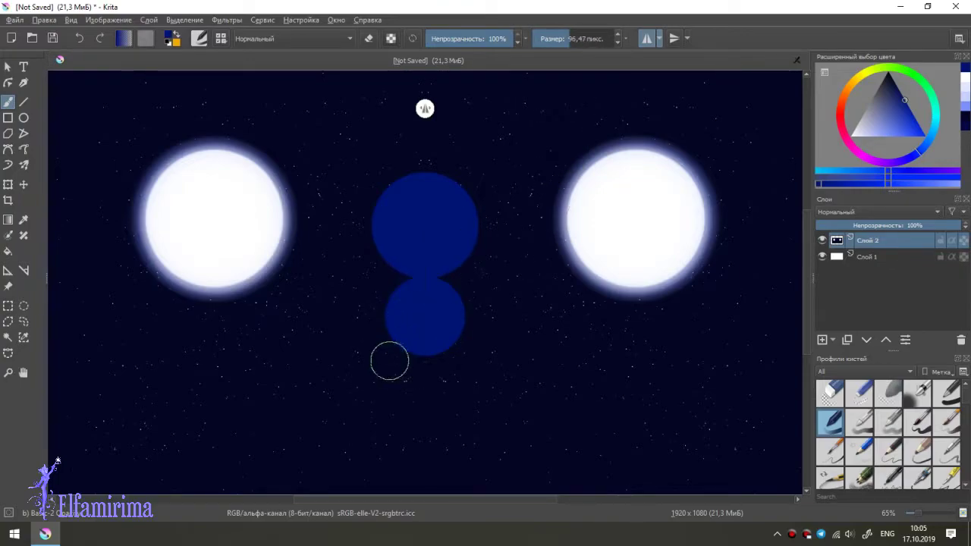
click(399, 365)
key(bracketleft)
key(bracketleft)
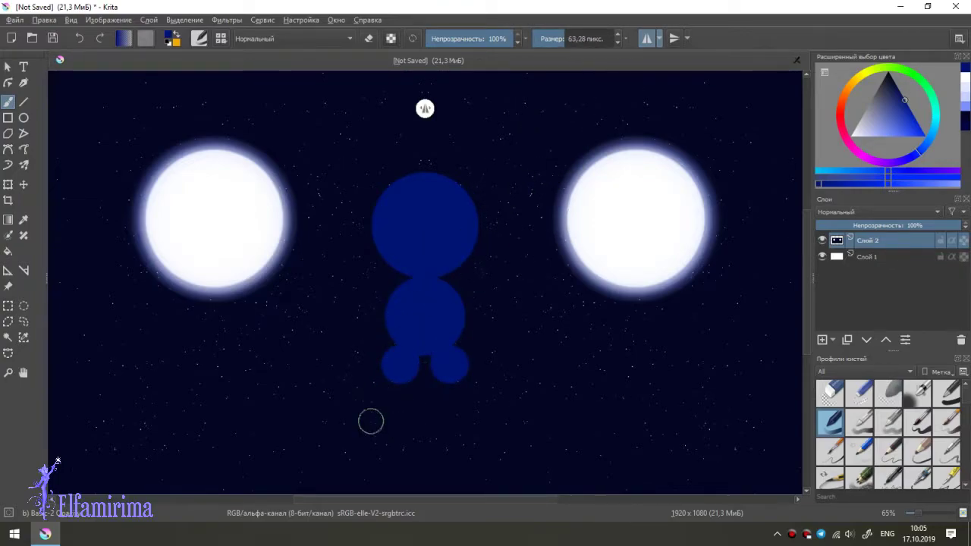
key(bracketleft)
key(bracketleft)
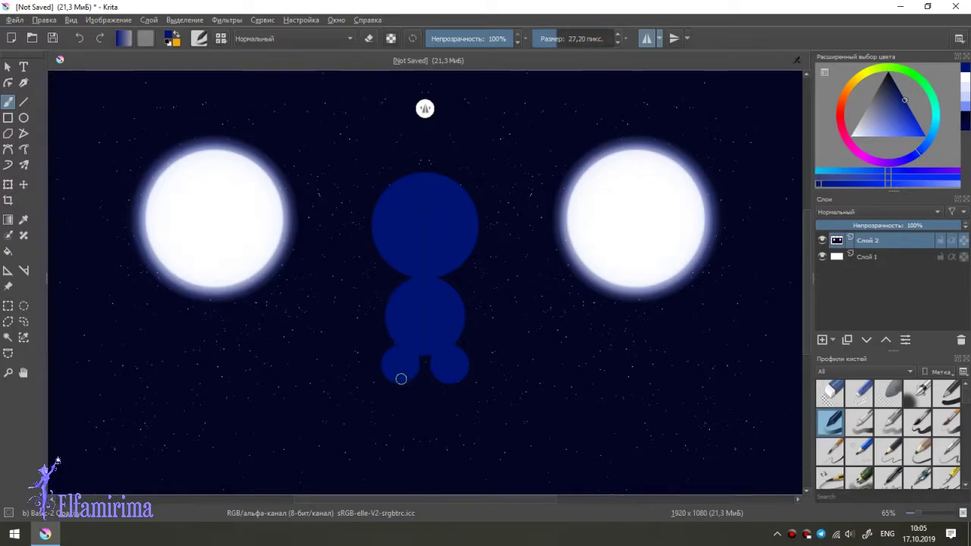
drag(401, 393, 373, 444)
Step: Add round feet at the leg ends, widening and extending them outward
key(bracketright)
key(bracketright)
key(bracketright)
key(bracketright)
click(362, 433)
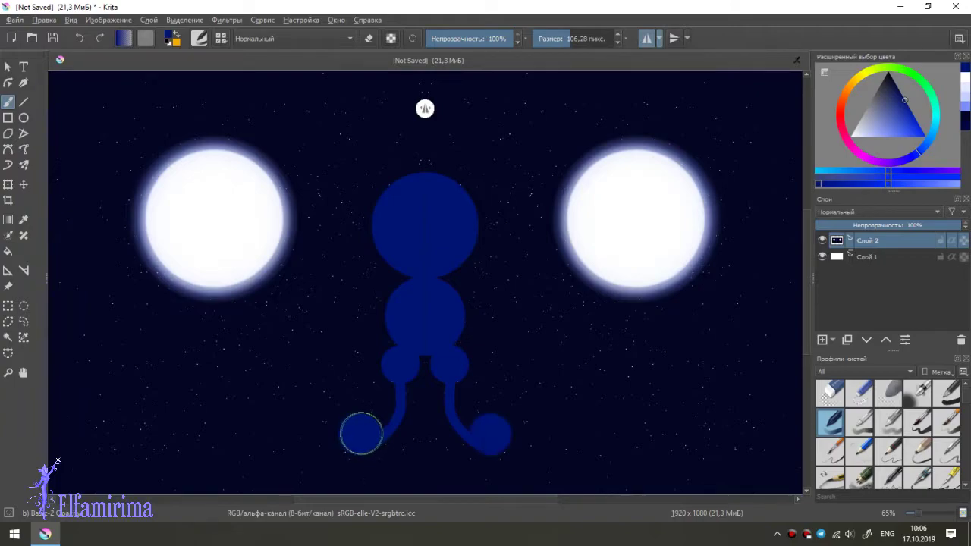
key(bracketleft)
key(bracketleft)
key(bracketleft)
click(514, 439)
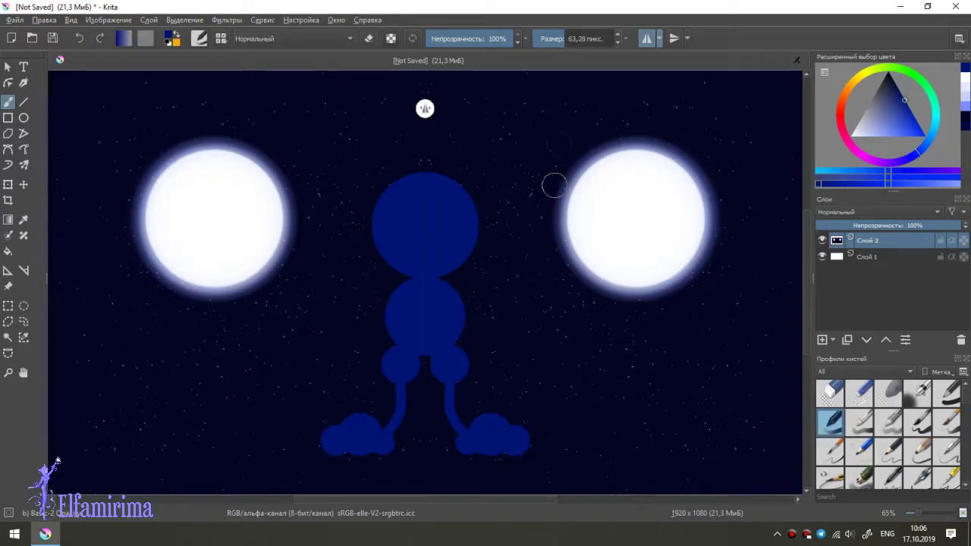
key(bracketleft)
key(bracketleft)
click(531, 425)
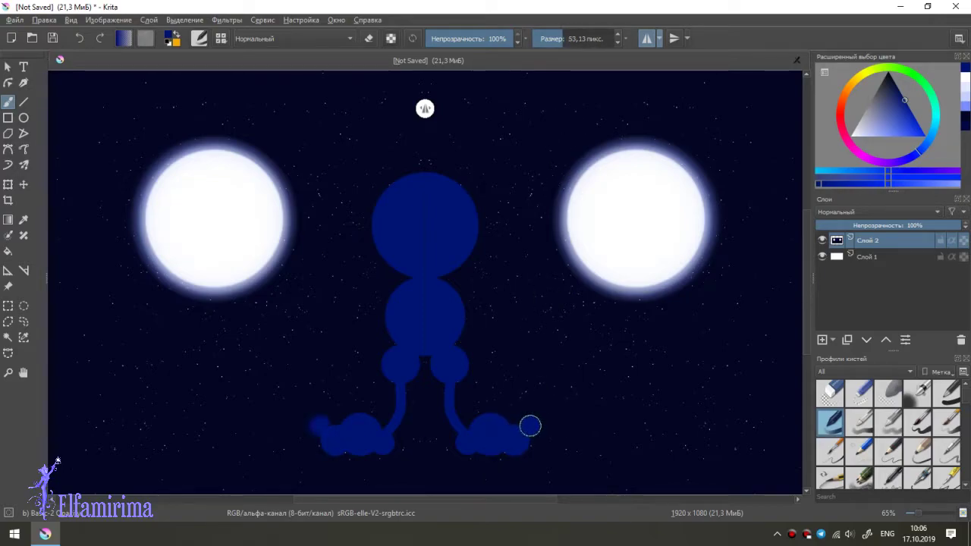
Step: Add shoulders and mirrored arms bending down to the hips
key(bracketright)
key(bracketright)
key(bracketright)
click(387, 295)
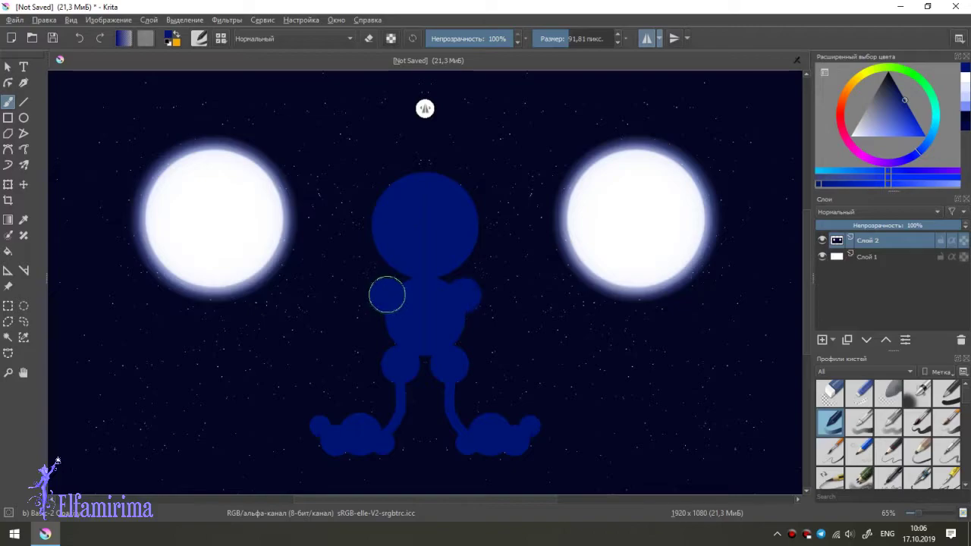
key(bracketleft)
key(bracketleft)
key(bracketleft)
mouse_move(372, 295)
mouse_down()
mouse_move(362, 329)
mouse_move(391, 345)
mouse_up()
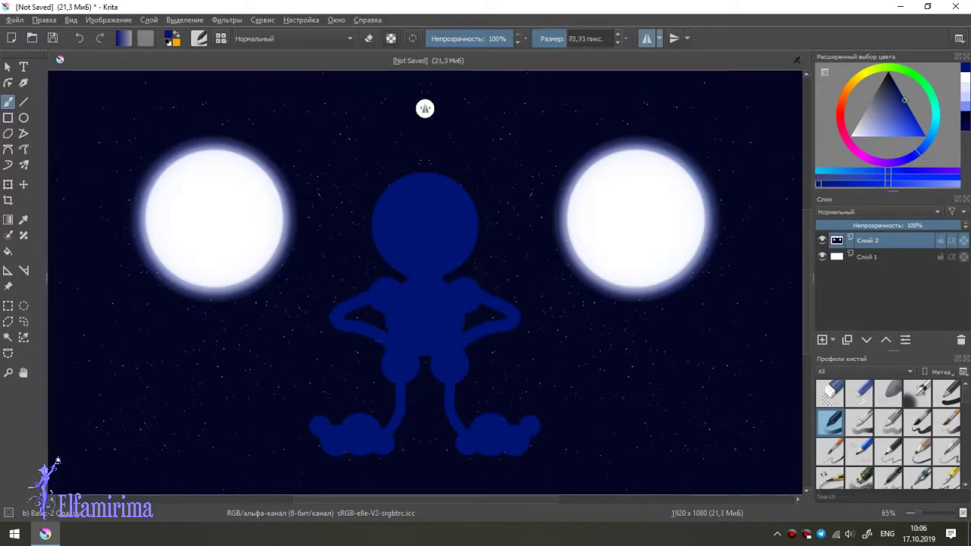
Step: Paint antennae on top of the head with a 67 px brush and big round tips
key(bracketright)
key(bracketright)
key(bracketright)
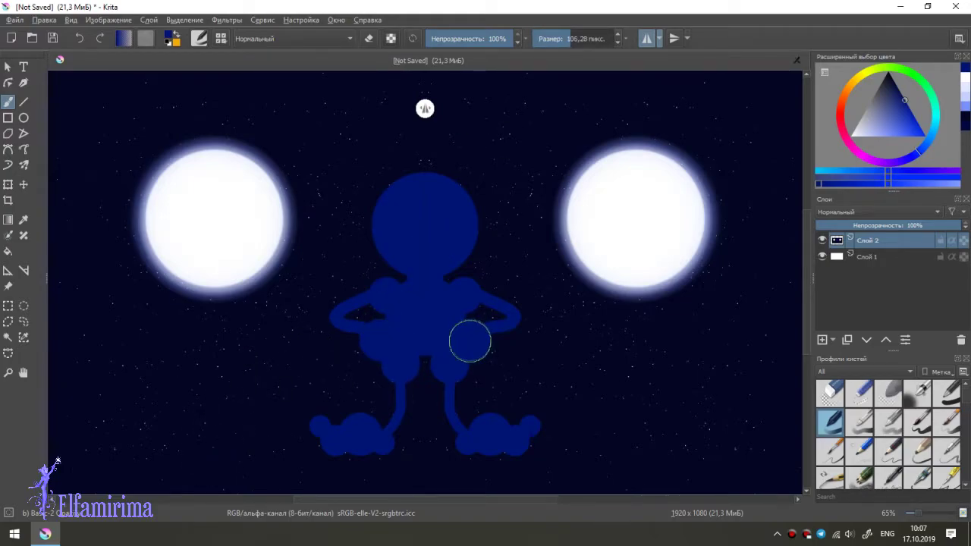
key(bracketleft)
key(bracketleft)
key(bracketleft)
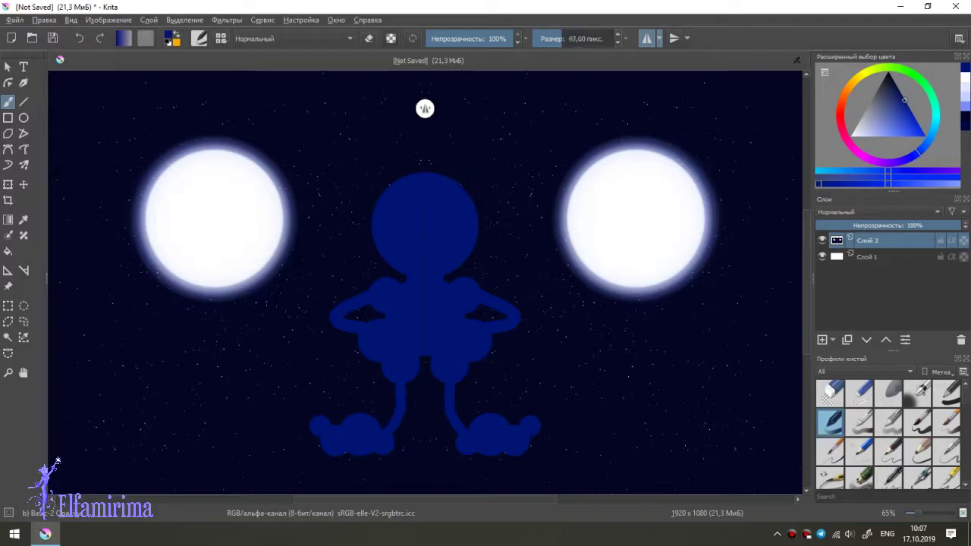
click(465, 180)
click(476, 165)
click(483, 152)
key(bracketright)
key(bracketright)
key(bracketright)
key(bracketright)
key(bracketright)
key(bracketright)
key(bracketright)
key(bracketright)
key(bracketright)
key(bracketright)
click(505, 131)
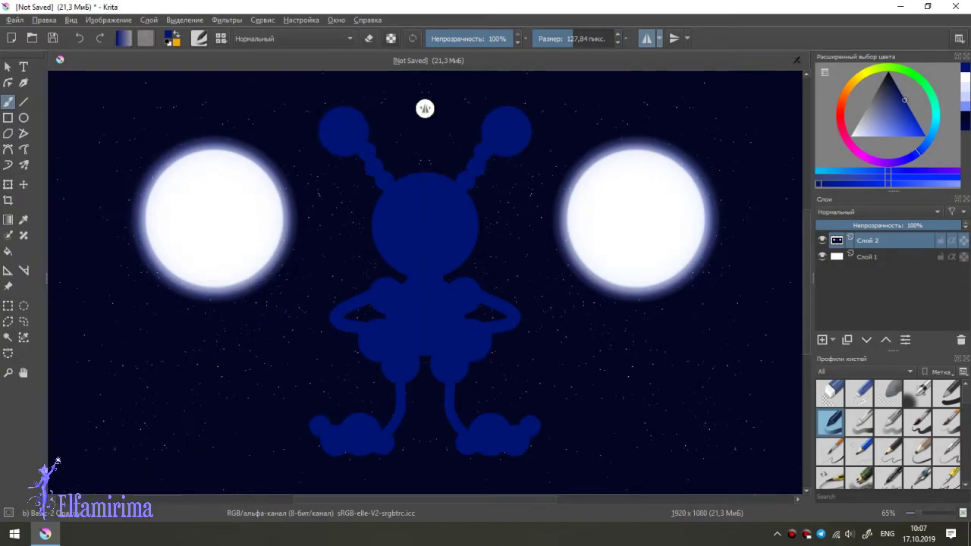
Step: Select the night-sky background with the contiguous selection tool and pick its dark navy colour
click(8, 336)
click(683, 380)
key(b)
ctrl+click(747, 163)
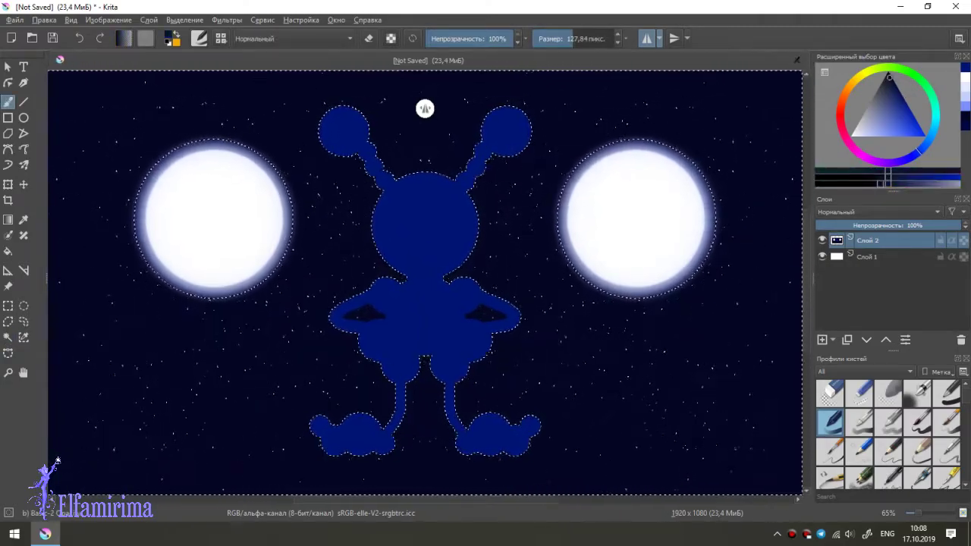
Step: Zoom out and brush a dark curved strip along the canvas bottom up to the alien's feet
key(minus)
key(minus)
key(plus)
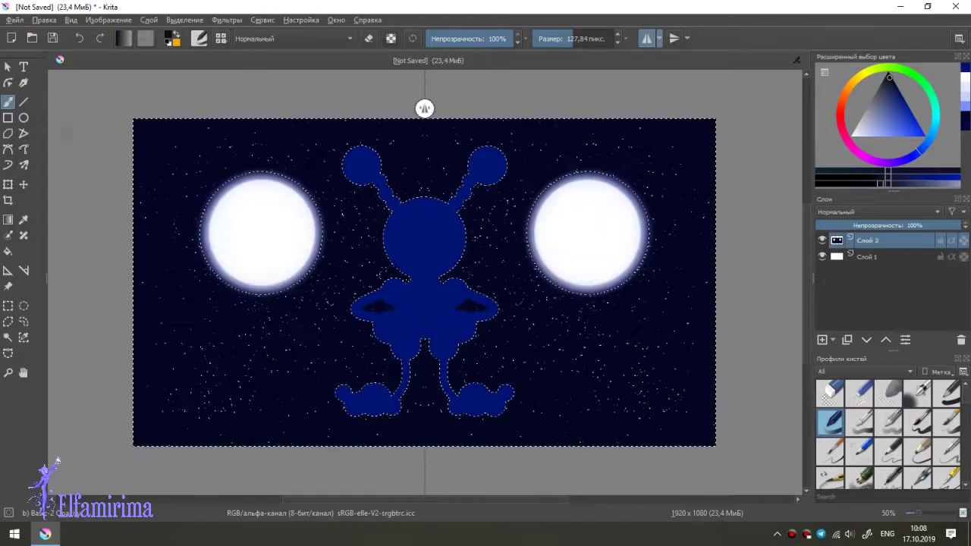
mouse_move(546, 421)
mouse_down()
mouse_move(696, 440)
mouse_move(615, 418)
mouse_move(489, 430)
mouse_up()
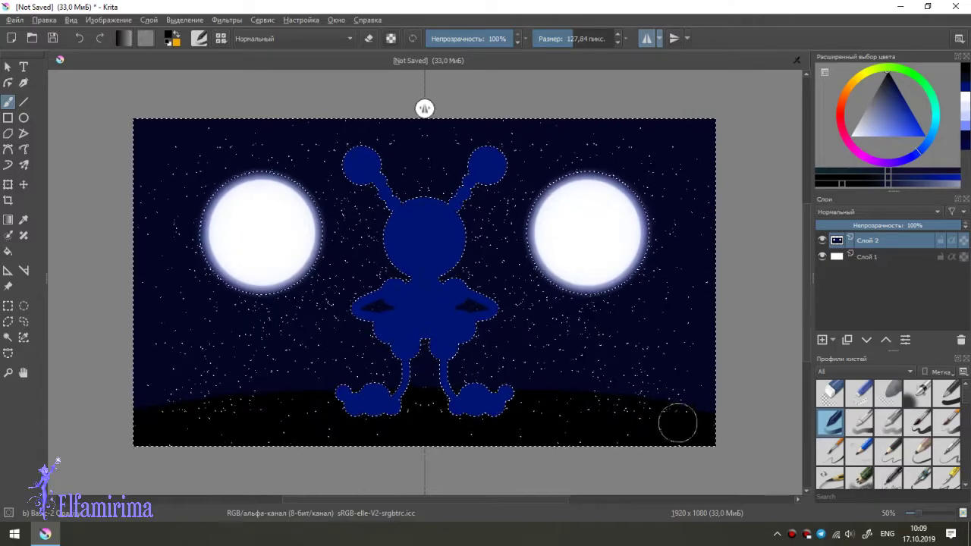
scroll(888, 432, down, 10)
Step: Paint bright blue grass texture along the hill with a 67 px textured stamp brush
click(946, 422)
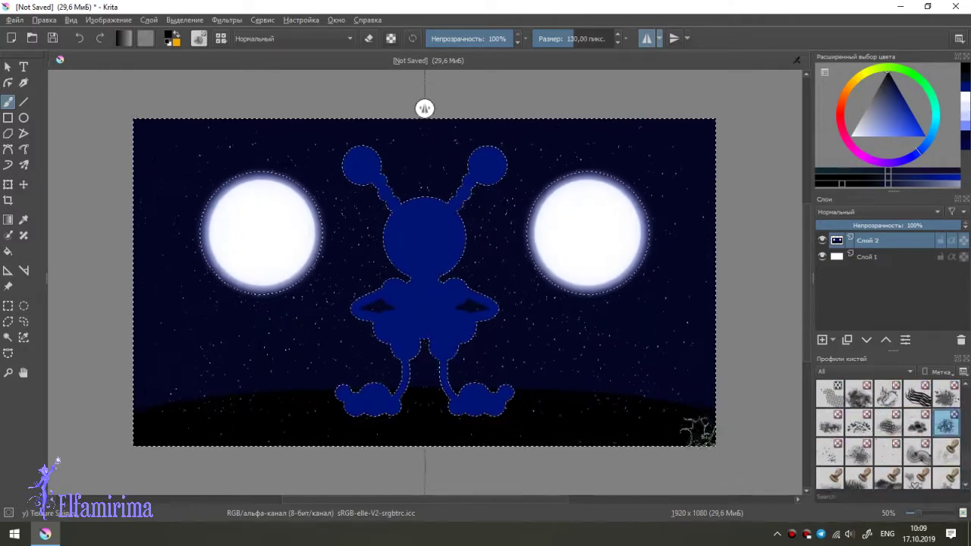
click(922, 134)
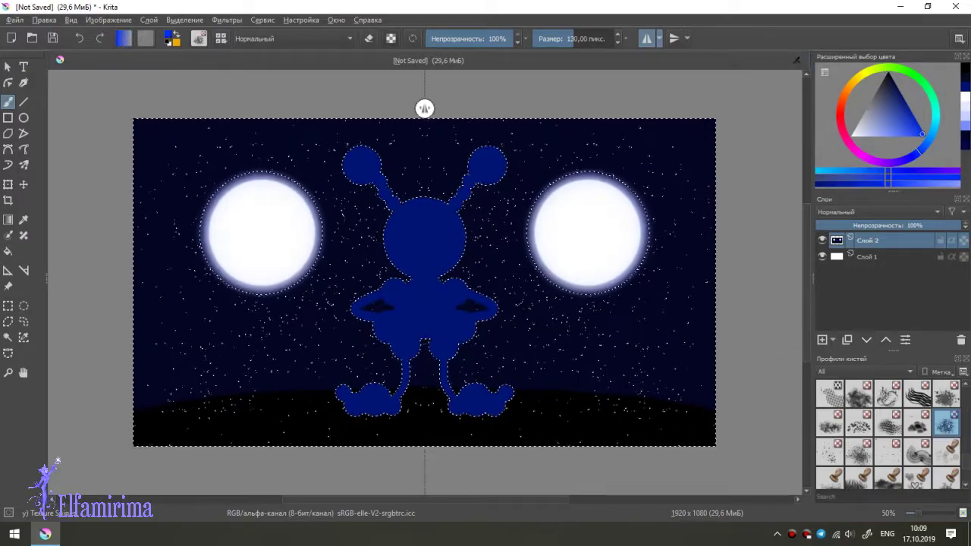
drag(706, 402, 706, 428)
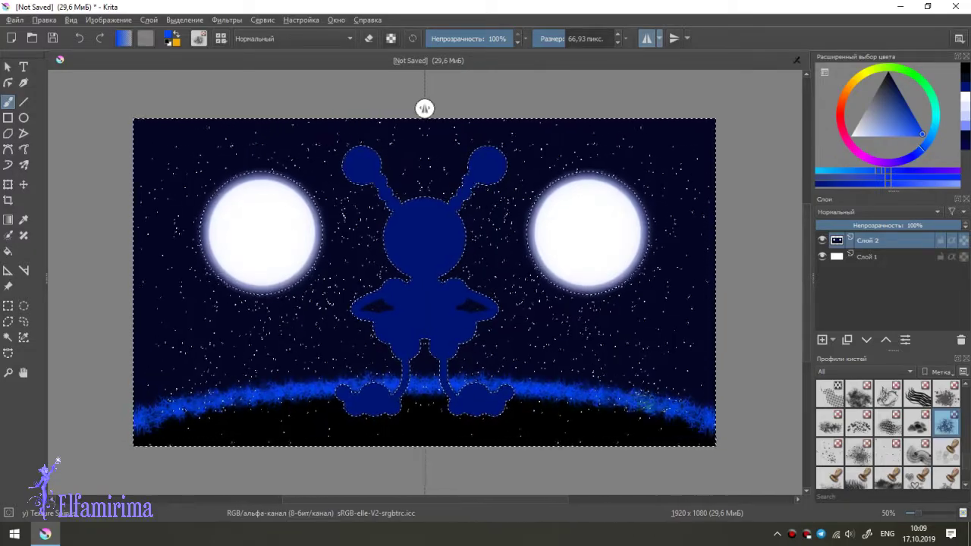
mouse_move(698, 424)
mouse_down()
mouse_move(174, 429)
mouse_move(583, 408)
mouse_up()
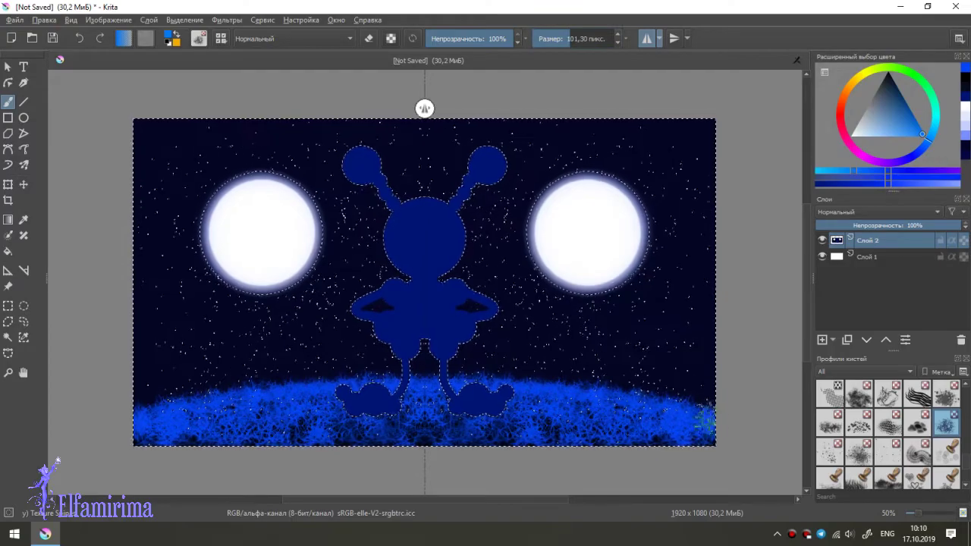
Step: Add more mirrored grass strokes across the hill, its lower corners and near the feet
drag(402, 379, 448, 379)
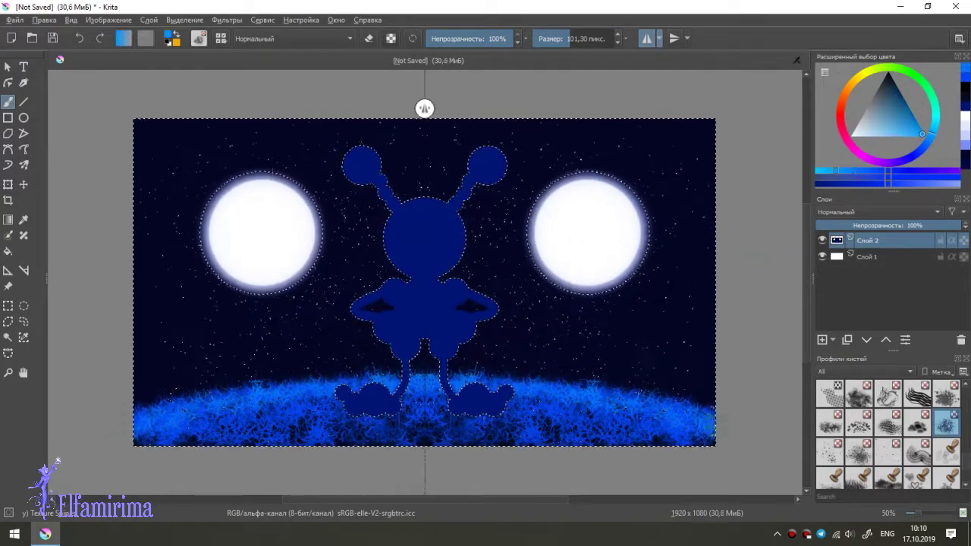
drag(686, 425, 702, 419)
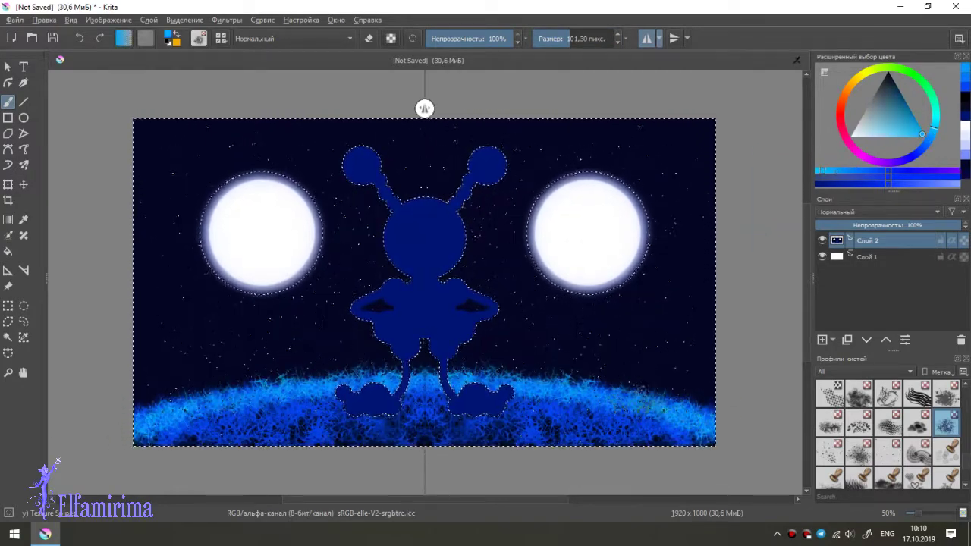
drag(224, 409, 269, 400)
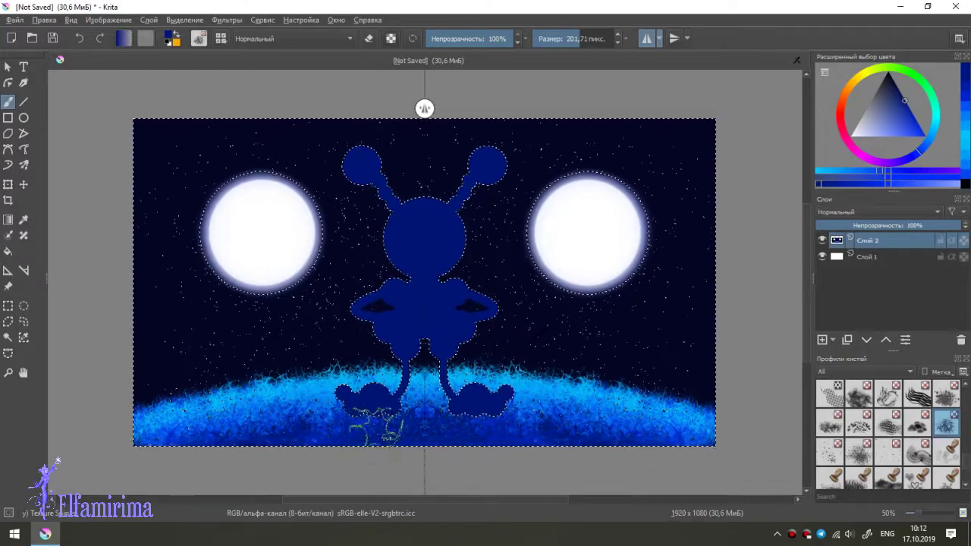
drag(303, 429, 615, 440)
Step: Tweak the blue shade, dab near the feet, and undo stray marks on the feet and antennae
key(k)
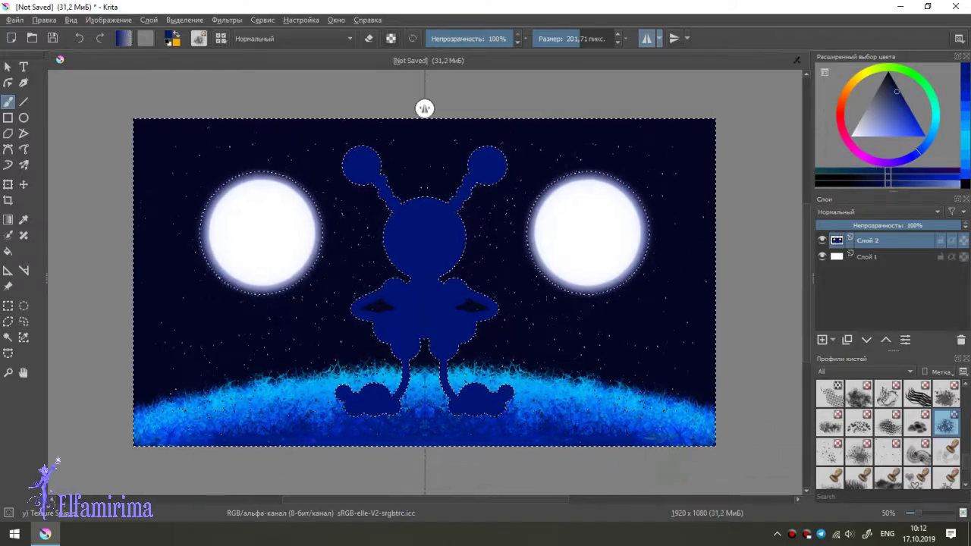
key(shift+l)
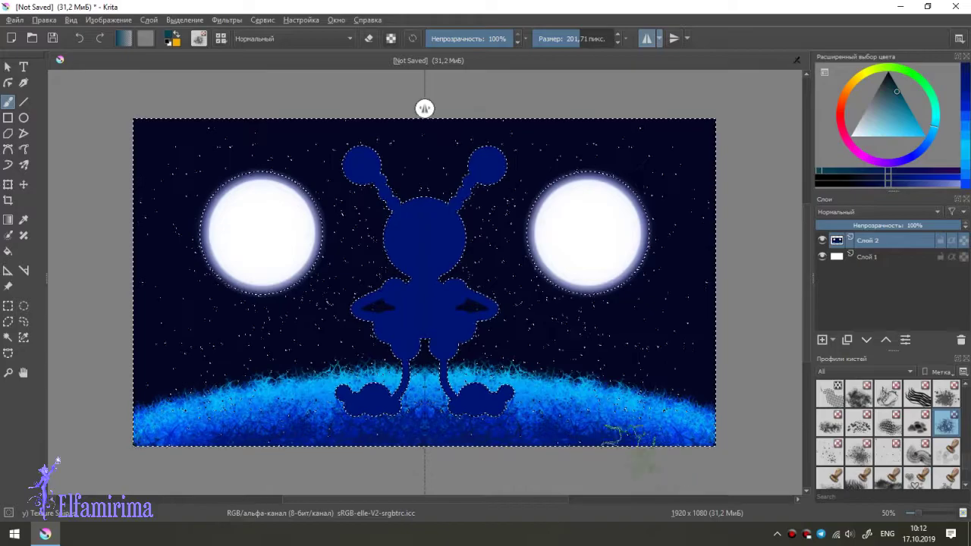
key(shift+k)
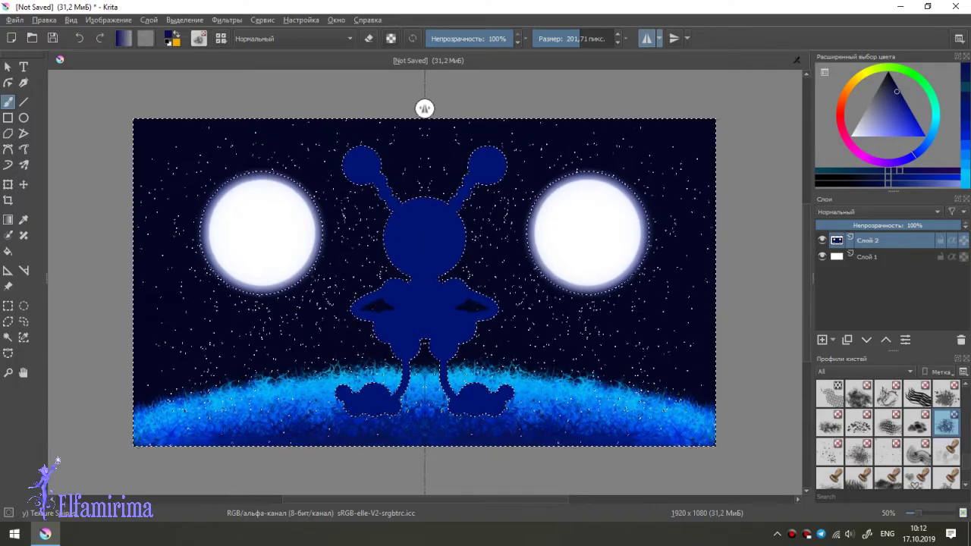
key(l)
key(bracketleft)
click(428, 421)
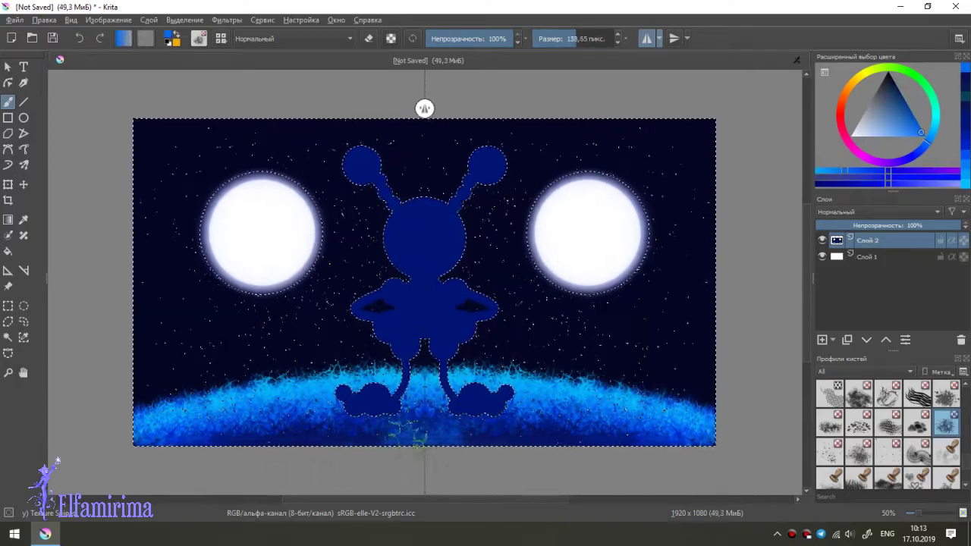
key(ctrl+z)
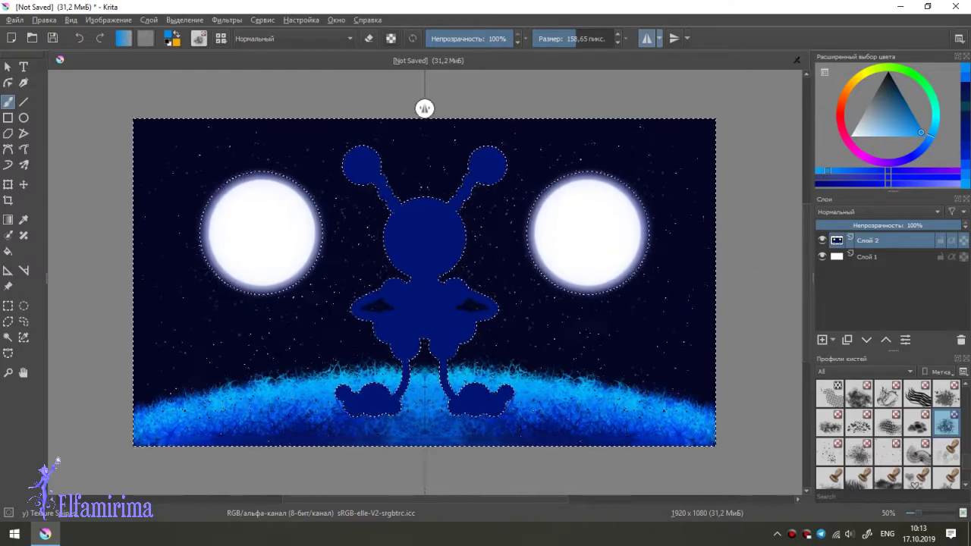
key(bracketleft)
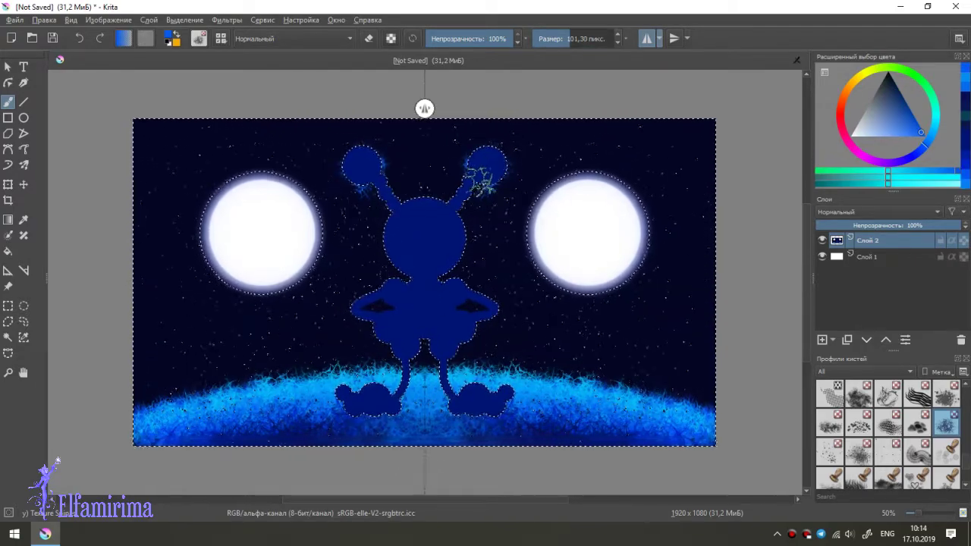
key(ctrl+z)
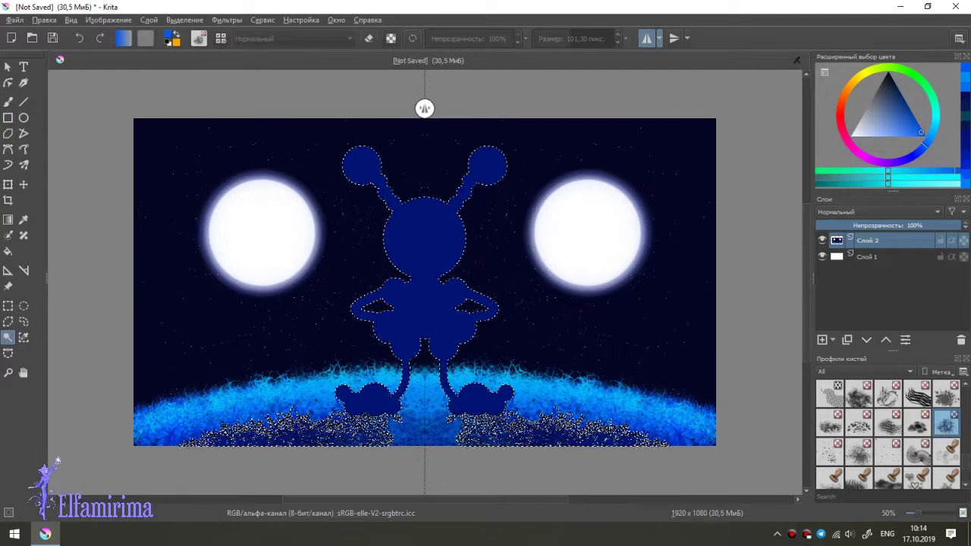
Step: Spread fuzzy blue texture over the alien's head, body, arms and feet
key(b)
mouse_move(432, 227)
mouse_down()
mouse_move(424, 254)
mouse_move(455, 261)
mouse_move(446, 264)
mouse_up()
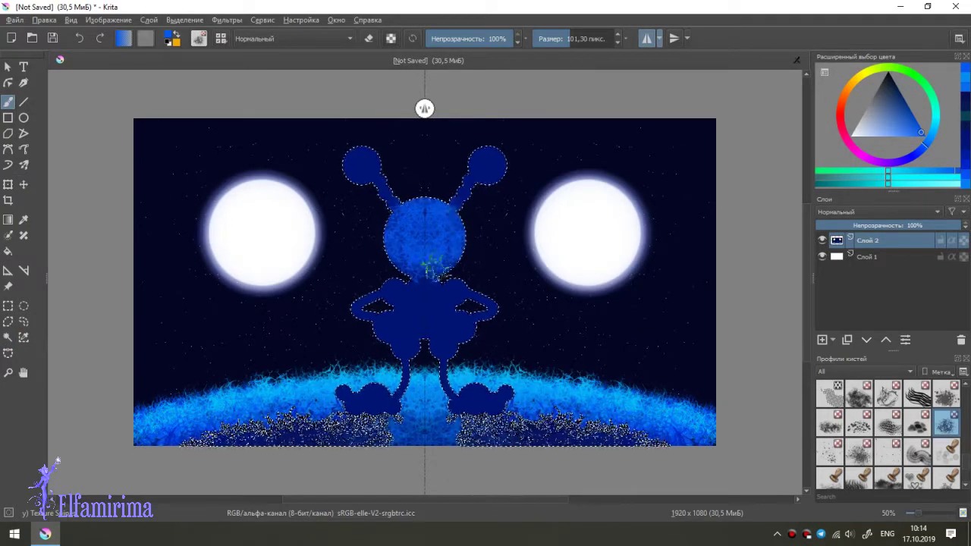
drag(410, 292, 372, 401)
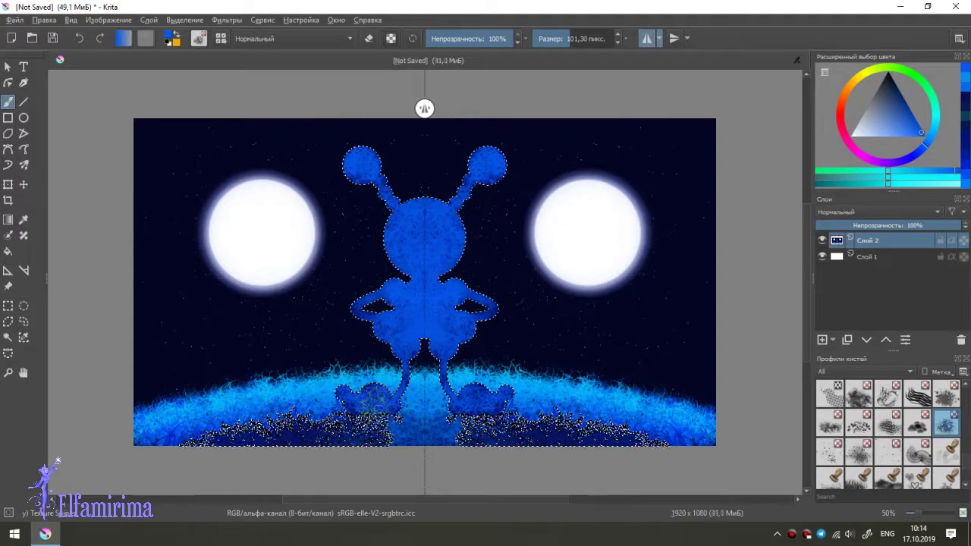
drag(493, 394, 622, 425)
Step: Add a brighter cyan patch on the chest with a smaller brush
key(bracketleft)
drag(413, 244, 431, 247)
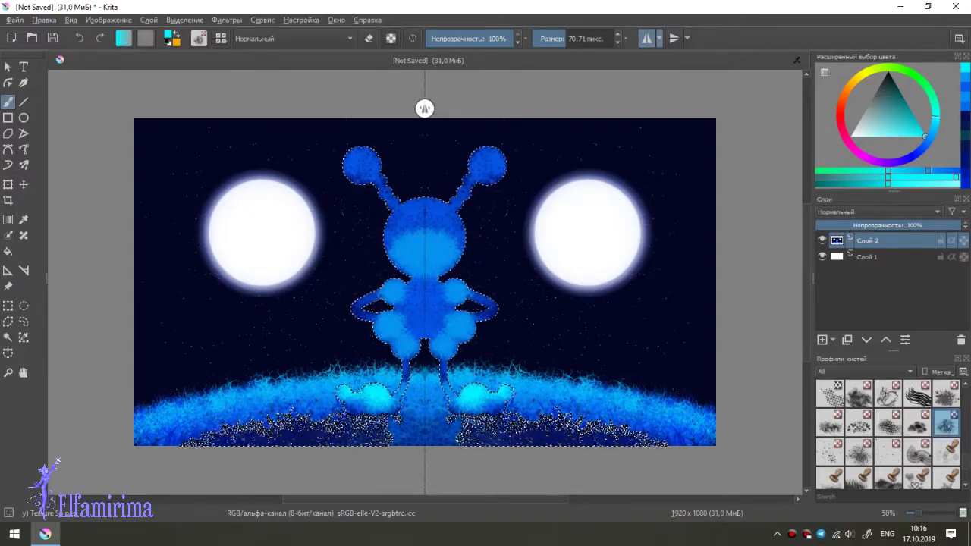
key(d)
key(slash)
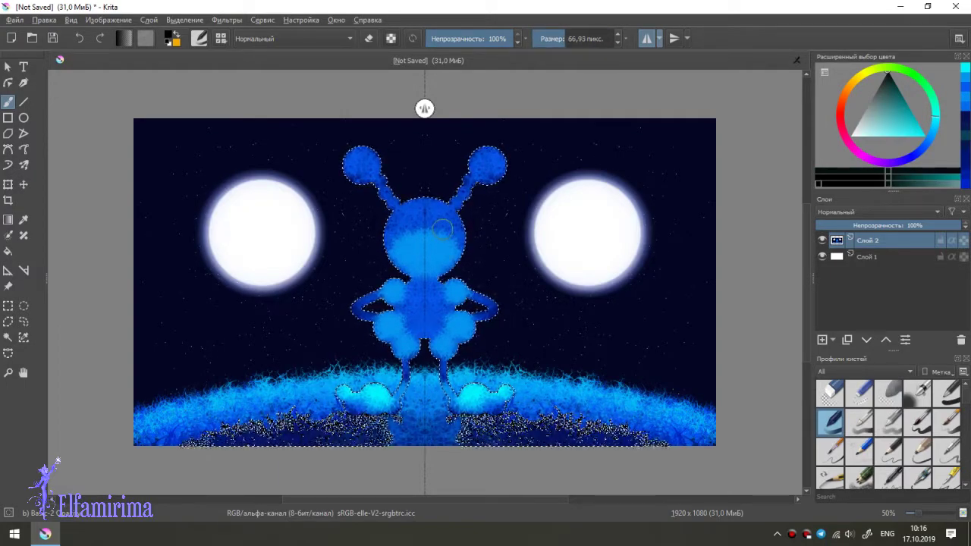
Step: Paint the alien's two black eyes, then set the brush to about 17 px
click(443, 232)
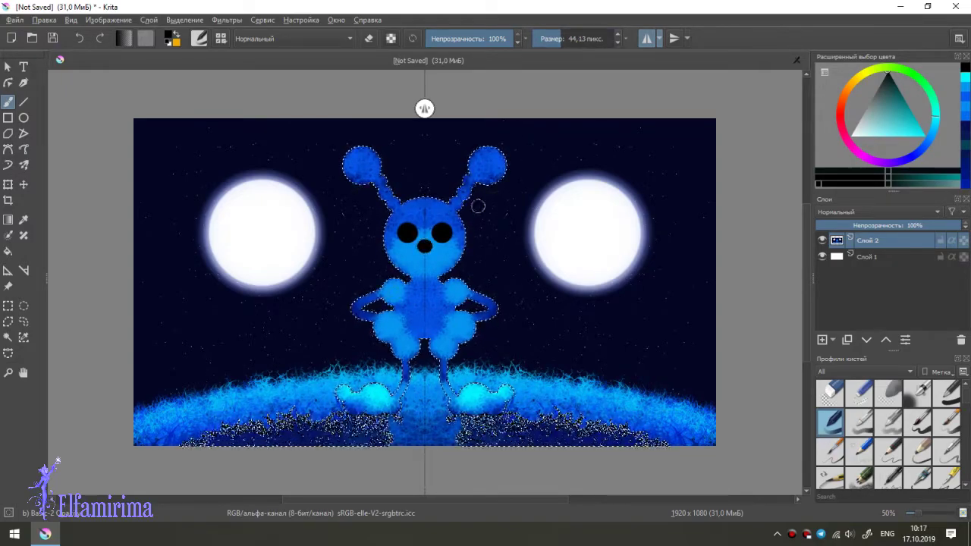
key(bracketleft)
key(bracketleft)
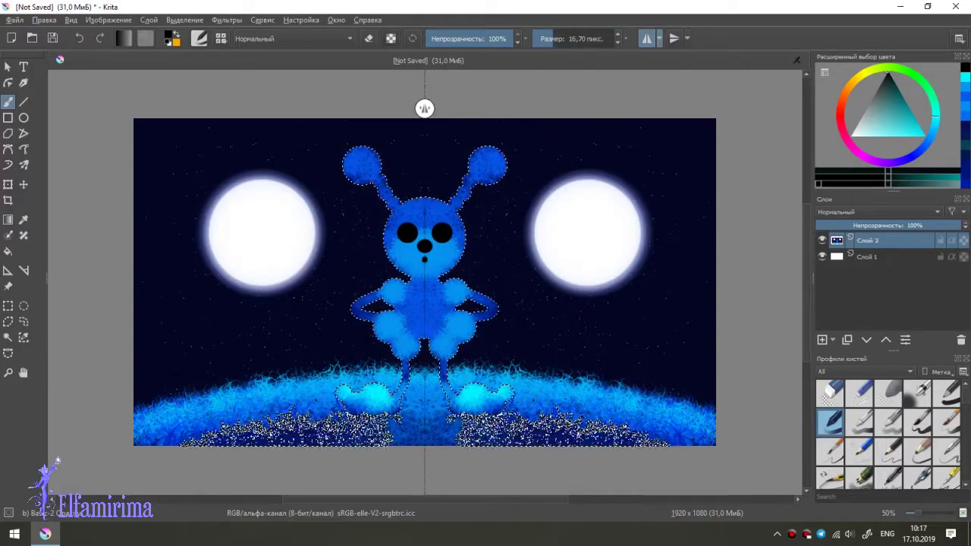
scroll(424, 259, up, 5)
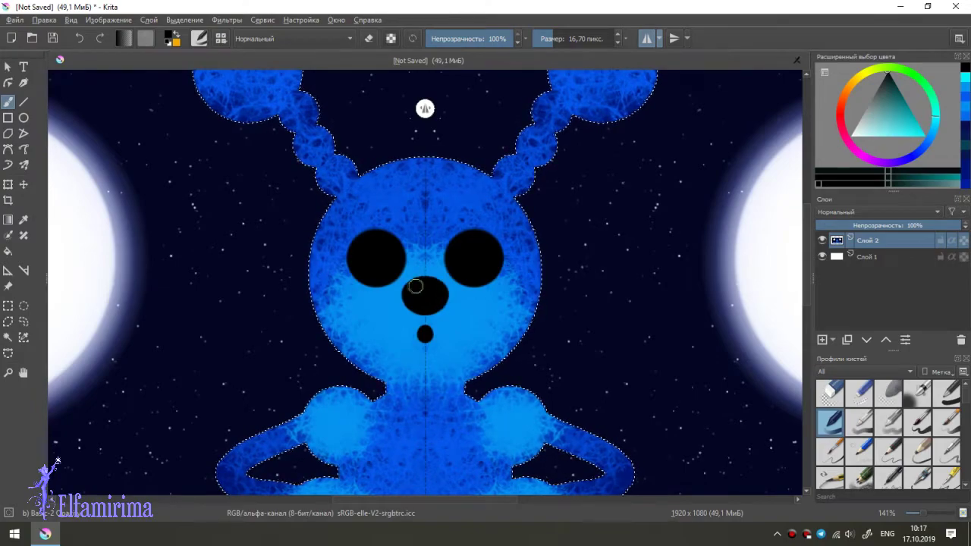
drag(474, 257, 516, 258)
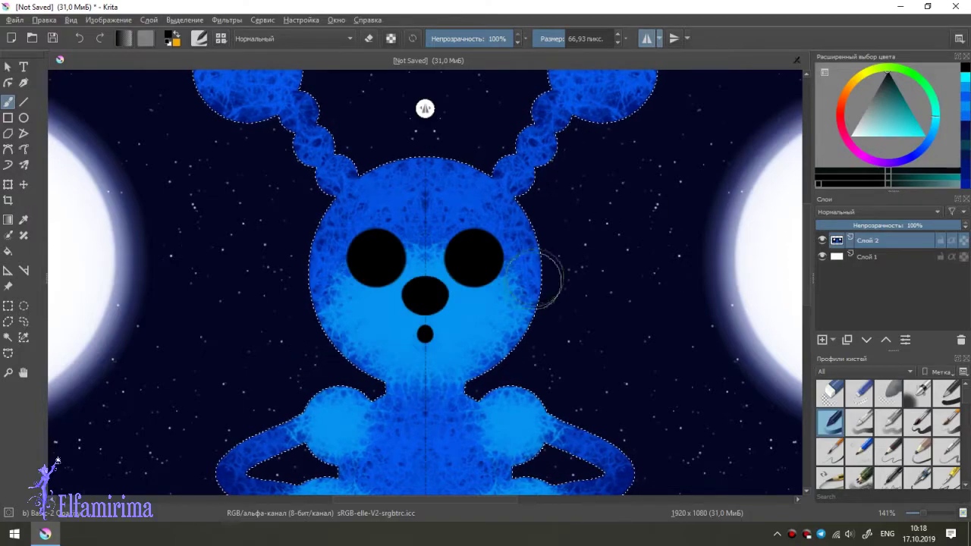
key(bracketleft)
key(bracketleft)
key(bracketleft)
key(bracketleft)
key(bracketleft)
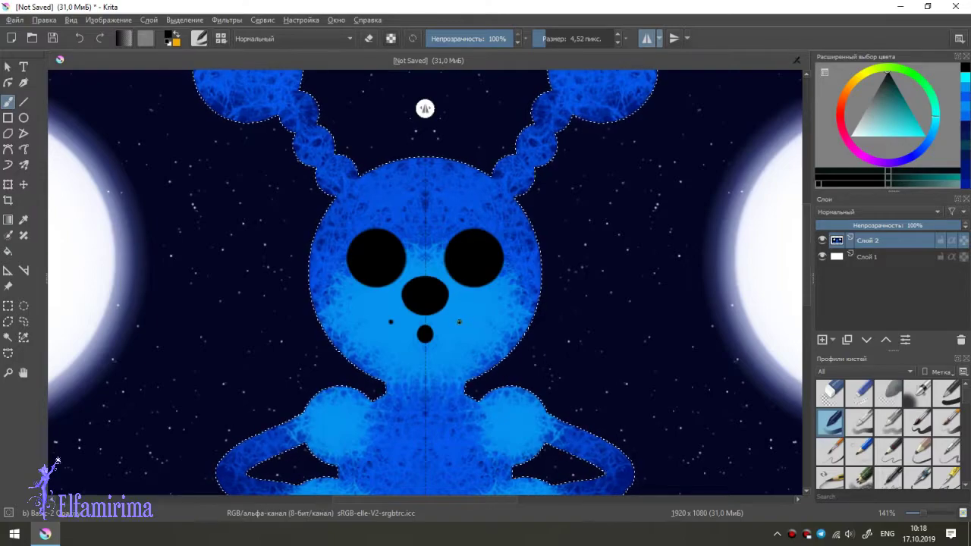
Step: Draw a mirrored black smile and thicken its lower edge toward the tongue
drag(436, 333, 452, 327)
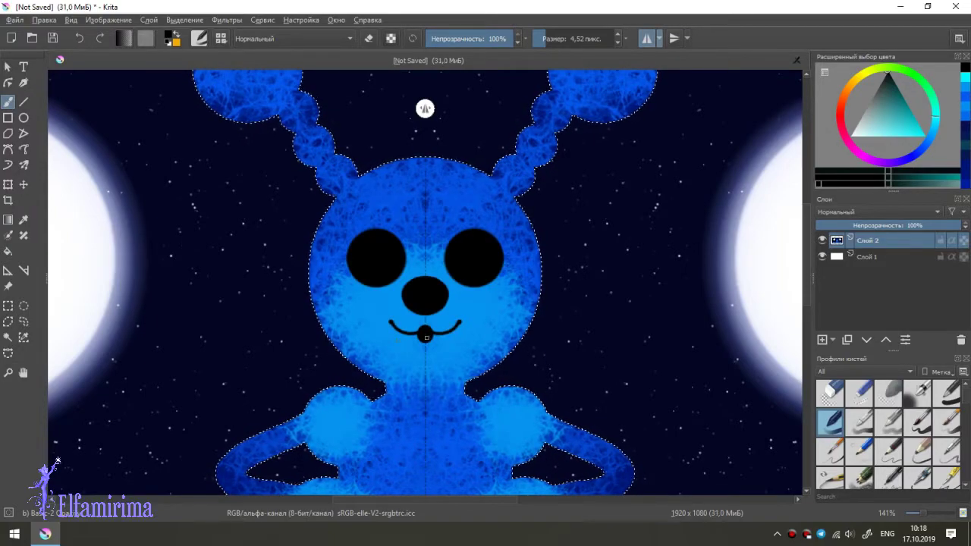
key(bracketright)
key(bracketright)
key(bracketright)
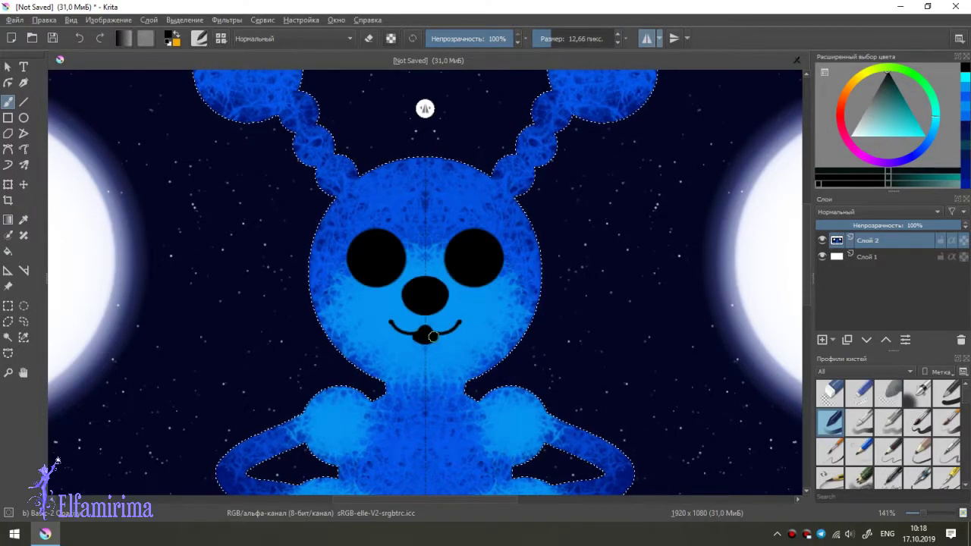
scroll(424, 417, up, 1)
scroll(424, 417, up, 1)
key(bracketleft)
key(bracketleft)
mouse_move(433, 235)
mouse_down()
mouse_move(445, 241)
mouse_move(491, 221)
mouse_up()
drag(450, 248, 452, 256)
click(493, 220)
drag(371, 234, 415, 273)
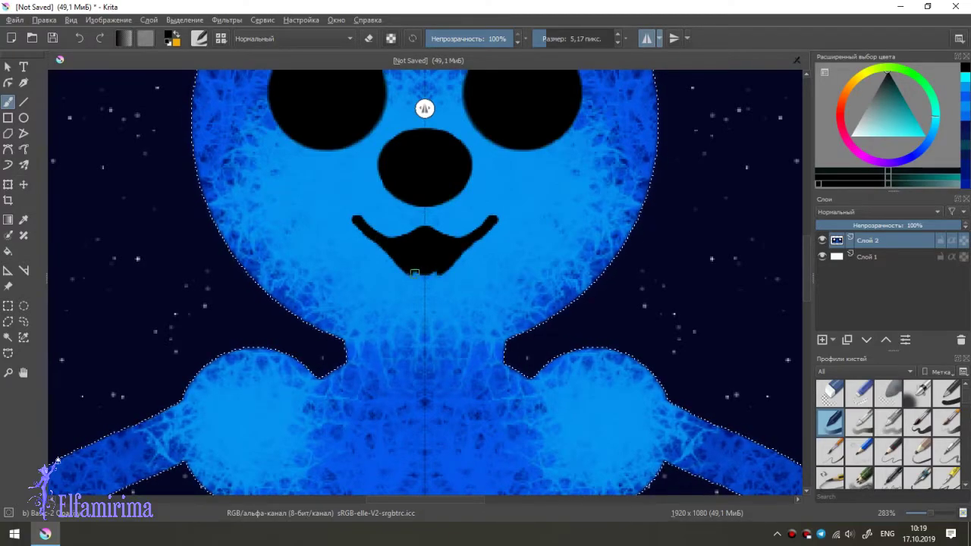
Step: Extend the mouth's lower edge into a rounded tongue with a very fine brush, then zoom out
drag(355, 219, 333, 219)
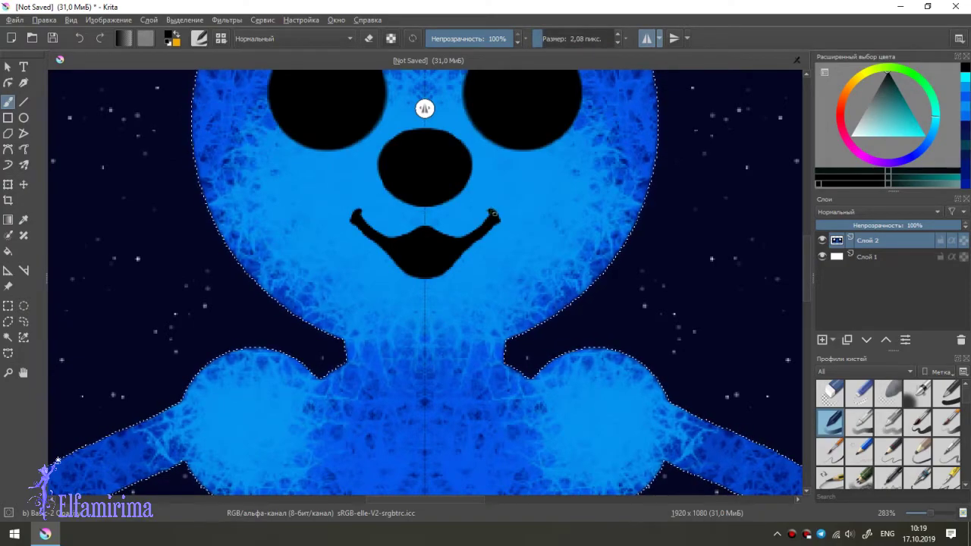
drag(401, 198, 386, 198)
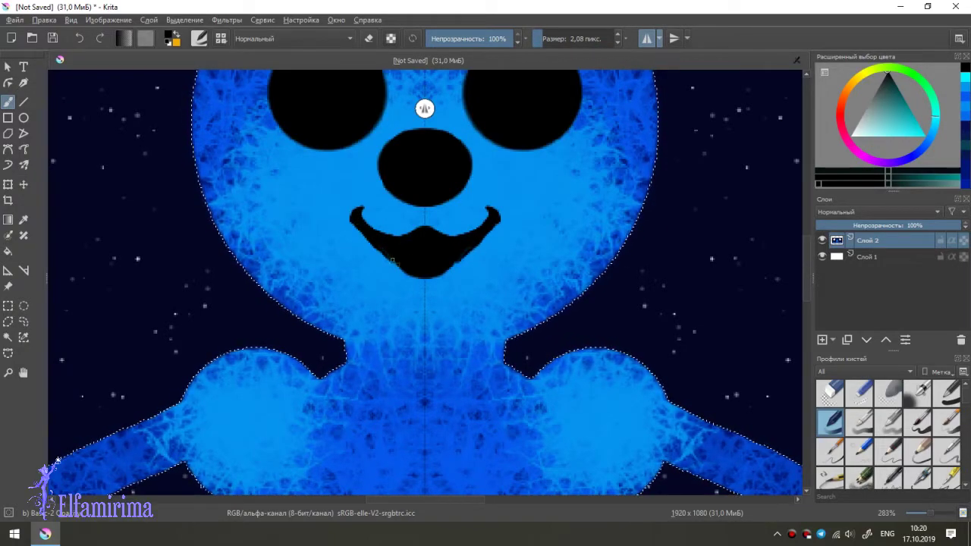
mouse_move(373, 245)
mouse_down()
mouse_move(414, 275)
mouse_move(392, 255)
mouse_move(413, 288)
mouse_up()
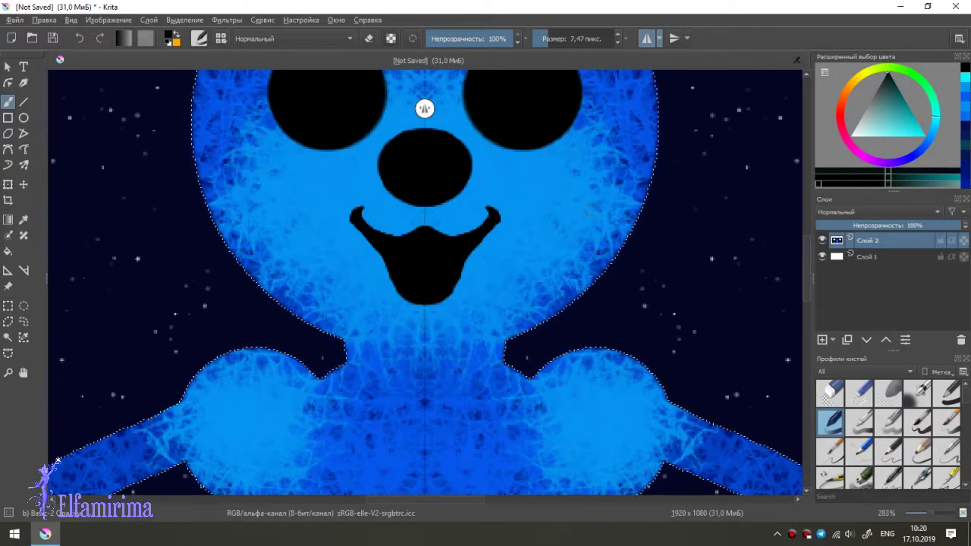
scroll(659, 280, up, 1)
scroll(659, 279, up, 2)
key(minus)
key(minus)
key(minus)
key(minus)
key(minus)
Step: Sample the alien's body blue and paint mirrored eyebrows above both eyes
key(1)
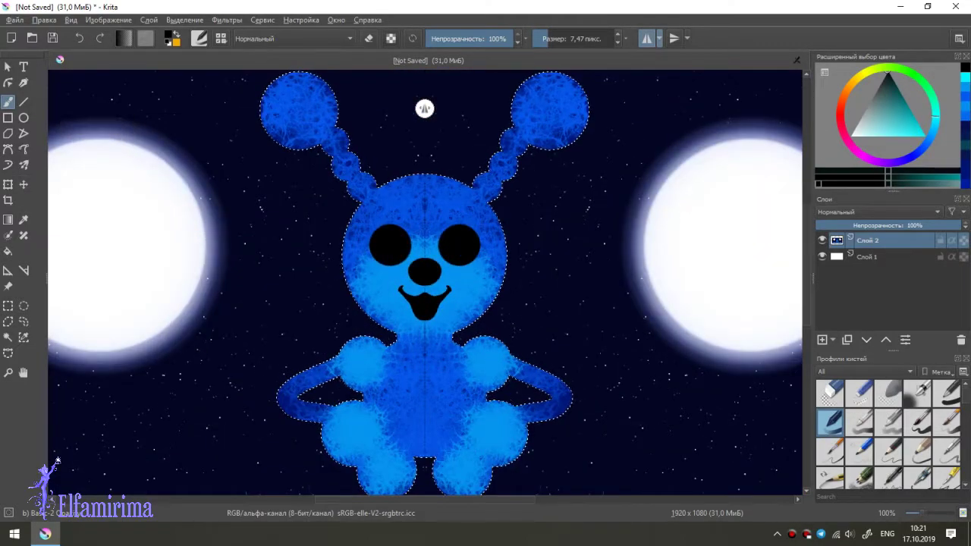
key(plus)
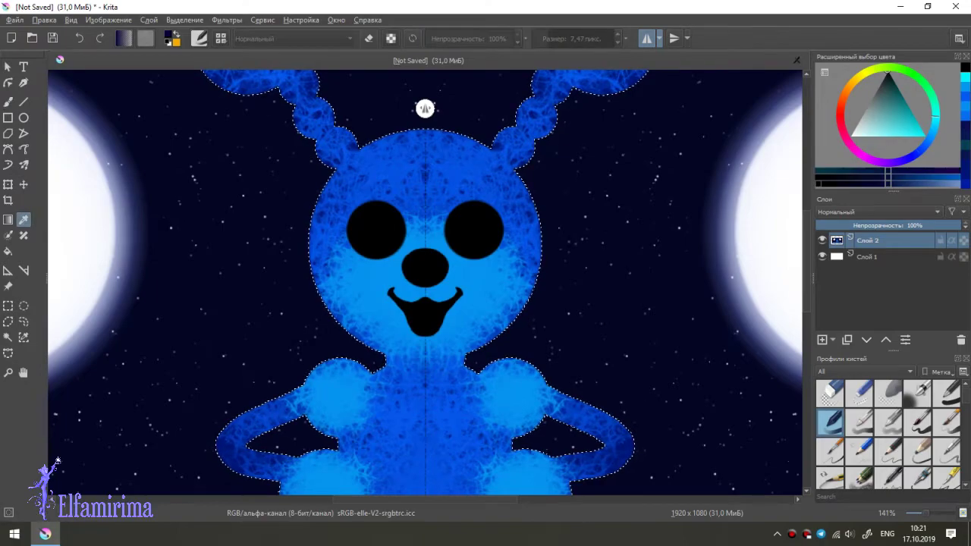
ctrl+click(462, 170)
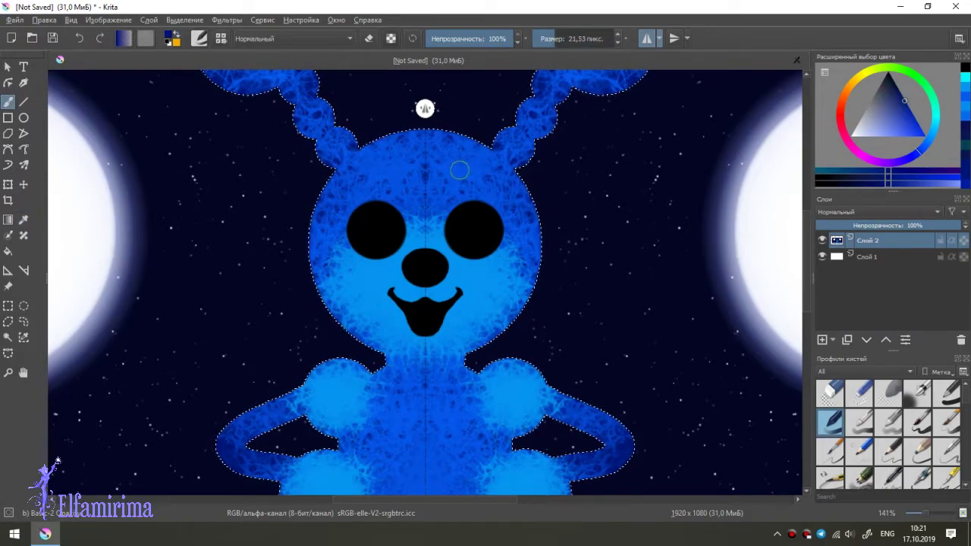
drag(450, 167, 484, 185)
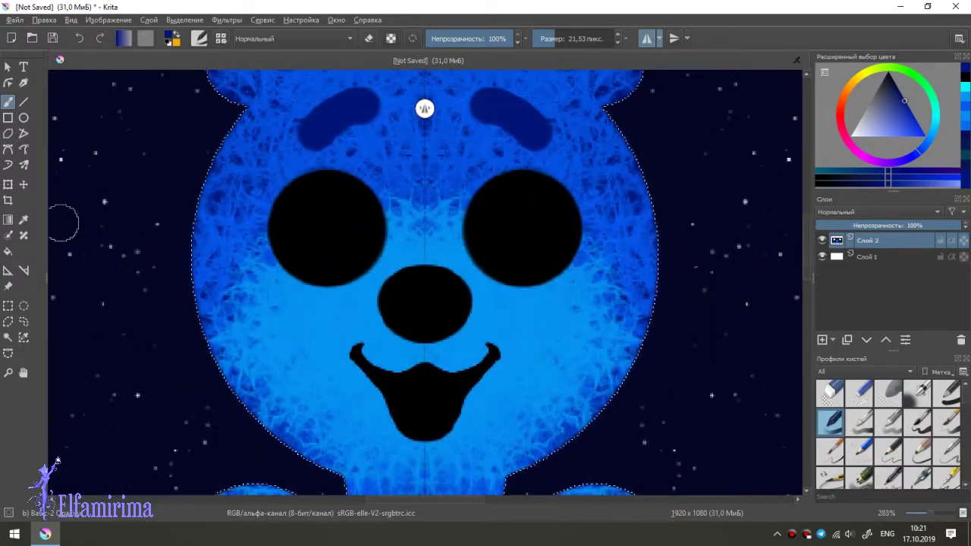
Step: Reset colours to black and white and give both eyes blue centres with a Dodge brush
key(d)
key(bracketright)
key(bracketright)
key(bracketright)
key(bracketleft)
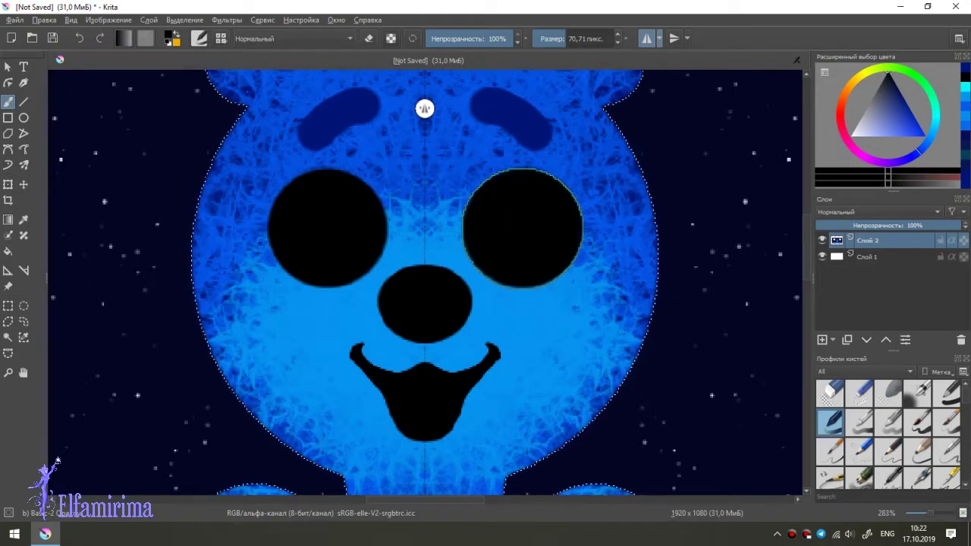
drag(523, 227, 523, 228)
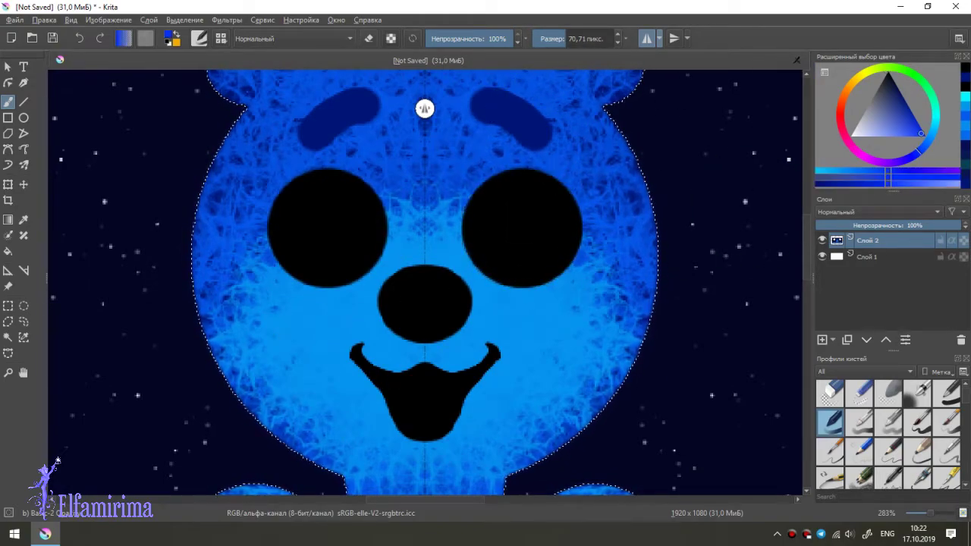
key(slash)
key(bracketleft)
key(bracketleft)
key(bracketleft)
key(bracketleft)
key(bracketleft)
key(bracketleft)
key(bracketleft)
key(bracketleft)
Step: Dodge both black eyes toward light blue, resizing the dodge brush between dabs
click(522, 227)
click(521, 227)
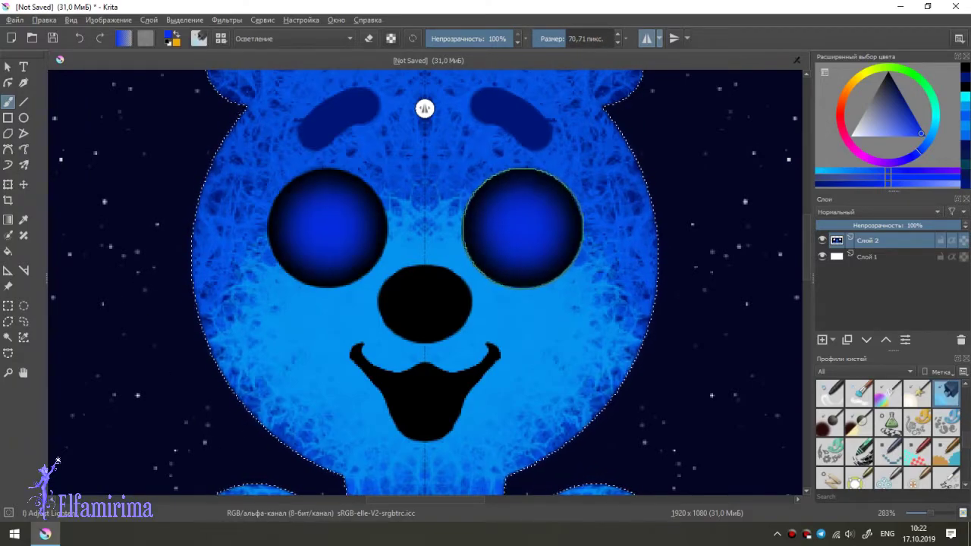
key(bracketright)
key(bracketleft)
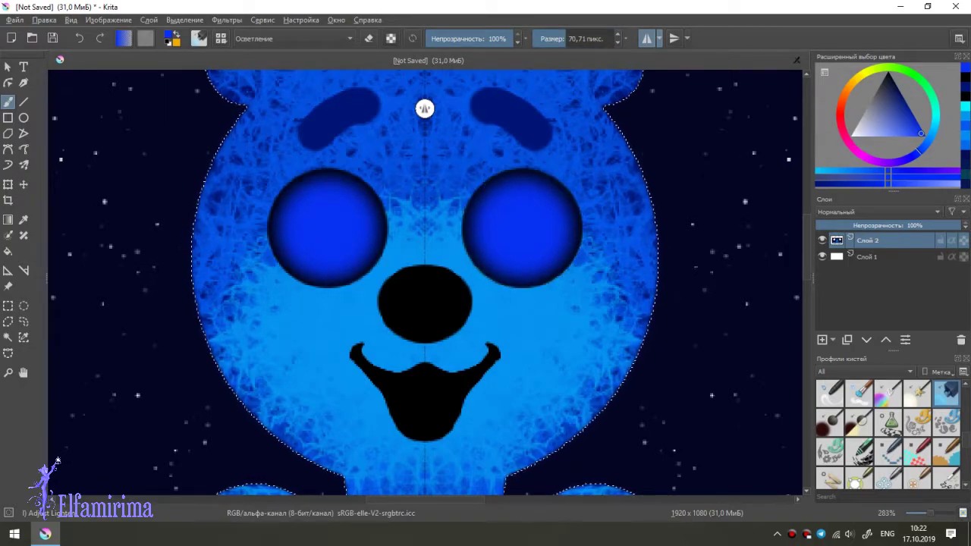
key(bracketleft)
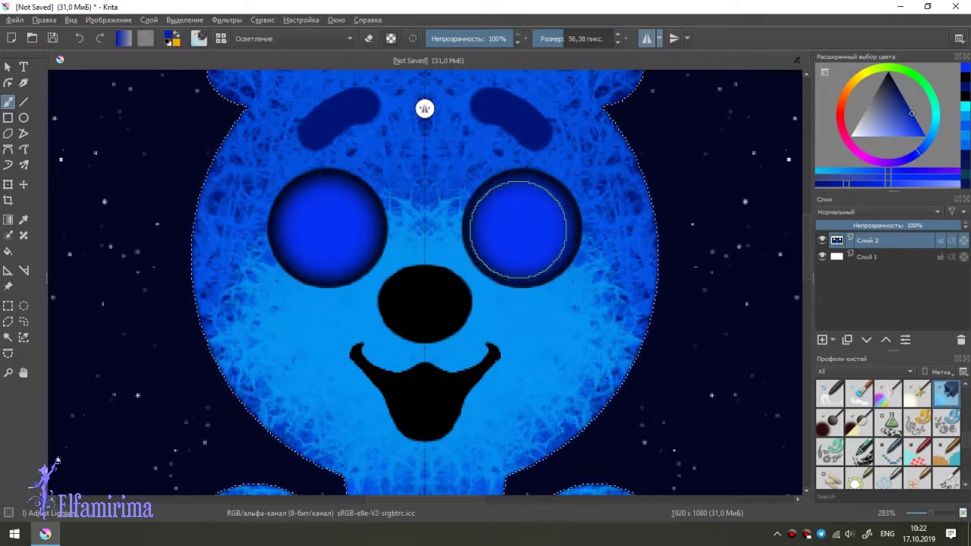
ctrl+click(518, 229)
click(518, 231)
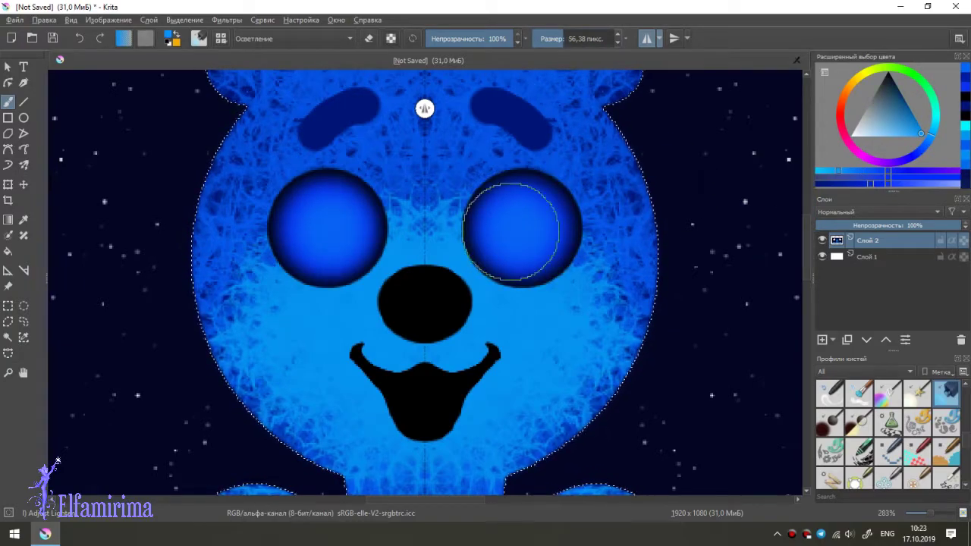
Step: Keep dodging the eye centres with mirrored dabs until they glow blue
click(512, 230)
key(bracketright)
click(523, 228)
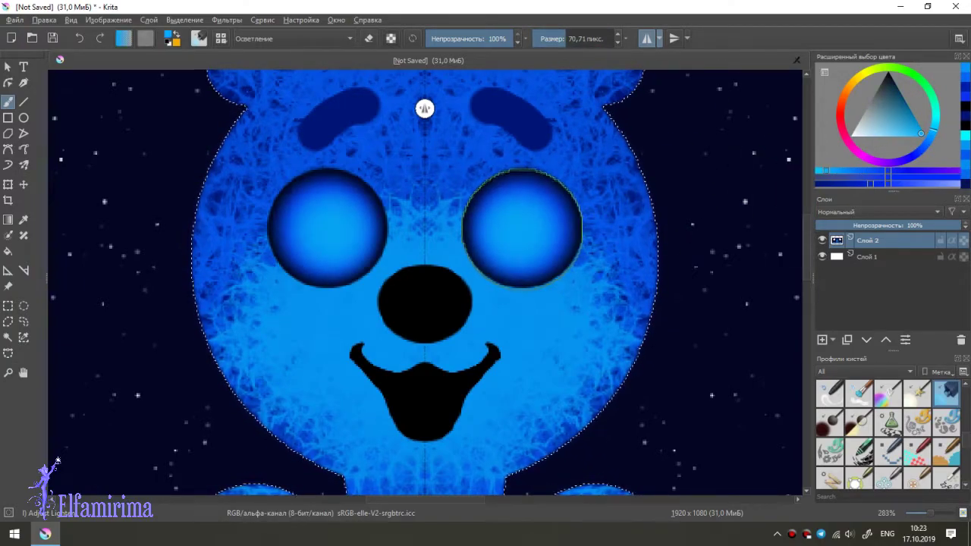
click(523, 228)
key(bracketleft)
key(bracketleft)
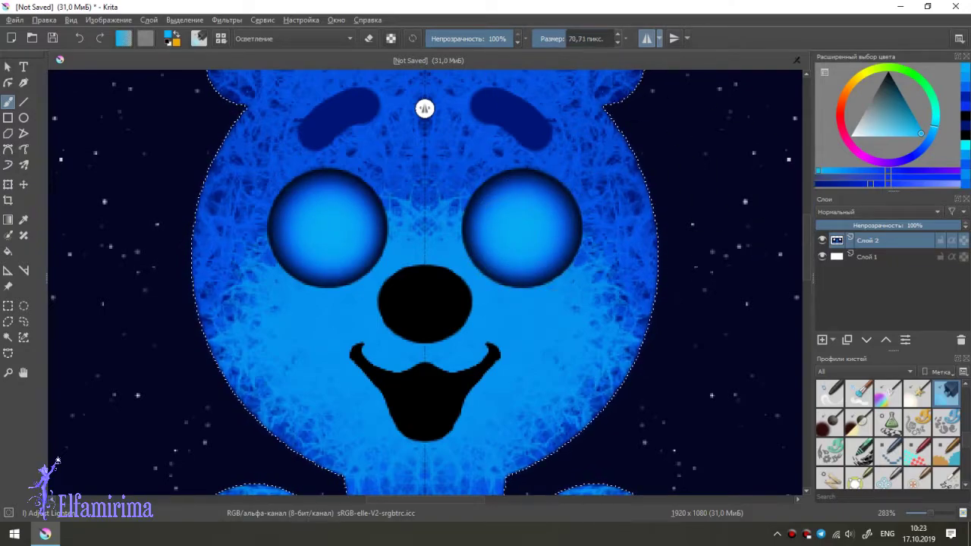
key(bracketleft)
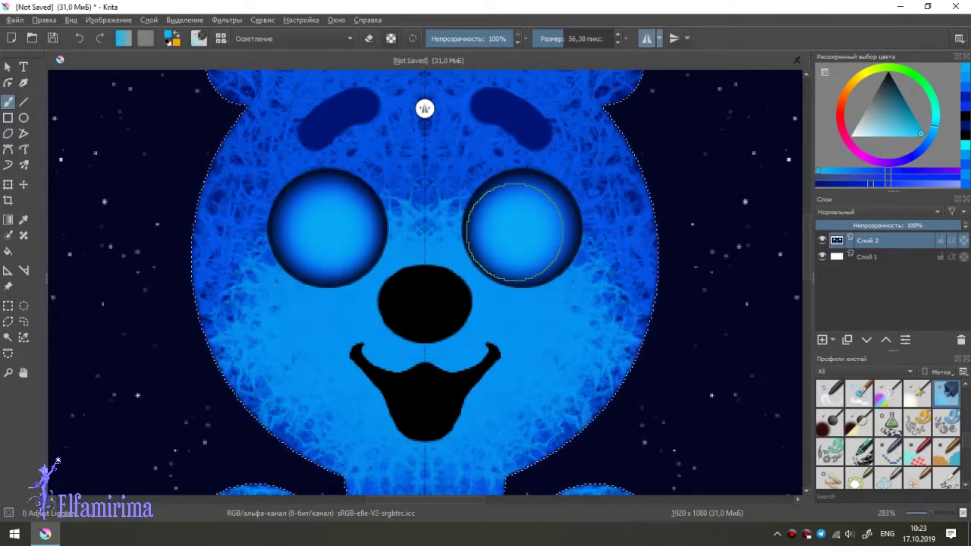
click(514, 232)
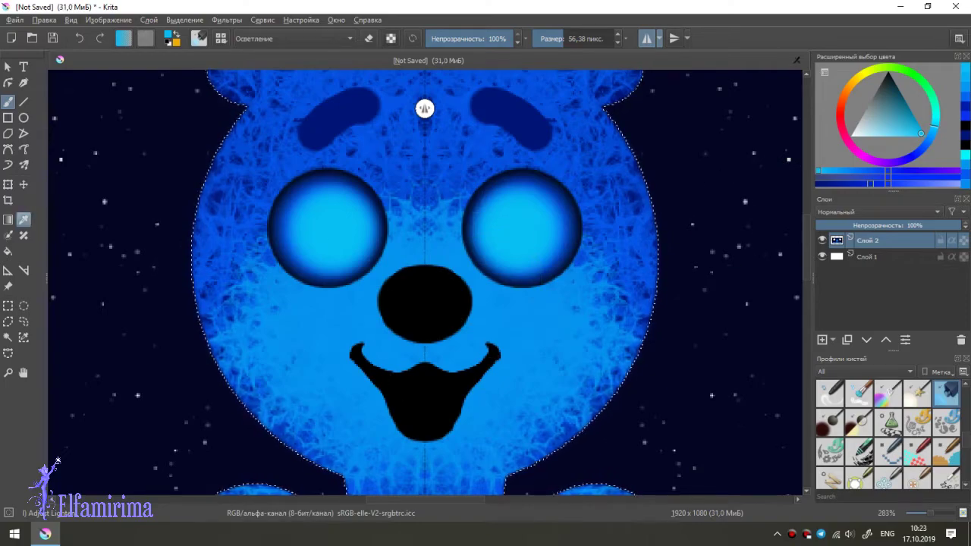
Step: Switch to a normal black brush and paint pupils into both eyes
key(d)
key(slash)
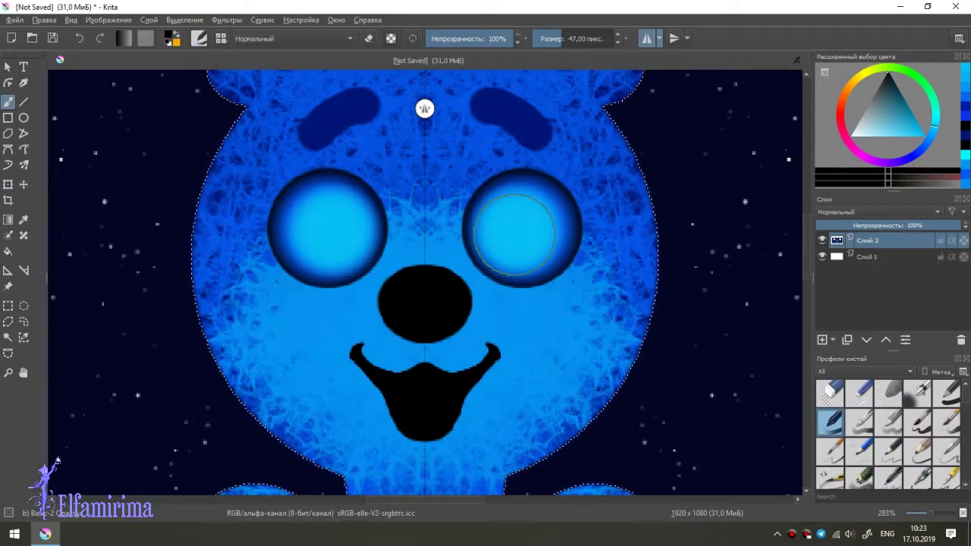
mouse_move(514, 232)
mouse_down()
mouse_move(523, 232)
mouse_move(511, 231)
mouse_up()
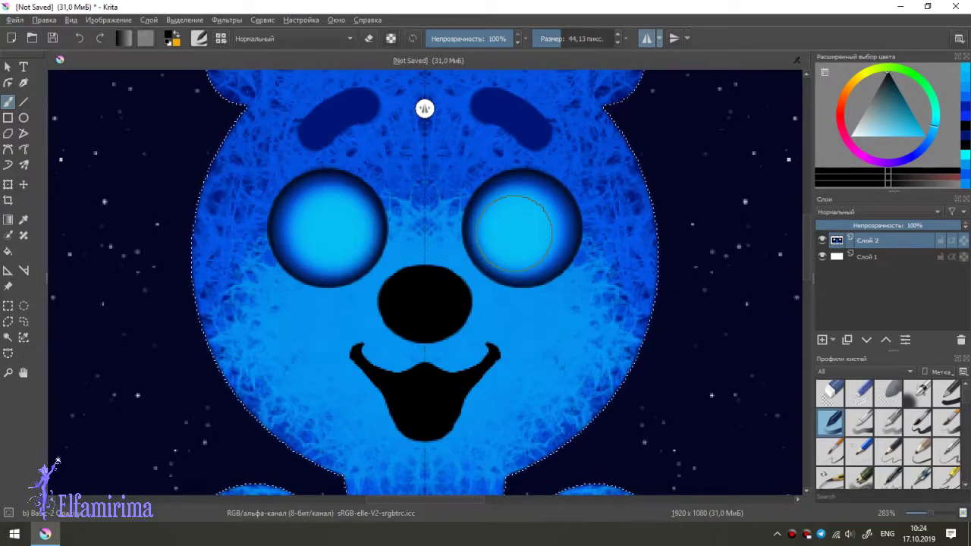
click(514, 232)
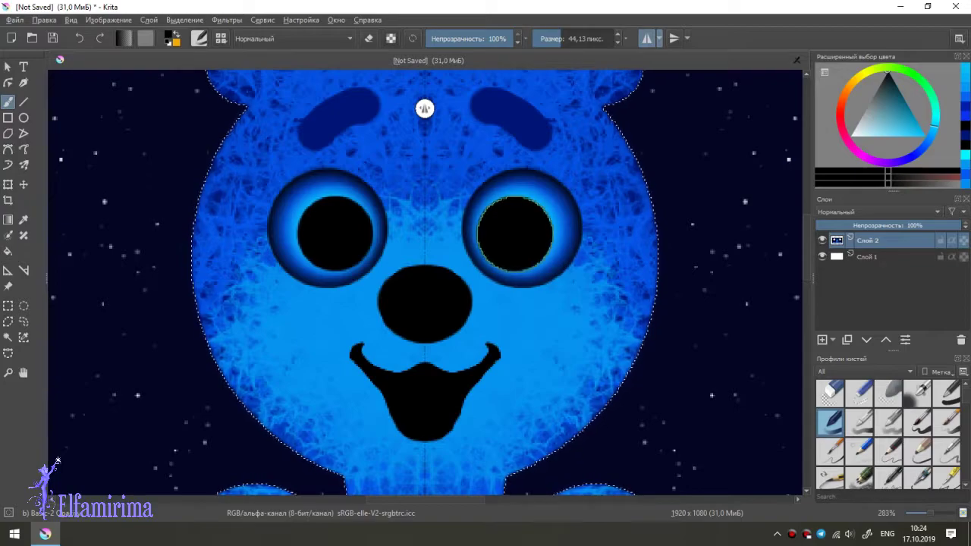
Step: Enlarge both black pupils with a slightly bigger brush, checking the whole figure
key(minus)
key(minus)
key(minus)
key(minus)
key(plus)
key(plus)
key(plus)
key(plus)
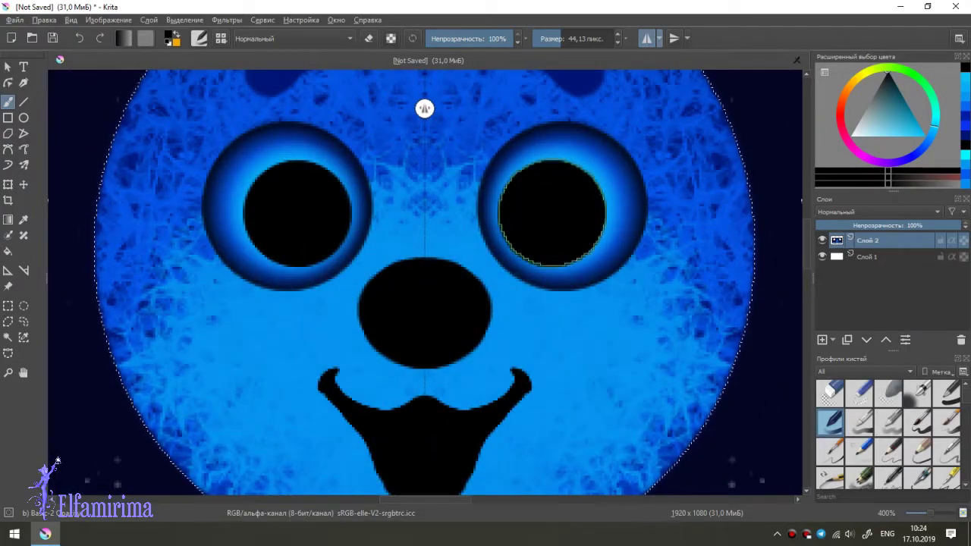
key(bracketright)
click(551, 215)
Step: Dot white highlights into both pupils with a small white brush
key(minus)
key(minus)
key(minus)
key(minus)
key(plus)
key(plus)
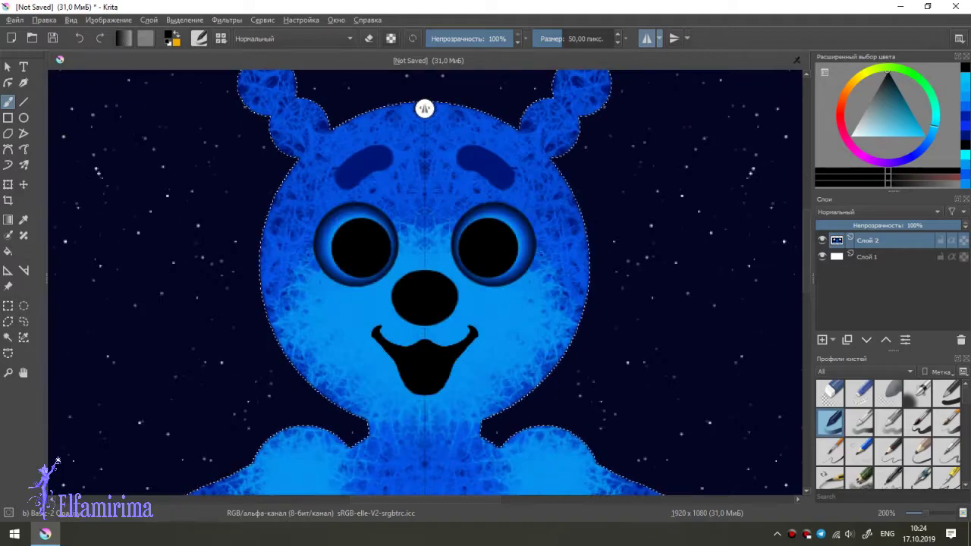
key(x)
key(bracketleft)
key(bracketleft)
key(bracketleft)
key(bracketleft)
key(bracketleft)
key(bracketleft)
click(474, 248)
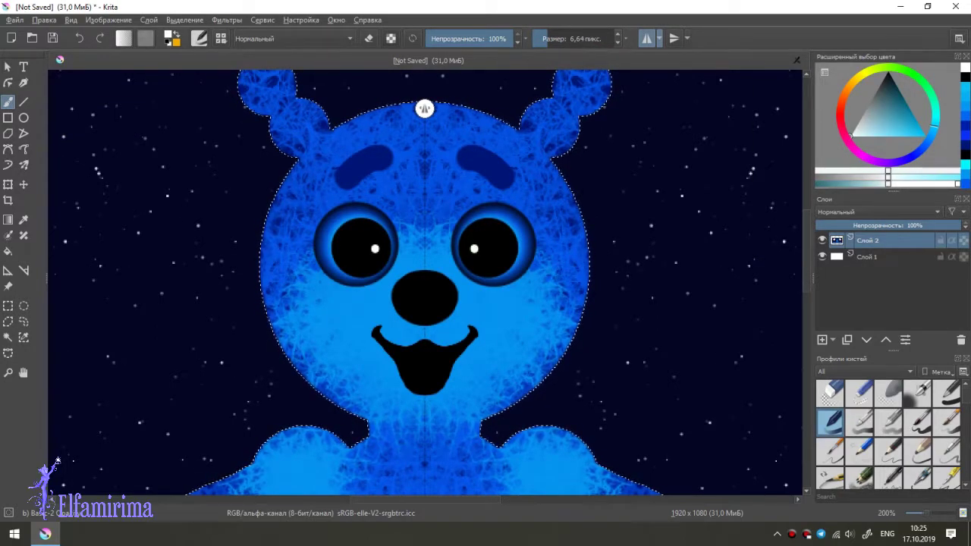
Step: Shrink the brush further, check the face, and pick magenta for the nose
key(plus)
key(bracketleft)
key(bracketleft)
key(bracketleft)
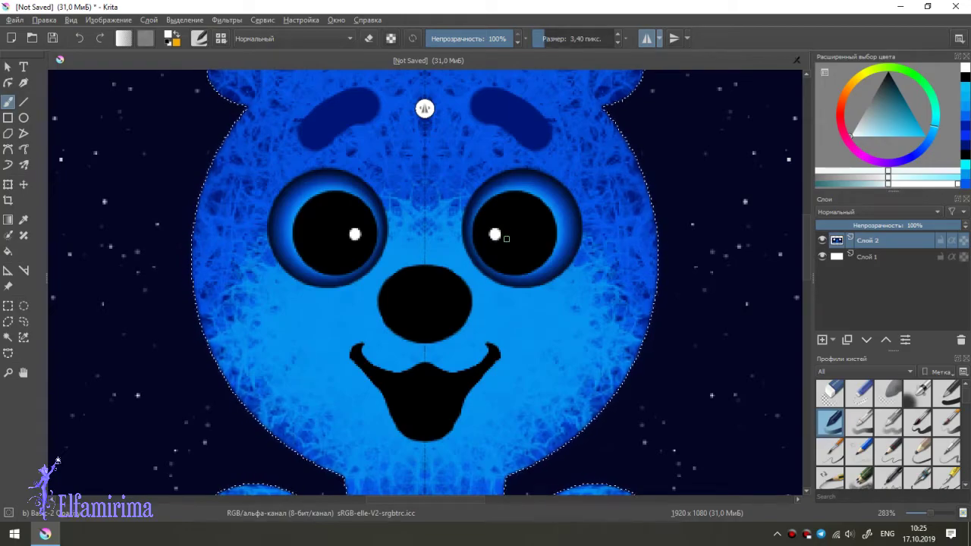
key(minus)
key(minus)
key(minus)
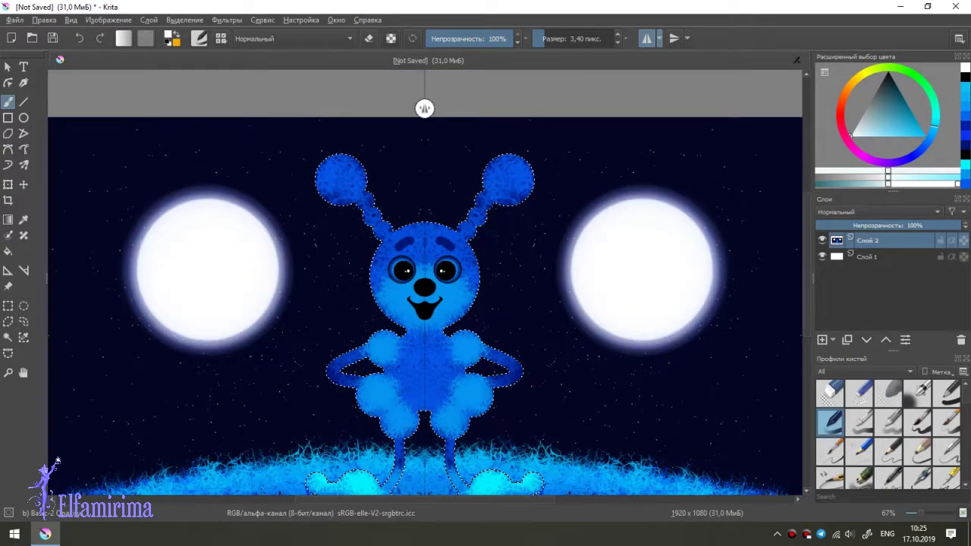
key(plus)
key(plus)
key(plus)
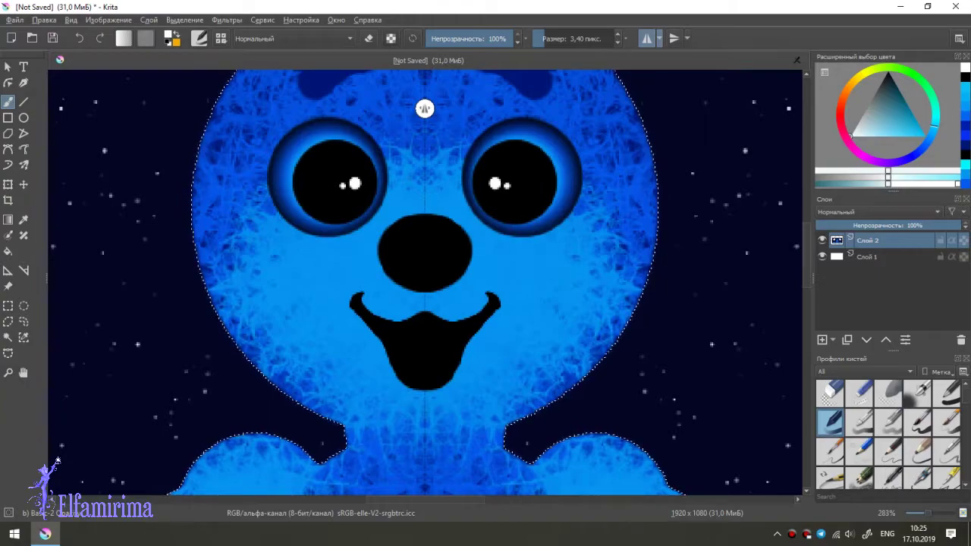
click(856, 148)
Step: With the dodge brush preset, shade the nose magenta, darker toward its base
click(817, 184)
scroll(887, 432, down, 3)
click(946, 451)
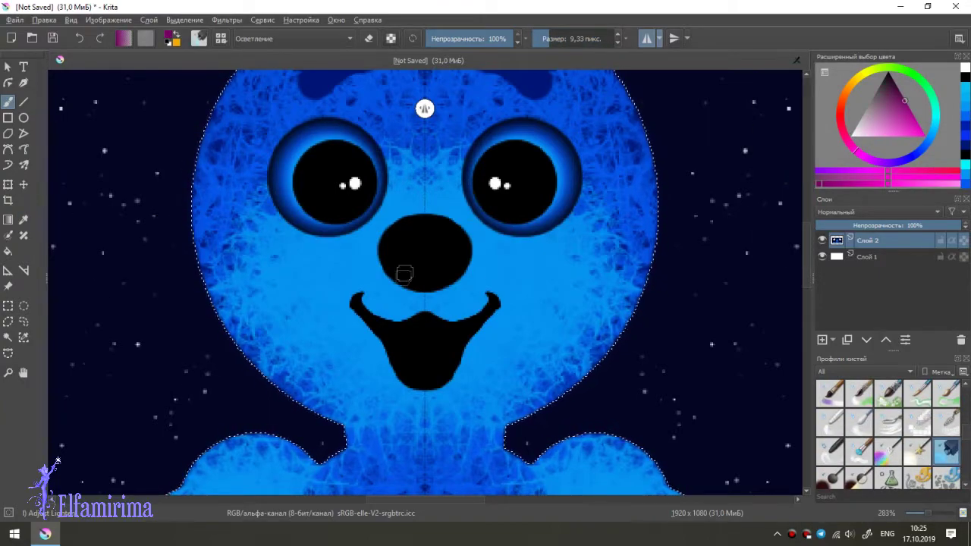
mouse_move(400, 245)
mouse_down()
mouse_move(444, 253)
mouse_move(405, 256)
mouse_move(429, 237)
mouse_up()
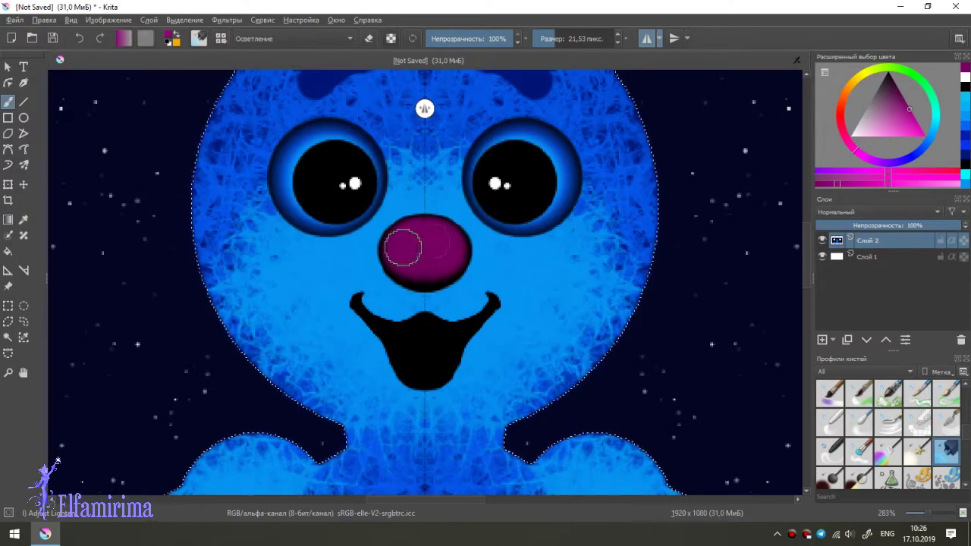
ctrl+click(401, 247)
mouse_move(434, 240)
mouse_down()
mouse_move(403, 249)
mouse_move(418, 240)
mouse_move(447, 249)
mouse_move(399, 242)
mouse_move(426, 238)
mouse_move(400, 242)
mouse_move(438, 253)
mouse_move(407, 252)
mouse_up()
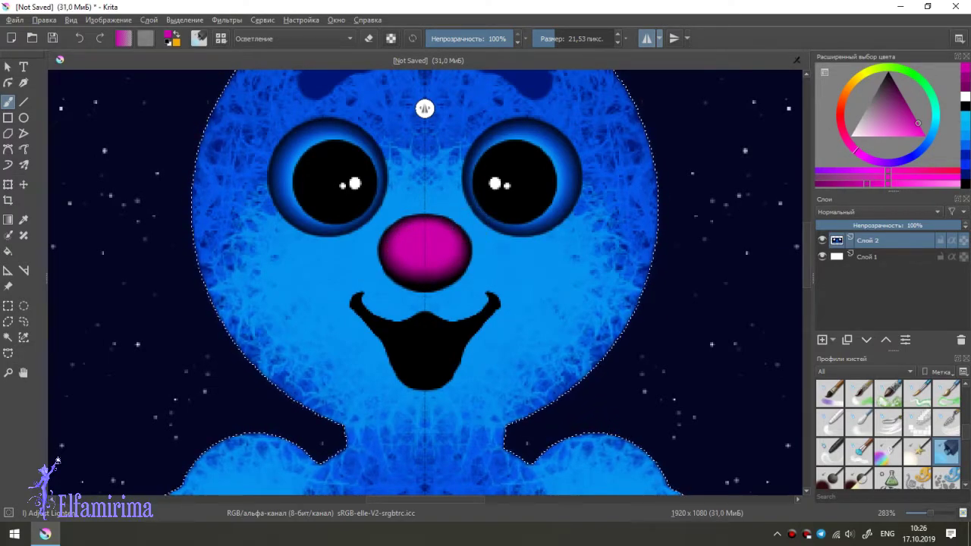
Step: With a smaller brush, shade down the nose and brighten its top
scroll(388, 349, up, 1)
scroll(388, 349, up, 1)
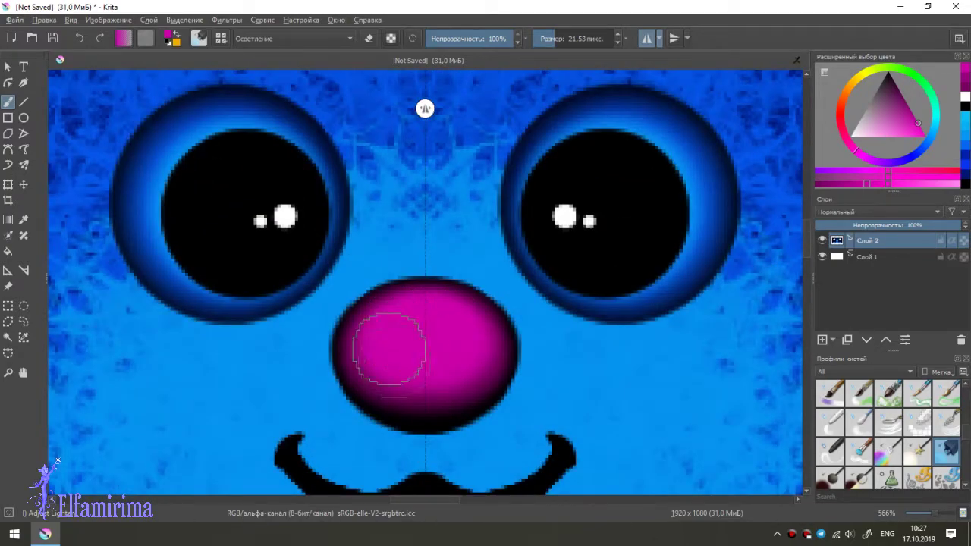
ctrl+click(408, 357)
key(bracketleft)
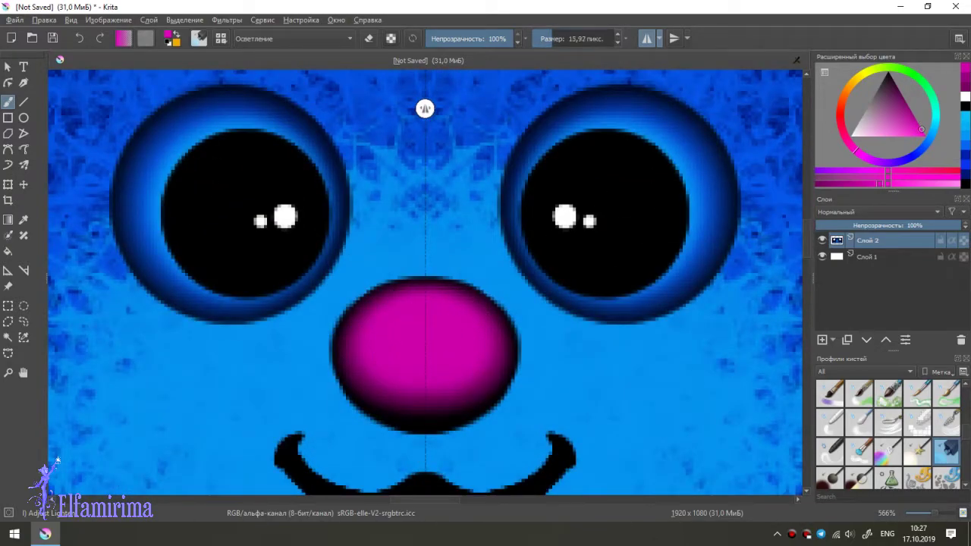
key(bracketleft)
ctrl+click(427, 299)
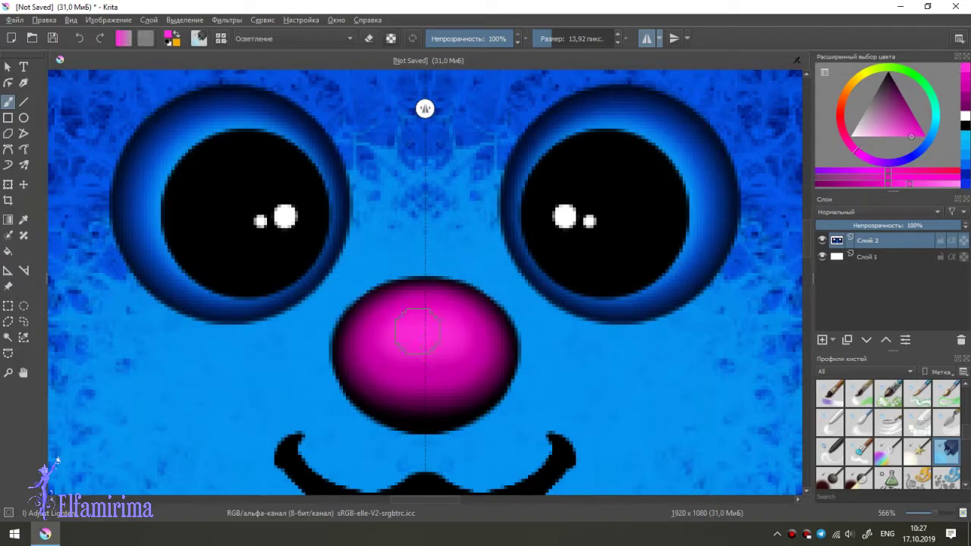
drag(413, 307, 435, 355)
mouse_move(404, 349)
mouse_down()
mouse_move(391, 326)
mouse_move(422, 342)
mouse_up()
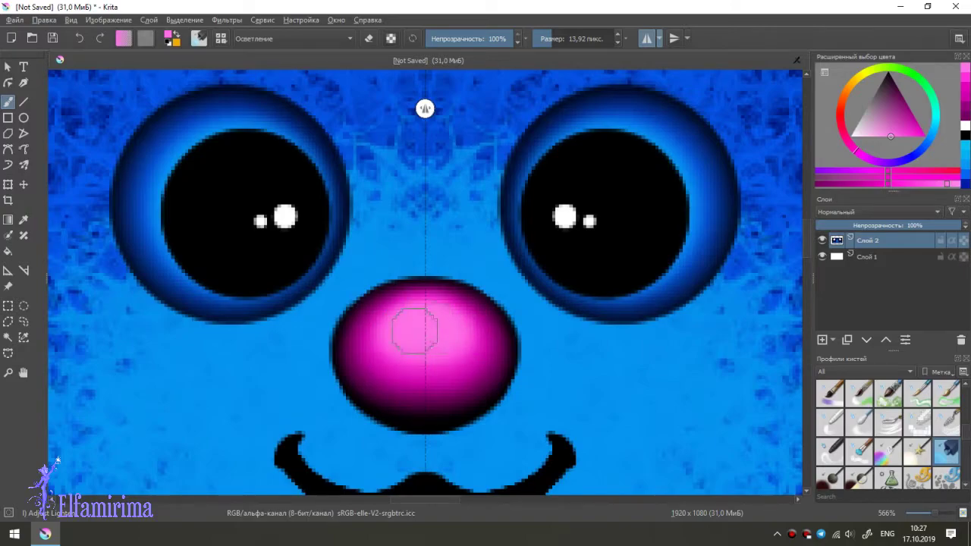
Step: Switch to white with a finer brush for the nose highlight, checking the full figure
click(851, 135)
key(bracketleft)
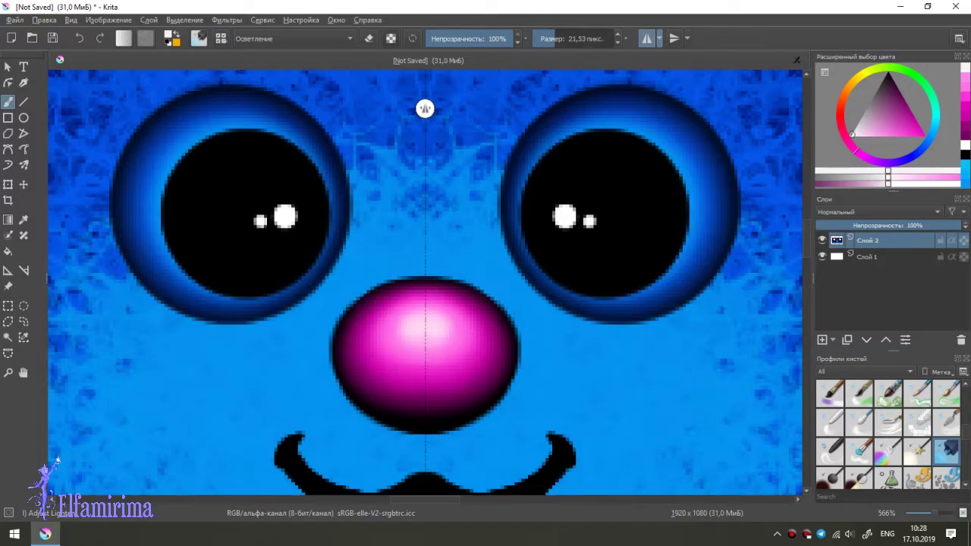
key(minus)
key(minus)
key(minus)
key(plus)
key(plus)
key(plus)
key(plus)
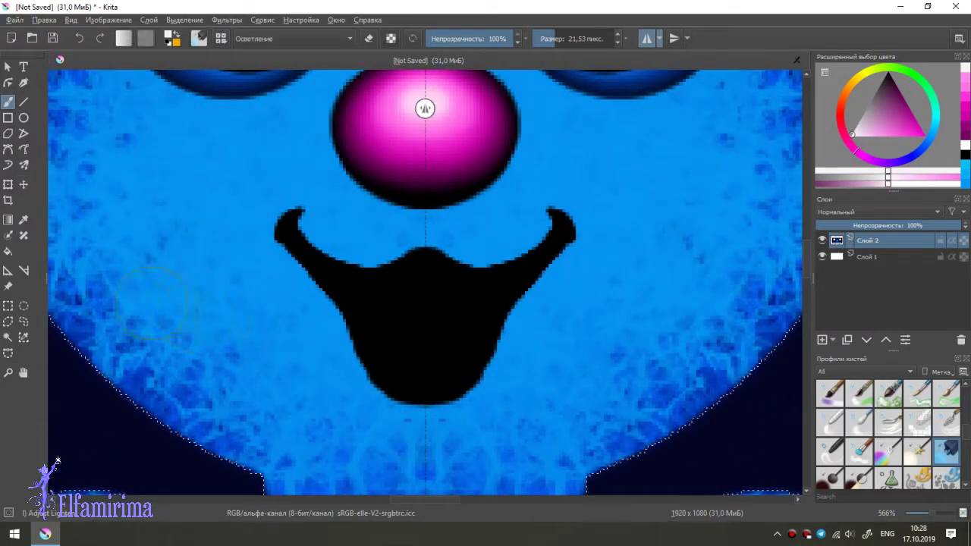
click(7, 337)
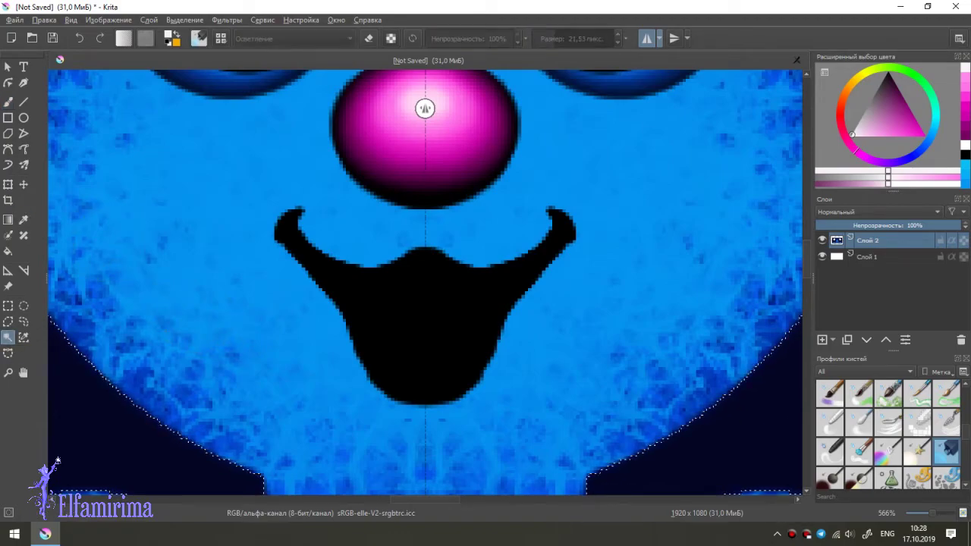
Step: Sample the nose magenta and paint the black mouth dark magenta, lighter at the bottom
key(b)
ctrl+click(455, 99)
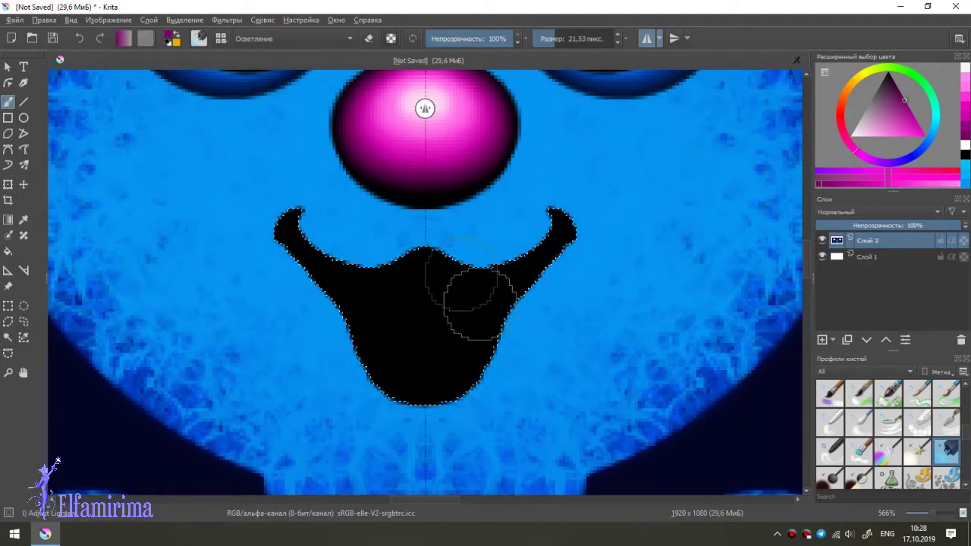
mouse_move(396, 307)
mouse_down()
mouse_move(412, 303)
mouse_move(417, 357)
mouse_move(491, 291)
mouse_up()
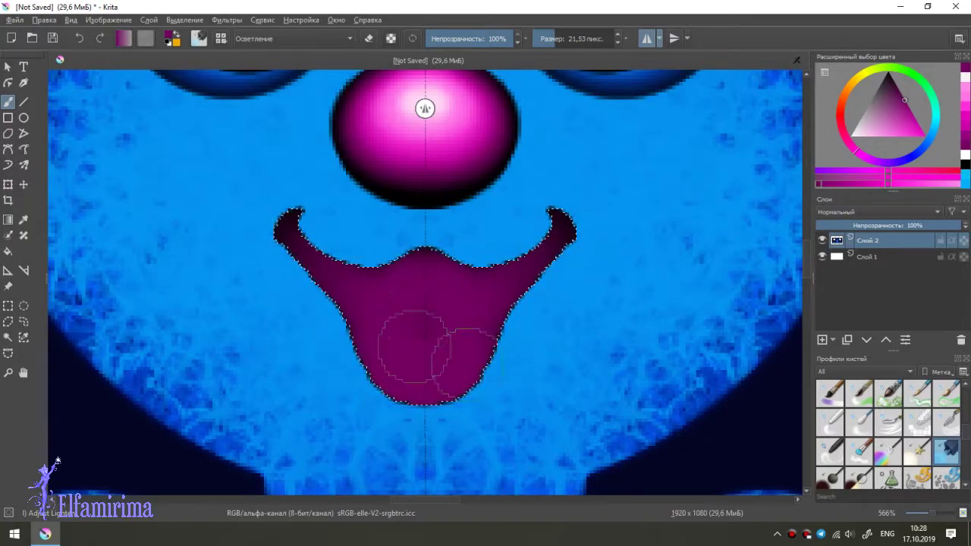
mouse_move(412, 346)
mouse_down()
mouse_move(390, 347)
mouse_move(432, 357)
mouse_move(382, 329)
mouse_move(429, 357)
mouse_move(399, 341)
mouse_move(386, 346)
mouse_up()
Step: Brighten the tongue pink with a smaller brush and pick white for its highlight
key(bracketleft)
key(bracketleft)
key(bracketleft)
key(bracketleft)
mouse_move(416, 349)
mouse_down()
mouse_move(402, 329)
mouse_move(438, 359)
mouse_up()
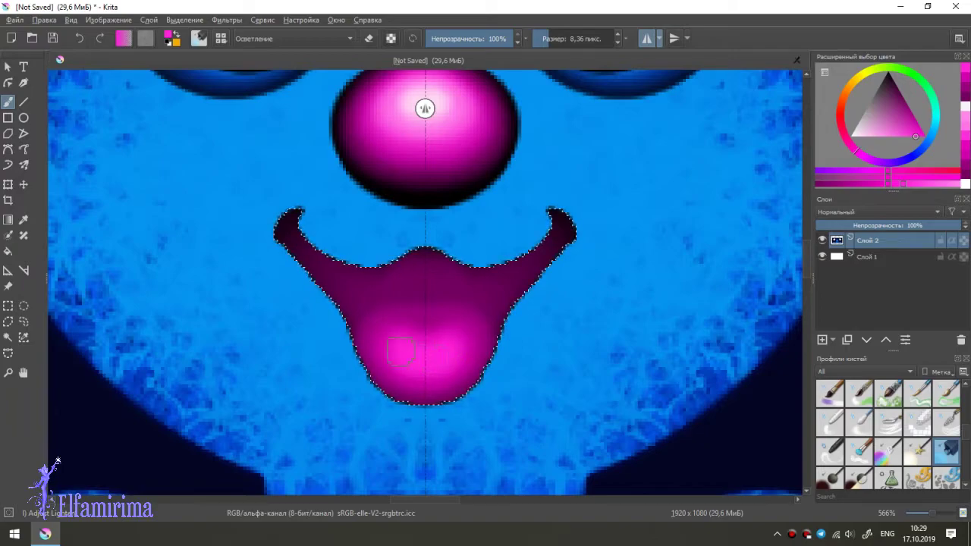
click(546, 38)
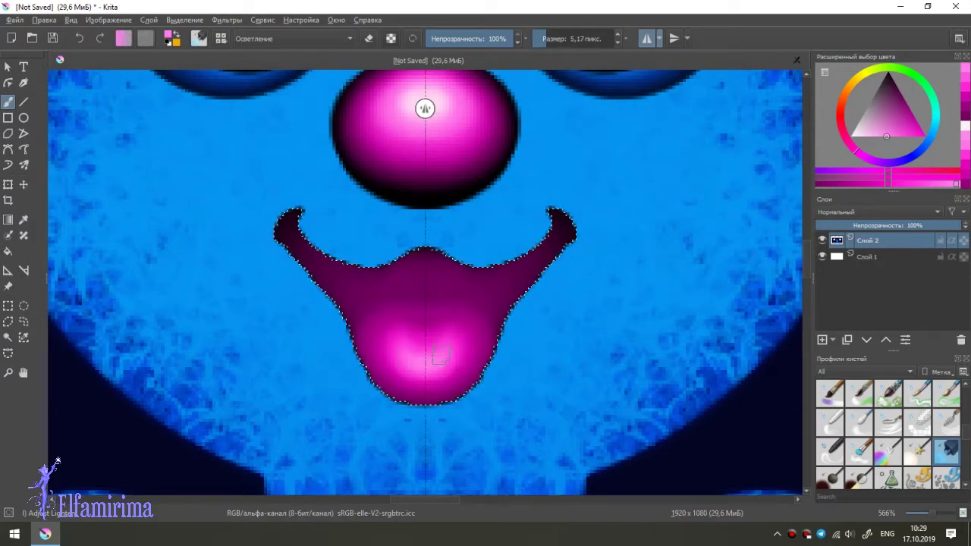
ctrl+click(410, 360)
key(bracketleft)
key(bracketleft)
key(bracketleft)
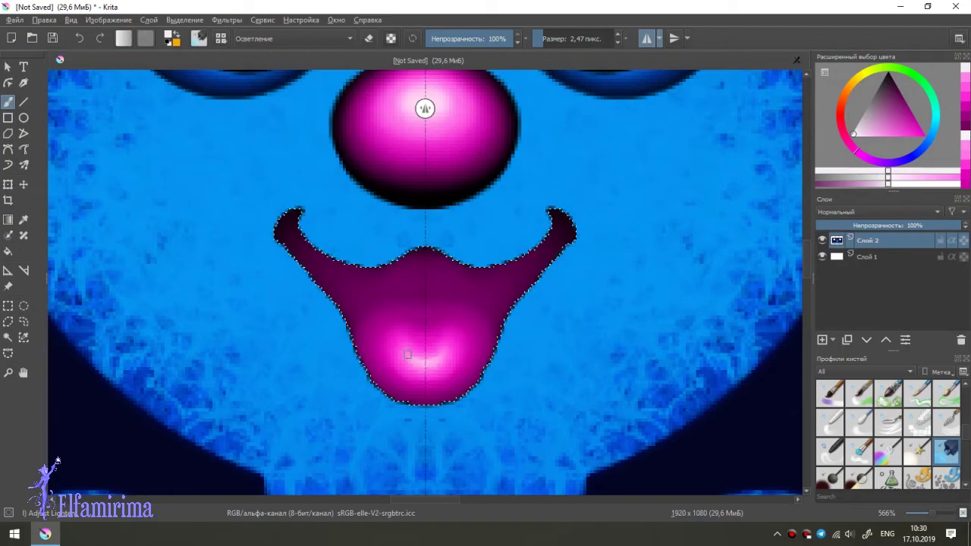
key(bracketright)
key(bracketright)
key(bracketright)
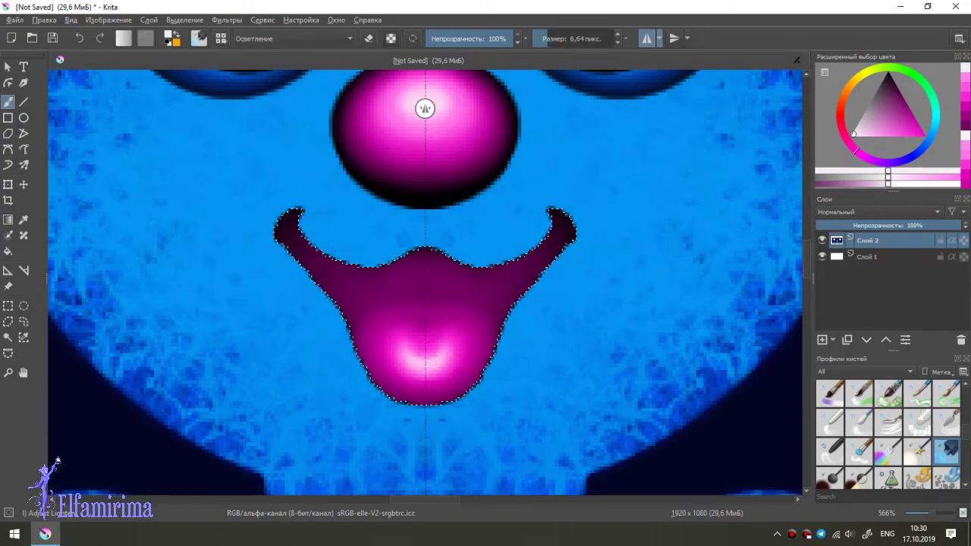
scroll(425, 108, down, 5)
scroll(424, 109, down, 2)
scroll(424, 108, up, 3)
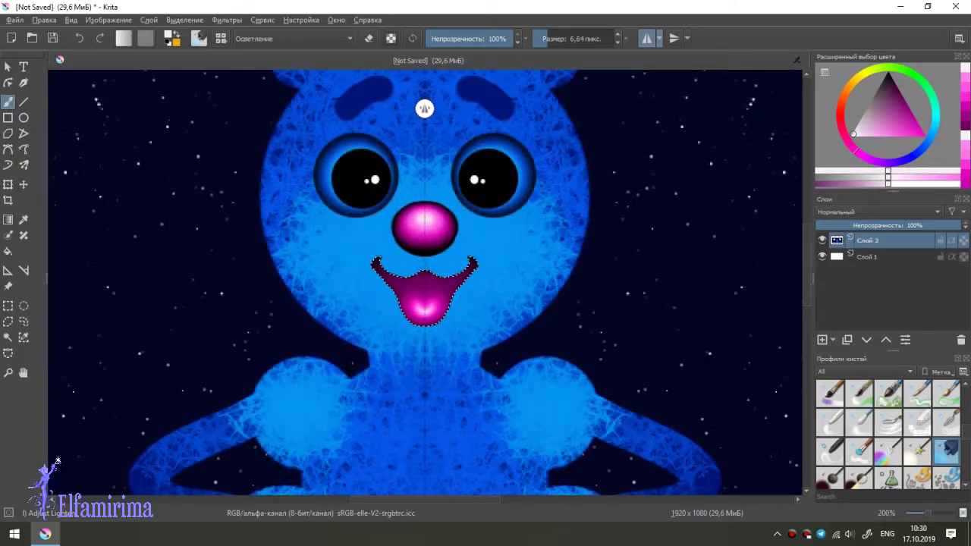
Step: Sample the alien's blue fur colour from the canvas
scroll(425, 108, down, 3)
scroll(424, 108, down, 1)
scroll(425, 108, down, 2)
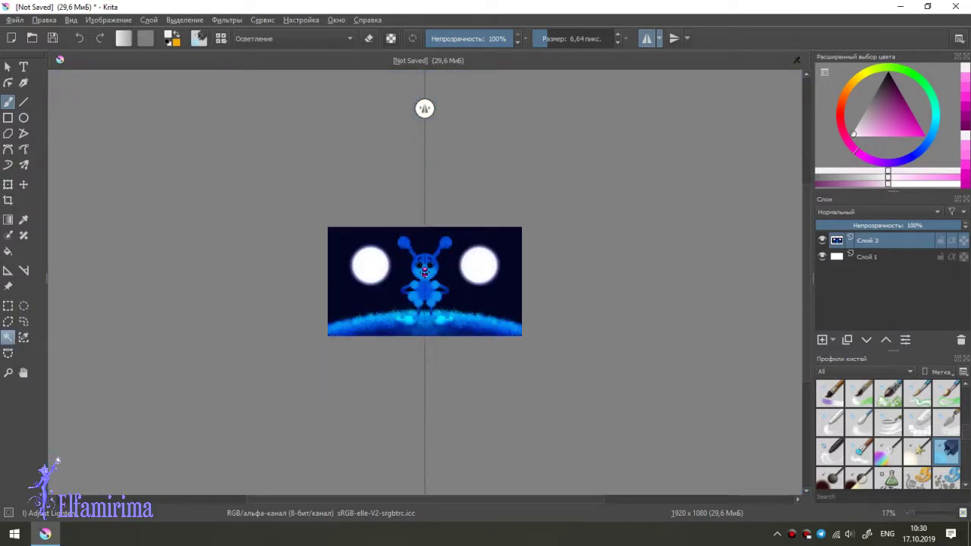
scroll(425, 108, up, 7)
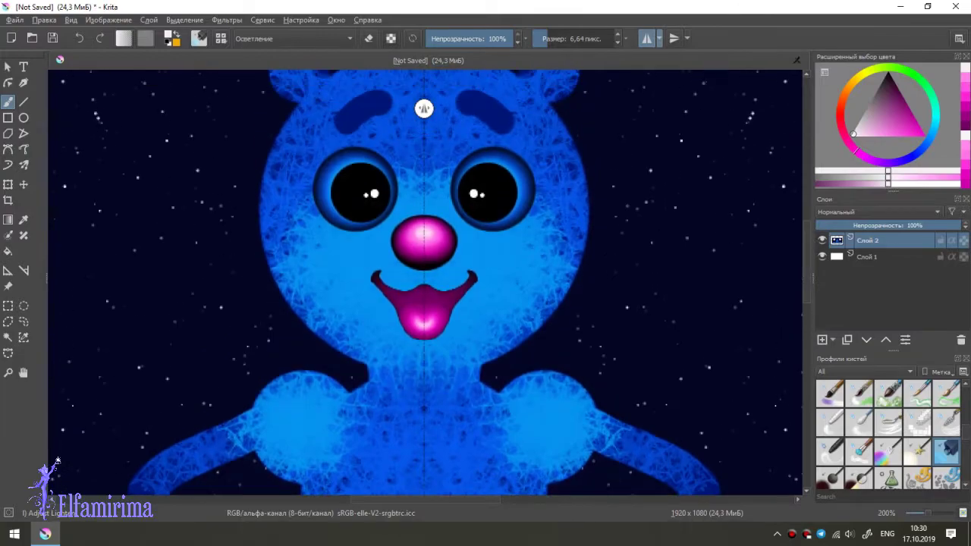
scroll(423, 108, up, 1)
scroll(423, 108, up, 1)
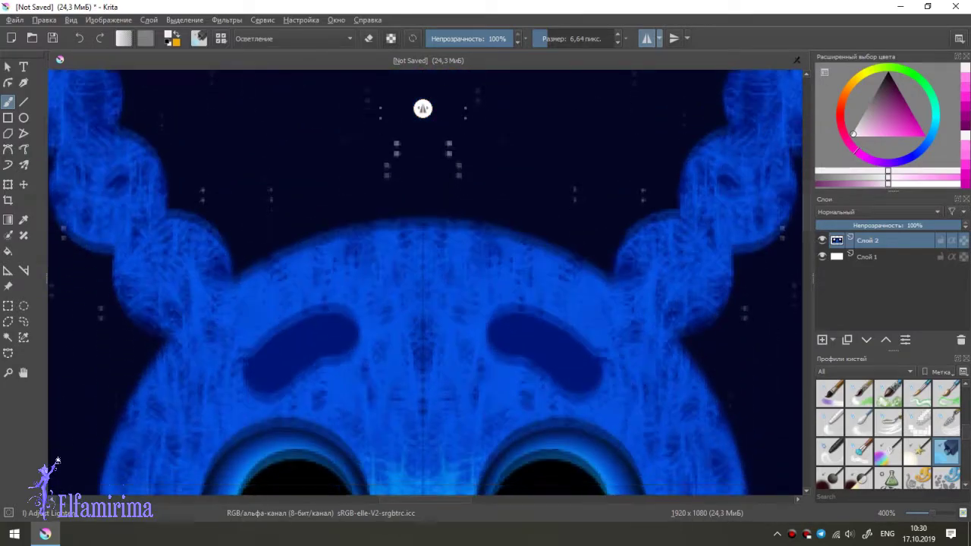
scroll(423, 108, down, 1)
scroll(423, 109, up, 1)
scroll(423, 108, down, 1)
scroll(423, 109, down, 1)
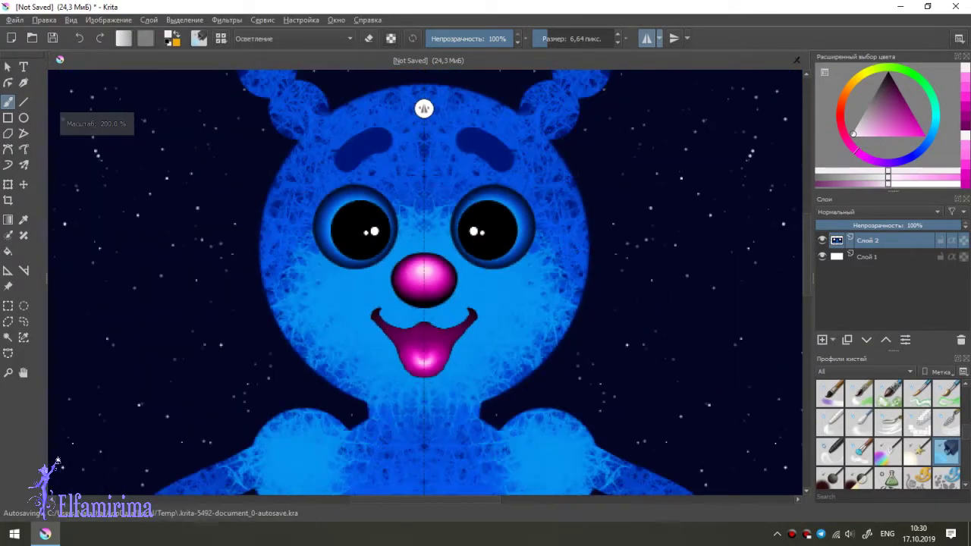
scroll(423, 108, up, 1)
key(p)
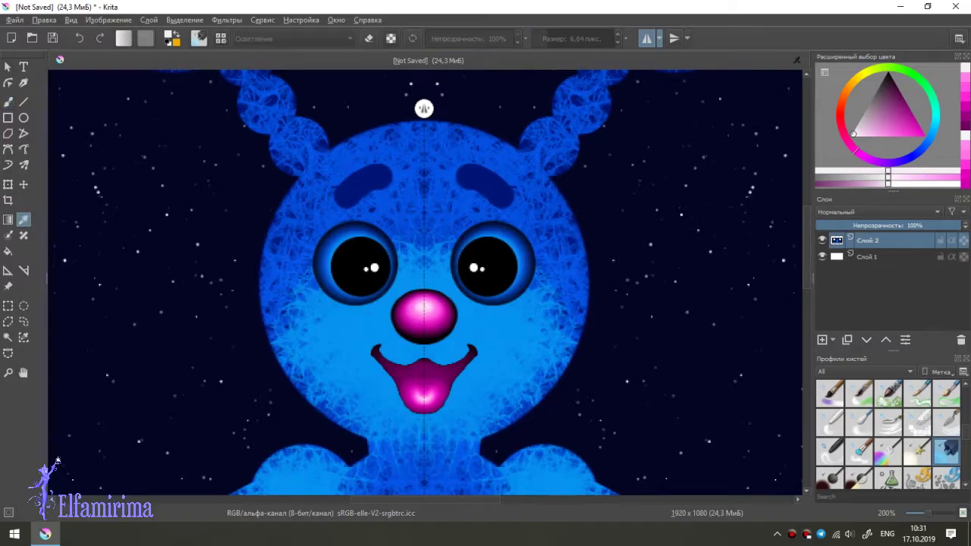
click(423, 108)
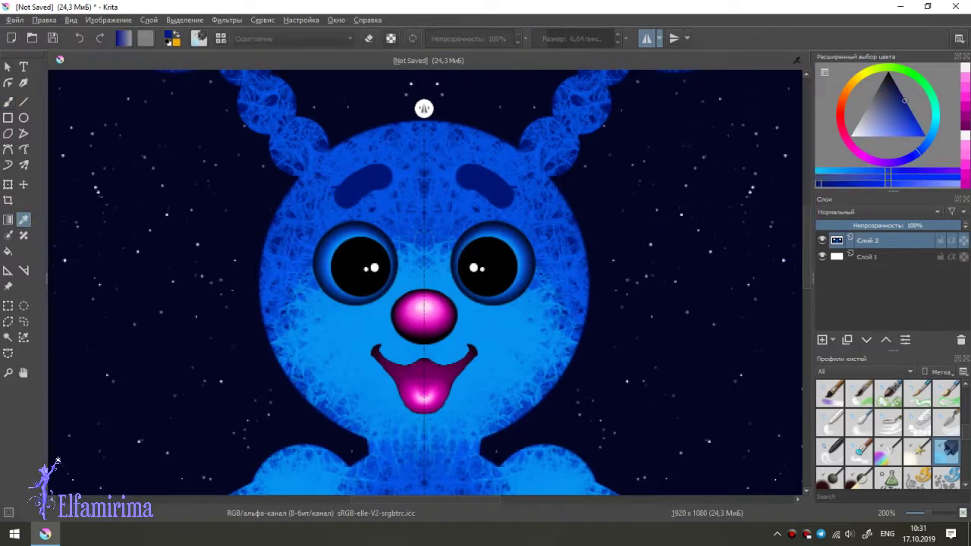
Step: Paint a soft glowing rim along the head top with a small textured brush
key(/)
scroll(423, 108, up, 1)
scroll(423, 108, up, 1)
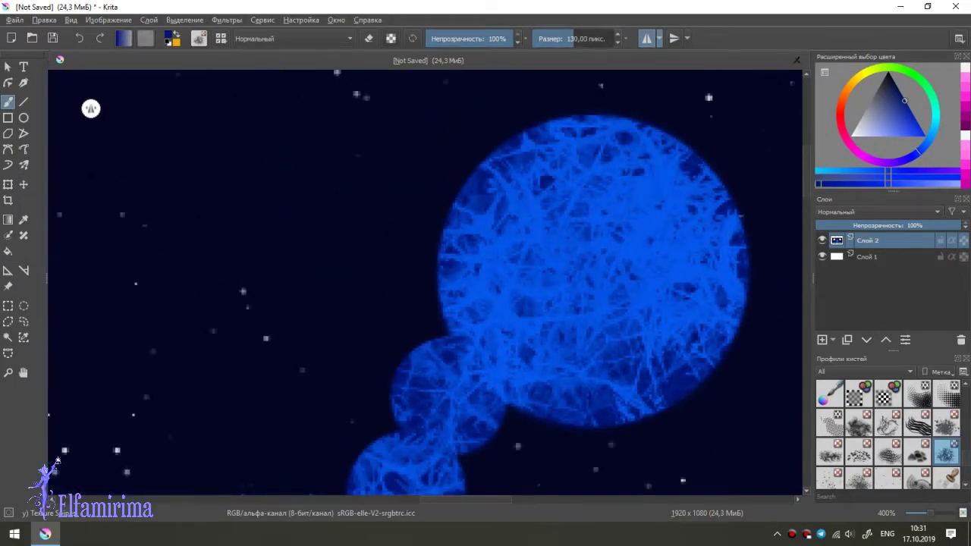
key([)
drag(91, 108, 377, 108)
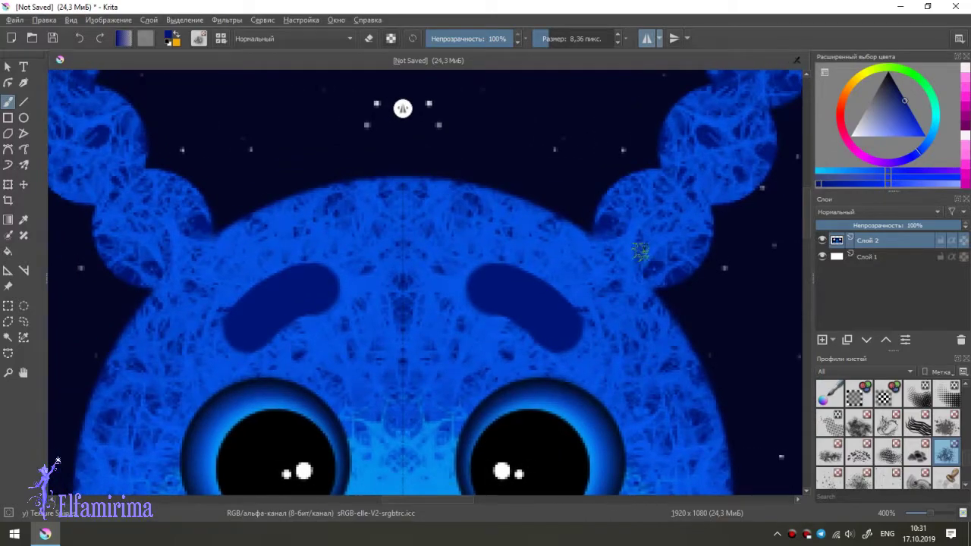
scroll(403, 108, up, 3)
mouse_move(402, 263)
mouse_down()
mouse_move(228, 310)
mouse_move(125, 409)
mouse_up()
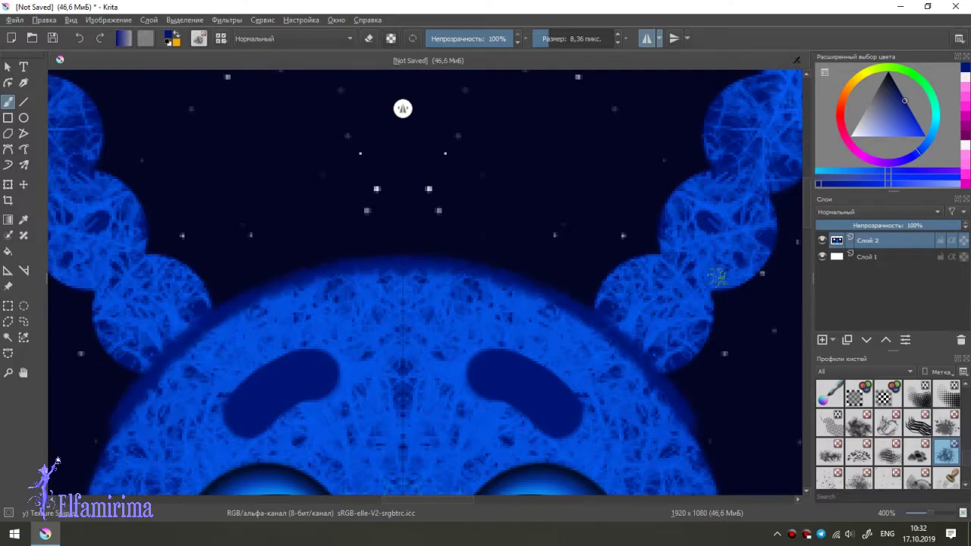
Step: Paint a dark shadow along the body edge below the face
scroll(623, 281, down, 5)
scroll(455, 258, left, 4)
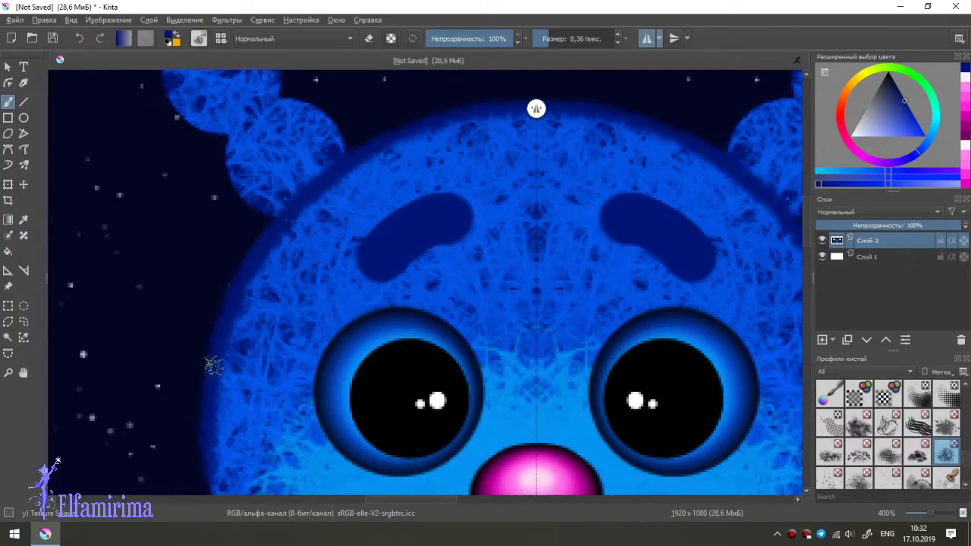
scroll(205, 260, down, 3)
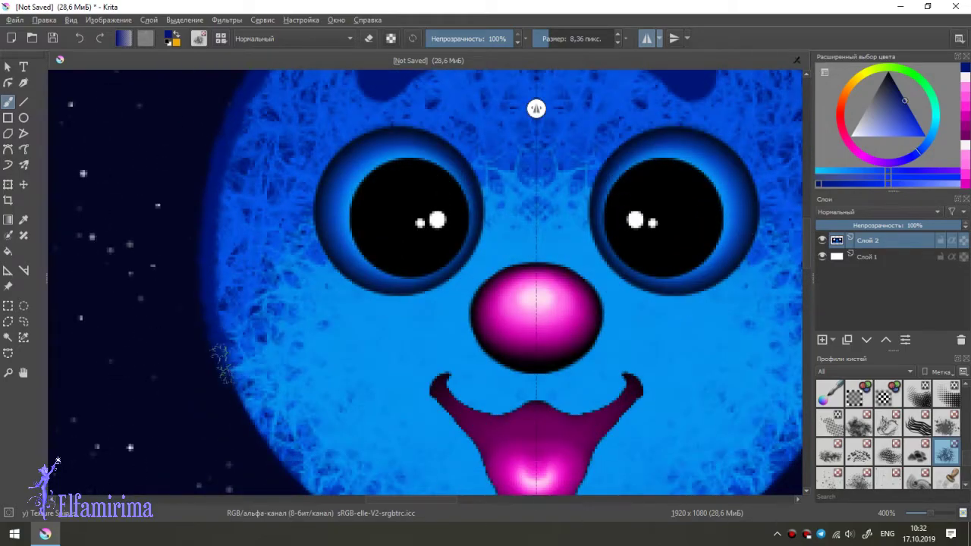
scroll(254, 394, down, 1)
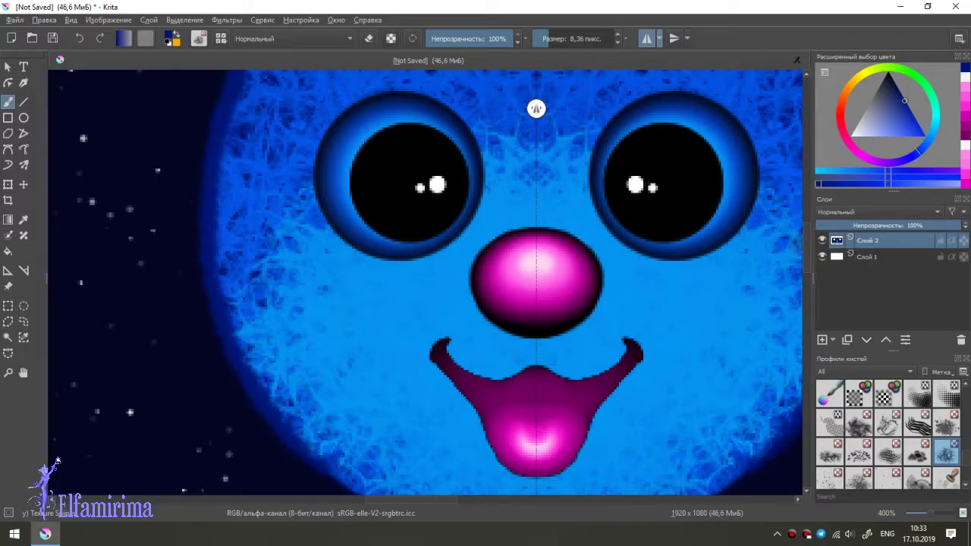
scroll(536, 449, down, 2)
scroll(195, 350, right, 2)
drag(221, 360, 308, 416)
mouse_move(220, 362)
mouse_down()
mouse_move(345, 425)
mouse_move(424, 442)
mouse_up()
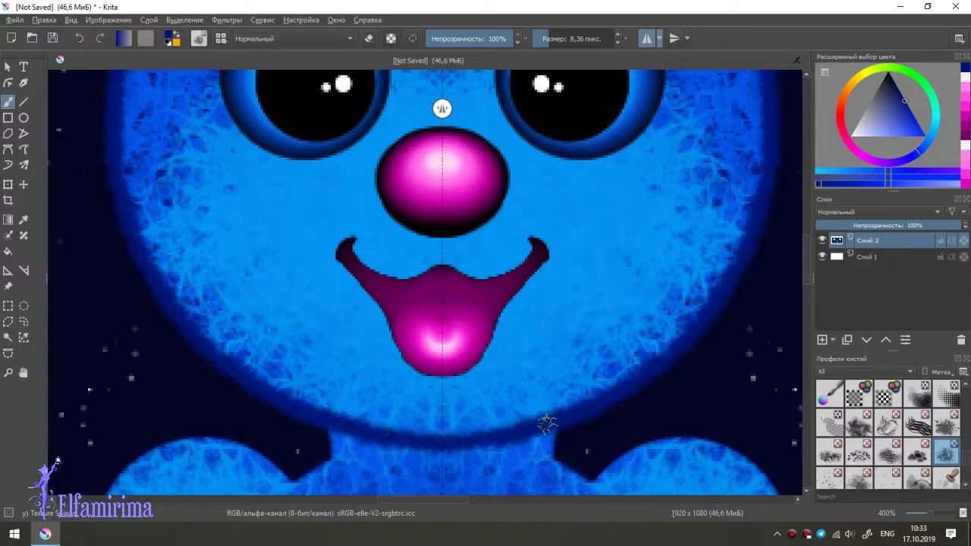
Step: Darken both neck edges and the shoulder ball's left edge
key(1)
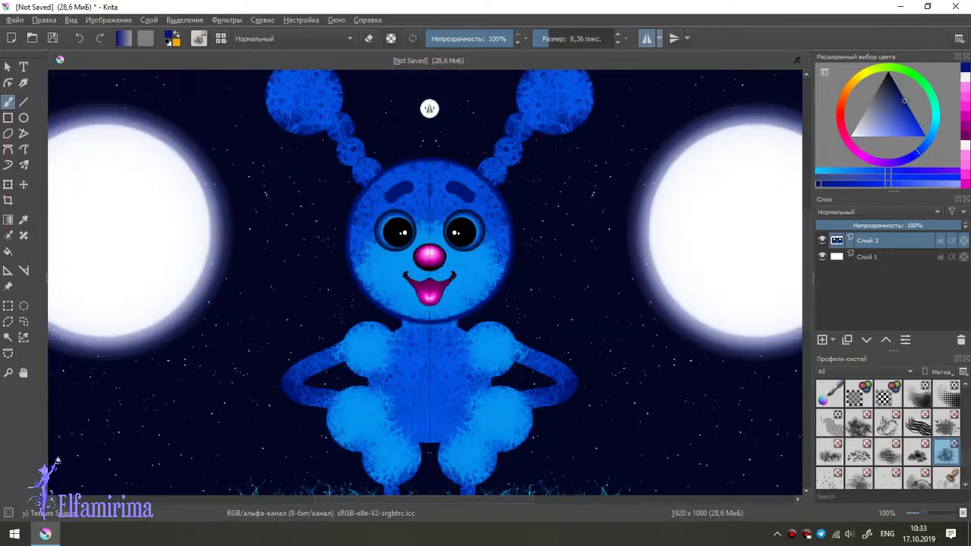
scroll(430, 109, up, 2)
scroll(442, 106, up, 2)
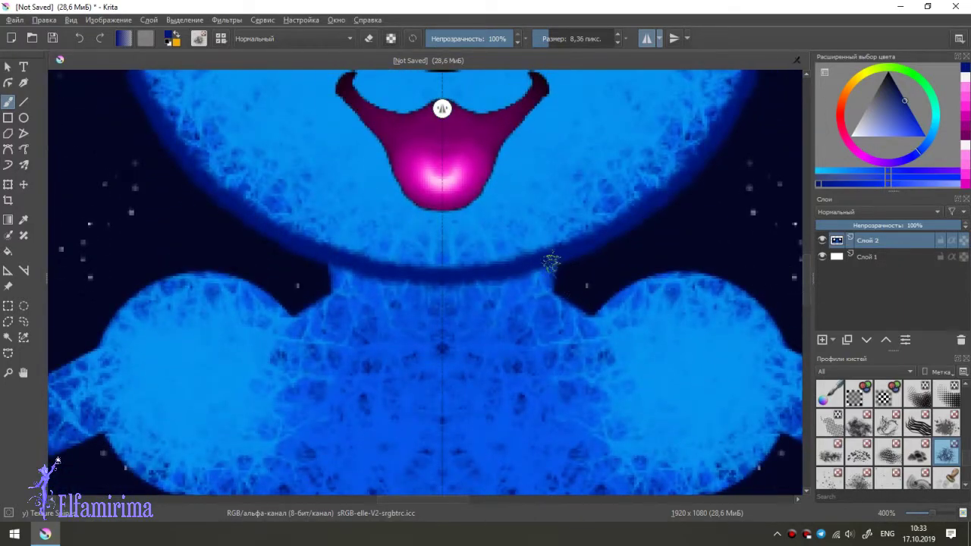
drag(551, 282, 552, 294)
mouse_move(336, 295)
mouse_down()
mouse_move(293, 310)
mouse_move(445, 314)
mouse_move(357, 269)
mouse_move(293, 283)
mouse_move(260, 321)
mouse_move(258, 345)
mouse_up()
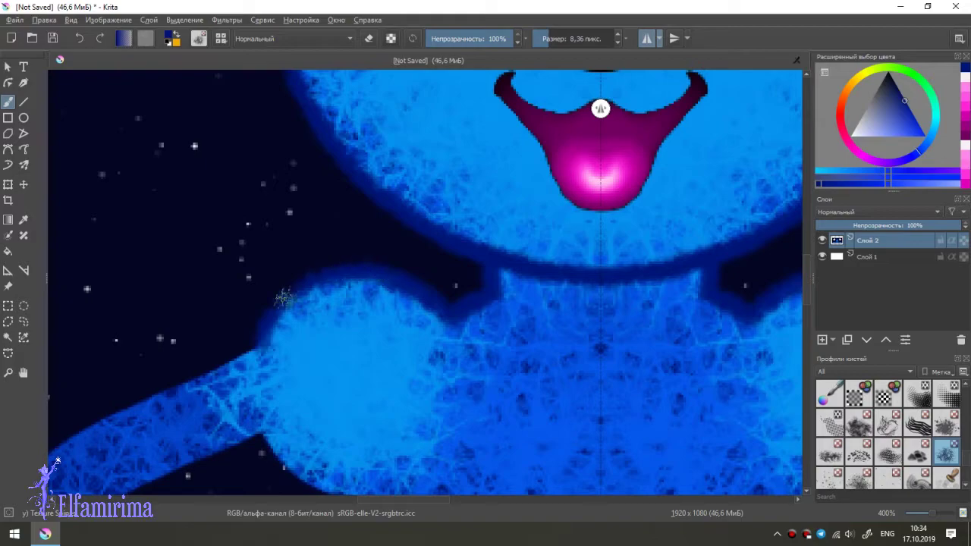
scroll(292, 325, down, 3)
mouse_move(266, 225)
mouse_down()
mouse_move(258, 327)
mouse_move(305, 371)
mouse_move(347, 390)
mouse_move(276, 353)
mouse_move(249, 281)
mouse_move(256, 227)
mouse_up()
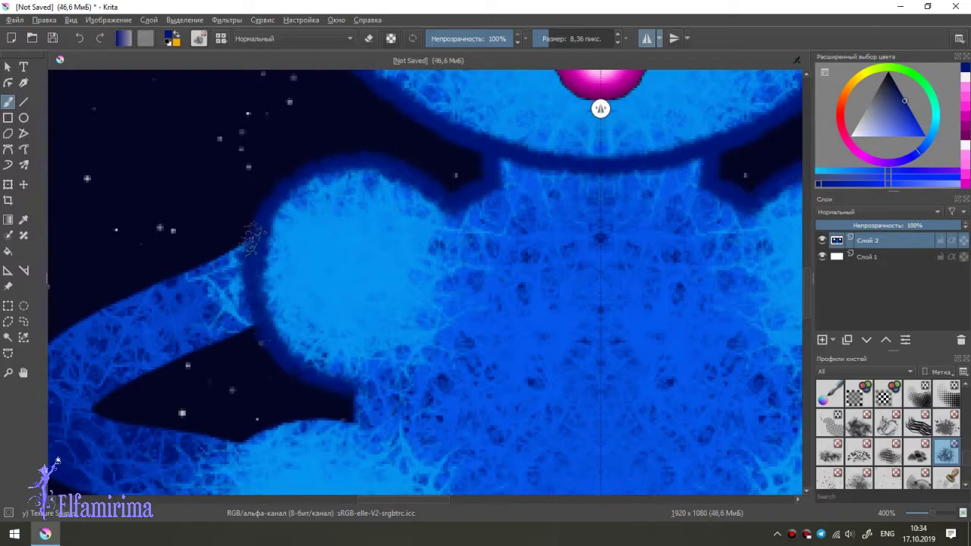
Step: Outline the arm's outer and inner edges in darker blue down to the elbow
scroll(661, 251, down, 3)
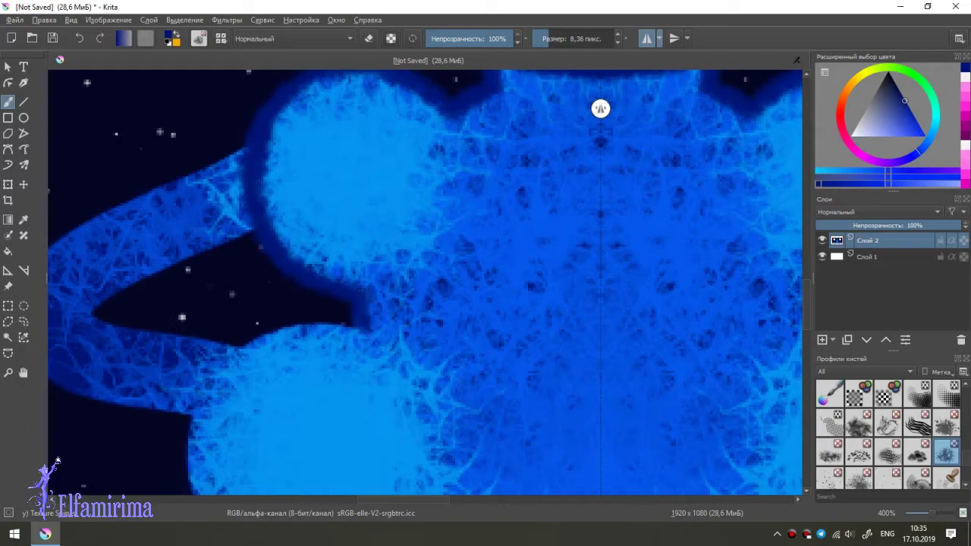
scroll(396, 143, left, 5)
mouse_move(278, 198)
mouse_down()
mouse_move(173, 265)
mouse_move(149, 316)
mouse_move(165, 354)
mouse_move(197, 381)
mouse_move(326, 414)
mouse_up()
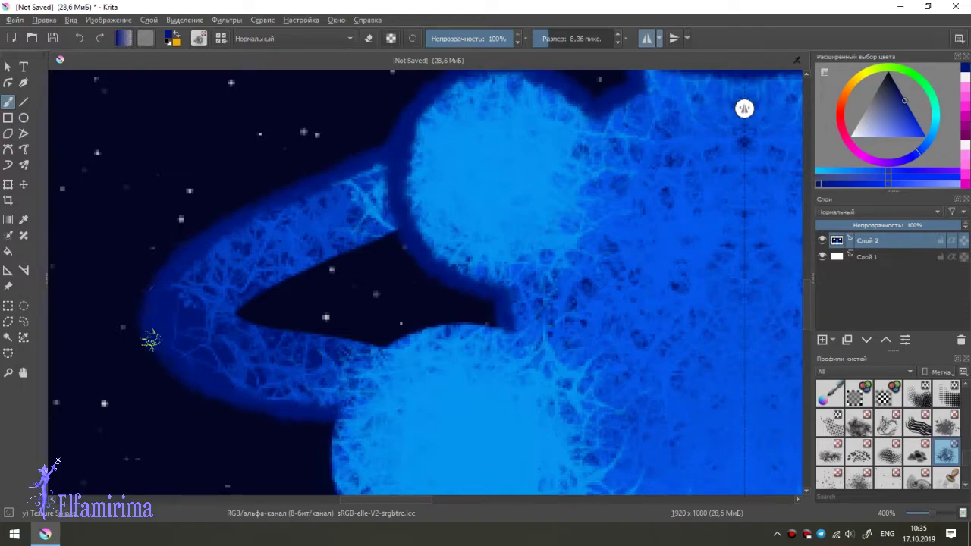
drag(151, 336, 328, 410)
drag(382, 233, 238, 305)
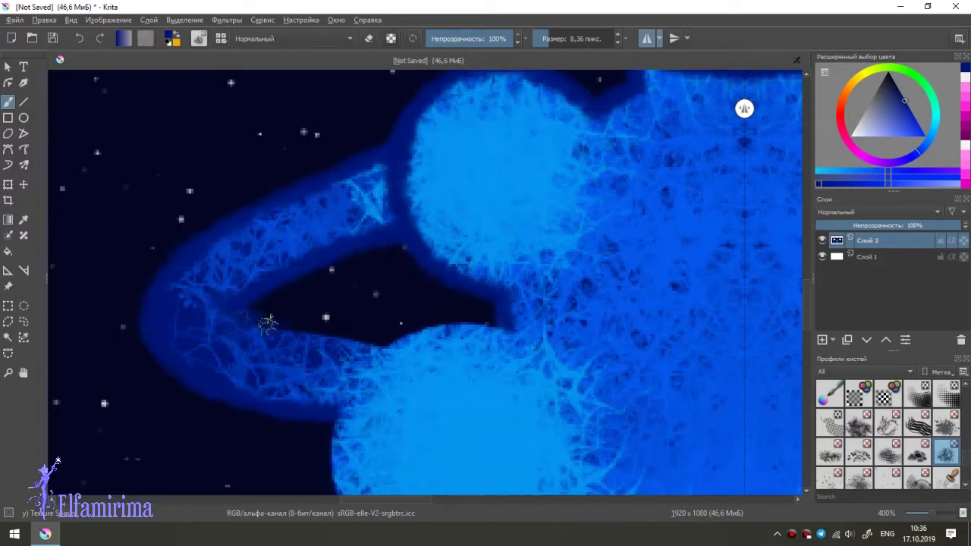
mouse_move(268, 324)
mouse_down()
mouse_move(353, 341)
mouse_move(217, 296)
mouse_move(373, 350)
mouse_up()
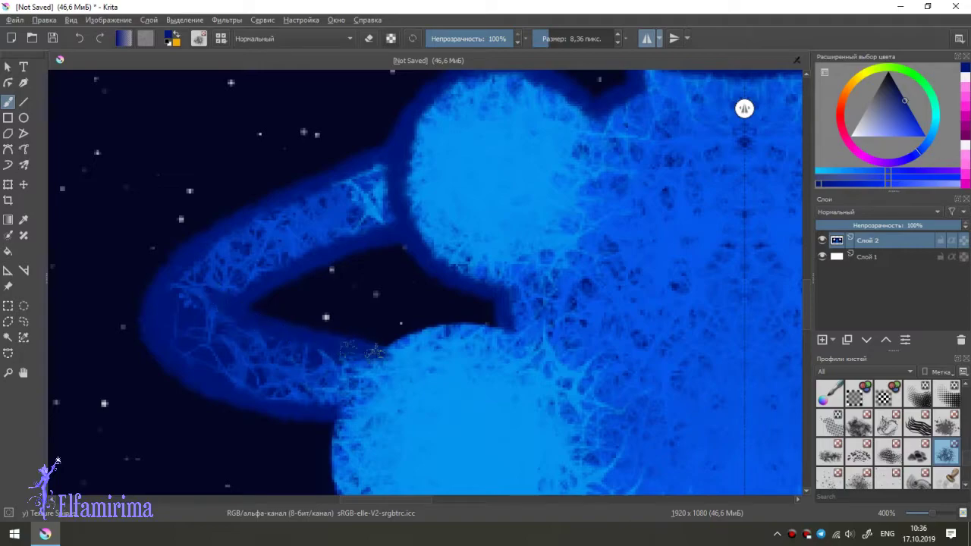
scroll(379, 336, down, 5)
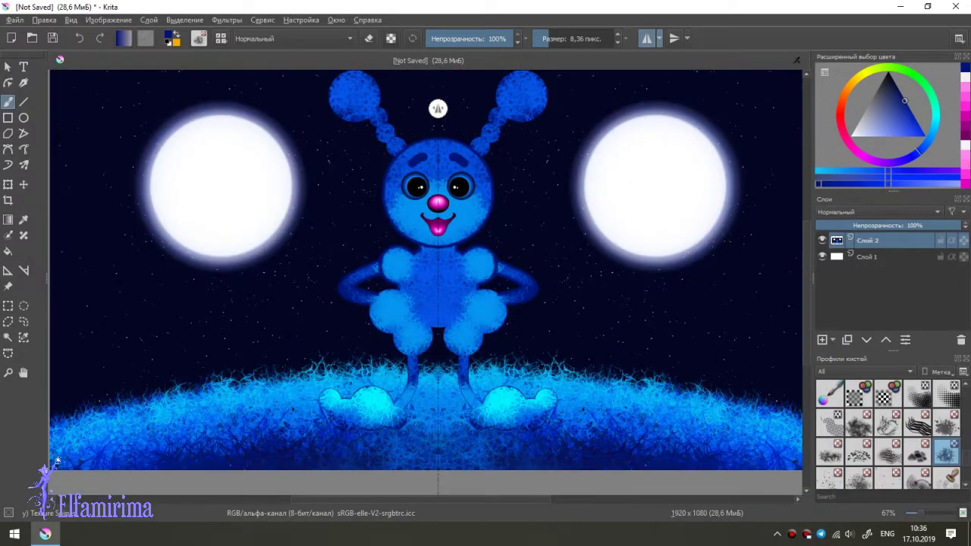
Step: Outline the body sides and the hands' top and inner edges in dark blue
scroll(437, 109, up, 2)
scroll(447, 109, up, 1)
scroll(479, 108, up, 1)
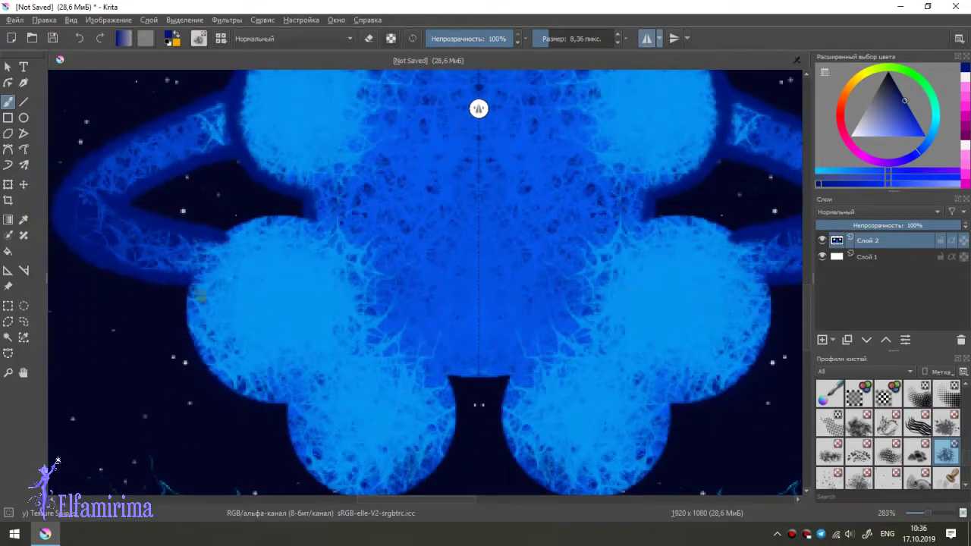
mouse_move(221, 240)
mouse_down()
mouse_move(203, 364)
mouse_move(281, 403)
mouse_up()
mouse_move(212, 245)
mouse_down()
mouse_move(243, 227)
mouse_move(307, 223)
mouse_move(280, 220)
mouse_up()
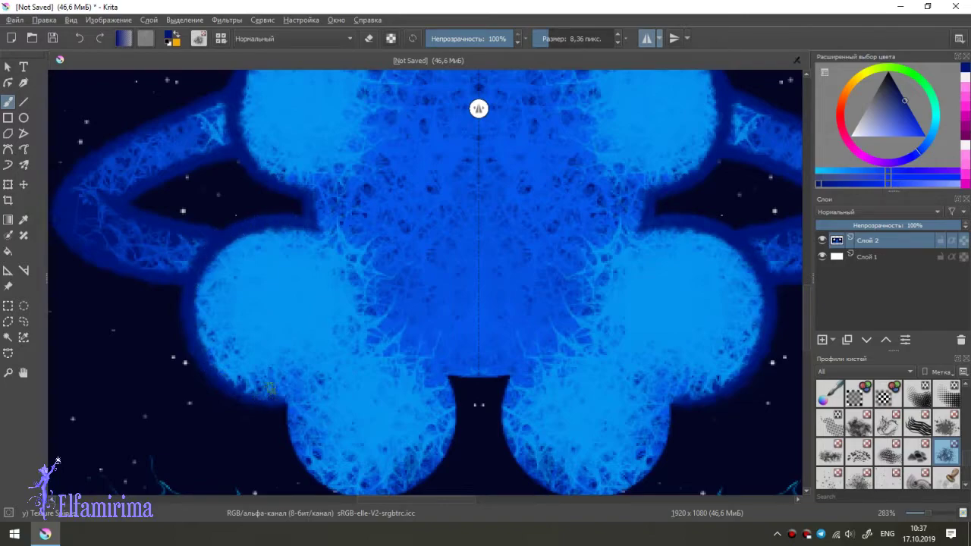
mouse_move(307, 226)
mouse_down()
mouse_move(362, 277)
mouse_move(368, 351)
mouse_up()
drag(332, 242, 360, 345)
mouse_move(314, 229)
mouse_down()
mouse_move(365, 284)
mouse_move(362, 331)
mouse_up()
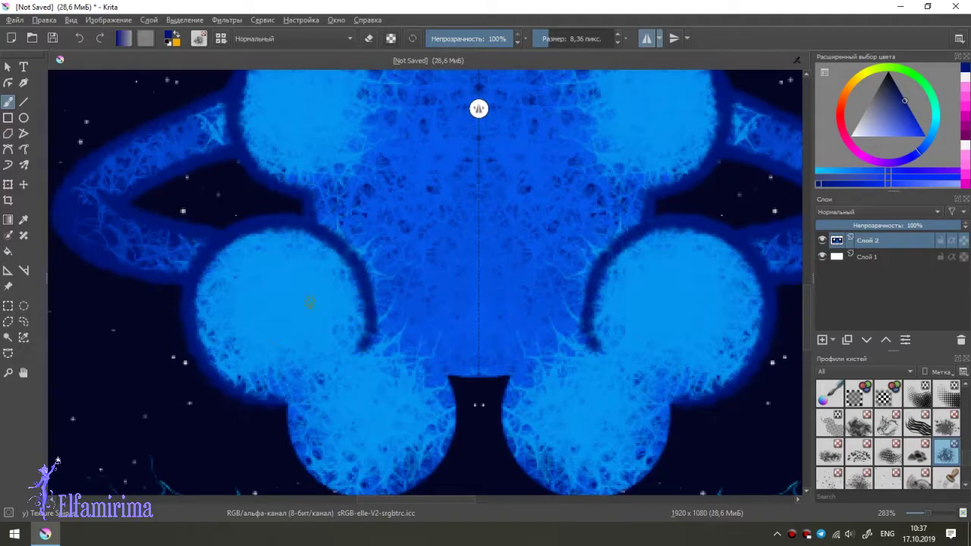
Step: Draw curved finger creases inside the hands
mouse_move(310, 301)
mouse_down()
mouse_move(332, 388)
mouse_move(322, 318)
mouse_move(349, 376)
mouse_up()
mouse_move(252, 339)
mouse_down()
mouse_move(287, 394)
mouse_move(320, 318)
mouse_up()
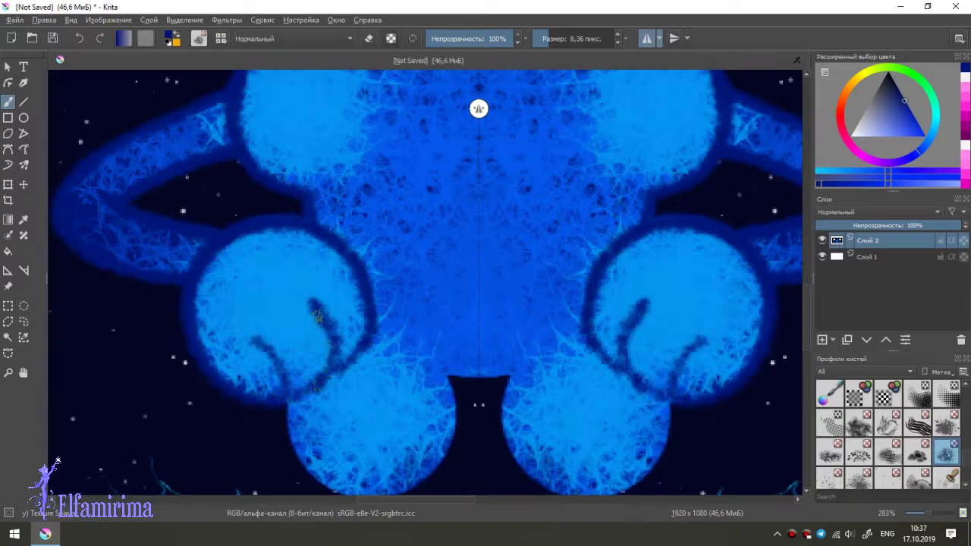
drag(254, 338, 289, 387)
mouse_move(307, 294)
mouse_down()
mouse_move(337, 379)
mouse_move(296, 398)
mouse_move(358, 353)
mouse_move(368, 322)
mouse_up()
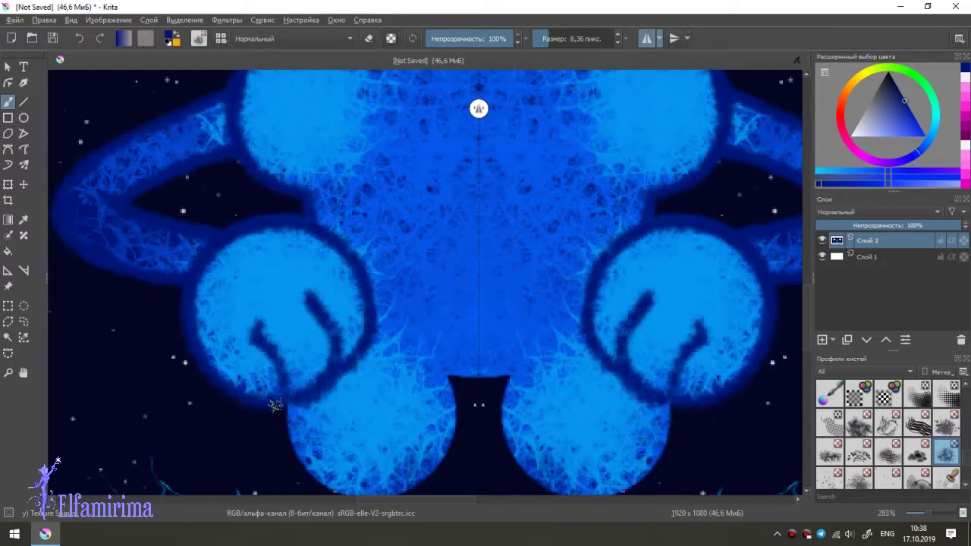
Step: Outline the hands' lower edges, the gap between the hips and the hip balls' bottoms
scroll(772, 279, down, 3)
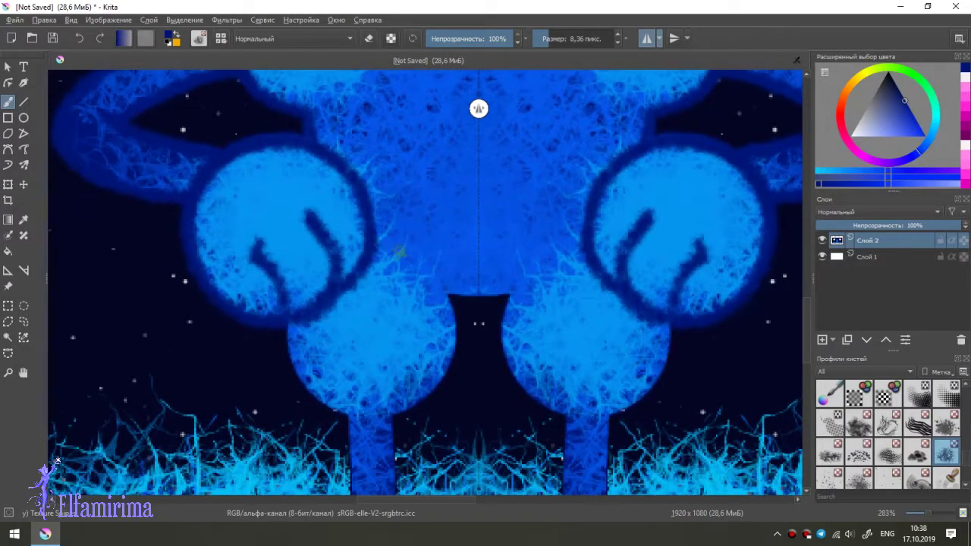
scroll(431, 173, up, 4)
scroll(669, 316, down, 4)
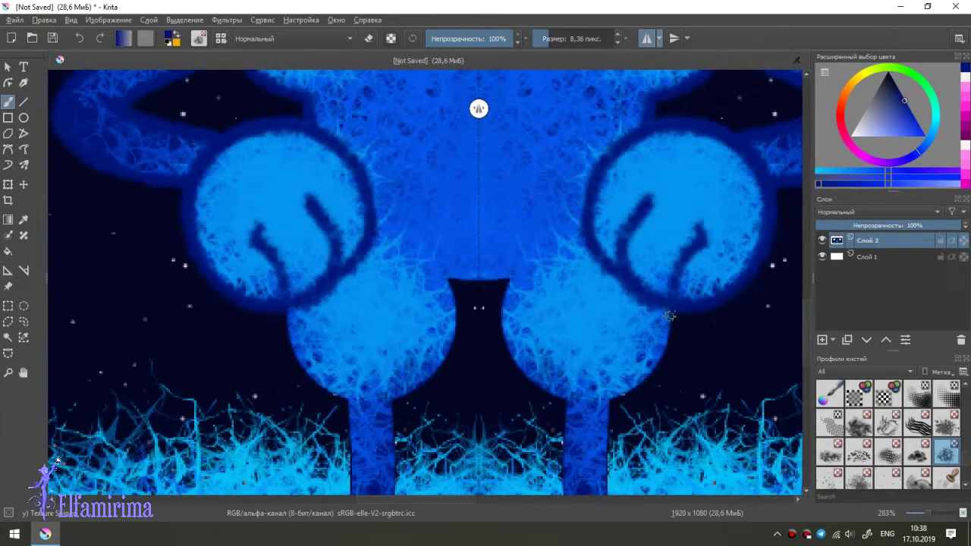
drag(667, 328, 618, 393)
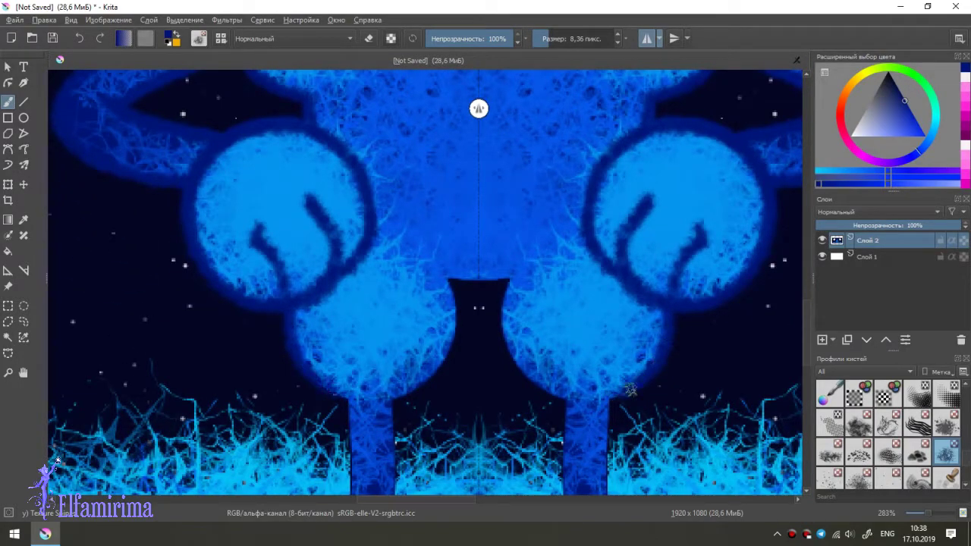
drag(503, 302, 551, 390)
drag(453, 276, 471, 279)
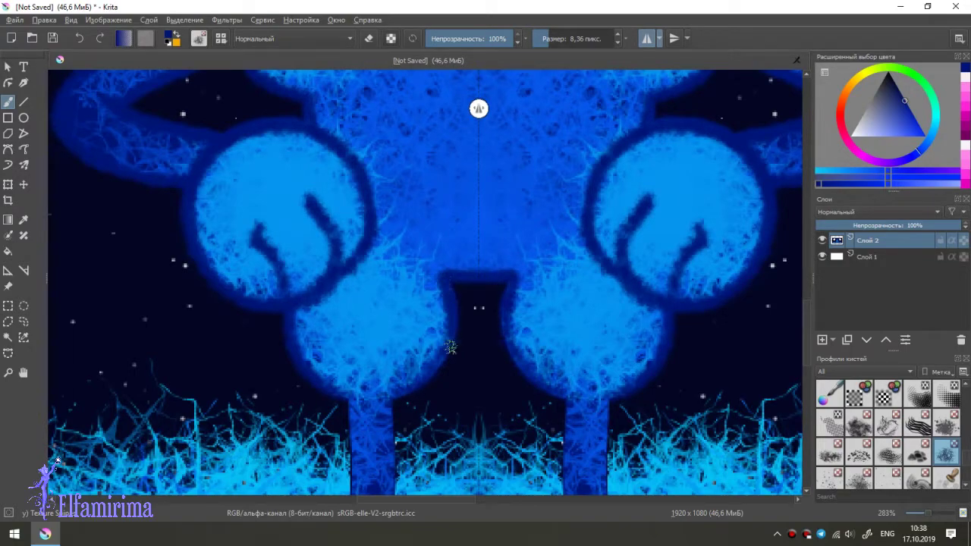
drag(341, 392, 407, 396)
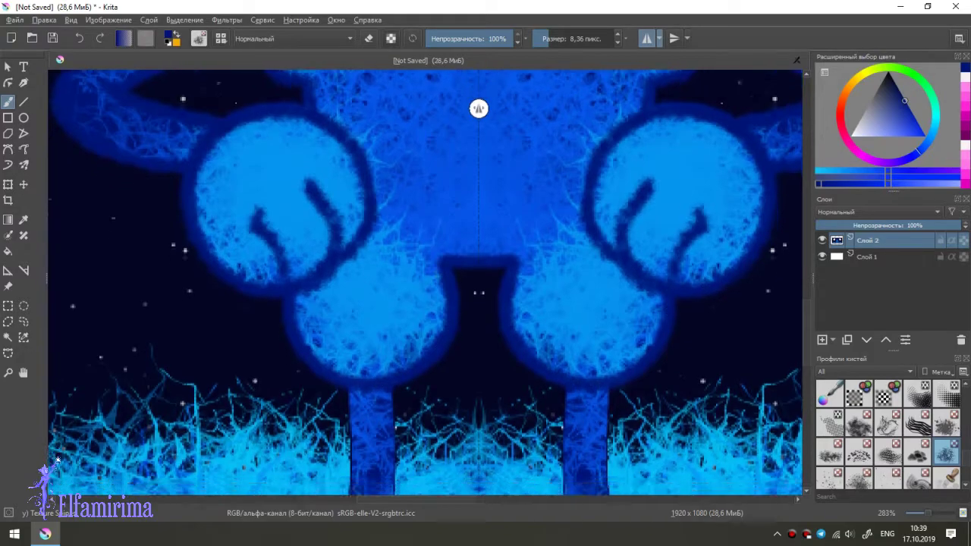
scroll(551, 345, up, 3)
Step: Stroke mirrored dark blue along both legs' outer edges down to the feet
scroll(764, 308, down, 6)
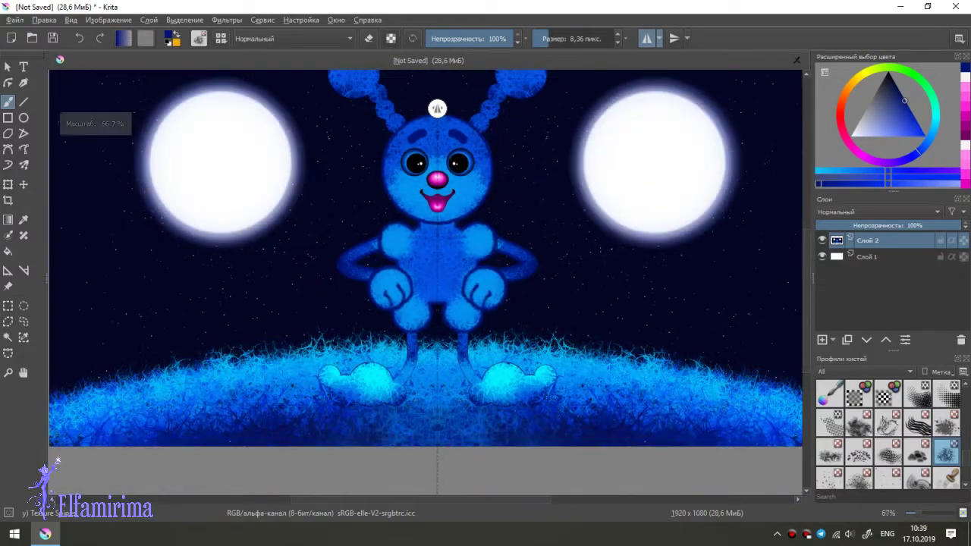
scroll(383, 261, up, 4)
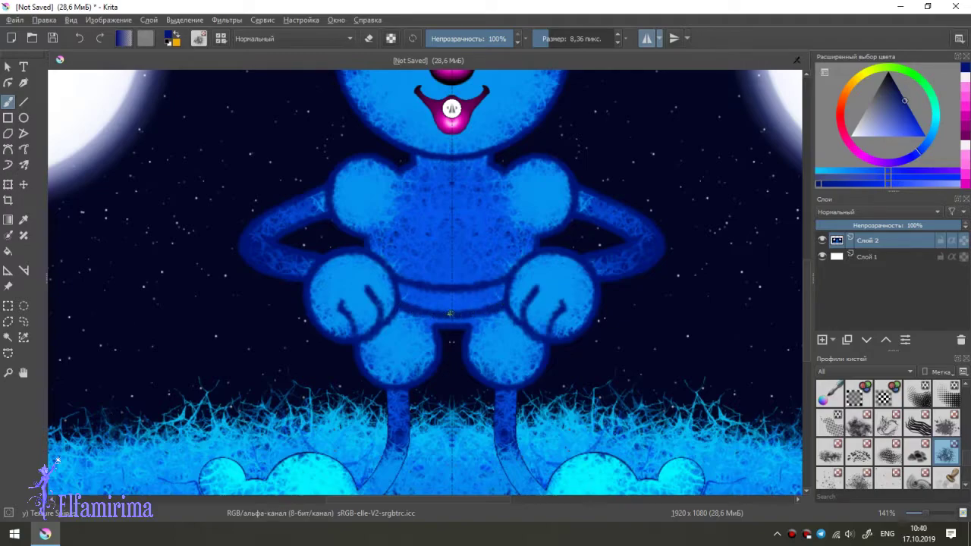
scroll(431, 293, down, 2)
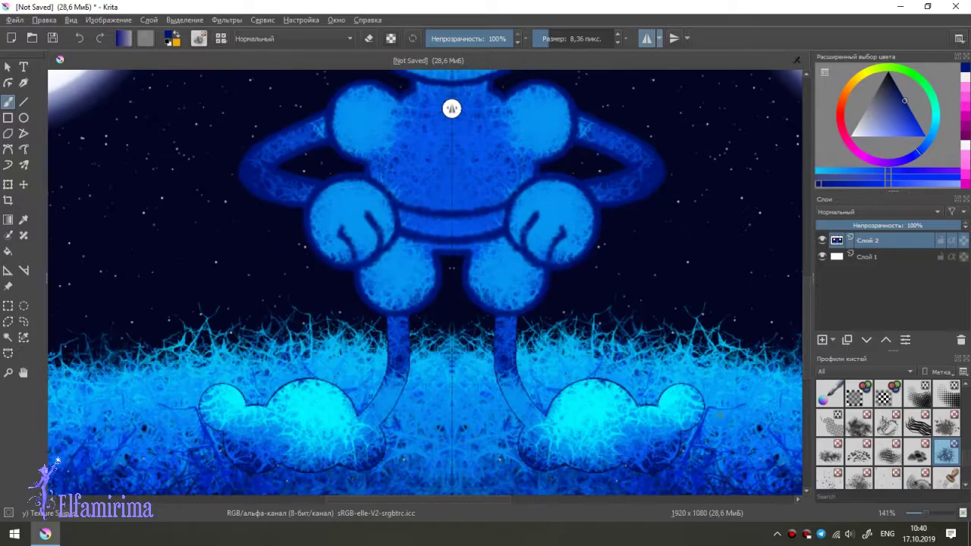
scroll(431, 293, down, 1)
scroll(435, 106, up, 1)
scroll(447, 104, up, 2)
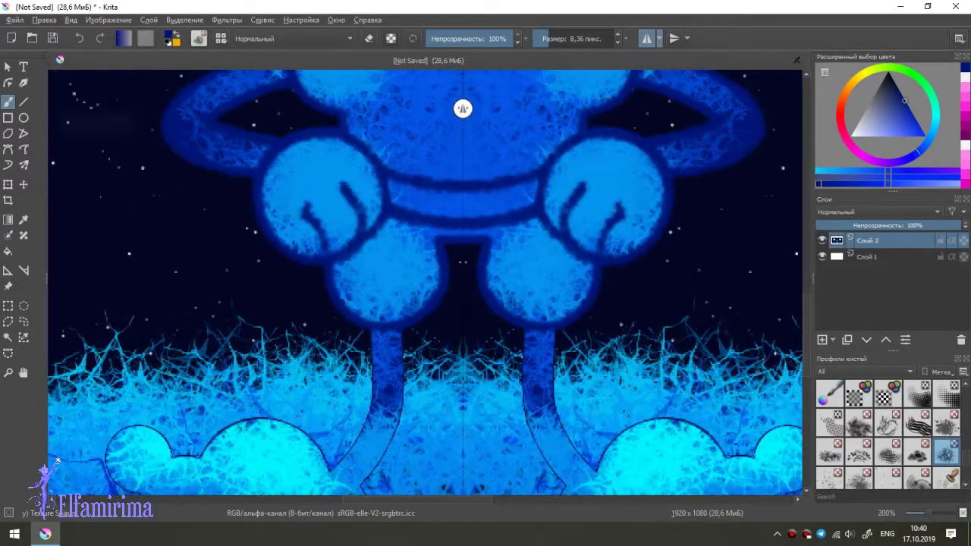
scroll(461, 106, up, 1)
mouse_move(400, 243)
mouse_down()
mouse_move(402, 326)
mouse_move(372, 402)
mouse_move(395, 321)
mouse_move(361, 404)
mouse_up()
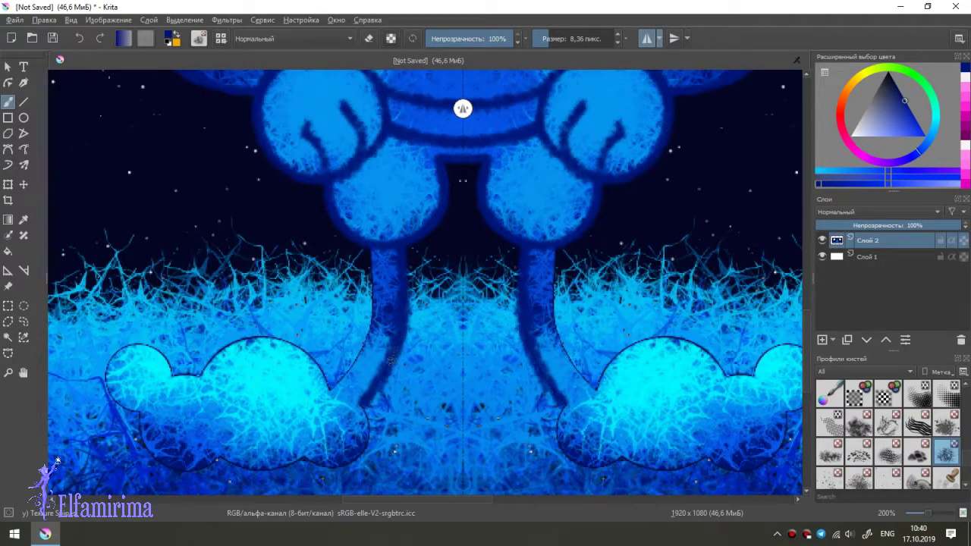
mouse_move(371, 244)
mouse_down()
mouse_move(374, 319)
mouse_move(350, 371)
mouse_move(358, 356)
mouse_up()
scroll(388, 290, down, 3)
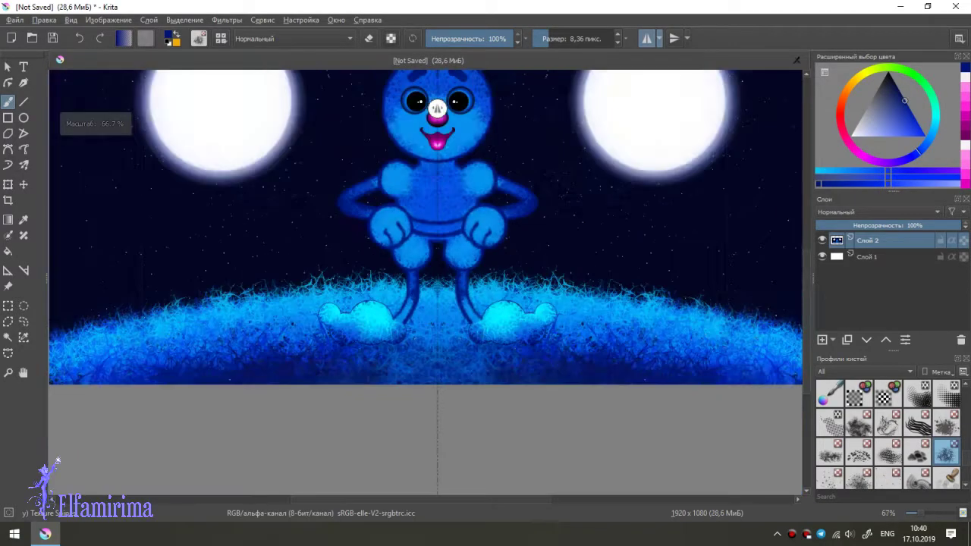
scroll(389, 290, up, 3)
key(plus)
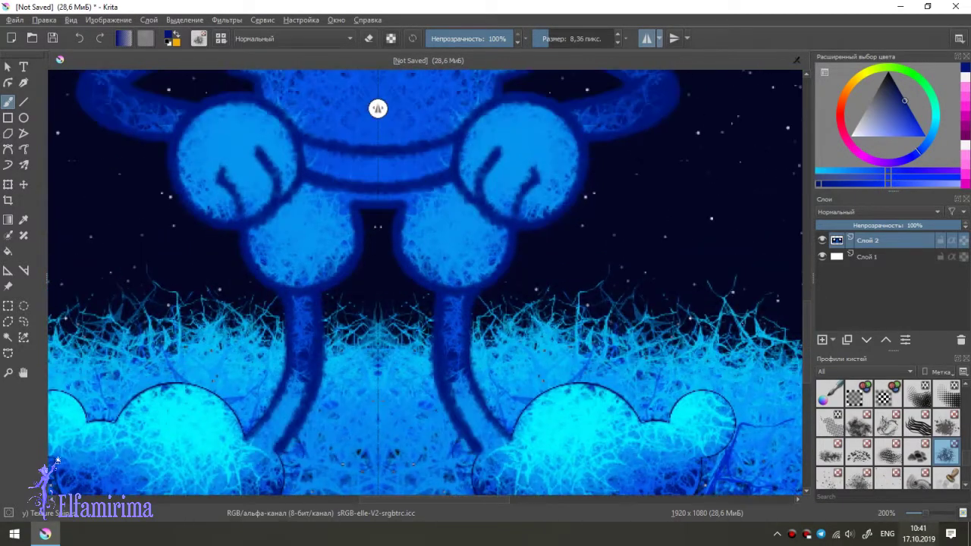
Step: Outline the leg's outer and inner edges in dark paint, joining them to the foot
key(plus)
key(plus)
drag(509, 219, 580, 459)
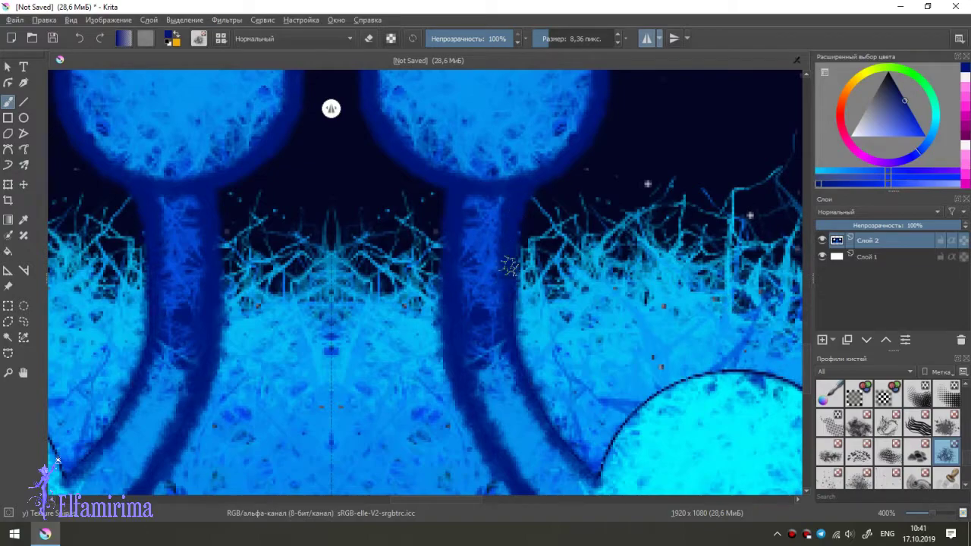
drag(580, 459, 555, 390)
drag(449, 216, 497, 459)
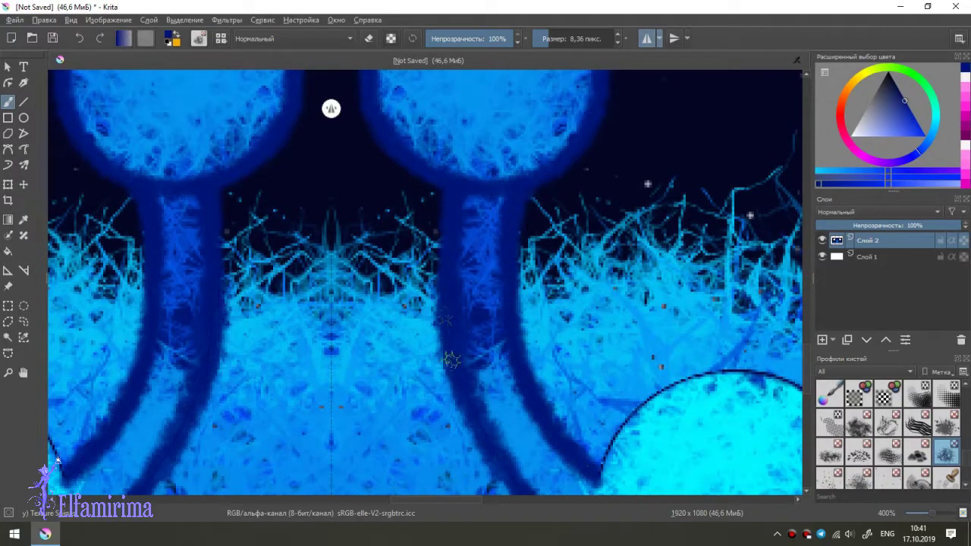
scroll(476, 299, down, 3)
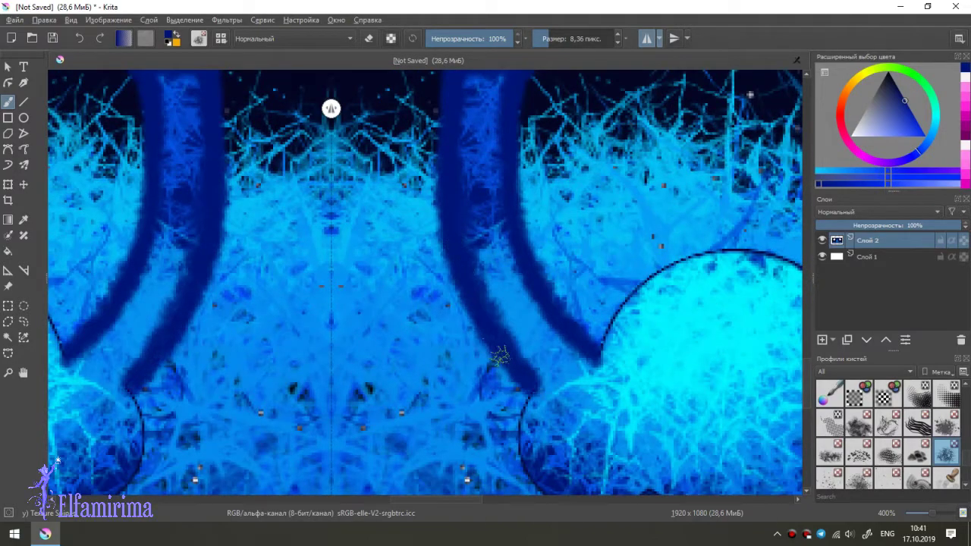
scroll(425, 282, down, 3)
mouse_move(596, 243)
mouse_down()
mouse_move(523, 309)
mouse_move(539, 283)
mouse_up()
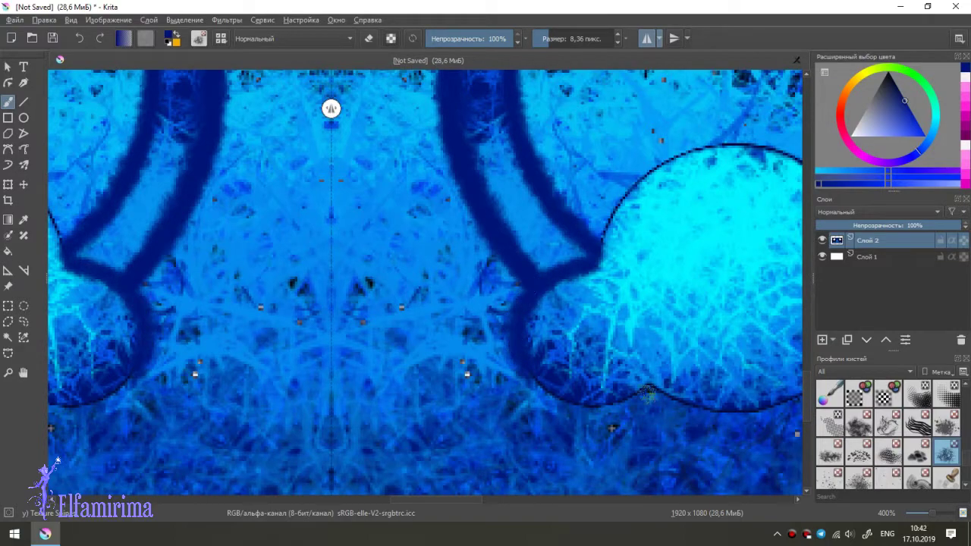
Step: Trace the foot's lower-left and upper edges over to the top of the toe lobe
mouse_move(646, 394)
mouse_down()
mouse_move(520, 368)
mouse_move(629, 394)
mouse_move(531, 357)
mouse_move(527, 371)
mouse_up()
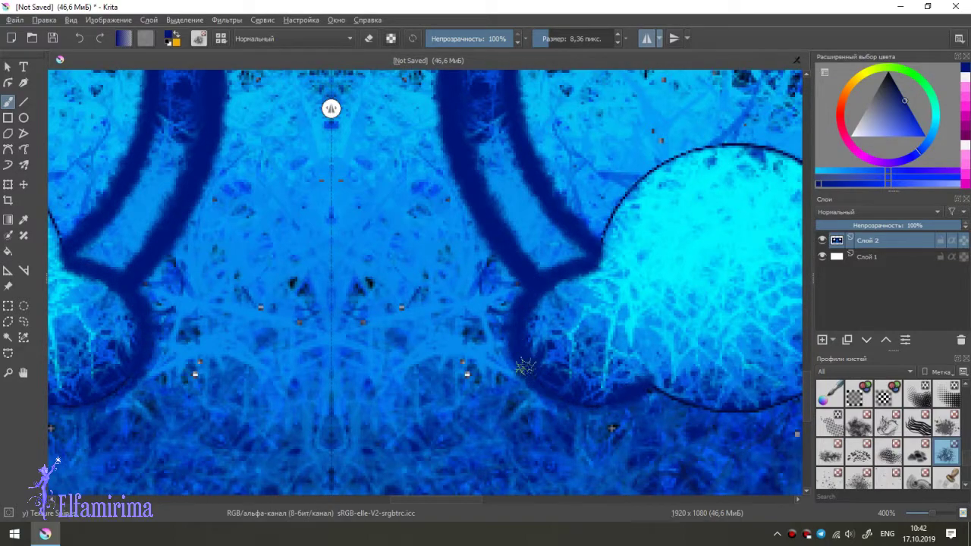
drag(581, 257, 540, 282)
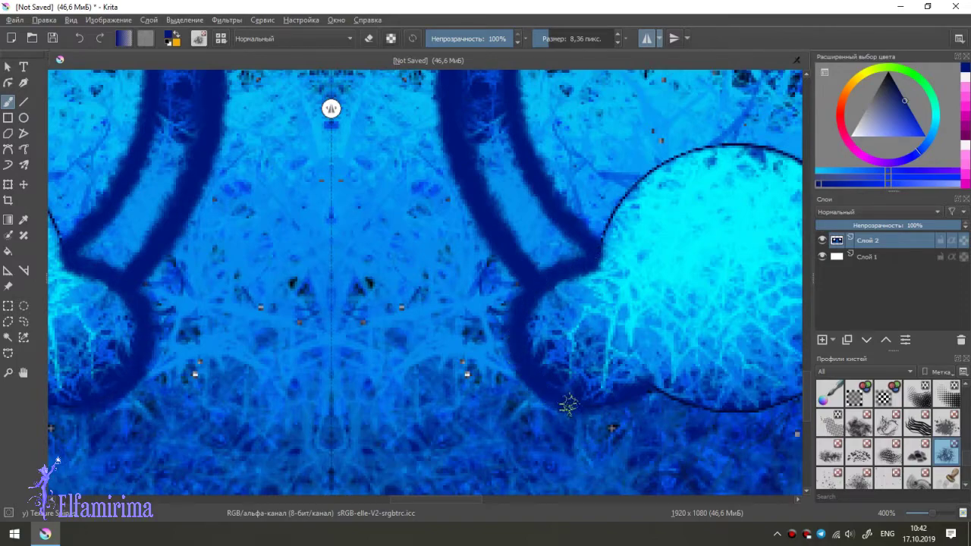
drag(633, 391, 359, 391)
mouse_move(320, 262)
mouse_down()
mouse_move(356, 190)
mouse_move(388, 161)
mouse_move(461, 145)
mouse_move(368, 182)
mouse_move(333, 251)
mouse_move(380, 159)
mouse_move(472, 149)
mouse_move(576, 214)
mouse_move(637, 221)
mouse_move(678, 168)
mouse_up()
mouse_move(641, 193)
mouse_down()
mouse_move(637, 219)
mouse_move(683, 167)
mouse_move(767, 189)
mouse_move(727, 287)
mouse_move(709, 294)
mouse_up()
mouse_move(722, 168)
mouse_down()
mouse_move(667, 155)
mouse_move(629, 271)
mouse_move(634, 257)
mouse_move(576, 223)
mouse_move(625, 222)
mouse_move(576, 226)
mouse_move(628, 224)
mouse_move(590, 221)
mouse_move(565, 198)
mouse_move(577, 227)
mouse_move(561, 269)
mouse_move(574, 249)
mouse_move(568, 195)
mouse_move(535, 161)
mouse_move(502, 144)
mouse_move(442, 147)
mouse_up()
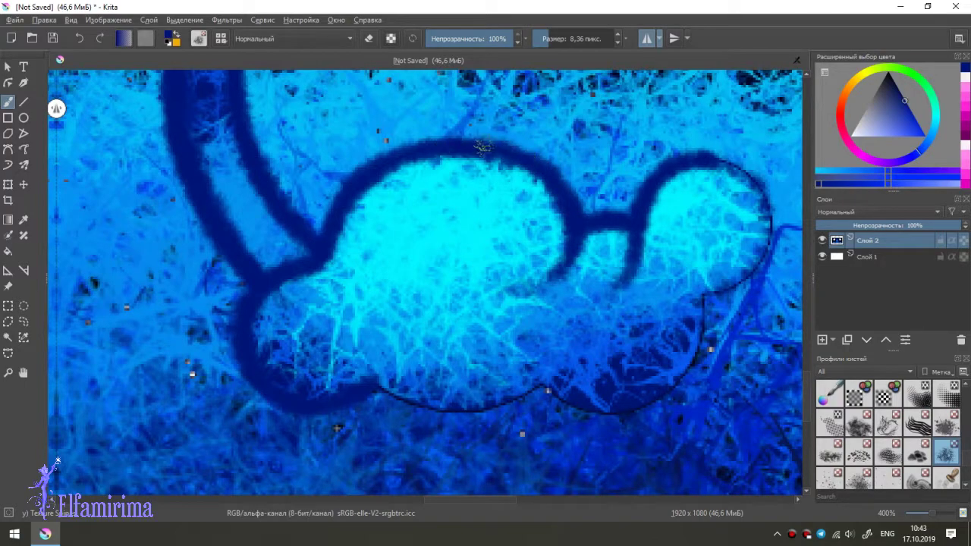
Step: Thicken the foot's lower outline and close the outline gap around the toe lobe
drag(563, 262, 489, 297)
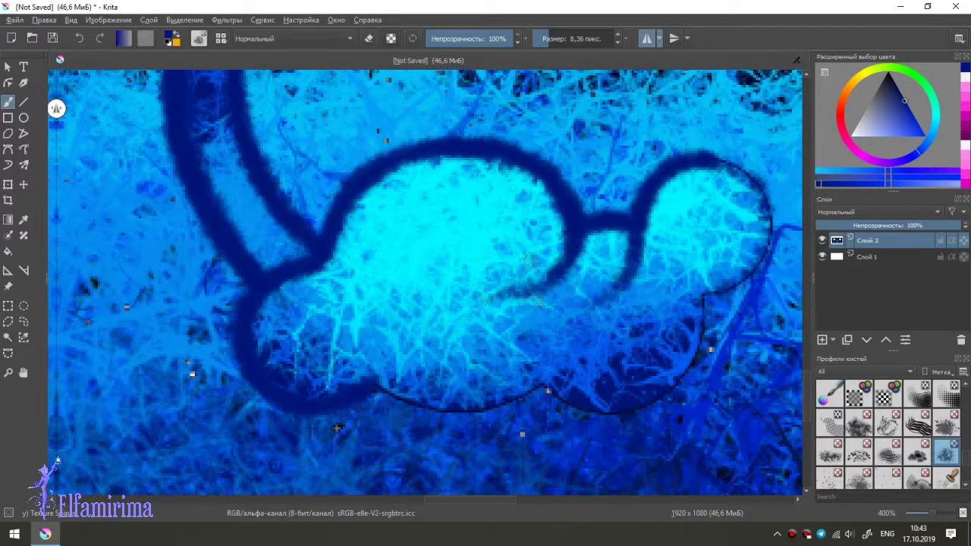
mouse_move(359, 380)
mouse_down()
mouse_move(413, 410)
mouse_move(540, 390)
mouse_up()
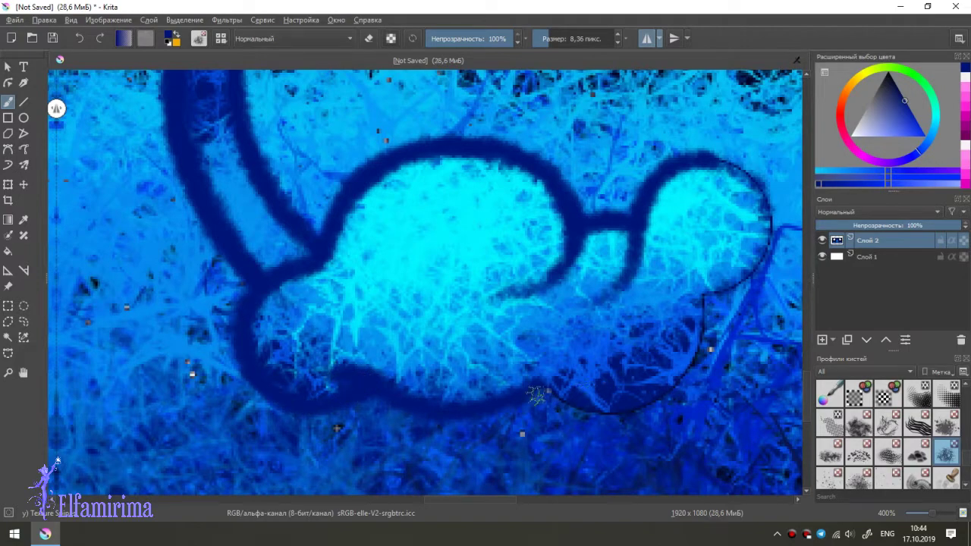
mouse_move(563, 395)
mouse_down()
mouse_move(581, 405)
mouse_move(568, 412)
mouse_move(623, 414)
mouse_move(701, 300)
mouse_move(683, 386)
mouse_up()
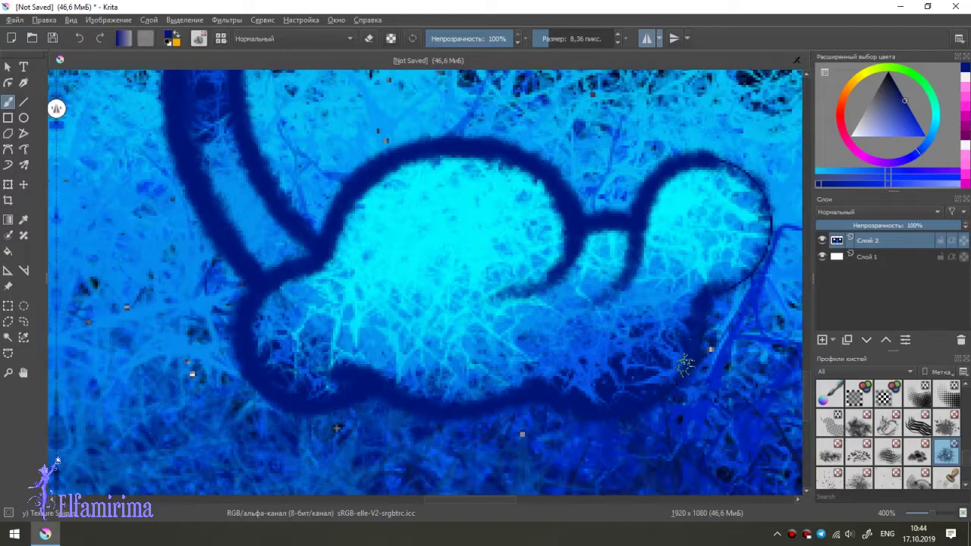
drag(701, 304, 695, 290)
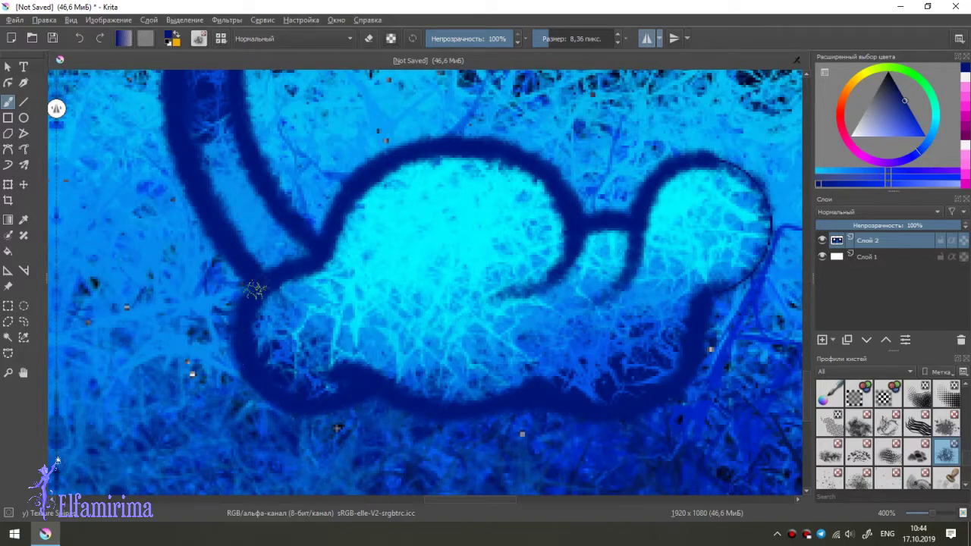
mouse_move(705, 161)
mouse_down()
mouse_move(740, 163)
mouse_move(772, 220)
mouse_move(759, 262)
mouse_move(713, 288)
mouse_move(682, 287)
mouse_move(675, 258)
mouse_move(684, 253)
mouse_move(705, 281)
mouse_move(763, 256)
mouse_move(708, 281)
mouse_move(703, 295)
mouse_up()
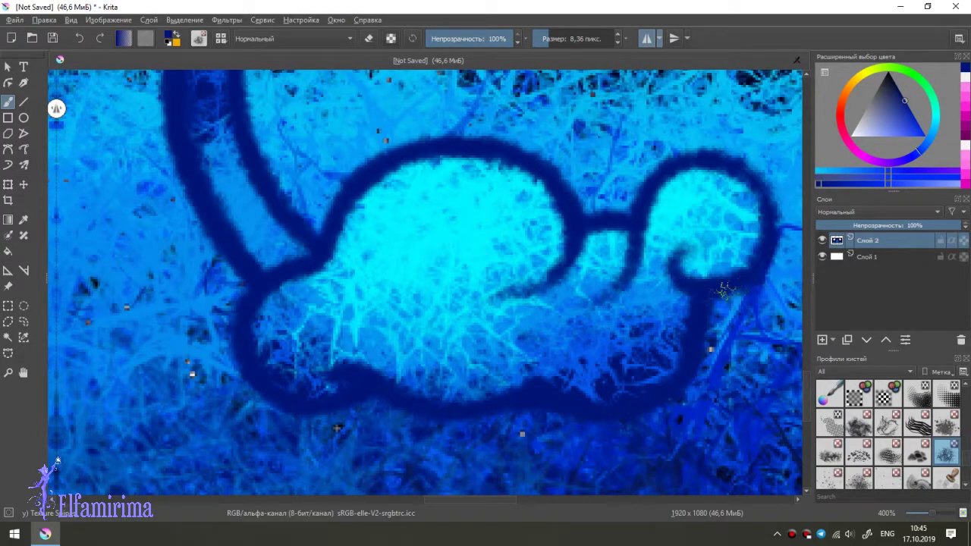
Step: Darken the toe curl and fill the outline gap where the limb meets the foot
drag(677, 241, 697, 273)
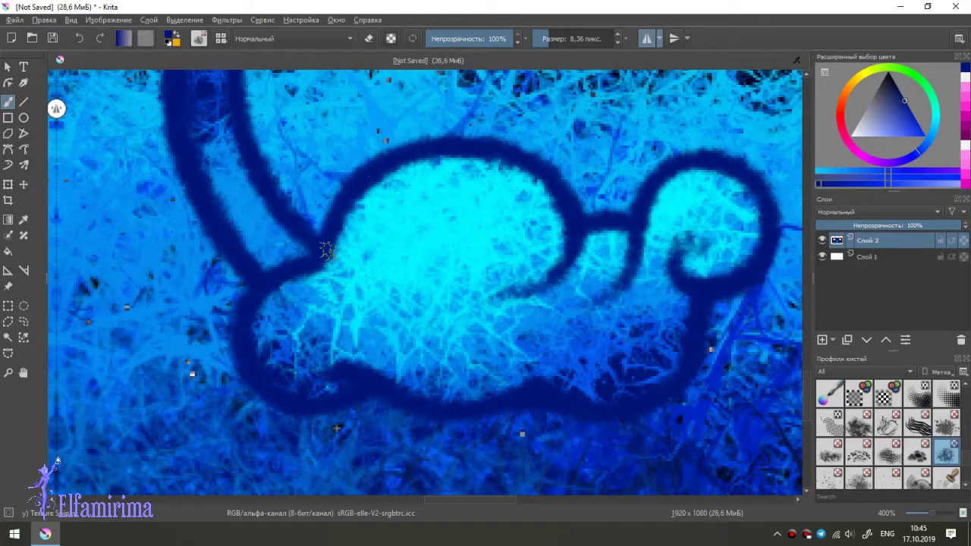
drag(324, 260, 310, 292)
mouse_move(329, 243)
mouse_down()
mouse_move(302, 297)
mouse_move(307, 288)
mouse_move(284, 299)
mouse_up()
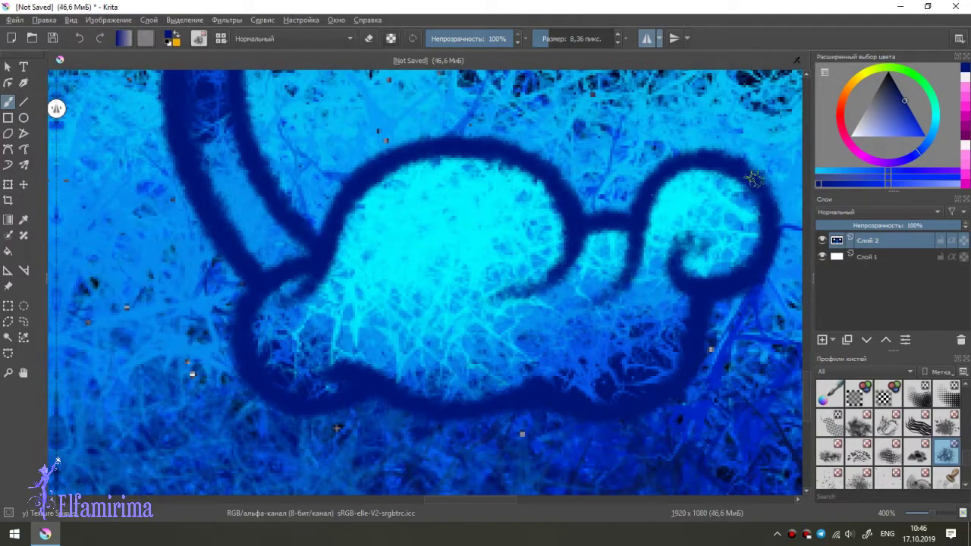
key(minus)
key(minus)
key(minus)
key(minus)
key(minus)
key(minus)
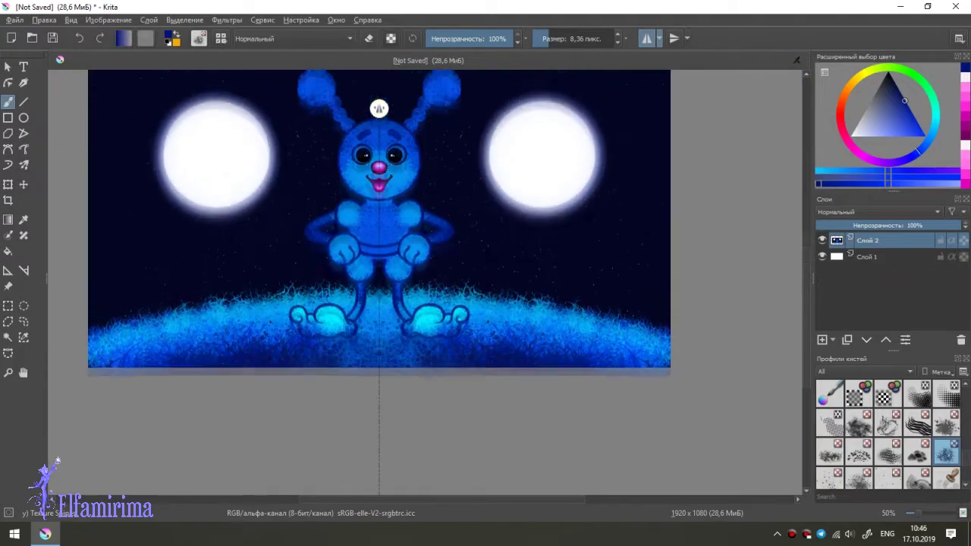
Step: Darken both sides of the chest beside the arm joints with mirrored strokes
drag(379, 109, 448, 108)
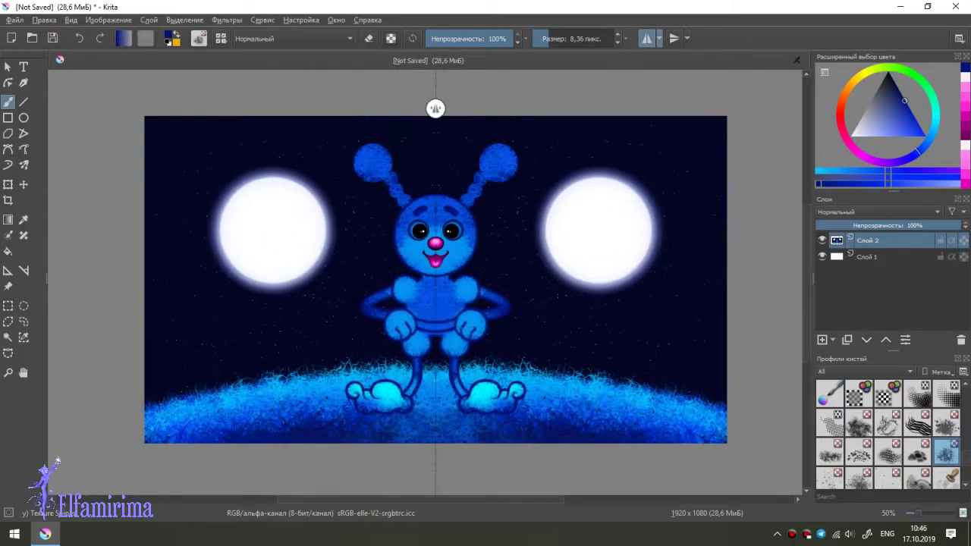
key(plus)
key(plus)
key(plus)
key(plus)
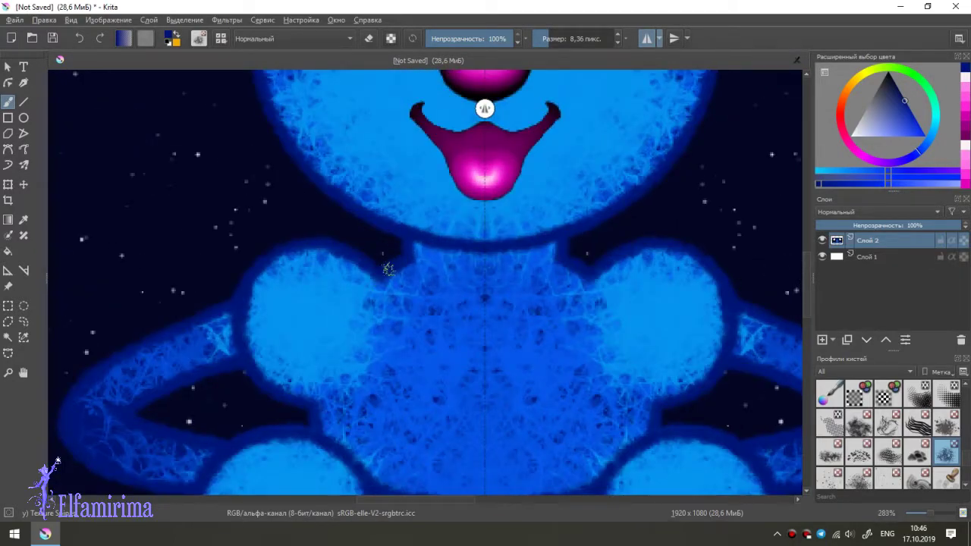
mouse_move(371, 277)
mouse_down()
mouse_move(372, 172)
mouse_move(373, 243)
mouse_move(313, 294)
mouse_move(364, 250)
mouse_move(376, 163)
mouse_move(369, 170)
mouse_up()
mouse_move(374, 220)
mouse_down()
mouse_move(361, 273)
mouse_move(375, 234)
mouse_up()
drag(341, 287, 373, 252)
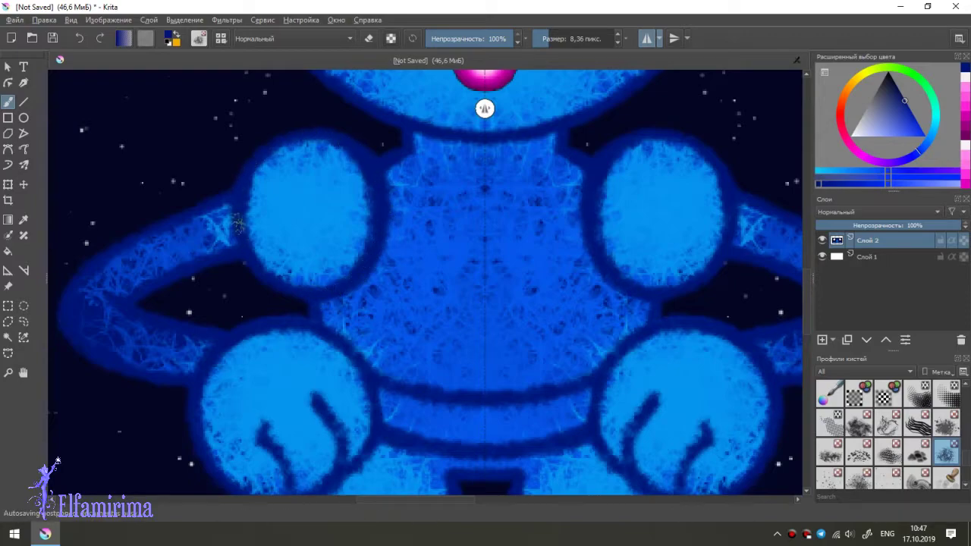
Step: Shade the neck area just below the alien's head with dark paint
mouse_move(397, 147)
mouse_down()
mouse_move(552, 158)
mouse_move(427, 169)
mouse_move(476, 184)
mouse_up()
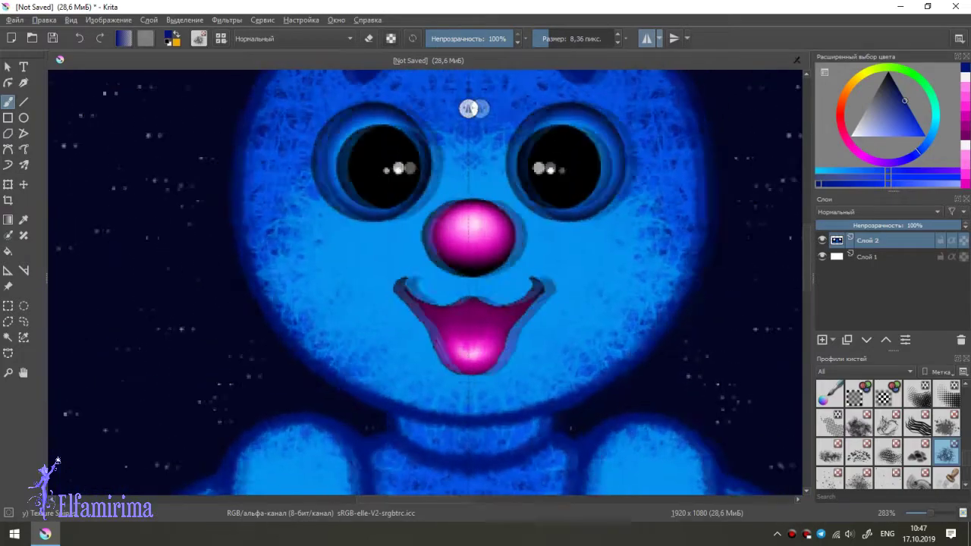
scroll(424, 280, down, 8)
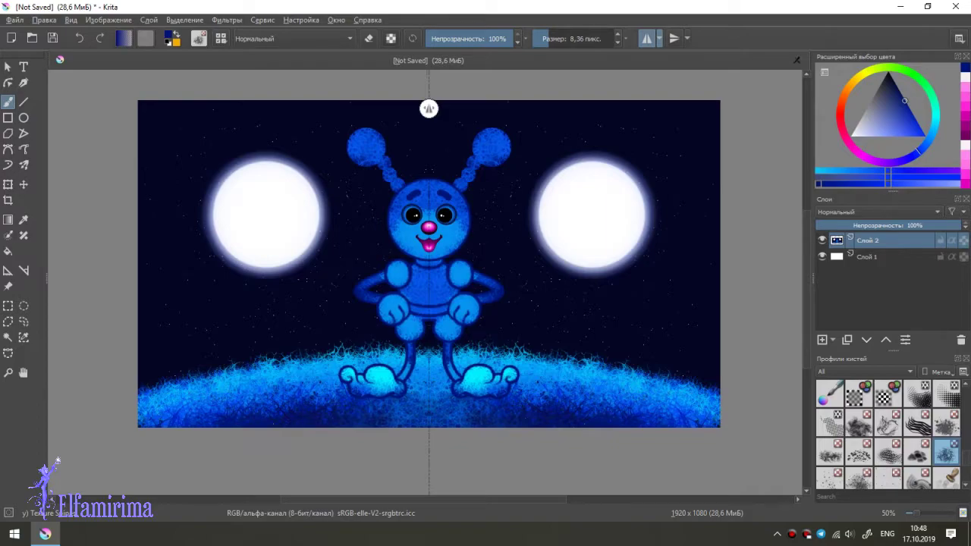
scroll(429, 108, up, 1)
scroll(433, 106, up, 1)
scroll(430, 106, up, 1)
scroll(446, 109, up, 1)
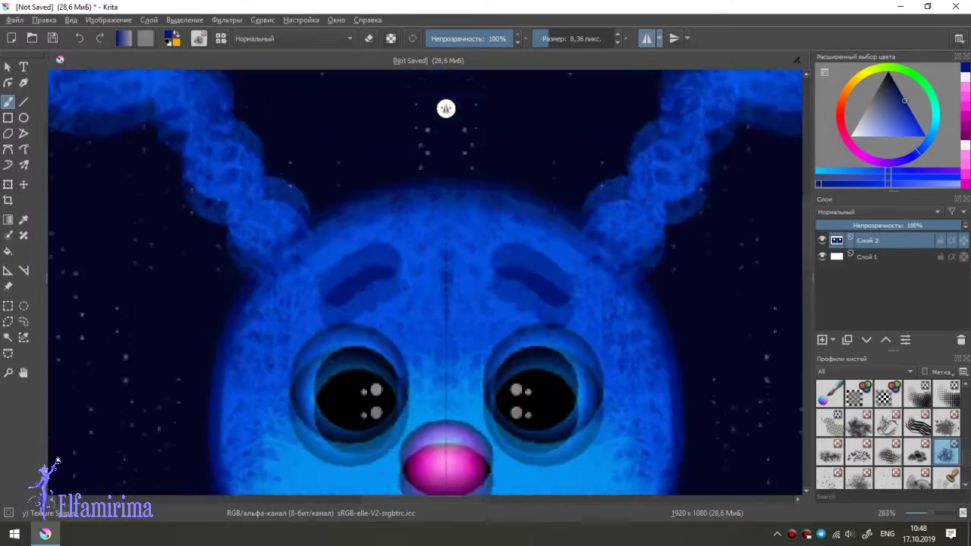
scroll(345, 108, up, 1)
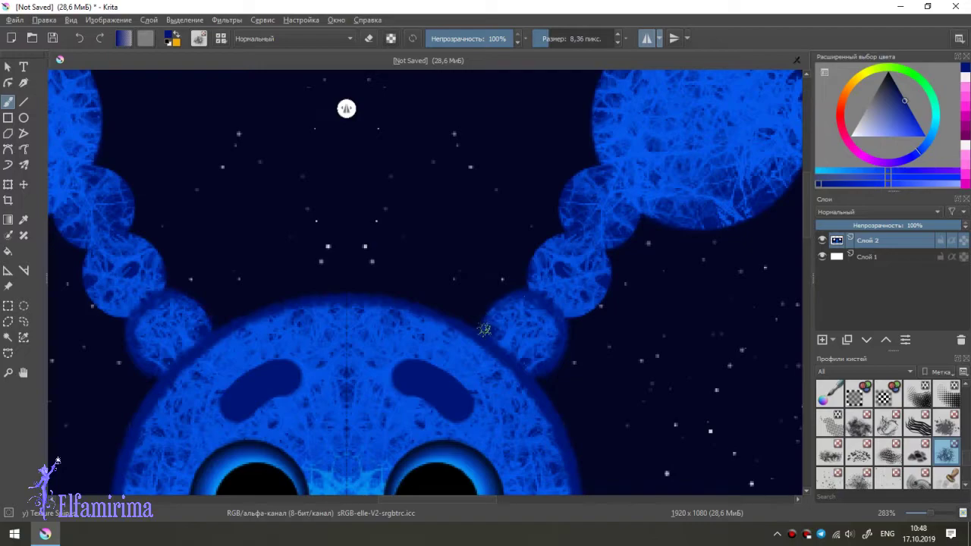
Step: Darken the ear edge and the edges of both antenna beads
drag(346, 109, 420, 109)
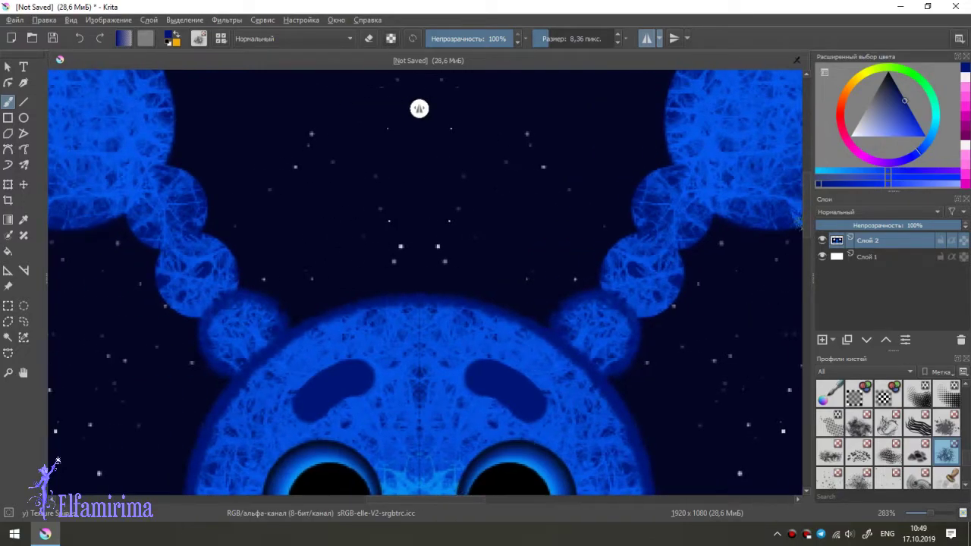
scroll(420, 109, down, 3)
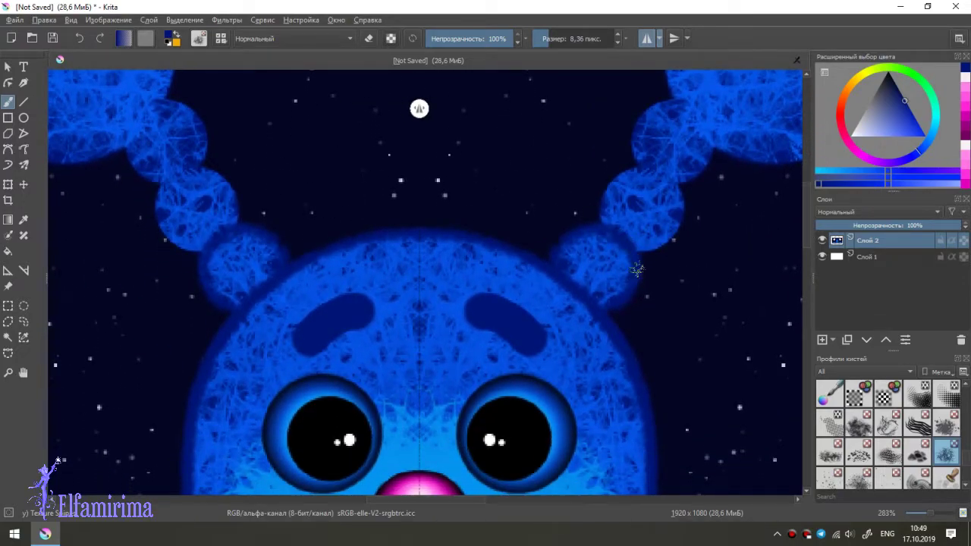
drag(637, 268, 610, 304)
scroll(599, 280, down, 1)
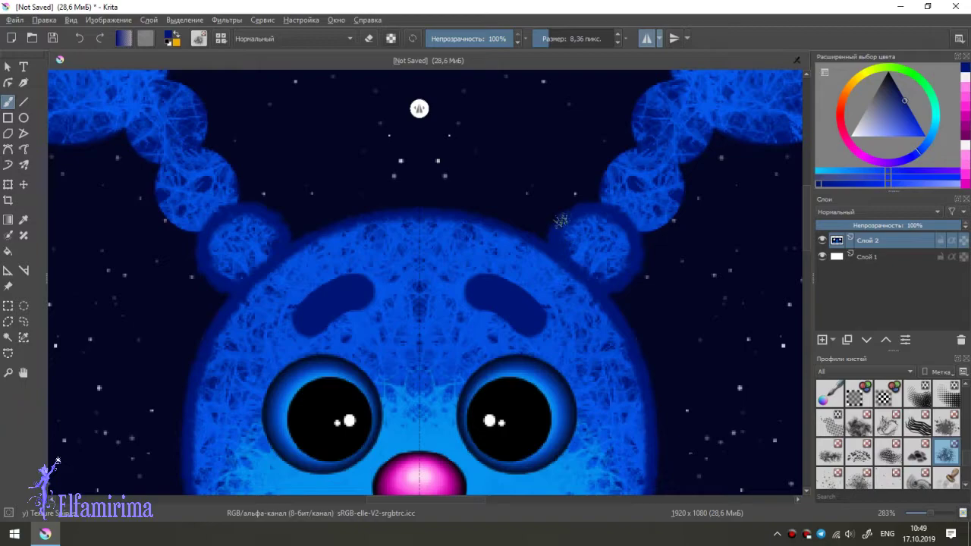
drag(632, 222, 674, 212)
drag(662, 155, 604, 185)
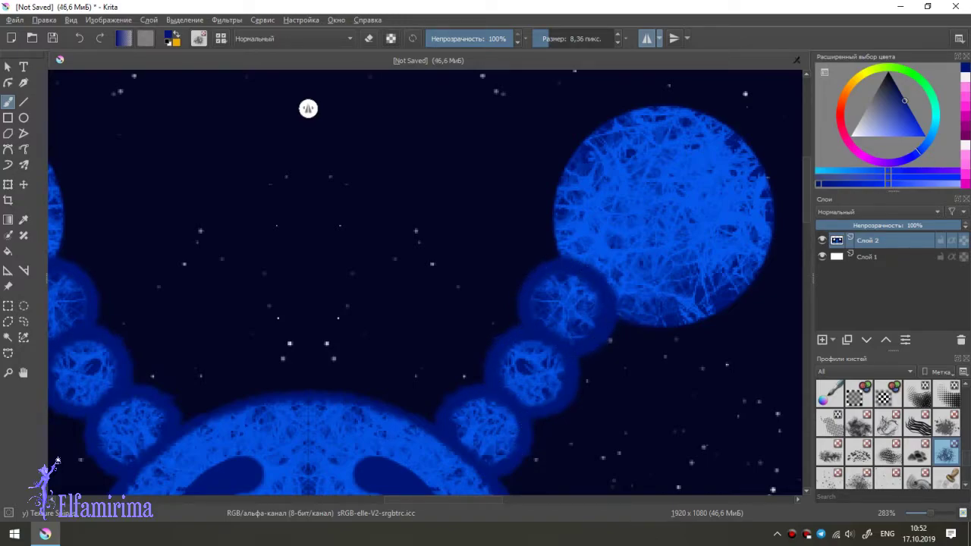
Step: Tidy the top, left and right edges of the round antenna tips
scroll(308, 108, up, 3)
drag(688, 181, 608, 198)
drag(566, 232, 551, 270)
drag(709, 193, 684, 177)
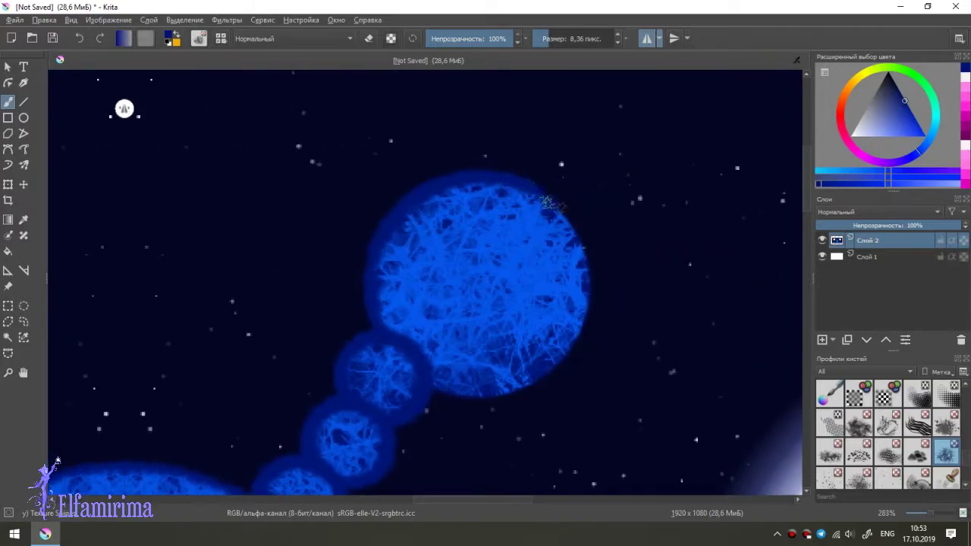
mouse_move(567, 213)
mouse_down()
mouse_move(590, 316)
mouse_move(575, 342)
mouse_up()
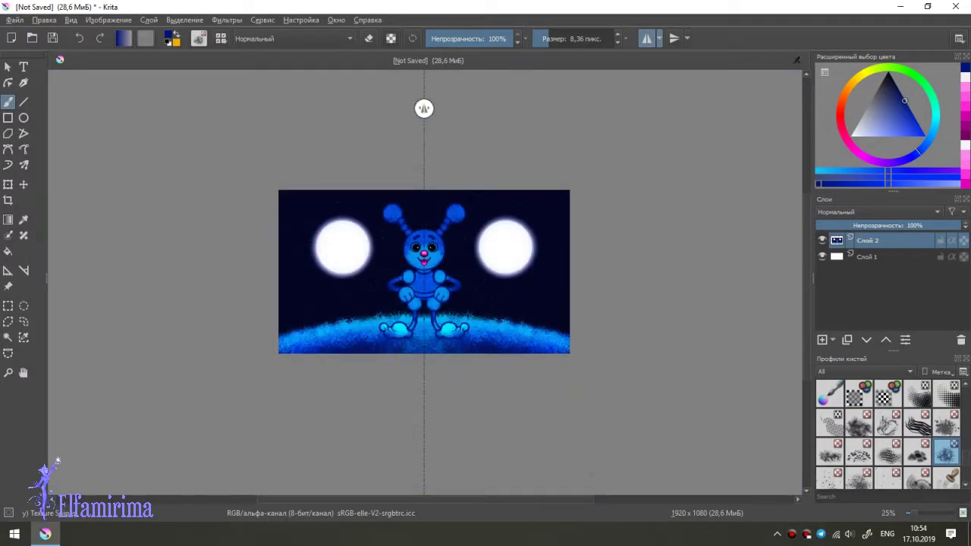
Step: With a bigger brush, paint light-blue fur texture under both eyes
scroll(424, 108, up, 4)
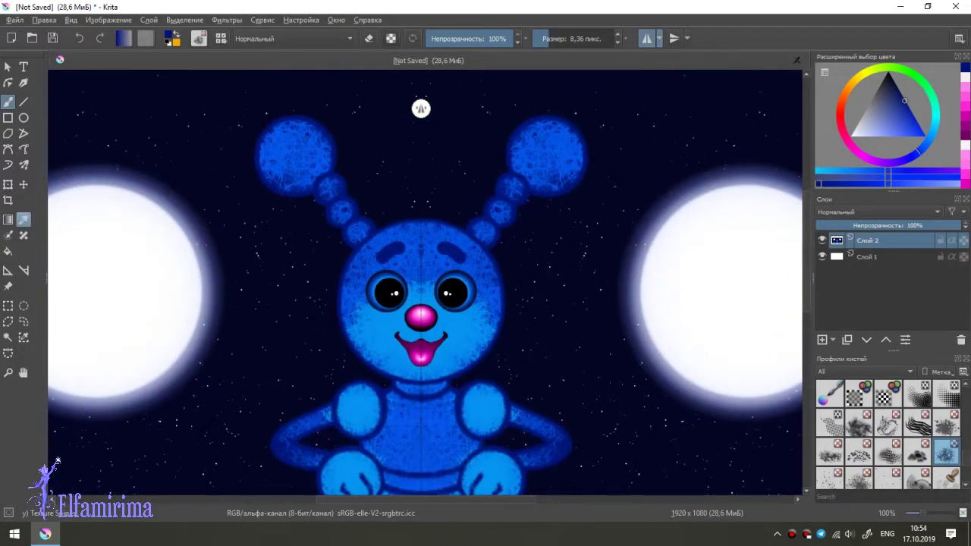
scroll(417, 108, up, 5)
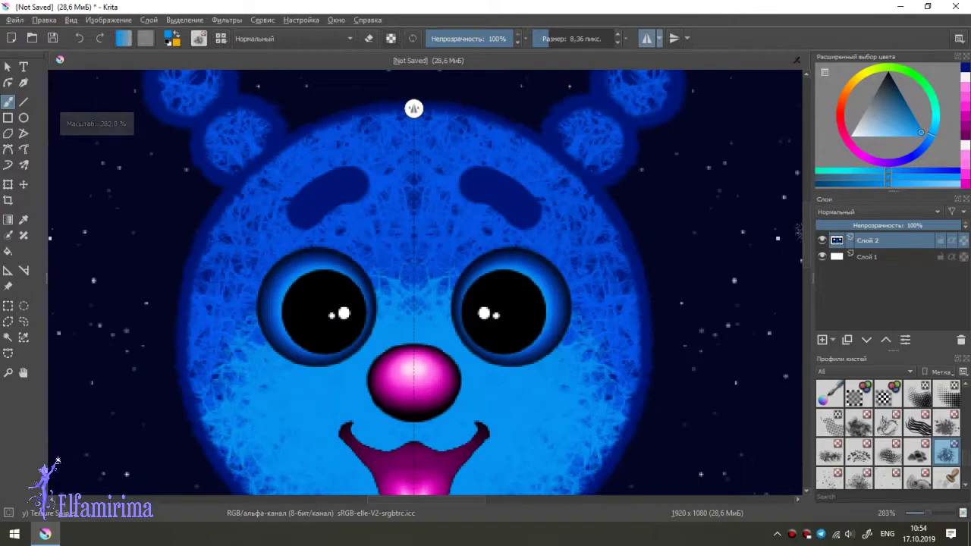
scroll(497, 210, down, 3)
key(bracketright)
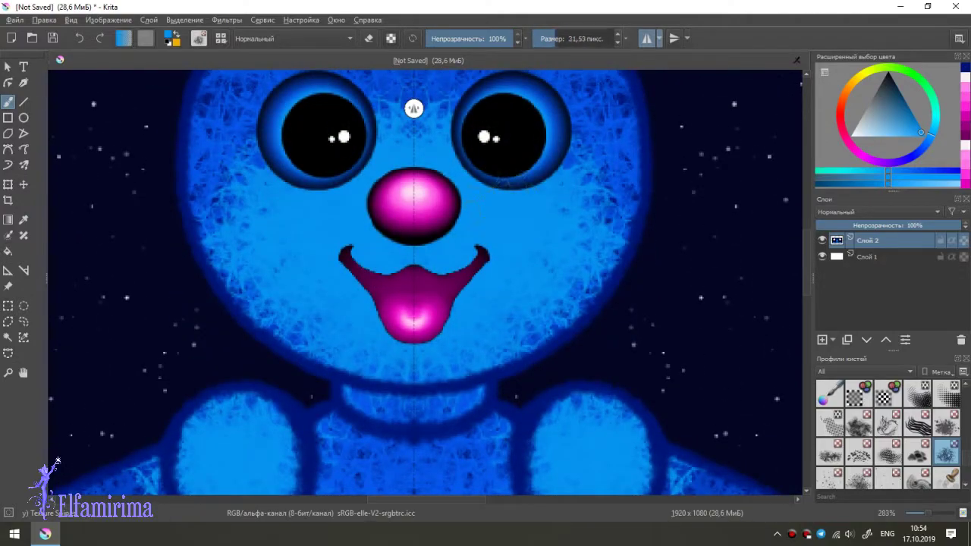
mouse_move(491, 199)
mouse_down()
mouse_move(550, 178)
mouse_move(485, 178)
mouse_move(550, 182)
mouse_up()
drag(322, 173, 304, 163)
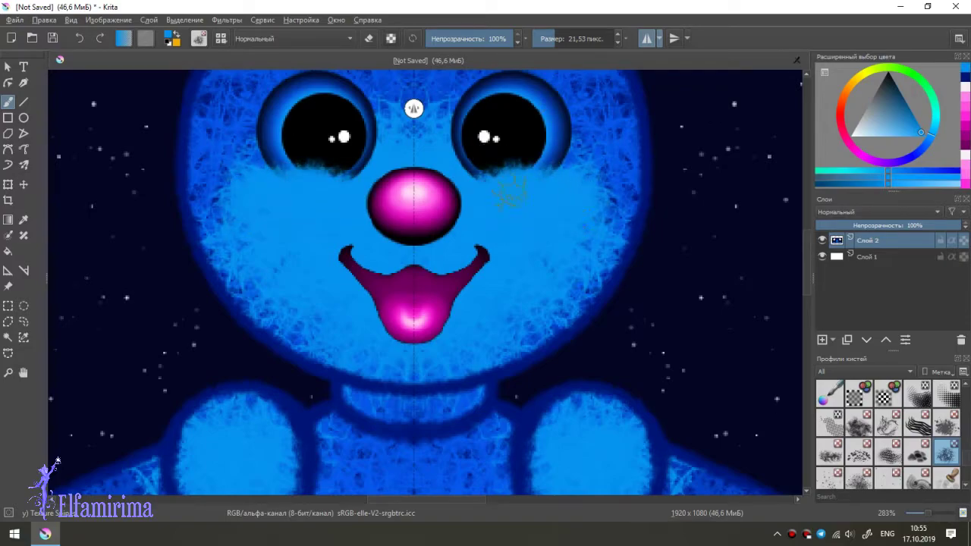
Step: Add faint light-blue texture on both cheeks and lighten the chin
scroll(470, 224, down, 5)
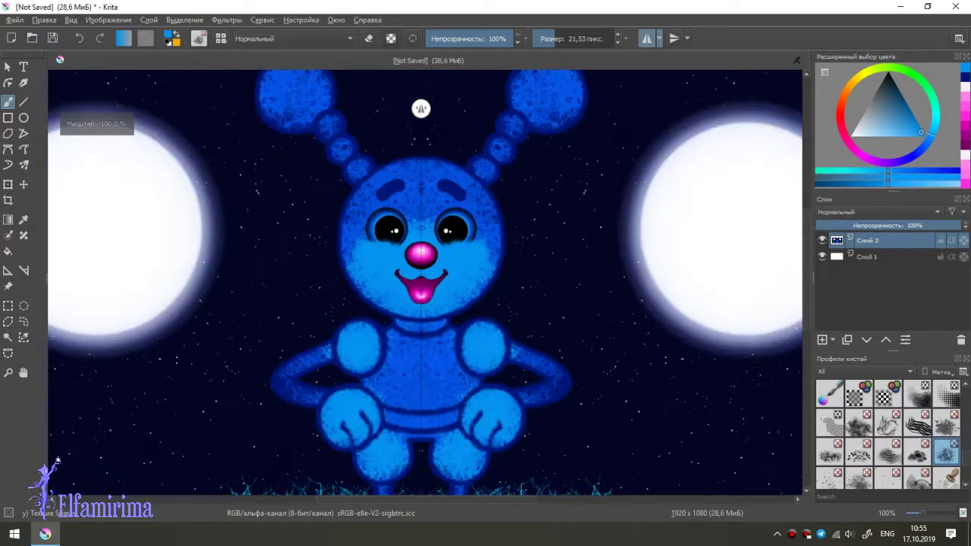
scroll(471, 225, up, 4)
drag(538, 216, 539, 288)
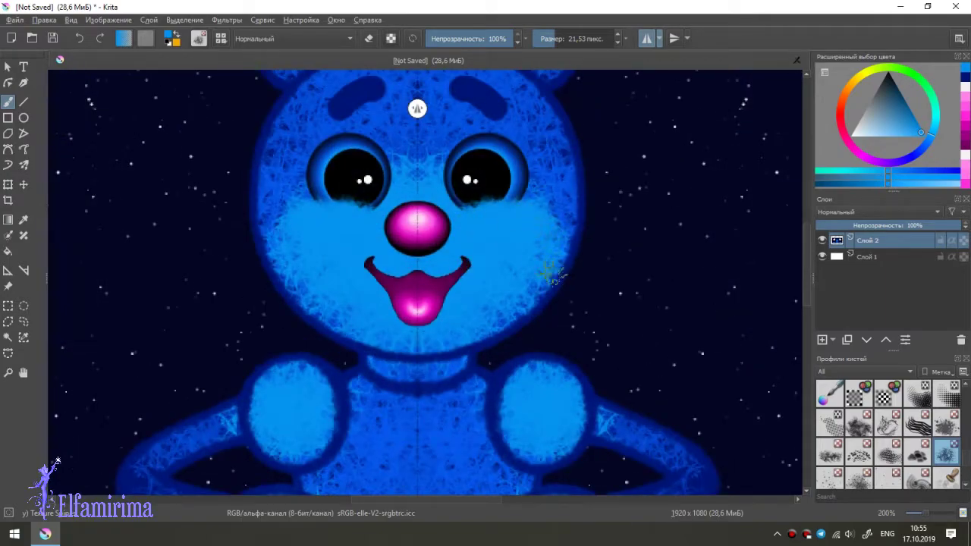
mouse_move(290, 273)
mouse_down()
mouse_move(412, 335)
mouse_move(463, 334)
mouse_up()
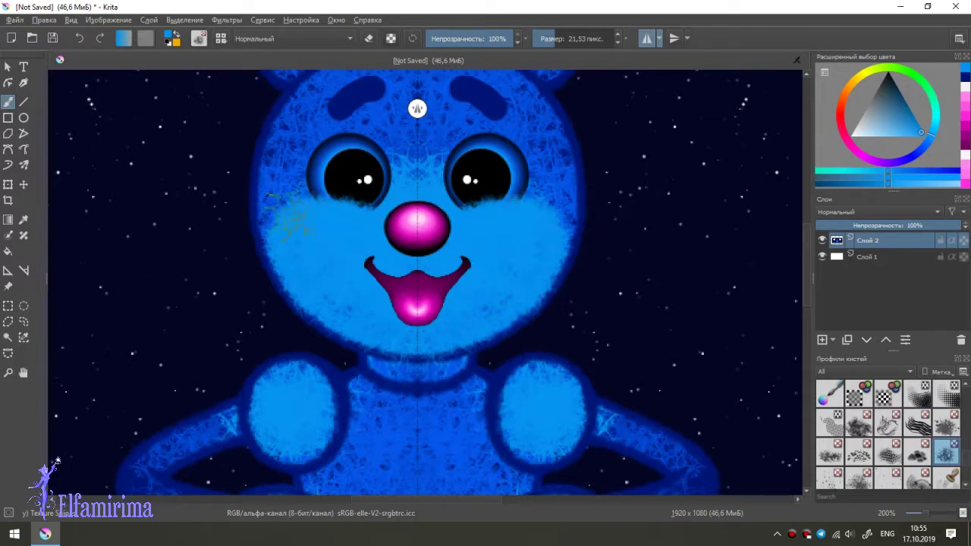
Step: Sample a blue from the alien's face with the colour picker
scroll(556, 258, up, 3)
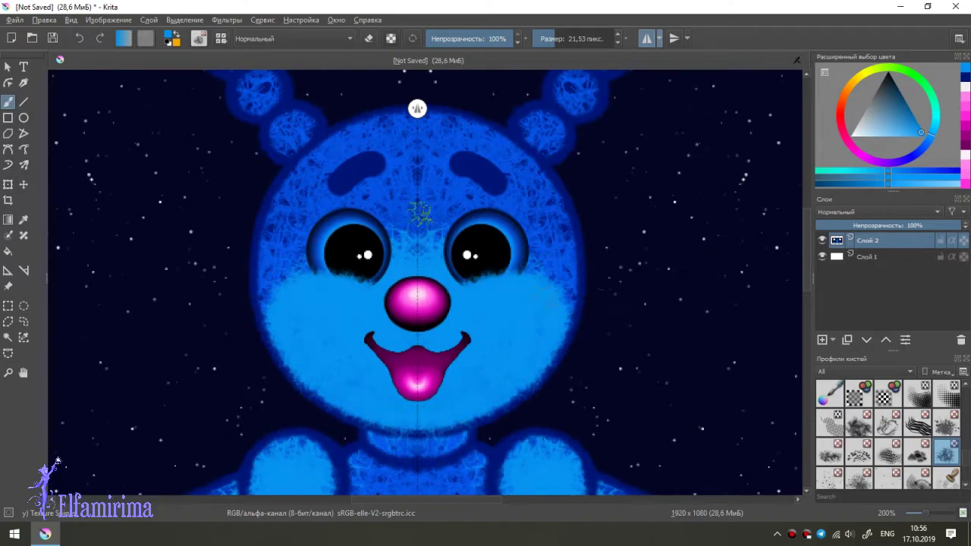
key(p)
click(532, 317)
Step: Soften the beads on both antennae and repaint the antenna tips as fuzz
key(b)
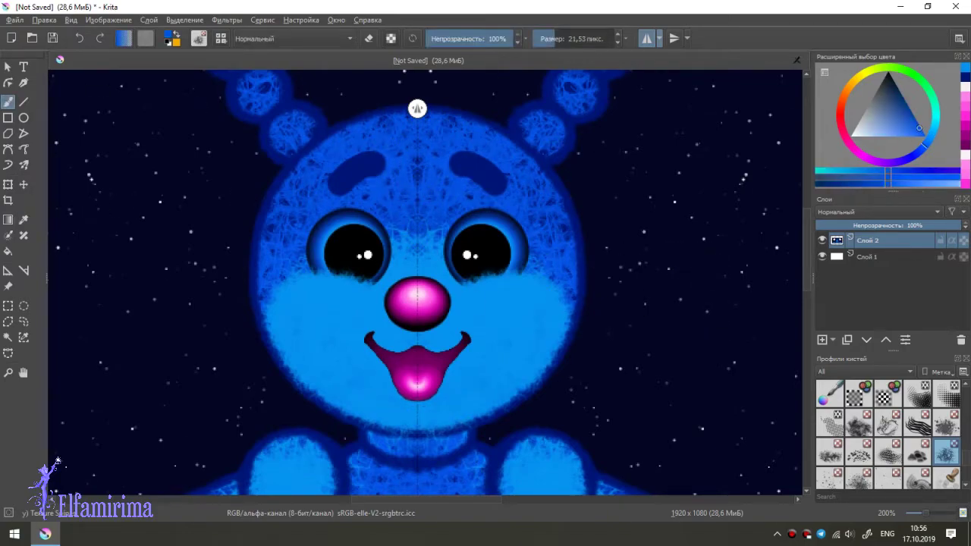
scroll(533, 317, up, 8)
drag(533, 317, 557, 338)
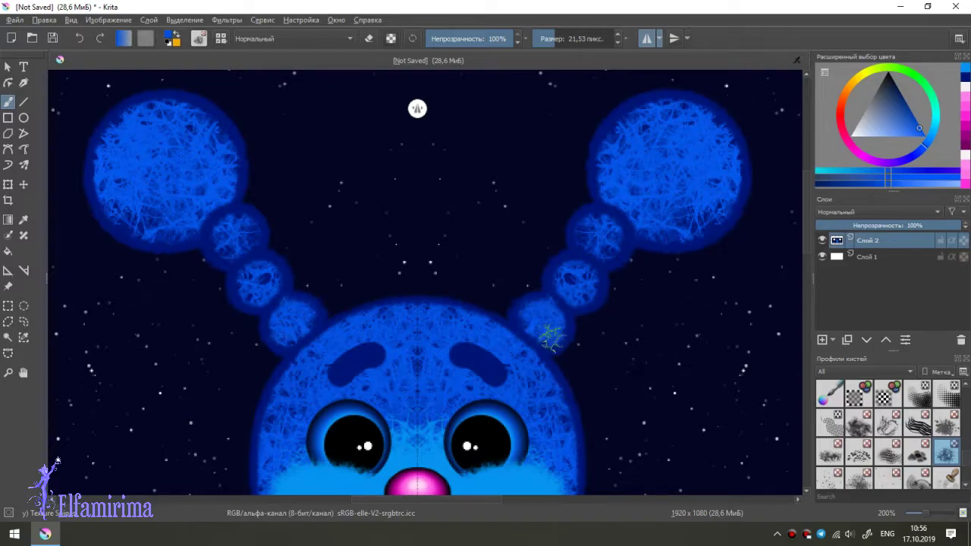
drag(557, 337, 534, 322)
mouse_move(567, 269)
mouse_down()
mouse_move(596, 270)
mouse_move(585, 288)
mouse_move(589, 202)
mouse_move(585, 240)
mouse_move(587, 217)
mouse_move(617, 223)
mouse_move(580, 230)
mouse_move(607, 244)
mouse_up()
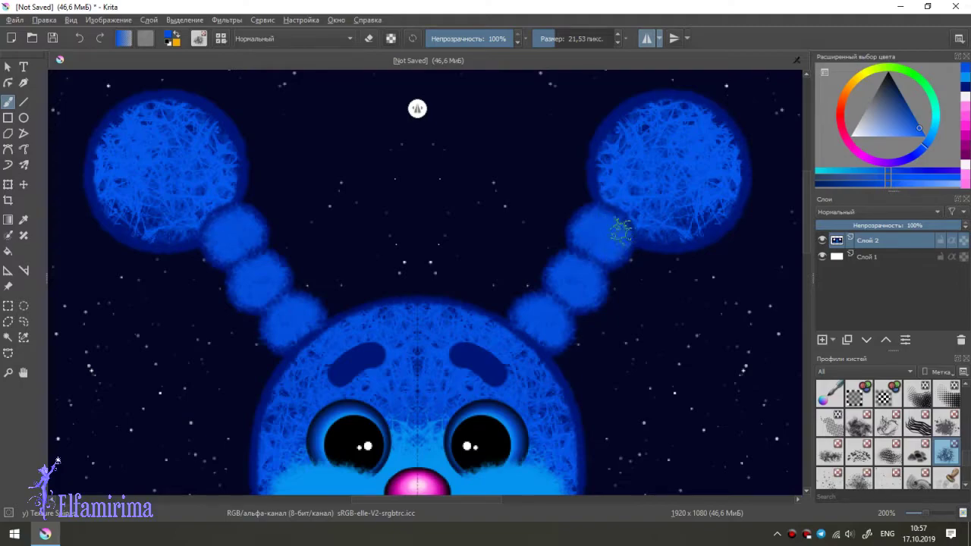
scroll(613, 220, up, 2)
mouse_move(614, 216)
mouse_down()
mouse_move(613, 174)
mouse_move(643, 156)
mouse_move(721, 195)
mouse_move(734, 243)
mouse_move(672, 278)
mouse_move(675, 264)
mouse_move(613, 173)
mouse_move(600, 204)
mouse_move(606, 194)
mouse_up()
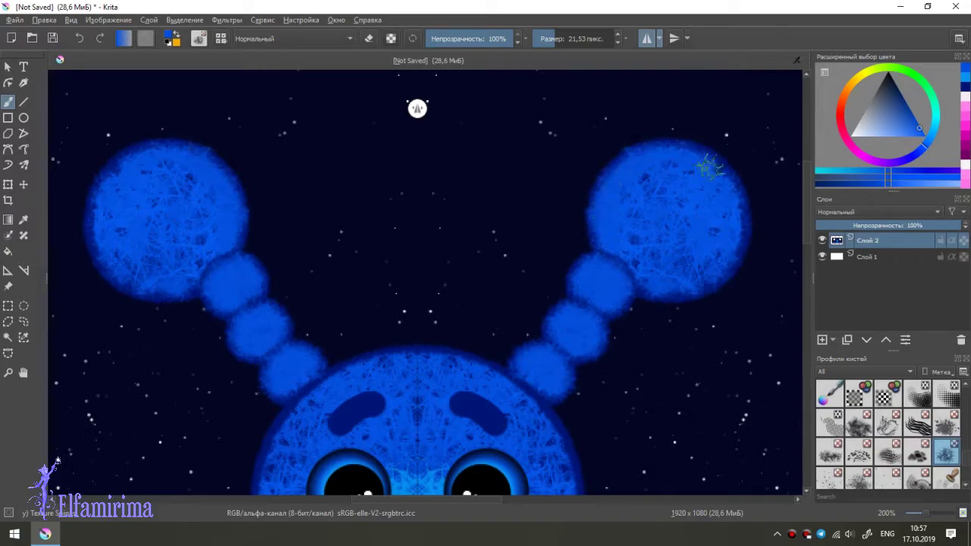
Step: Brighten the head's outline down to the cheeks
scroll(664, 201, left, 1)
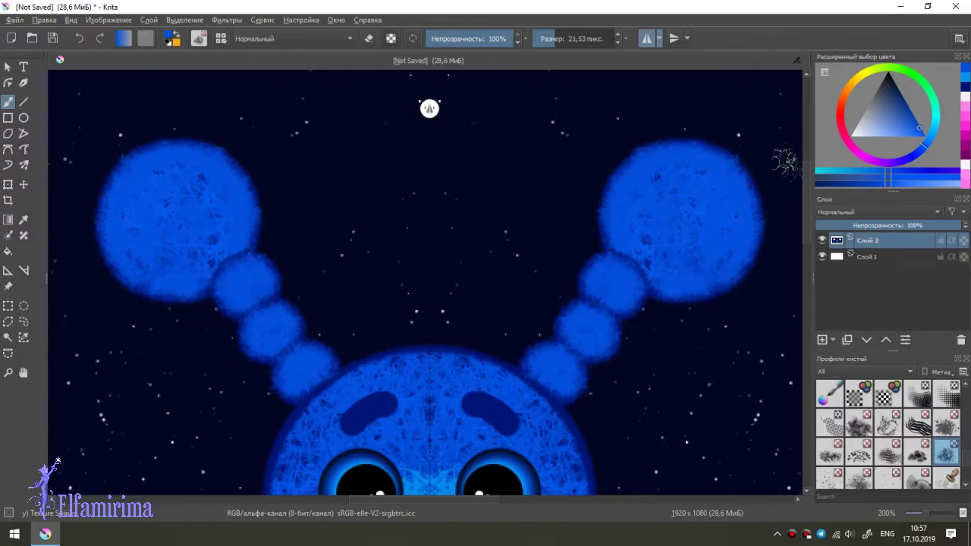
scroll(706, 213, down, 5)
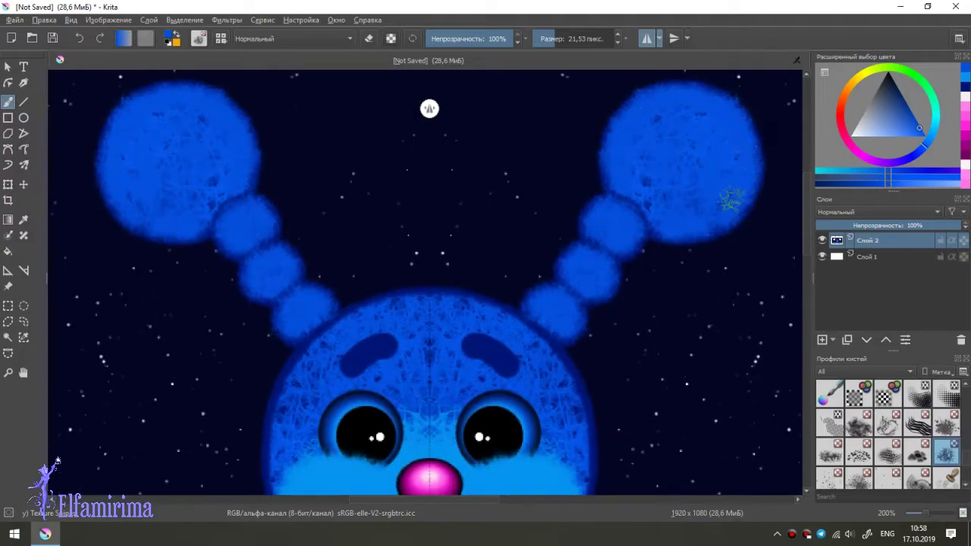
scroll(442, 258, down, 4)
drag(442, 258, 277, 427)
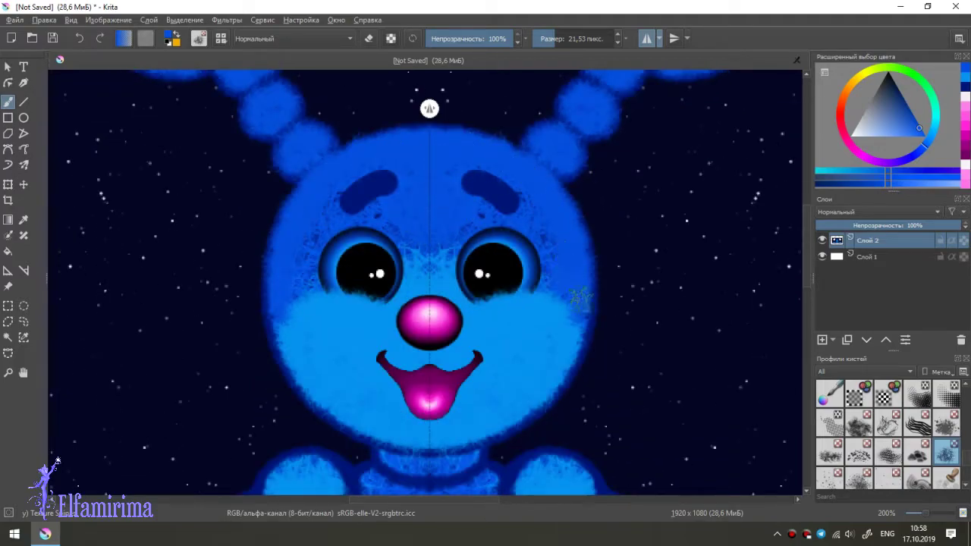
Step: Shrink the brush and paint faint mirrored fur along both outer cheek edges
click(539, 38)
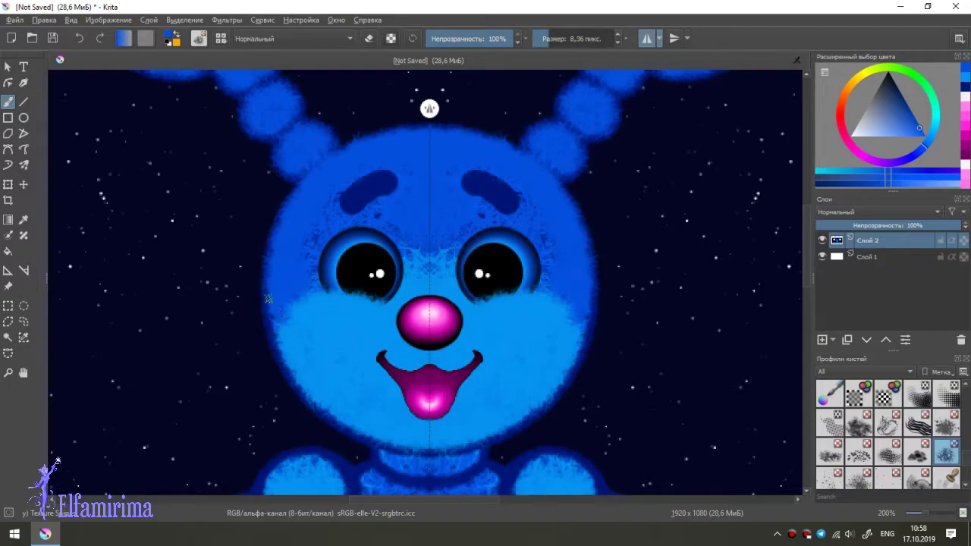
click(551, 38)
drag(273, 318, 325, 411)
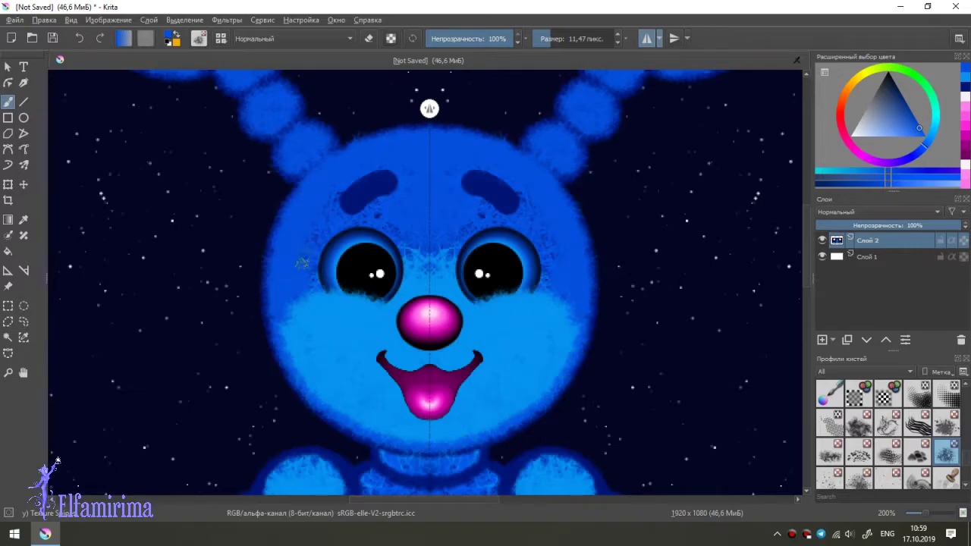
key(bracketleft)
key(bracketleft)
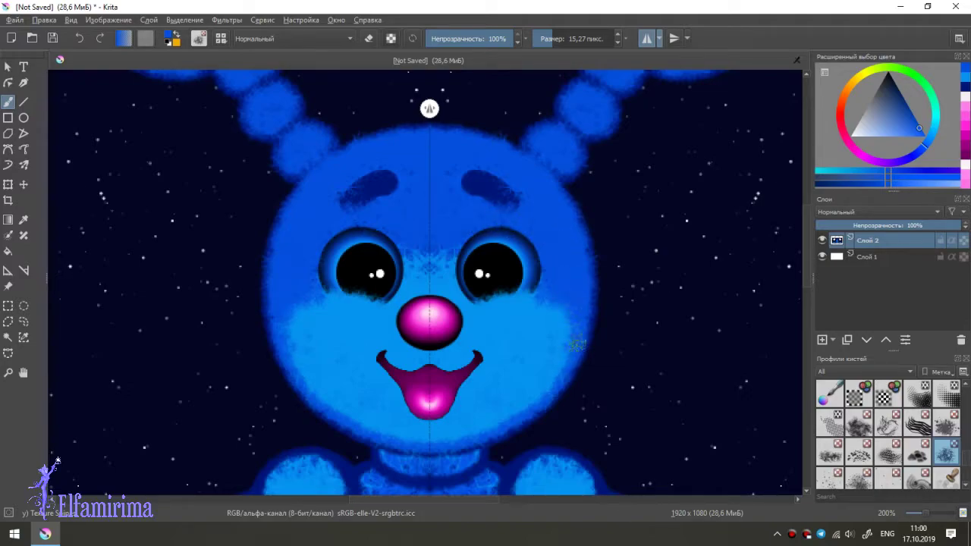
scroll(796, 273, down, 3)
Step: Paint a lighter blue stroke across the neck and dab lighter fur onto the body
drag(384, 348, 467, 347)
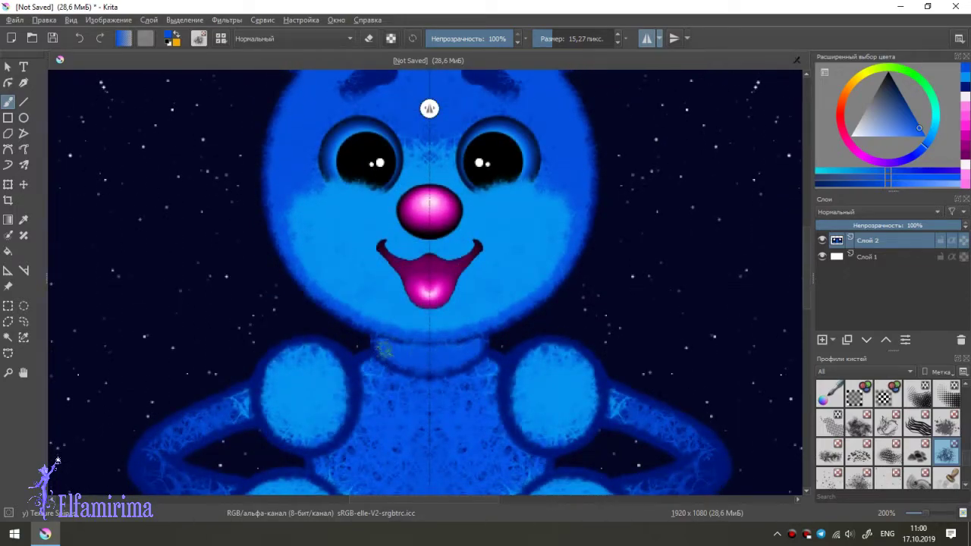
scroll(609, 278, down, 2)
click(312, 387)
key(bracketright)
key(bracketright)
key(bracketright)
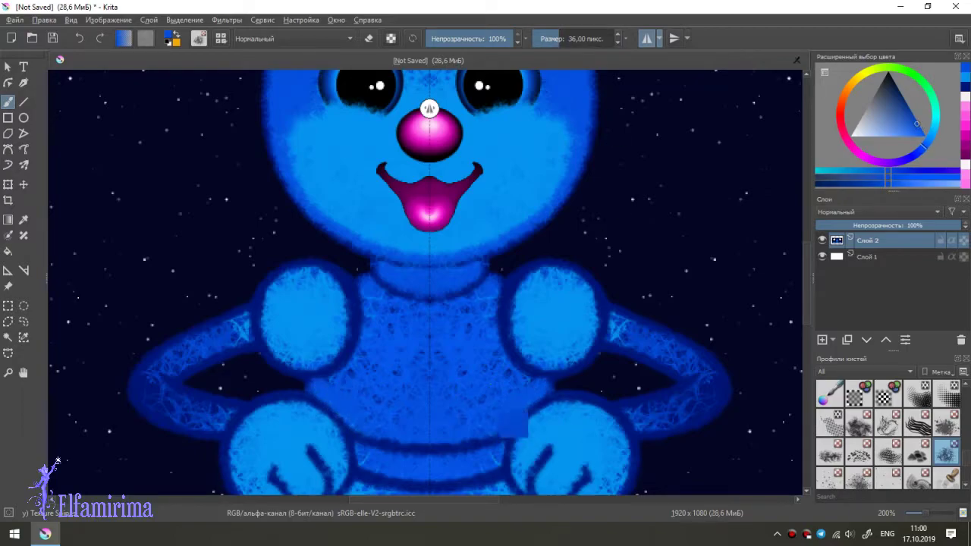
key(bracketleft)
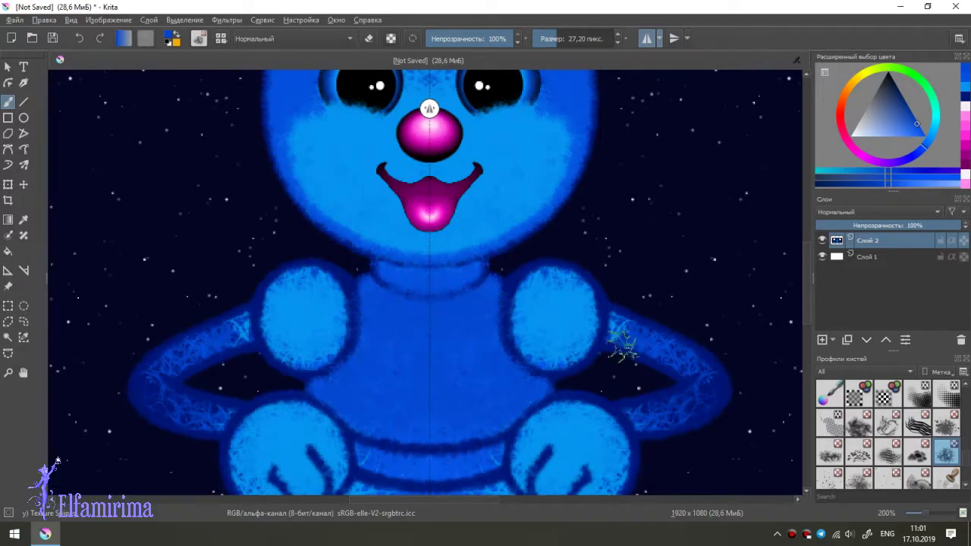
Step: Shade the thigh undersides, tops and creases with mirrored fur strokes
scroll(621, 347, down, 2)
key(bracketleft)
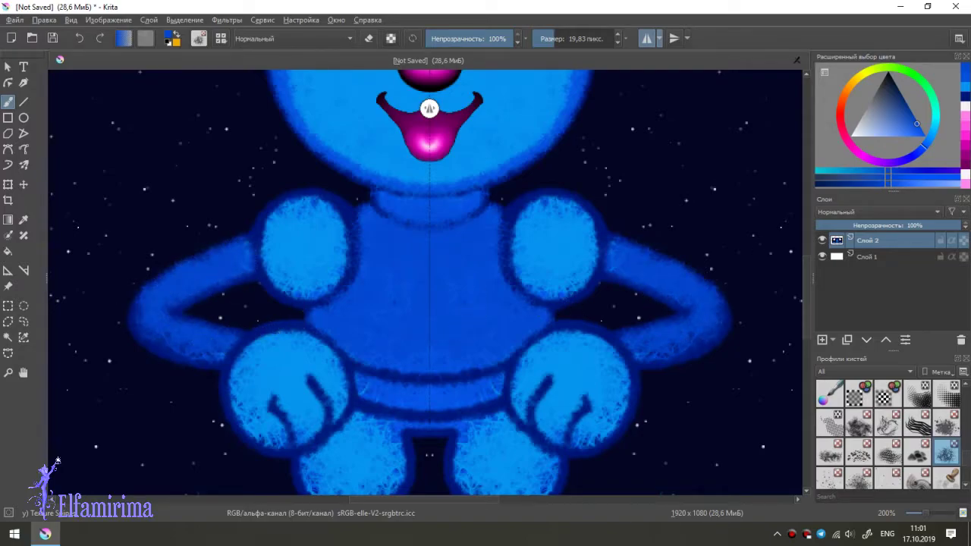
scroll(345, 337, down, 3)
scroll(345, 338, down, 2)
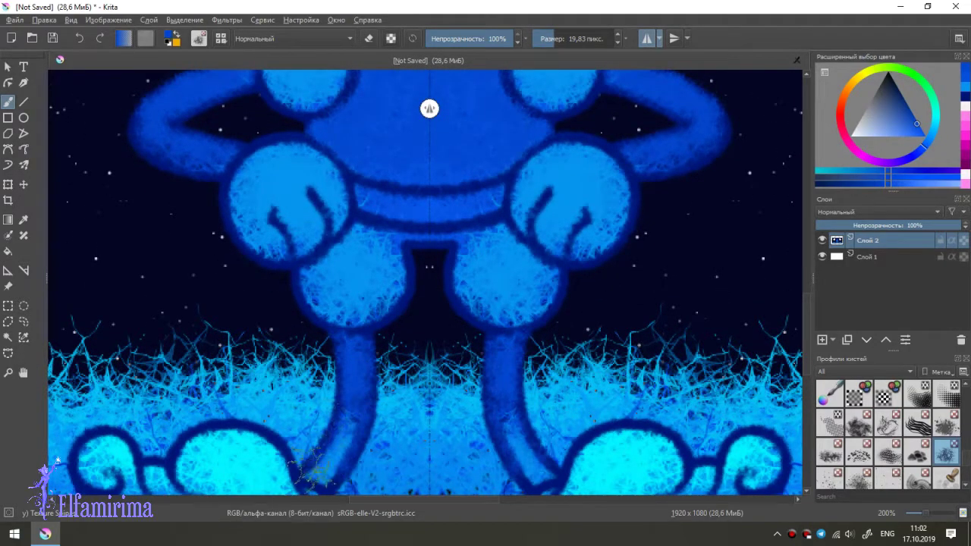
mouse_move(464, 244)
mouse_down()
mouse_move(464, 304)
mouse_move(523, 327)
mouse_move(555, 283)
mouse_up()
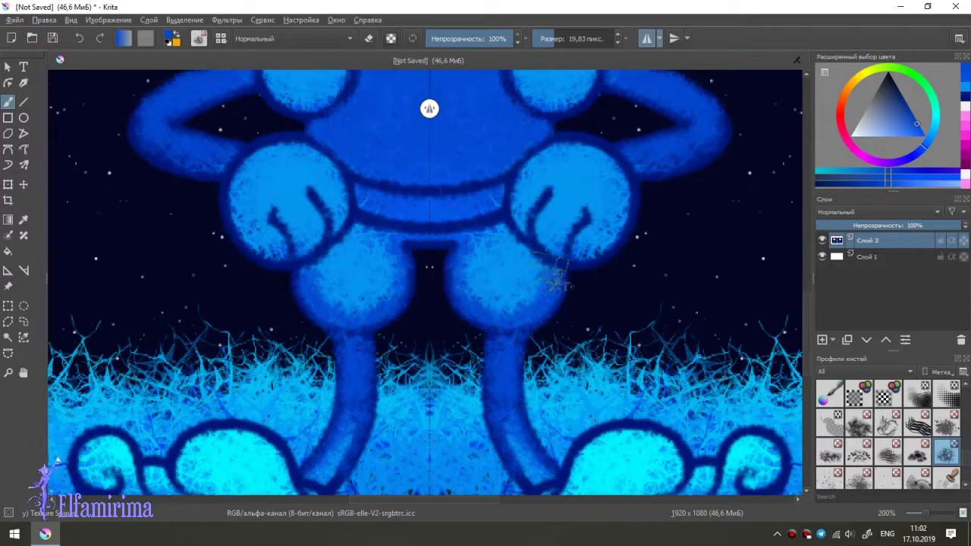
mouse_move(528, 230)
mouse_down()
mouse_move(478, 237)
mouse_move(506, 223)
mouse_up()
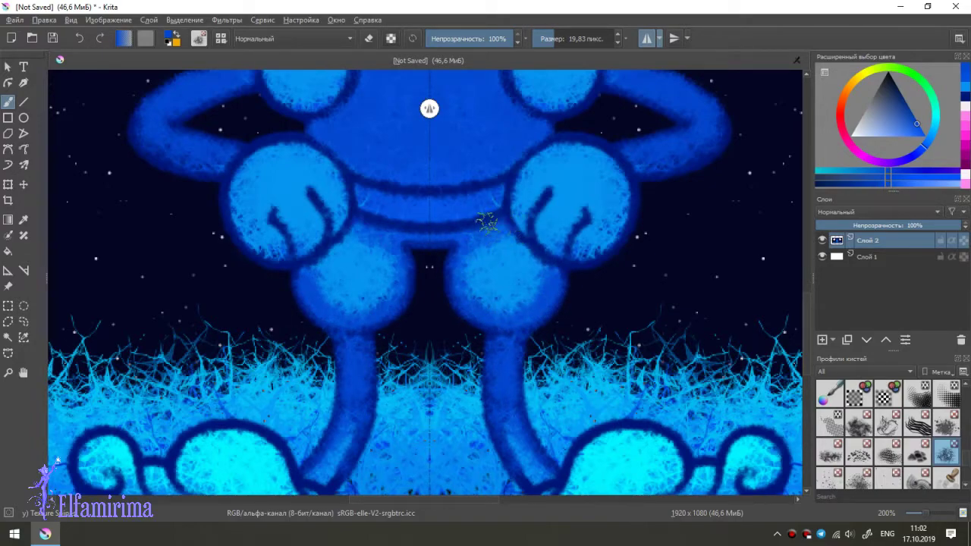
key(bracketleft)
key(bracketleft)
key(bracketleft)
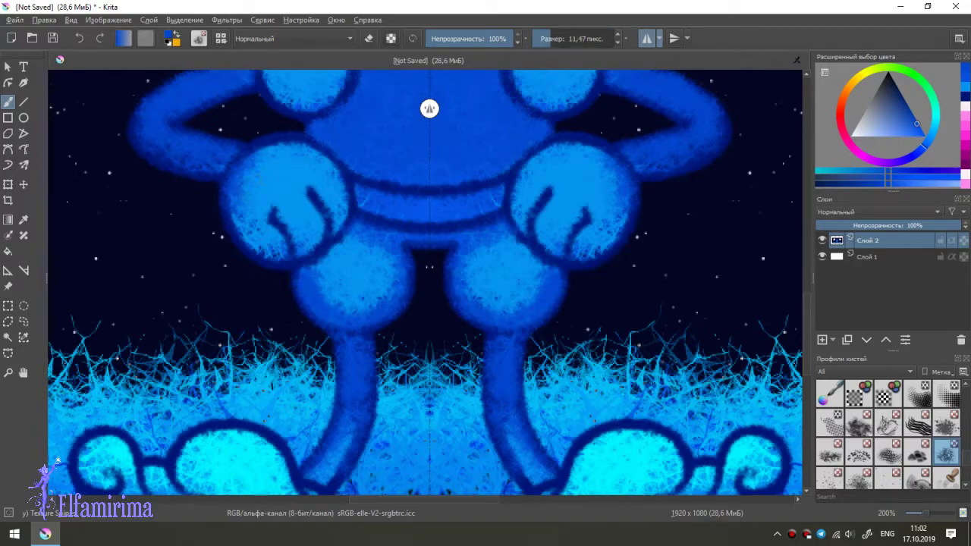
mouse_move(235, 195)
mouse_down()
mouse_move(258, 245)
mouse_move(279, 258)
mouse_move(277, 213)
mouse_move(295, 252)
mouse_move(321, 241)
mouse_move(319, 199)
mouse_move(336, 225)
mouse_move(344, 175)
mouse_move(284, 135)
mouse_up()
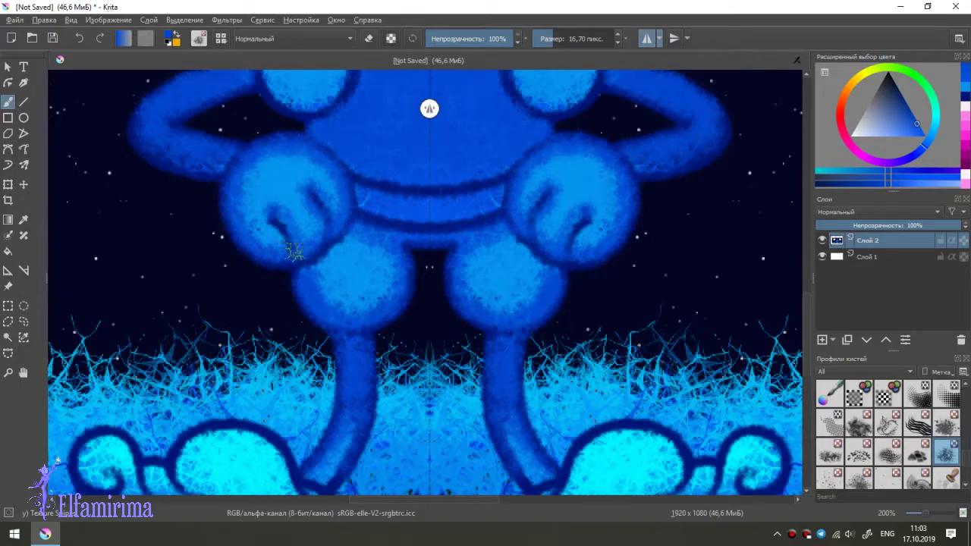
Step: Sample the bright blue from the alien's face
scroll(195, 306, up, 3)
scroll(195, 306, up, 3)
ctrl+click(464, 197)
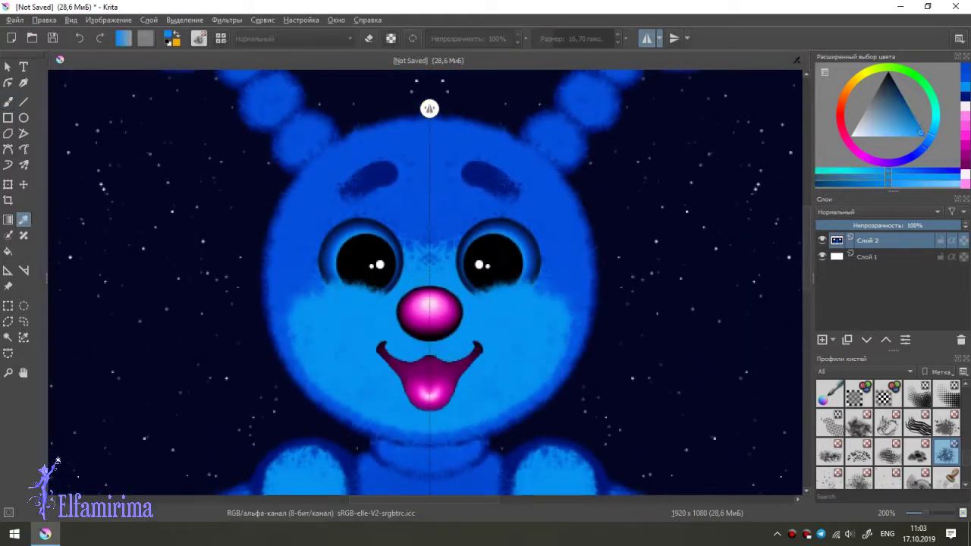
Step: Enlarge the brush and lighten the forehead, eyebrow areas and top of head
drag(429, 238, 439, 238)
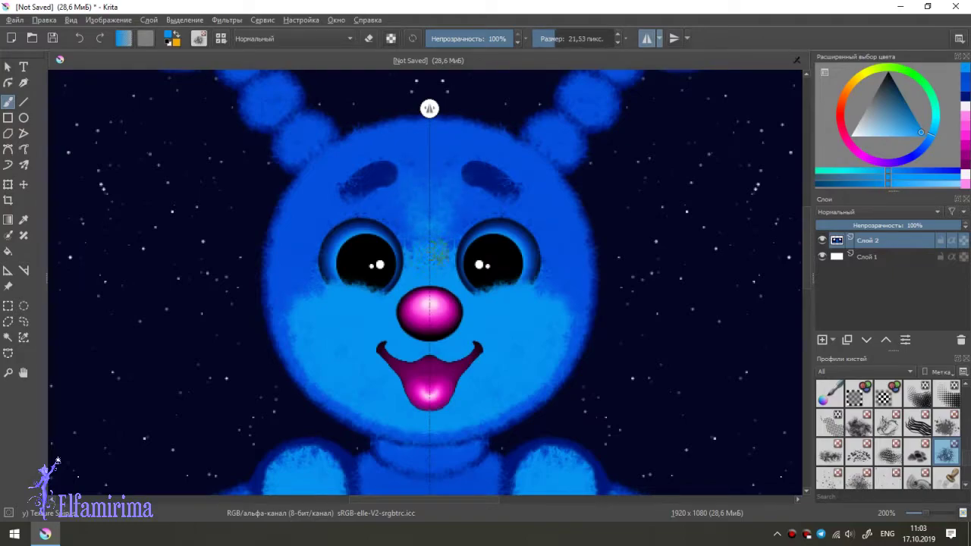
mouse_move(447, 247)
mouse_down()
mouse_move(529, 193)
mouse_move(563, 198)
mouse_move(576, 322)
mouse_up()
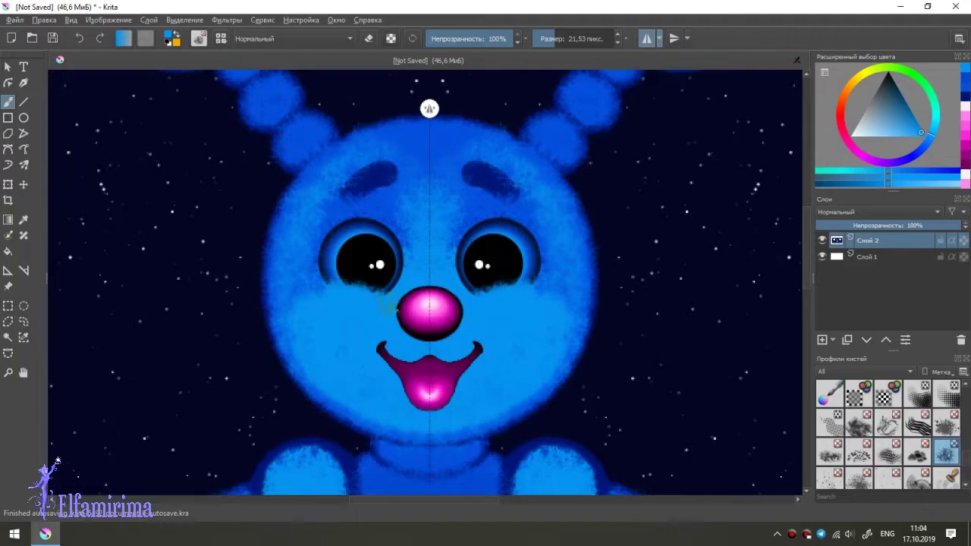
drag(327, 155, 417, 136)
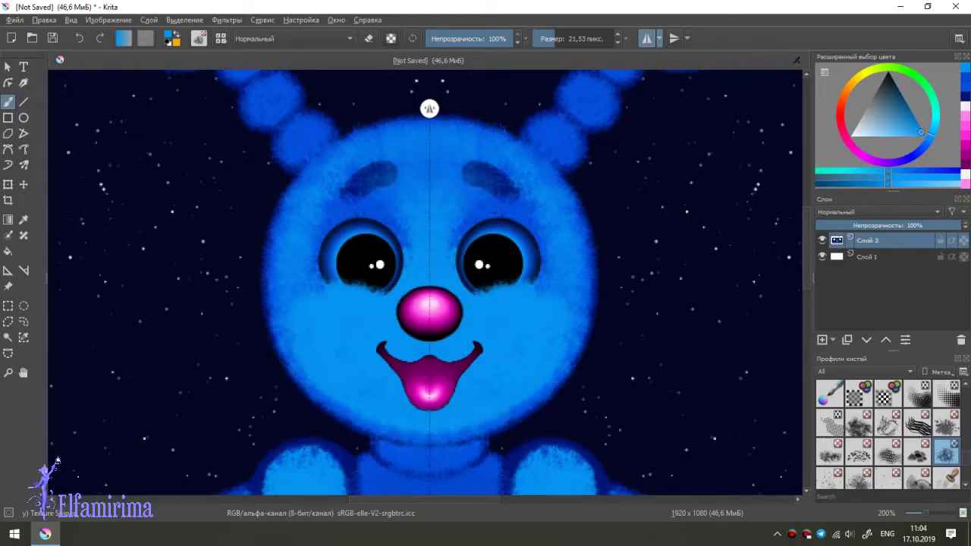
Step: Add furry light-blue highlights all over both antenna balls
scroll(417, 173, up, 1)
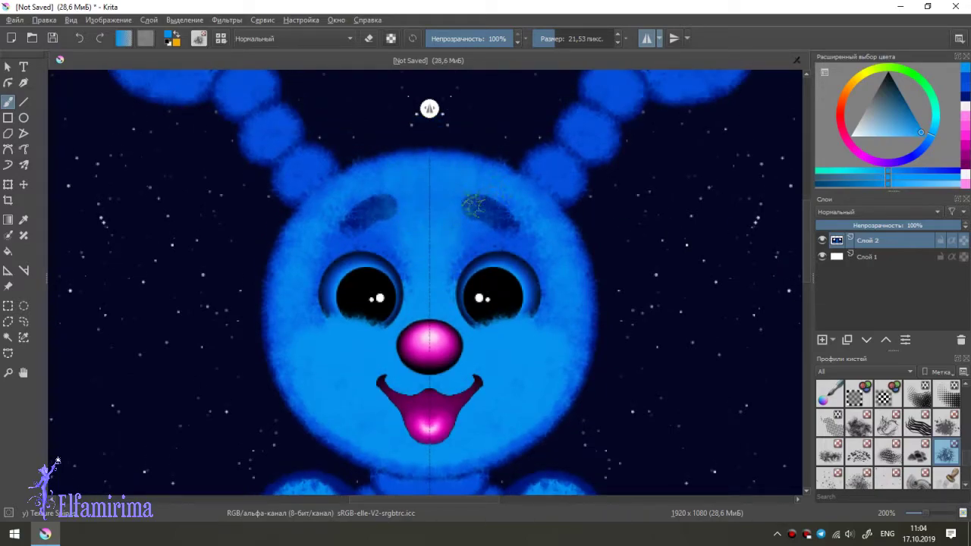
scroll(590, 280, up, 2)
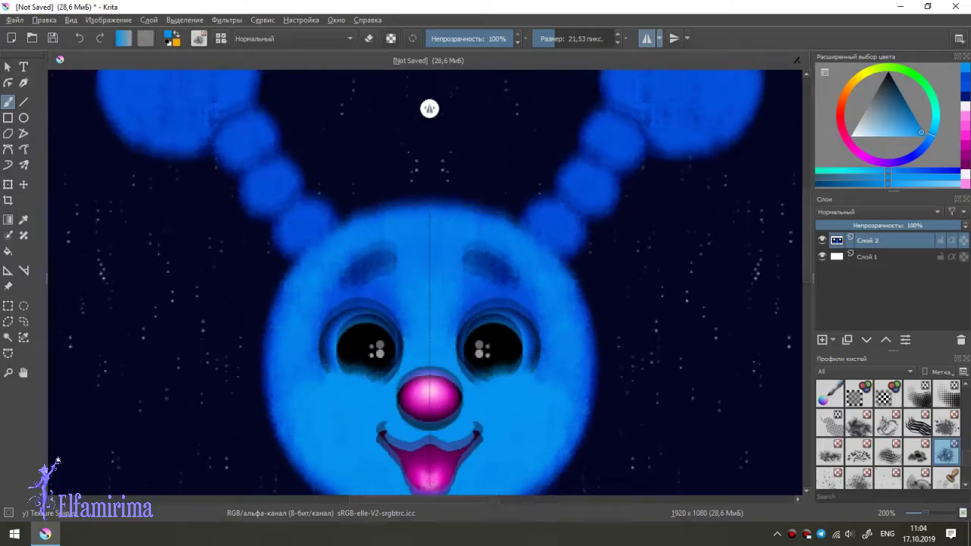
mouse_move(557, 239)
mouse_down()
mouse_move(614, 152)
mouse_move(610, 161)
mouse_move(705, 220)
mouse_move(629, 159)
mouse_up()
scroll(612, 155, up, 3)
mouse_move(712, 159)
mouse_down()
mouse_move(732, 231)
mouse_move(682, 266)
mouse_up()
key(])
key(])
key(])
mouse_move(637, 194)
mouse_down()
mouse_move(625, 235)
mouse_move(721, 296)
mouse_up()
mouse_move(698, 243)
mouse_down()
mouse_move(732, 201)
mouse_move(629, 129)
mouse_up()
mouse_move(603, 201)
mouse_down()
mouse_move(618, 243)
mouse_move(667, 288)
mouse_up()
mouse_move(709, 239)
mouse_down()
mouse_move(742, 168)
mouse_move(658, 156)
mouse_up()
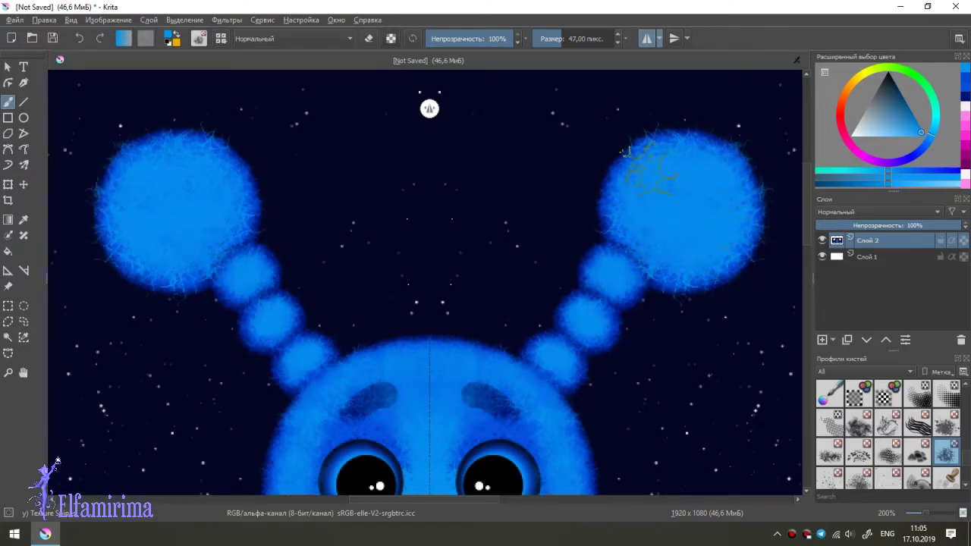
drag(663, 205, 648, 178)
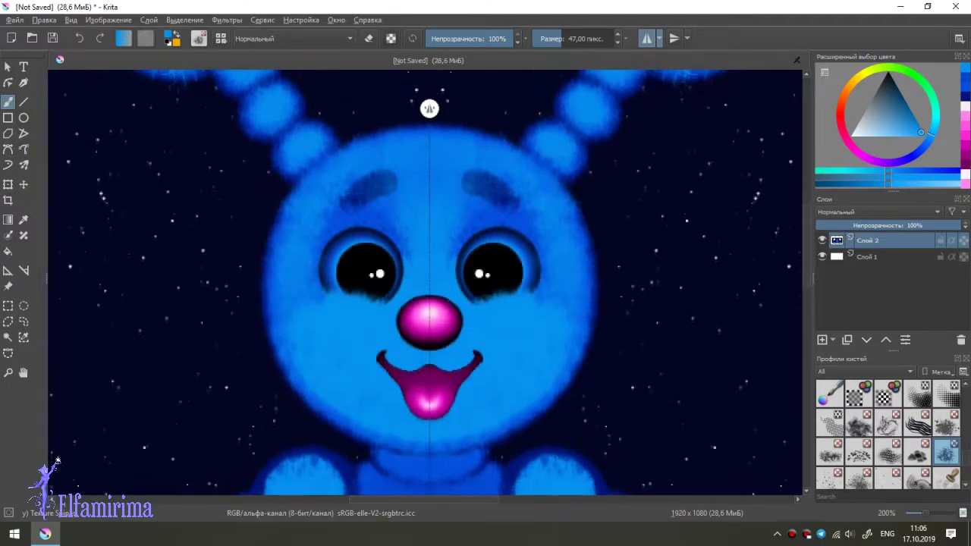
Step: Brighten the neck and paint light fur across the centre and lower chest
drag(394, 350, 385, 355)
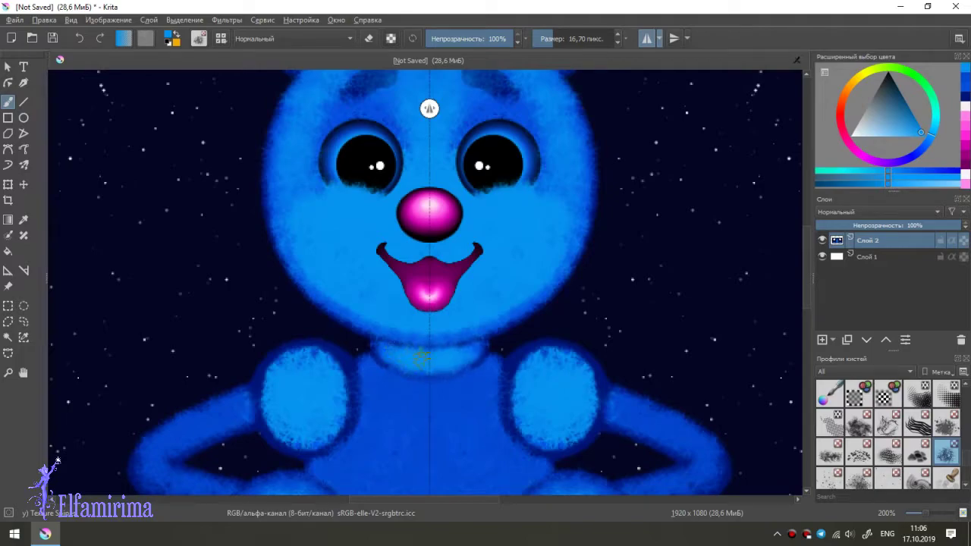
scroll(385, 355, down, 5)
drag(379, 249, 428, 353)
drag(455, 266, 478, 280)
mouse_move(356, 250)
mouse_down()
mouse_move(369, 304)
mouse_move(429, 341)
mouse_up()
mouse_move(447, 282)
mouse_down()
mouse_move(493, 300)
mouse_move(505, 248)
mouse_move(480, 315)
mouse_move(431, 349)
mouse_up()
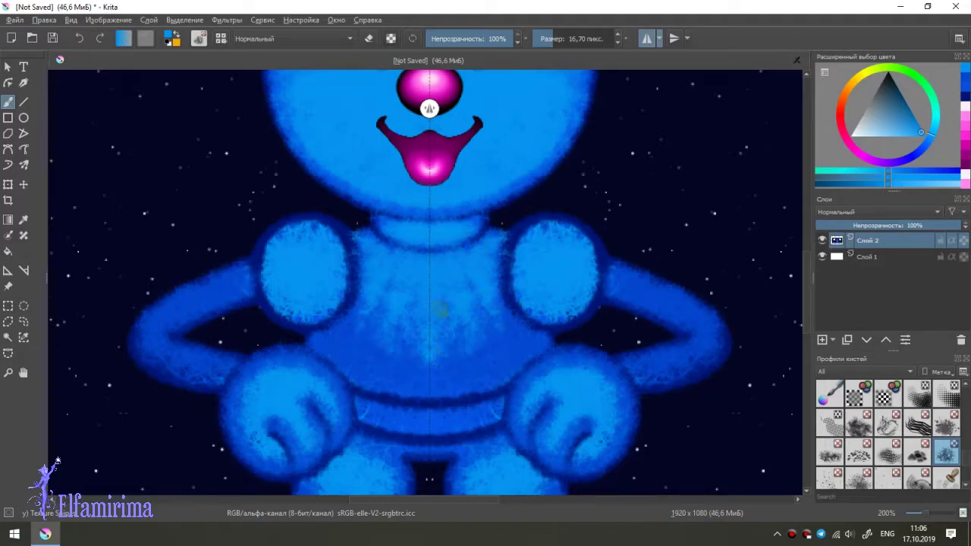
Step: Brighten both sides of the upper and lower chest and the shoulder tops
drag(386, 281, 362, 358)
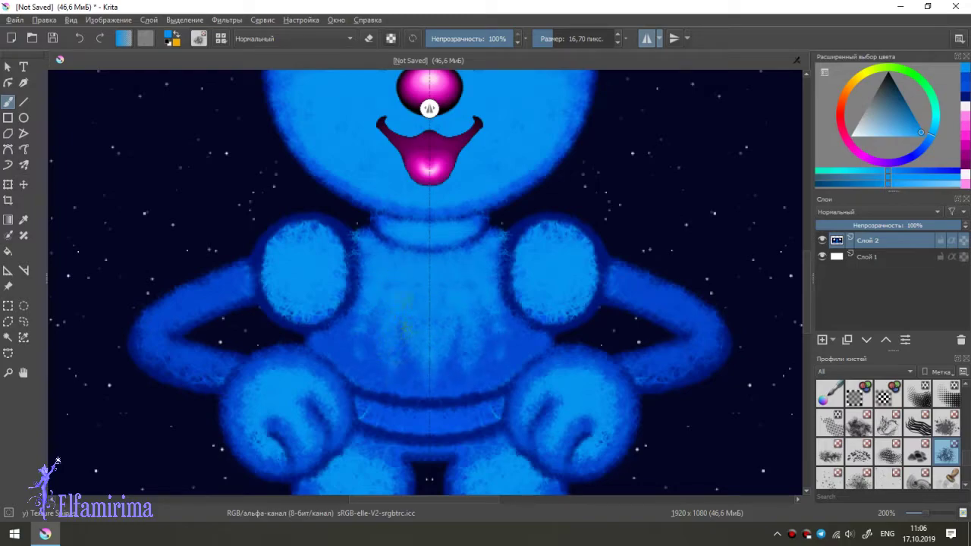
drag(406, 300, 436, 378)
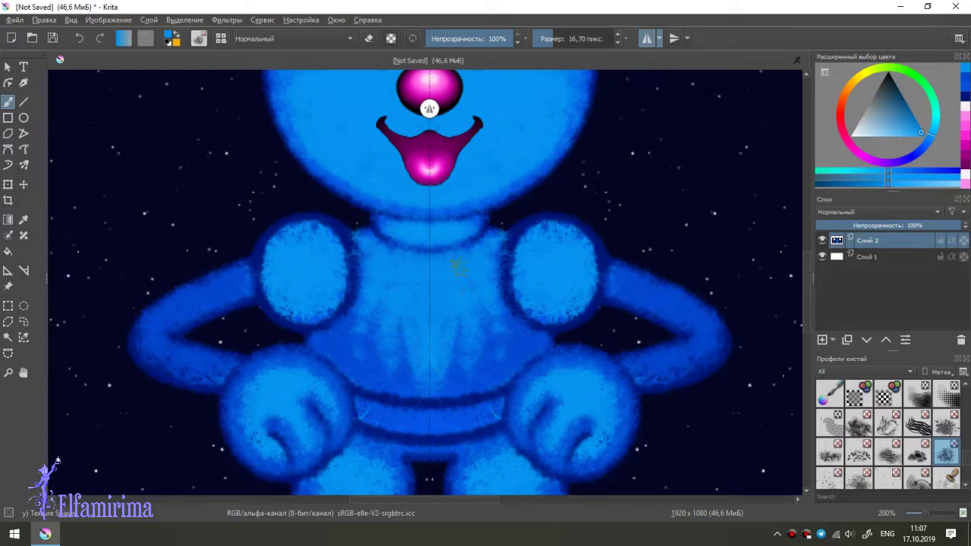
drag(475, 292, 437, 385)
drag(356, 291, 364, 259)
drag(339, 320, 389, 359)
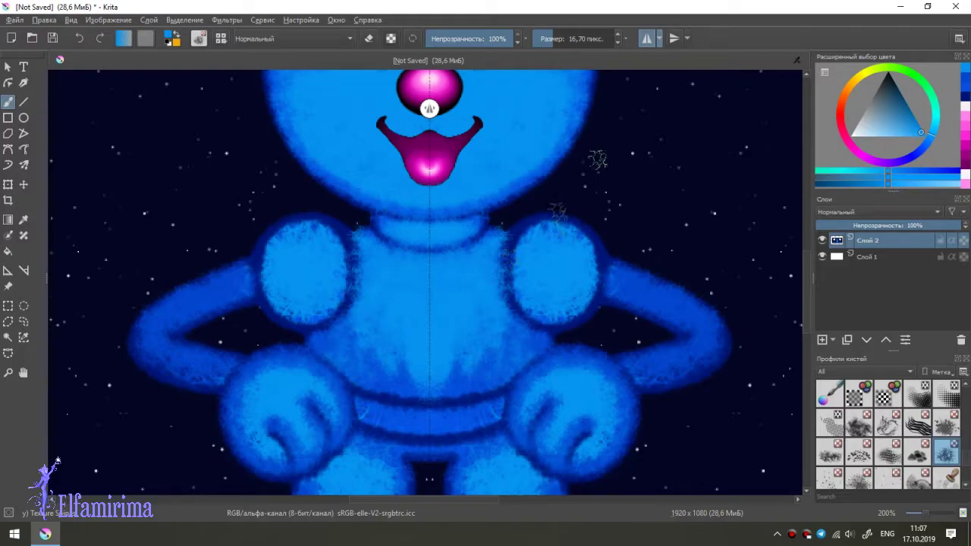
mouse_move(520, 241)
mouse_down()
mouse_move(580, 266)
mouse_move(592, 311)
mouse_move(512, 242)
mouse_move(549, 216)
mouse_move(530, 298)
mouse_move(562, 326)
mouse_move(531, 216)
mouse_move(603, 285)
mouse_move(517, 279)
mouse_move(531, 322)
mouse_move(552, 270)
mouse_up()
scroll(736, 130, up, 3)
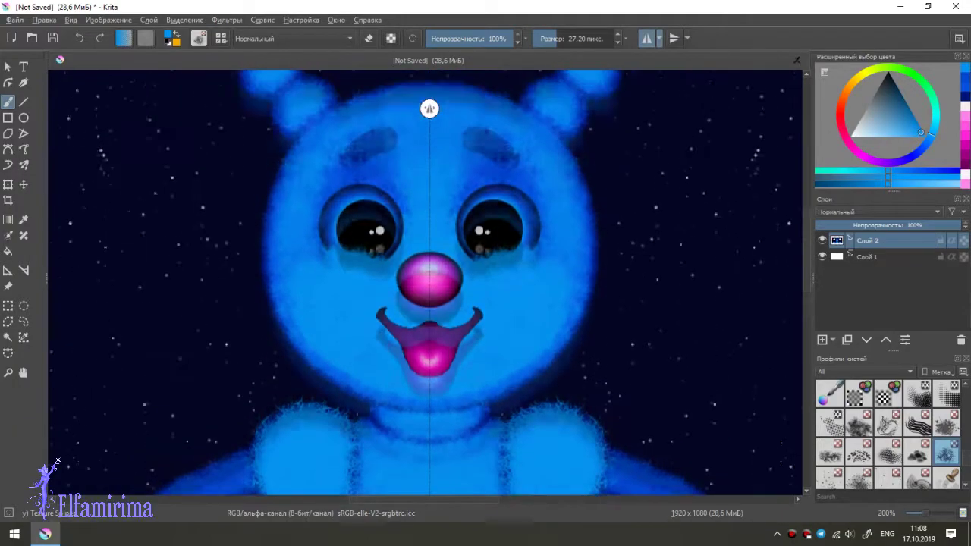
Step: With a smaller brush, lighten the arms' upper, outer and lower edges
scroll(789, 290, down, 5)
key([)
key([)
key([)
drag(228, 228, 188, 234)
mouse_move(242, 214)
mouse_down()
mouse_move(151, 269)
mouse_move(178, 292)
mouse_move(224, 297)
mouse_up()
mouse_move(156, 266)
mouse_down()
mouse_move(167, 253)
mouse_move(158, 284)
mouse_move(181, 303)
mouse_move(227, 307)
mouse_move(155, 300)
mouse_up()
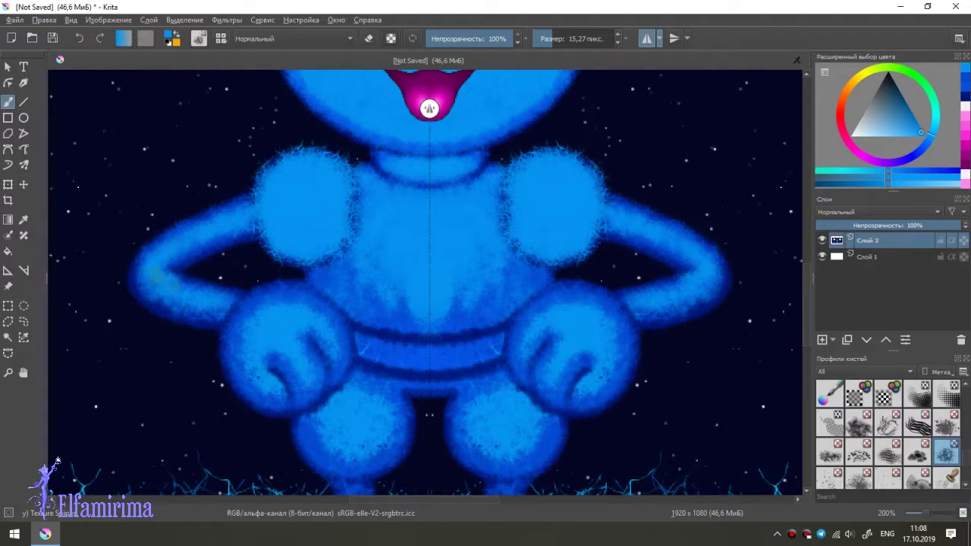
Step: Enlarge the brush and lighten the fists and knees
key(bracketright)
key(bracketright)
key(bracketright)
scroll(773, 278, up, 5)
scroll(537, 288, down, 4)
mouse_move(537, 288)
mouse_down()
mouse_move(622, 319)
mouse_move(583, 368)
mouse_move(522, 299)
mouse_move(551, 265)
mouse_move(624, 308)
mouse_move(542, 356)
mouse_move(519, 290)
mouse_move(571, 286)
mouse_up()
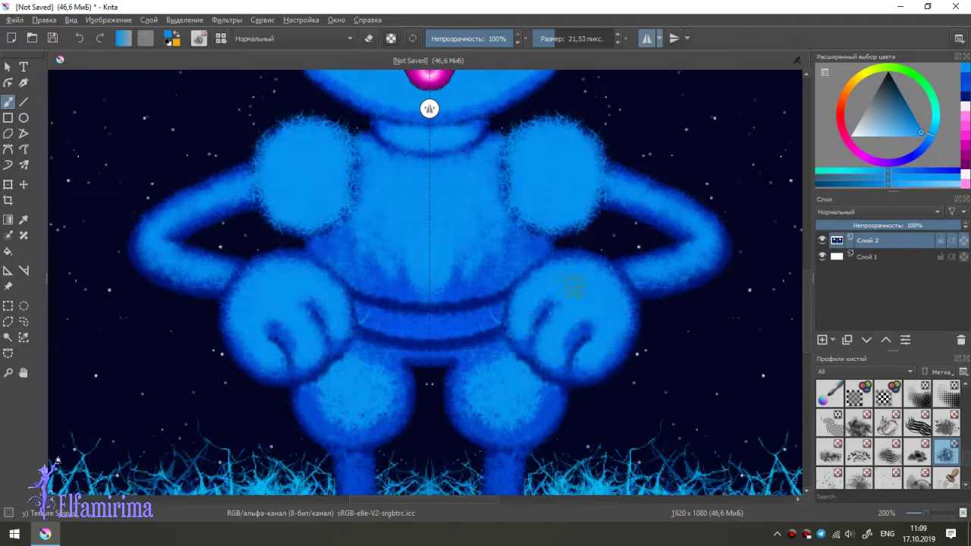
mouse_move(485, 357)
mouse_down()
mouse_move(463, 386)
mouse_move(477, 439)
mouse_move(546, 398)
mouse_move(515, 390)
mouse_up()
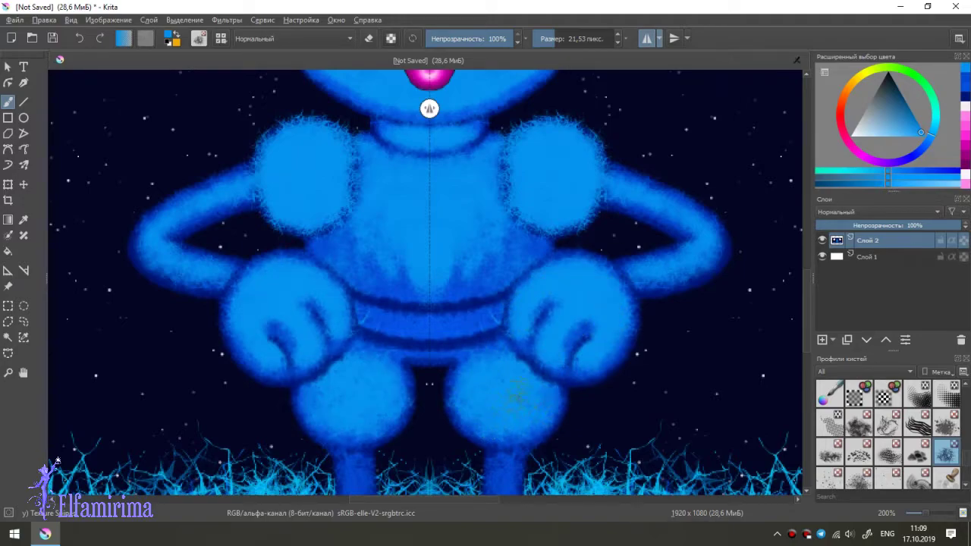
Step: Set the painting colour to magenta and zoom out to see the whole picture
click(918, 75)
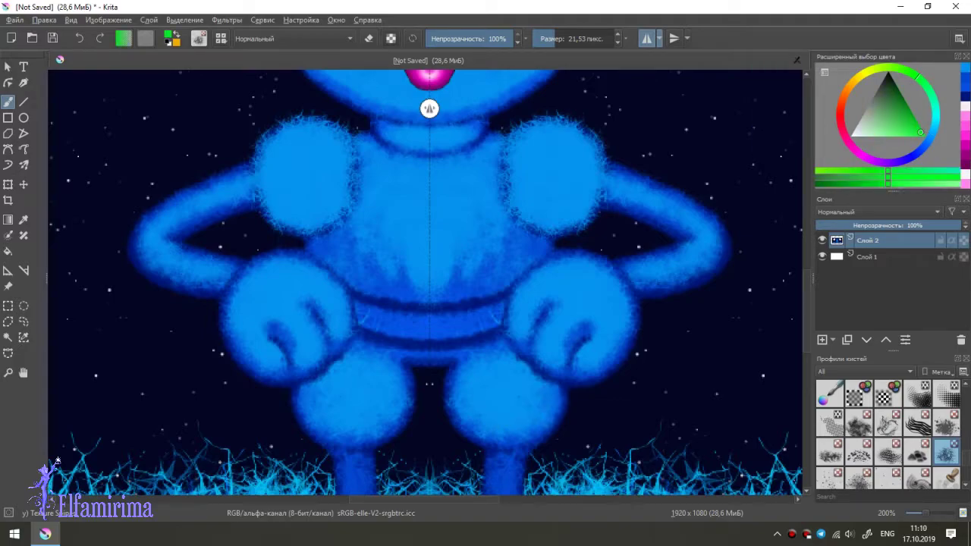
click(853, 150)
key(minus)
key(minus)
key(minus)
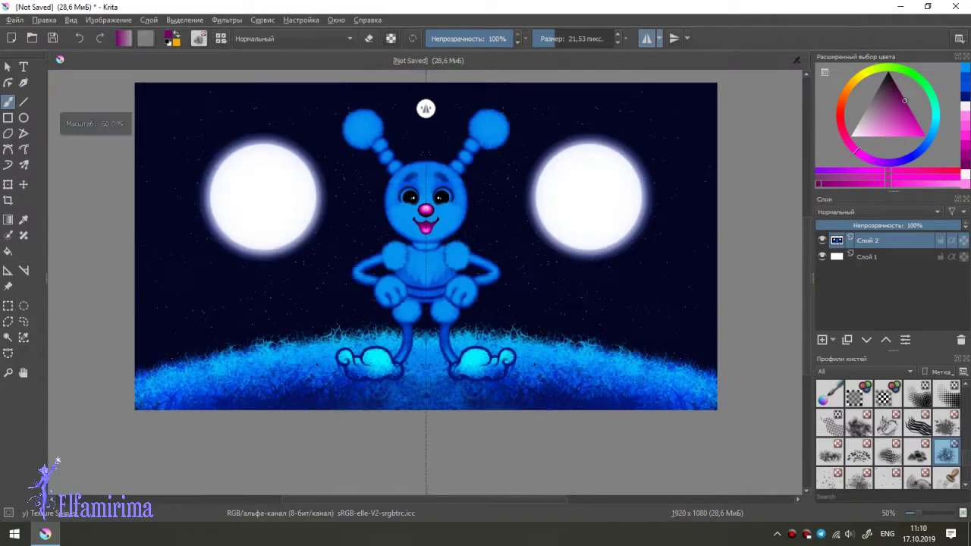
Step: Zoom in on the alien's waist and paint a pink mirrored belt shape with a textured brush
scroll(425, 261, up, 1)
scroll(426, 261, up, 1)
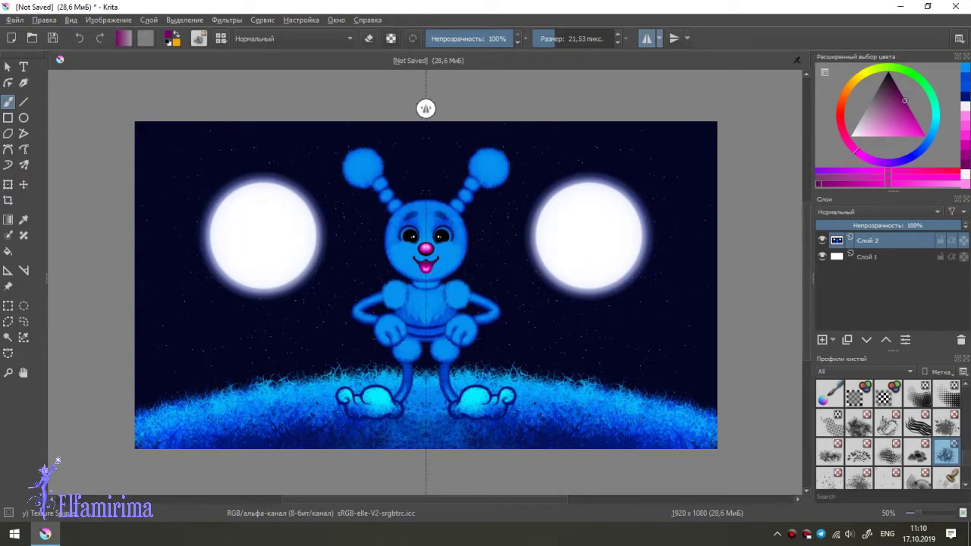
key(plus)
key(plus)
key(plus)
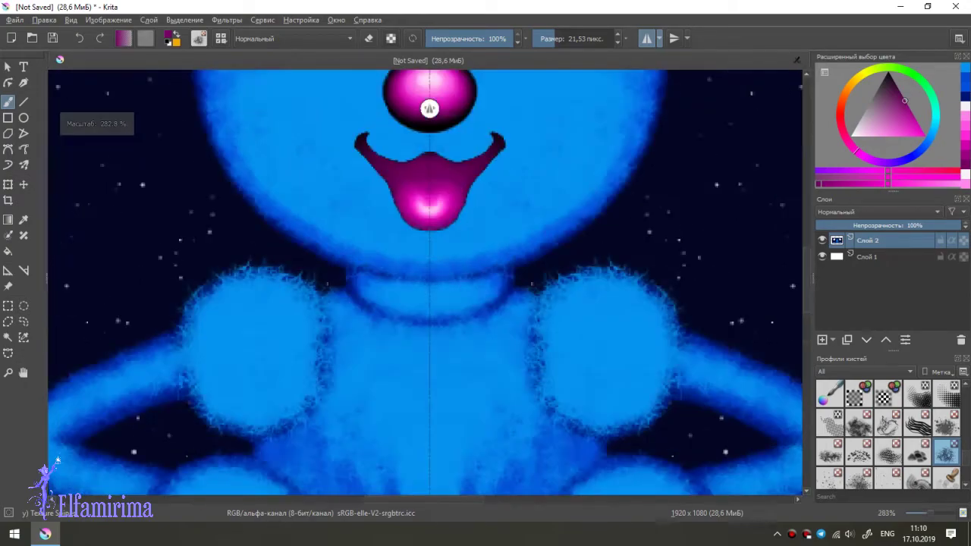
scroll(429, 404, down, 2)
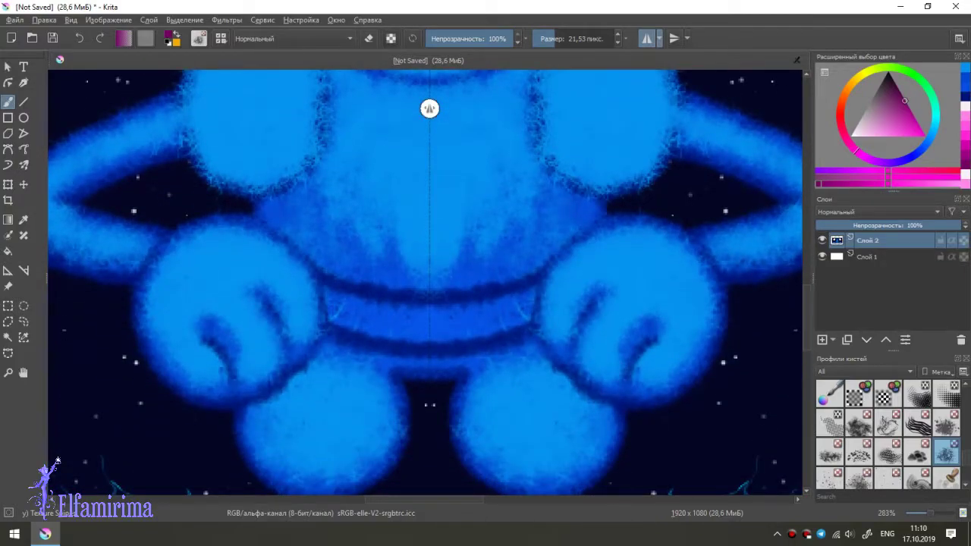
click(946, 423)
drag(333, 292, 476, 303)
mouse_move(331, 299)
mouse_down()
mouse_move(331, 310)
mouse_move(397, 341)
mouse_move(520, 314)
mouse_up()
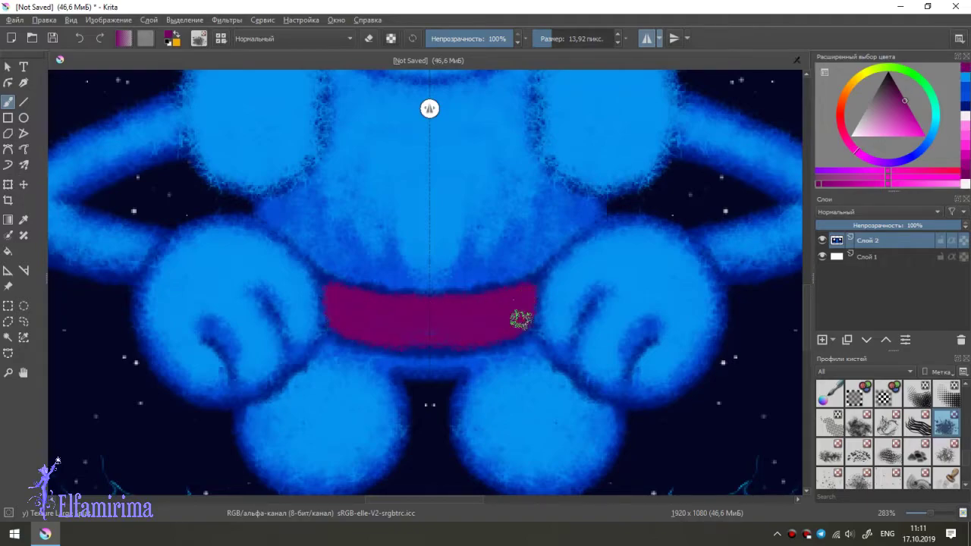
mouse_move(335, 296)
mouse_down()
mouse_move(360, 329)
mouse_move(445, 341)
mouse_up()
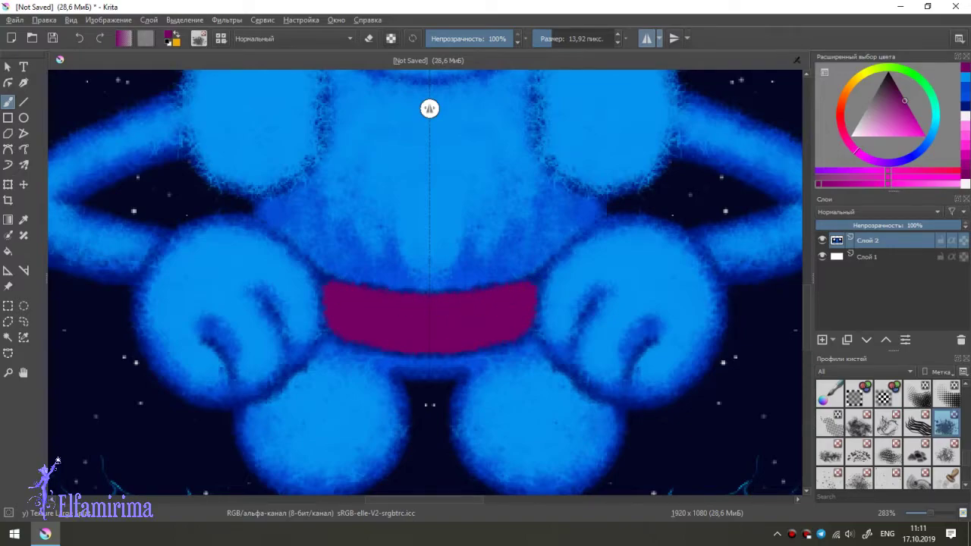
Step: Recolour the belt bright magenta and dab a large gold bead at its centre
drag(904, 100, 922, 133)
drag(850, 141, 873, 161)
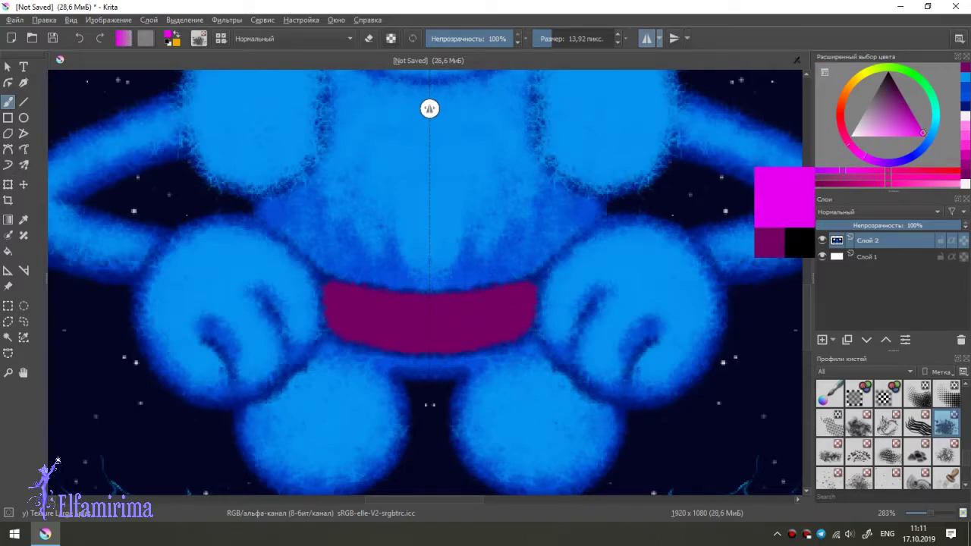
mouse_move(340, 299)
mouse_down()
mouse_move(485, 321)
mouse_move(431, 331)
mouse_move(463, 329)
mouse_move(503, 297)
mouse_up()
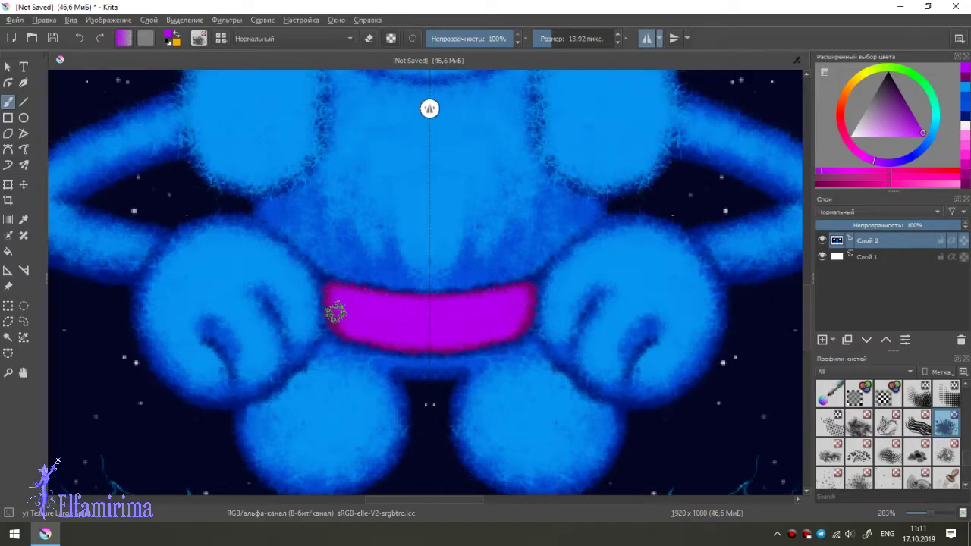
click(865, 158)
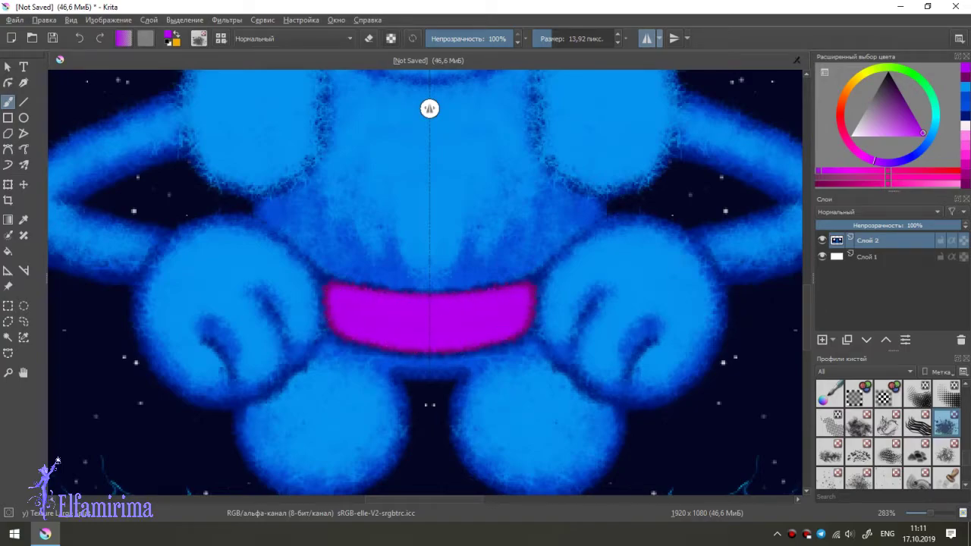
mouse_move(353, 301)
mouse_down()
mouse_move(498, 301)
mouse_move(453, 332)
mouse_up()
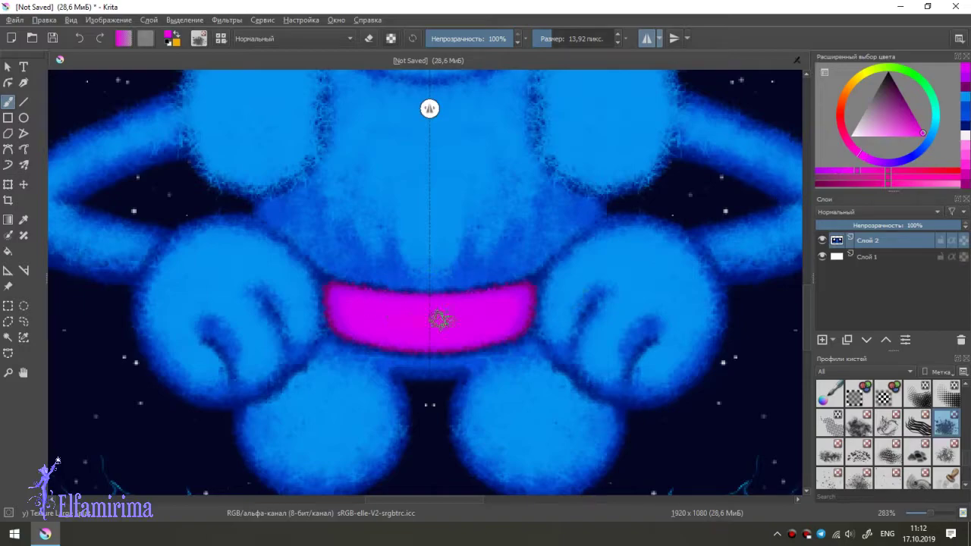
click(400, 325)
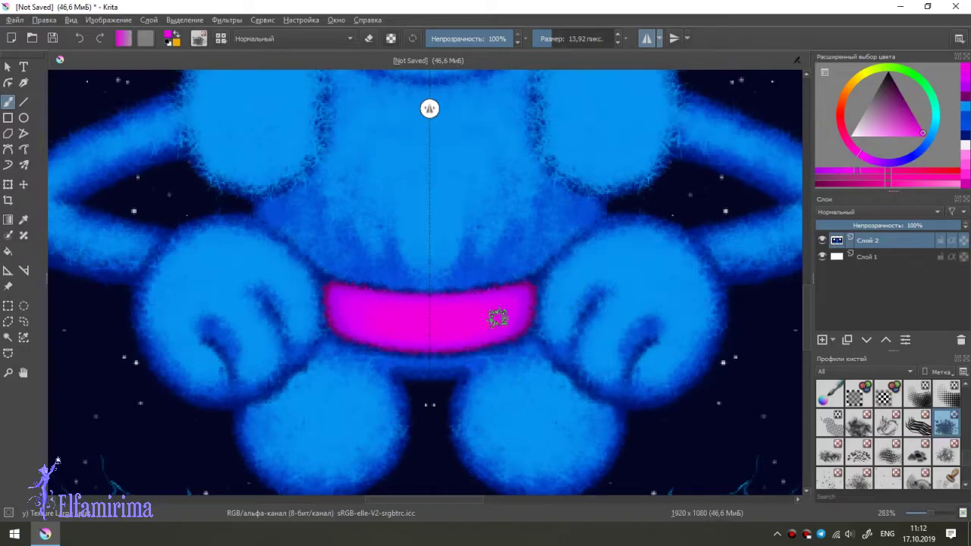
click(910, 183)
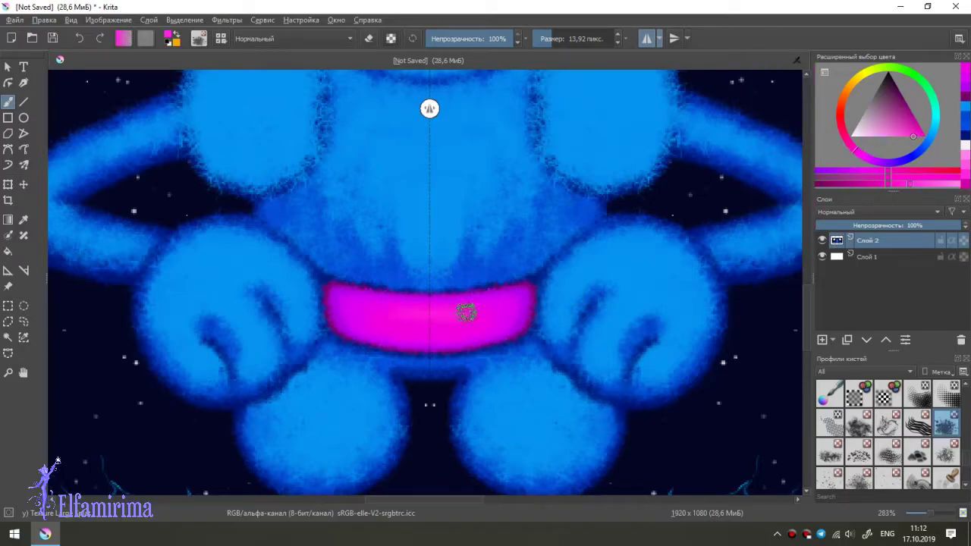
drag(358, 306, 469, 326)
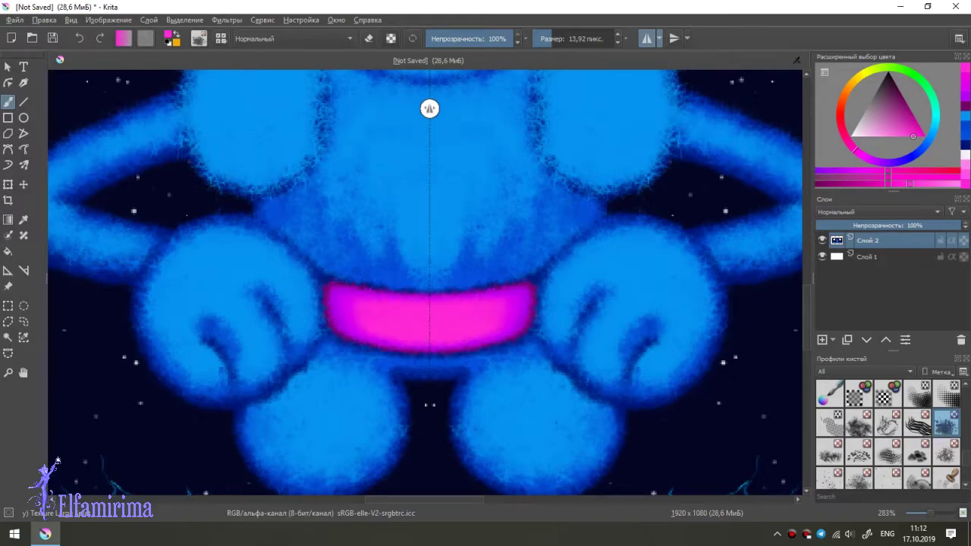
drag(429, 324, 409, 325)
click(429, 323)
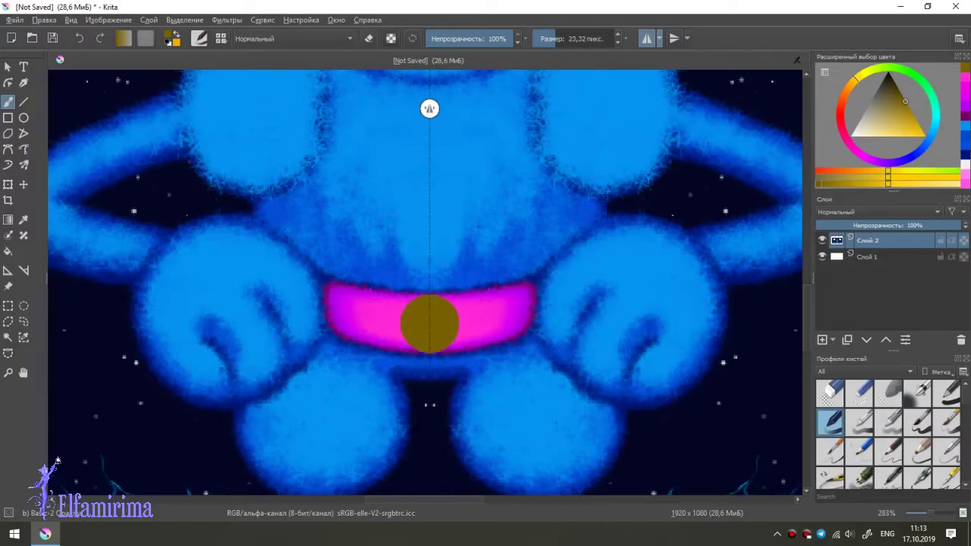
Step: Add mirrored gold bead pairs beside the centre bead, shrinking toward the belt ends
click(477, 321)
key(bracketleft)
key(bracketleft)
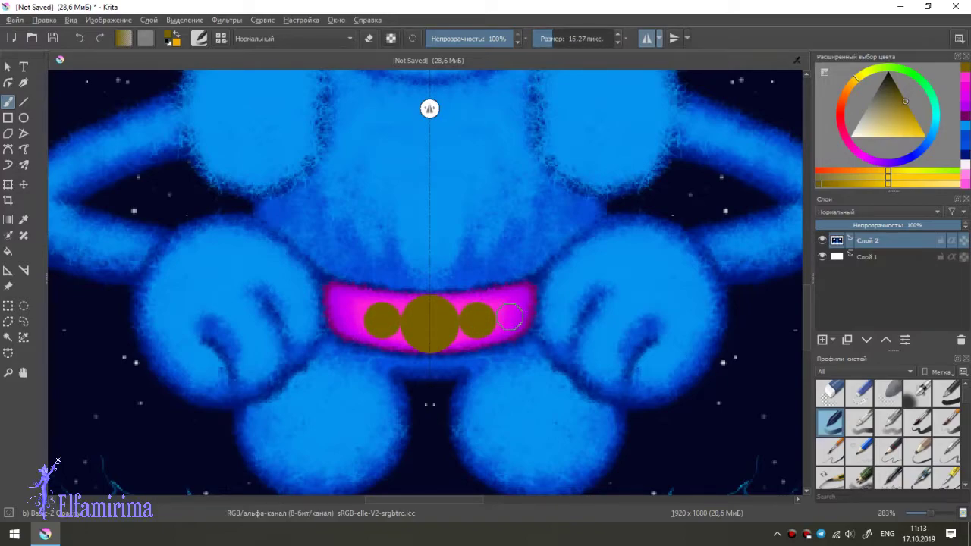
click(508, 317)
key(bracketleft)
key(bracketleft)
key(bracketleft)
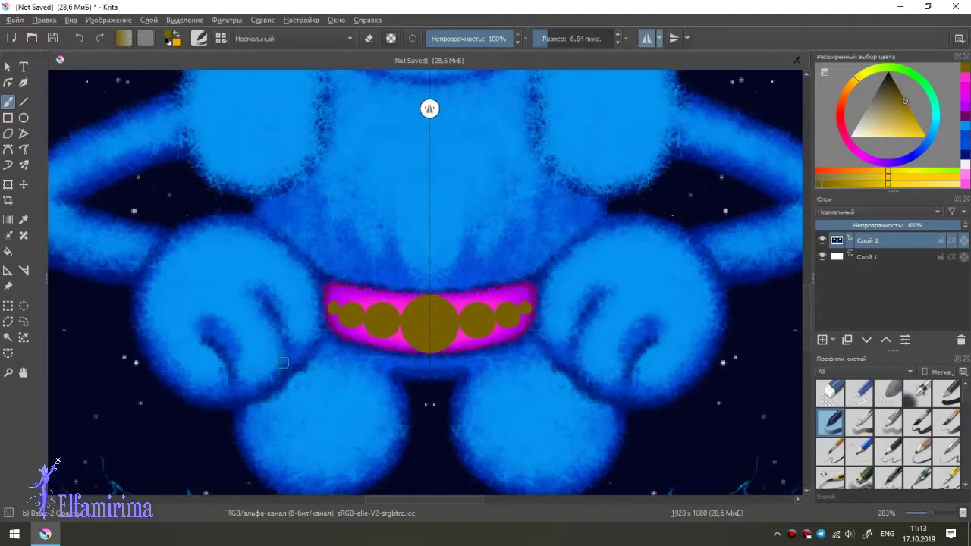
Step: Lighten the gold and brighten the central bead with a smaller Dodge brush
key(l)
scroll(887, 432, down, 5)
click(947, 421)
key(bracketleft)
drag(429, 322, 431, 324)
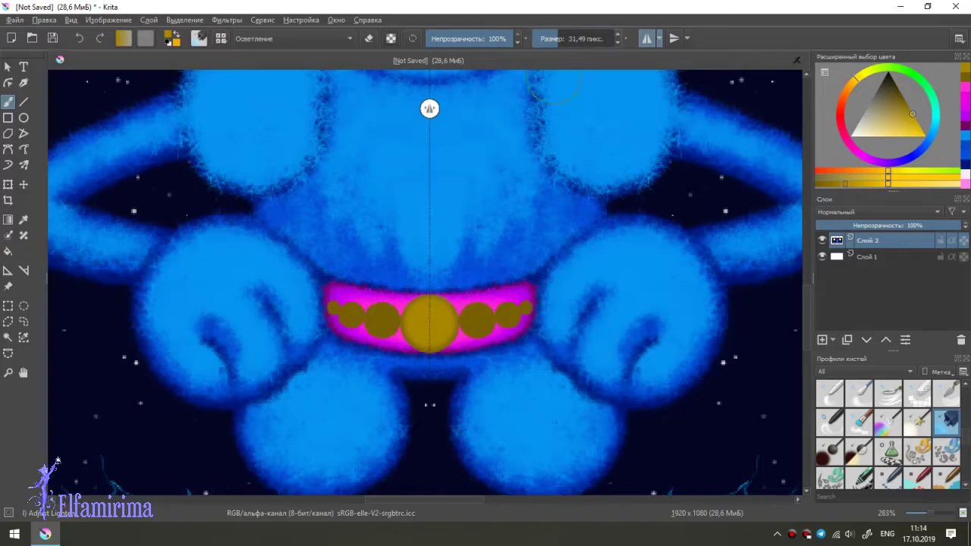
Step: Dodge-brighten the side, outer and tiny end beads plus the centre bead at varying brush sizes
key(bracketleft)
drag(477, 321, 478, 324)
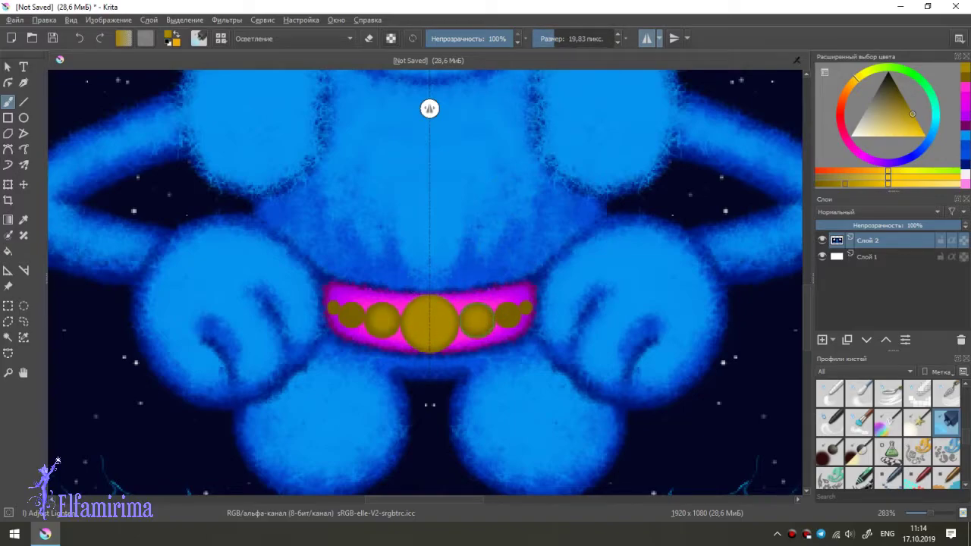
click(508, 316)
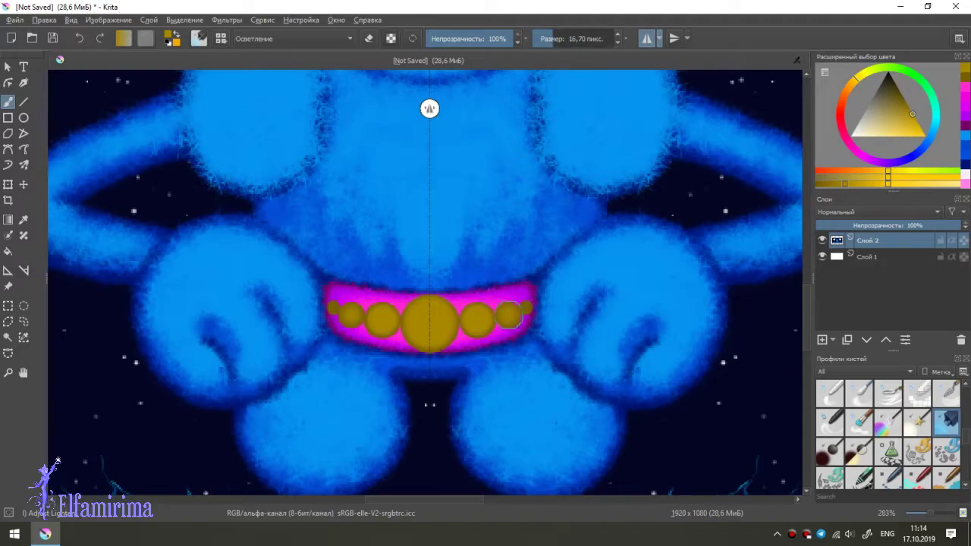
key(bracketleft)
key(bracketleft)
key(bracketleft)
drag(526, 304, 527, 307)
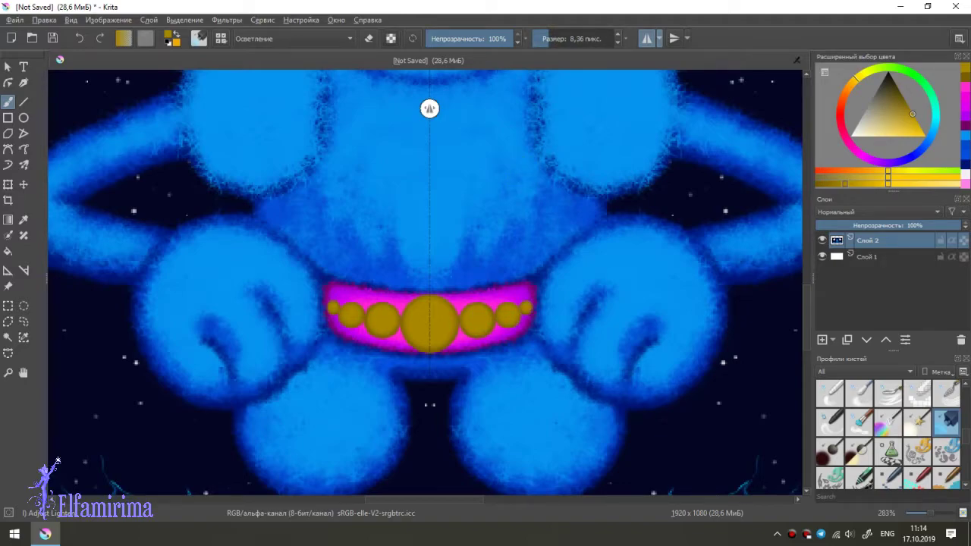
key(bracketright)
key(bracketright)
key(bracketright)
click(429, 322)
key(bracketleft)
key(bracketleft)
key(bracketleft)
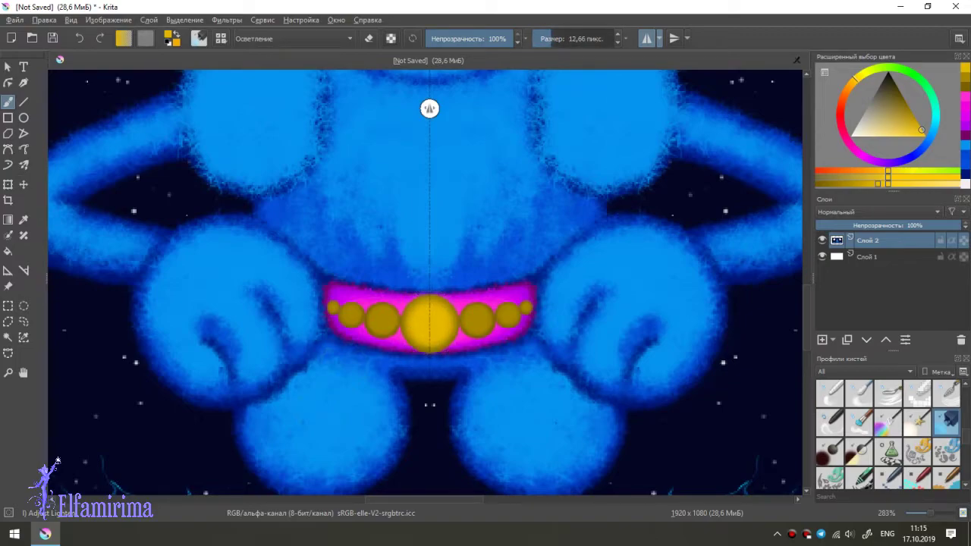
click(477, 319)
key(bracketleft)
key(bracketleft)
key(bracketleft)
key(bracketleft)
key(bracketleft)
key(bracketleft)
click(507, 315)
key(bracketleft)
key(bracketleft)
key(bracketleft)
Step: Dab paler gold highlights on the centre, right-centre and outer beads, brightening the centre most
ctrl+click(428, 347)
key(bracketright)
key(bracketright)
key(bracketright)
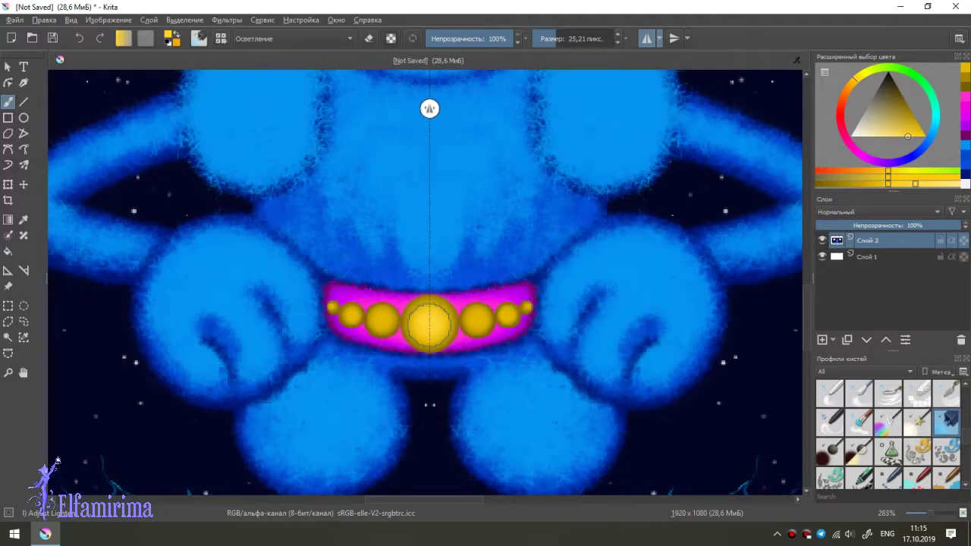
click(429, 324)
click(475, 319)
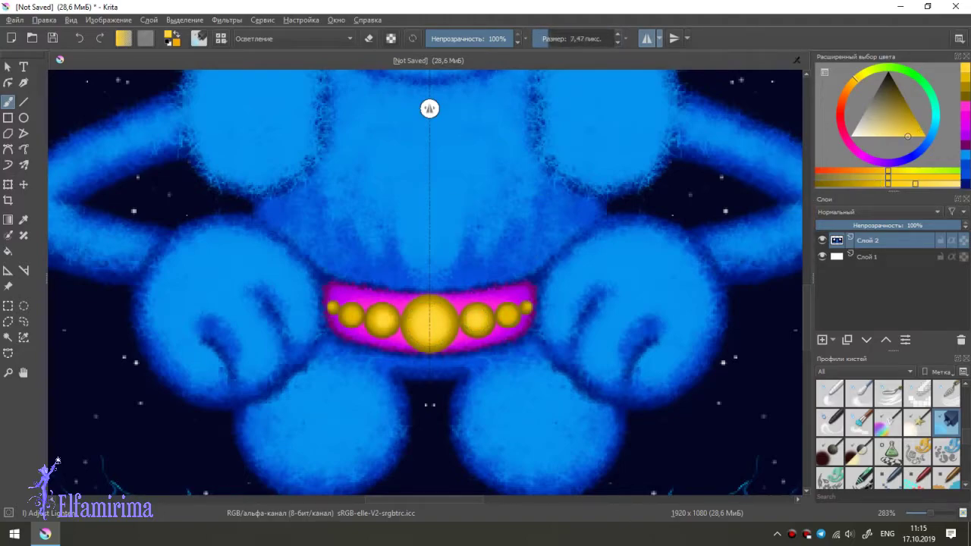
click(507, 315)
key(bracketleft)
key(bracketleft)
key(bracketleft)
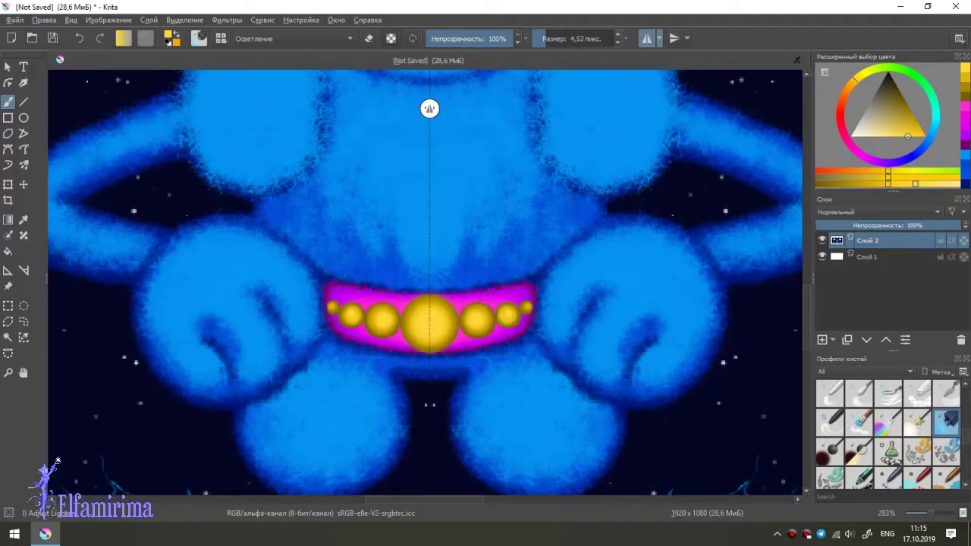
ctrl+click(431, 318)
key(bracketright)
key(bracketright)
key(bracketright)
drag(429, 324, 429, 328)
key(bracketright)
key(bracketright)
key(bracketleft)
key(bracketleft)
key(bracketleft)
key(bracketright)
key(bracketright)
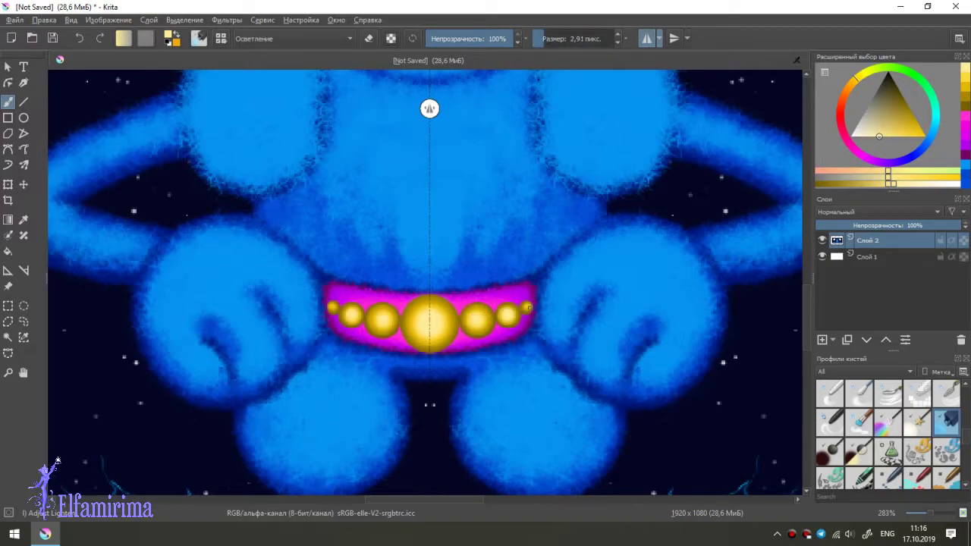
Step: Add a tiny white glint, then return to a blue normal-mode textured brush
ctrl+click(771, 203)
key(bracketright)
key(bracketright)
key(bracketright)
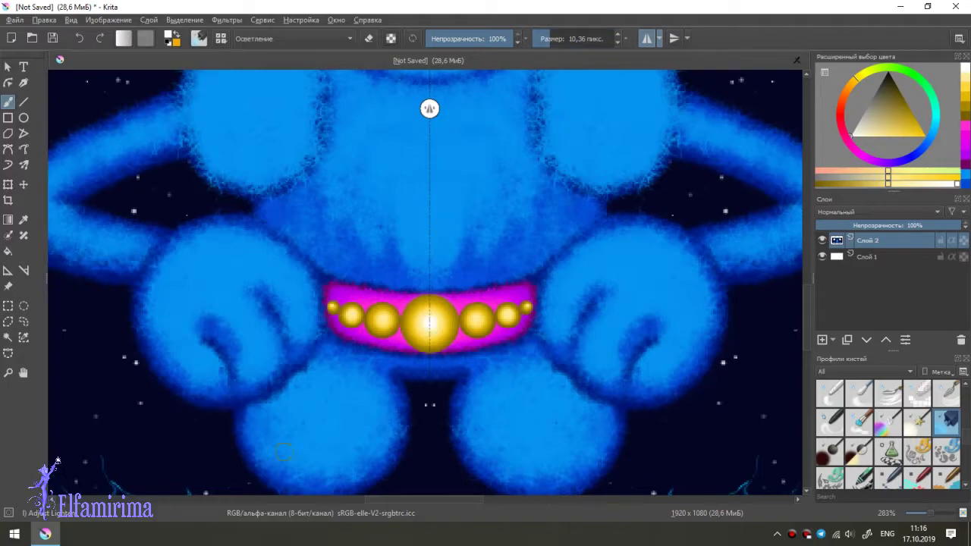
key(bracketleft)
key(bracketleft)
key(bracketleft)
key(bracketleft)
key(bracketleft)
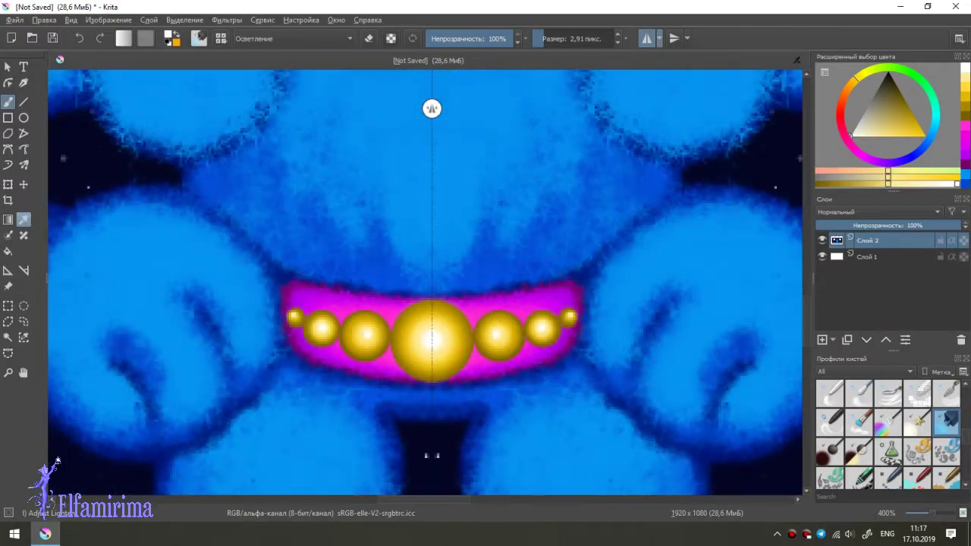
ctrl+click(88, 114)
click(947, 452)
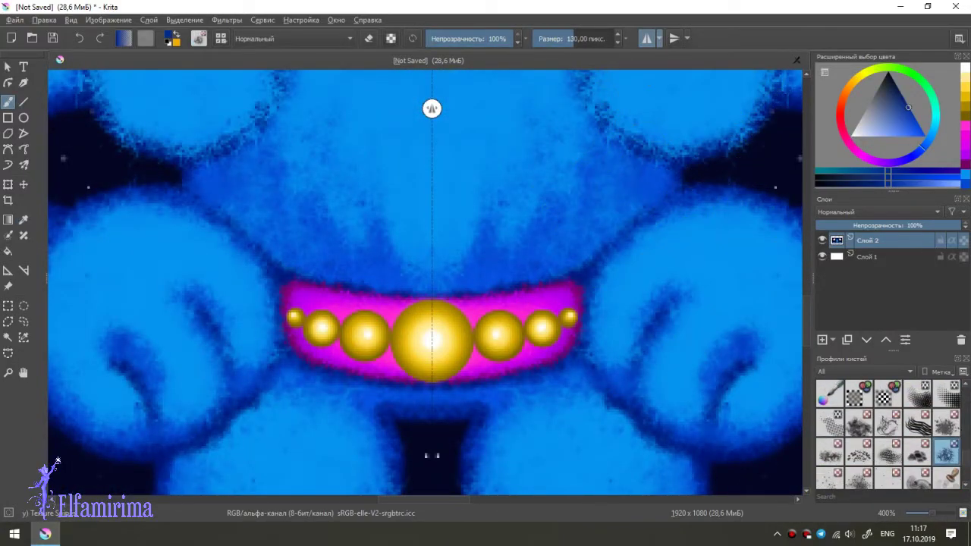
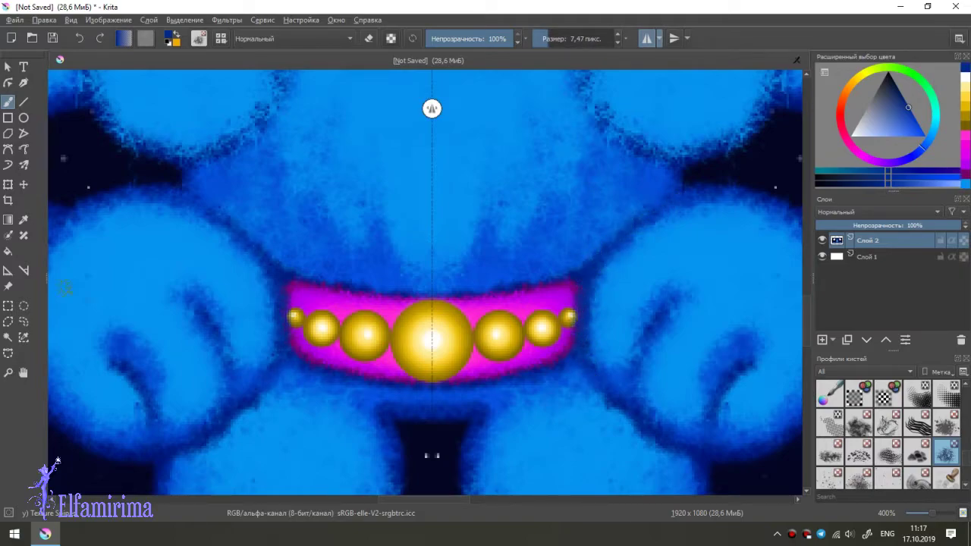
Step: Sample the dark navy of the night sky from the painting
key(p)
ctrl+click(588, 313)
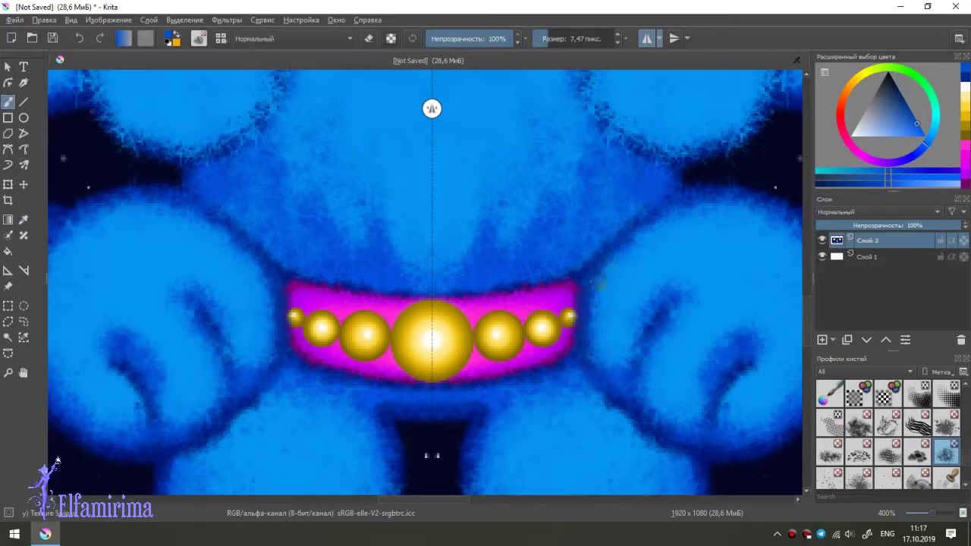
ctrl+click(599, 294)
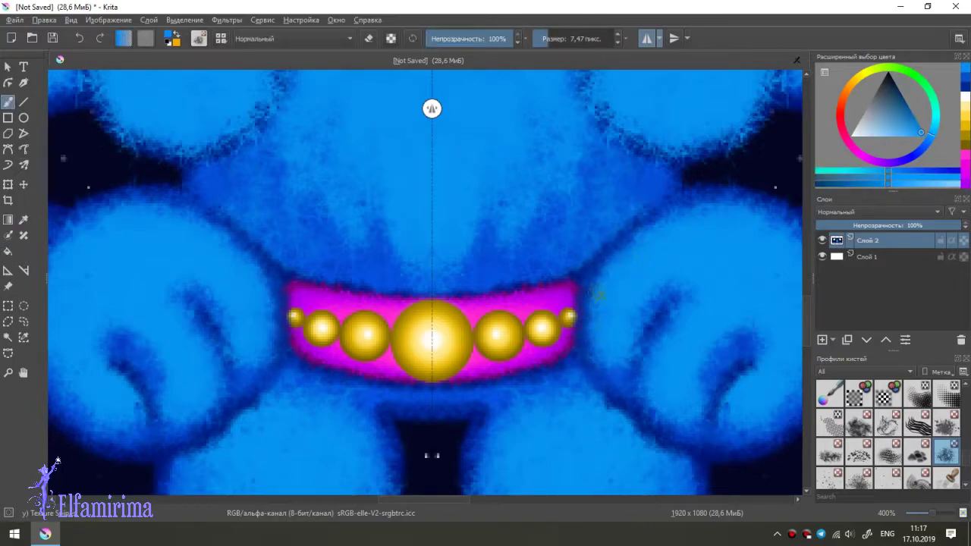
key(minus)
key(minus)
key(minus)
key(minus)
scroll(425, 282, up, 1)
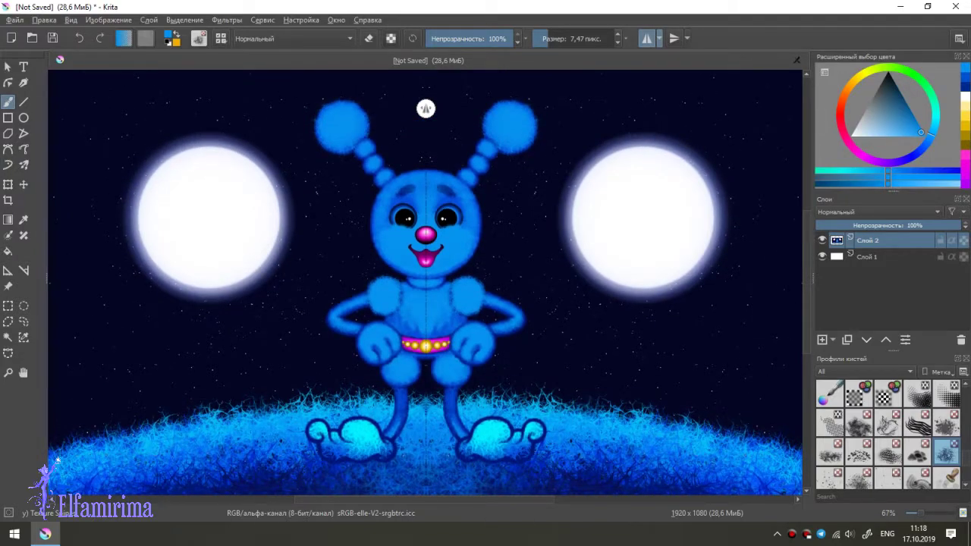
ctrl+click(425, 108)
Step: Zoom onto the bunny's eyes and nose and switch to a small Basic-2 brush
key(plus)
key(plus)
key(plus)
key(plus)
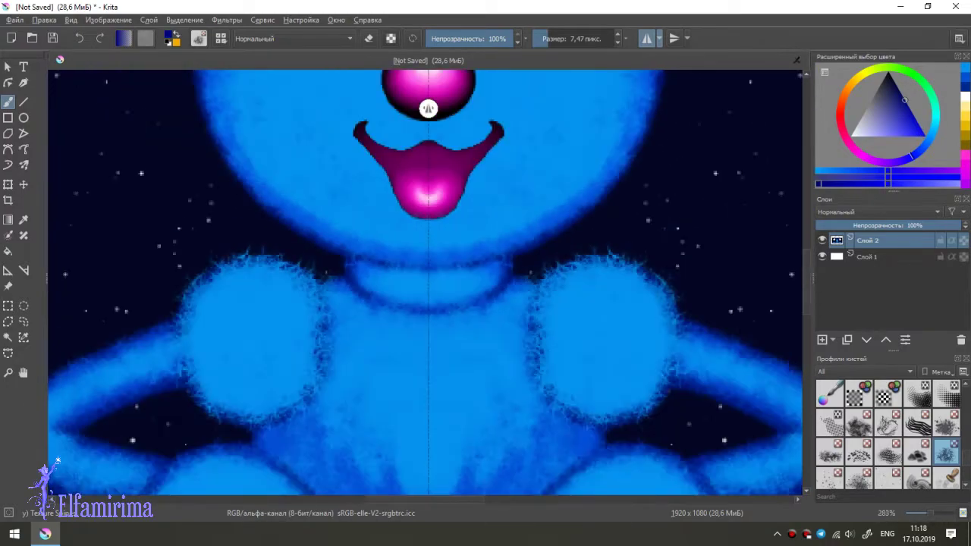
scroll(428, 108, up, 4)
key(plus)
drag(428, 109, 411, 109)
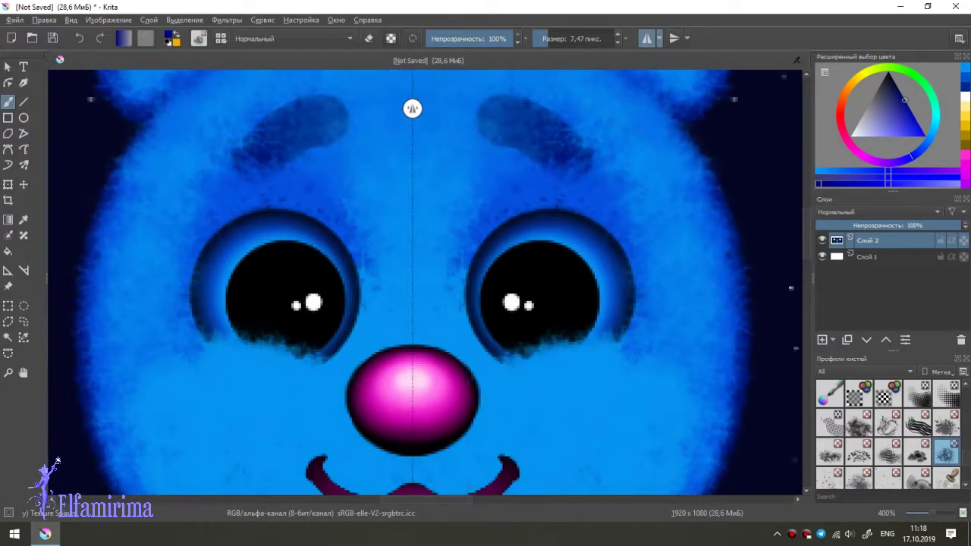
key(slash)
key(bracketleft)
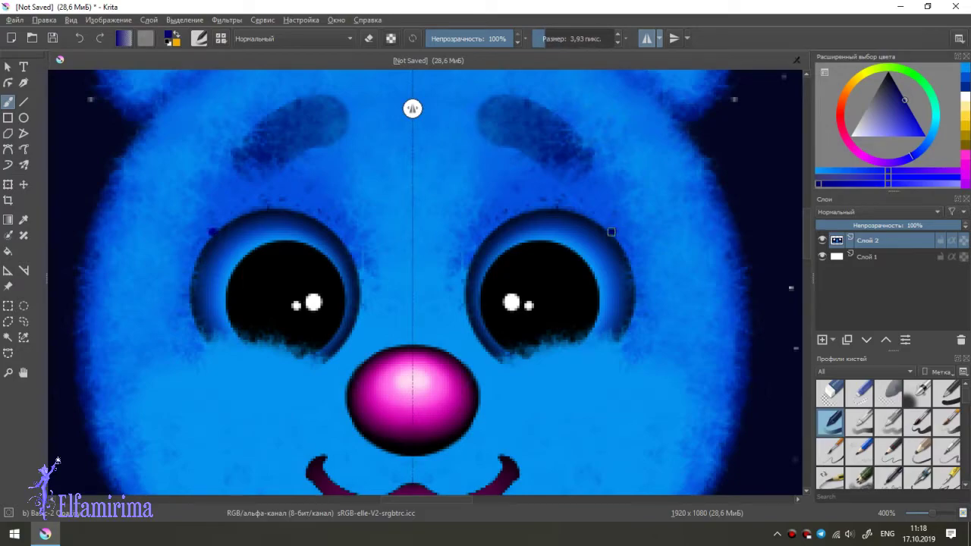
Step: Paint short dark blue mirrored eyelash dots above both eyes
key(bracketright)
key(bracketright)
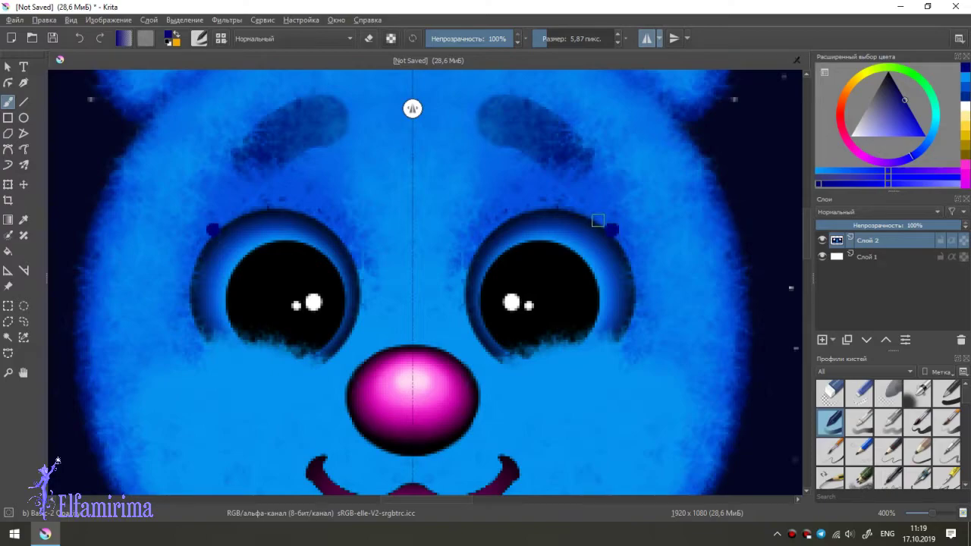
click(624, 243)
key(bracketleft)
key(bracketleft)
key(bracketleft)
key(bracketleft)
click(629, 258)
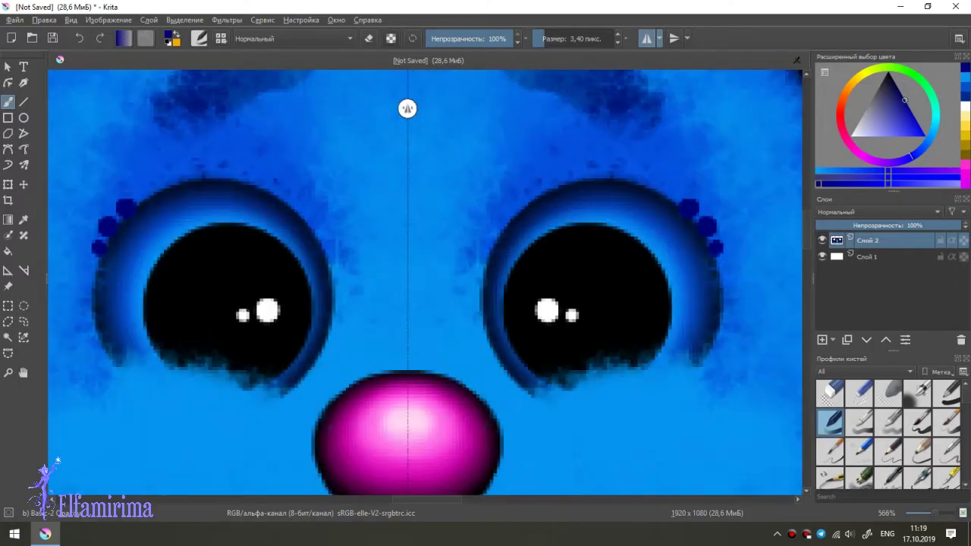
key(bracketright)
key(bracketright)
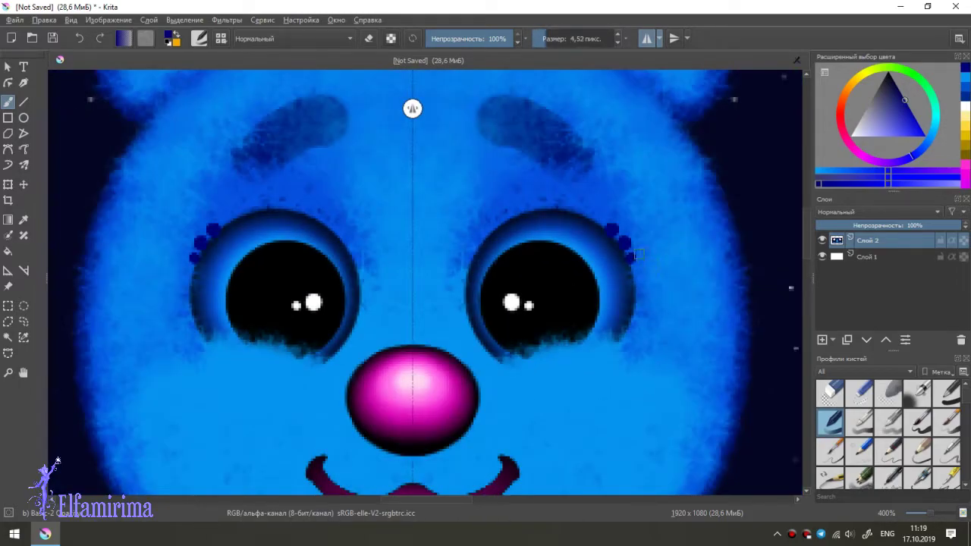
key(bracketleft)
key(bracketleft)
key(bracketleft)
key(bracketleft)
key(bracketleft)
key(bracketleft)
drag(631, 234, 633, 235)
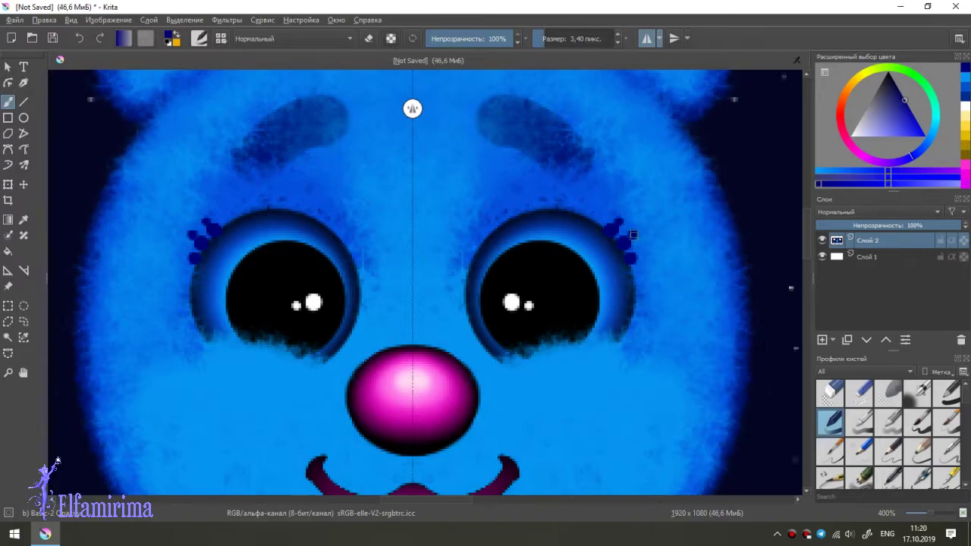
key(minus)
key(minus)
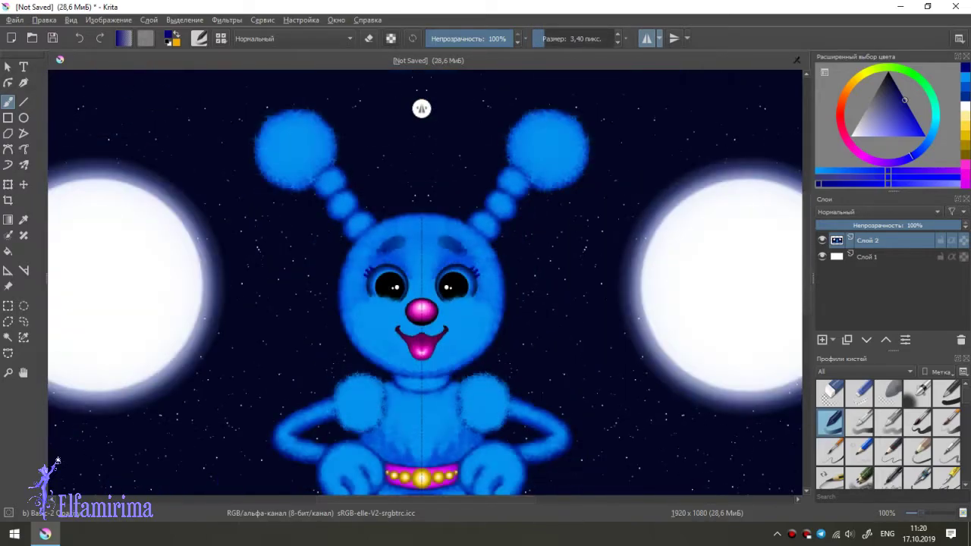
key(equal)
key(equal)
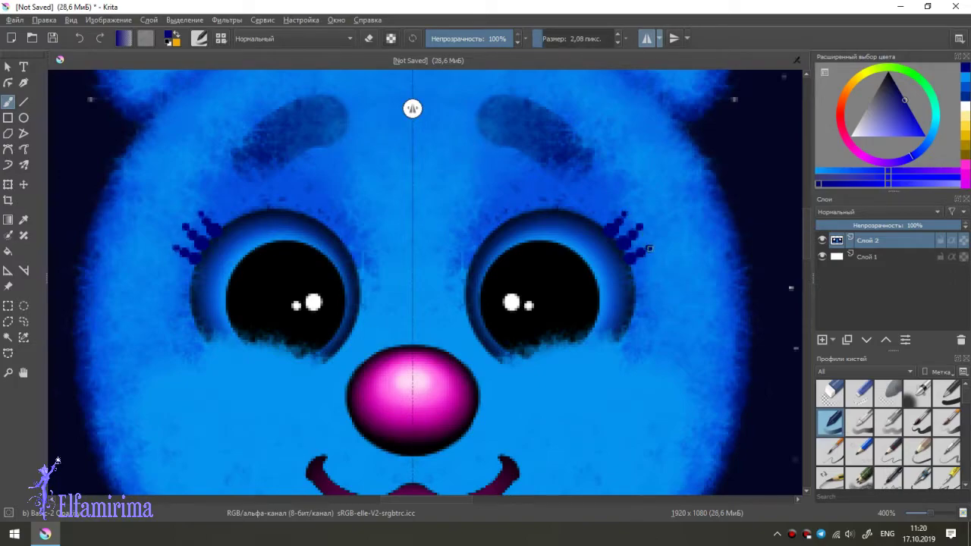
key(minus)
key(minus)
key(minus)
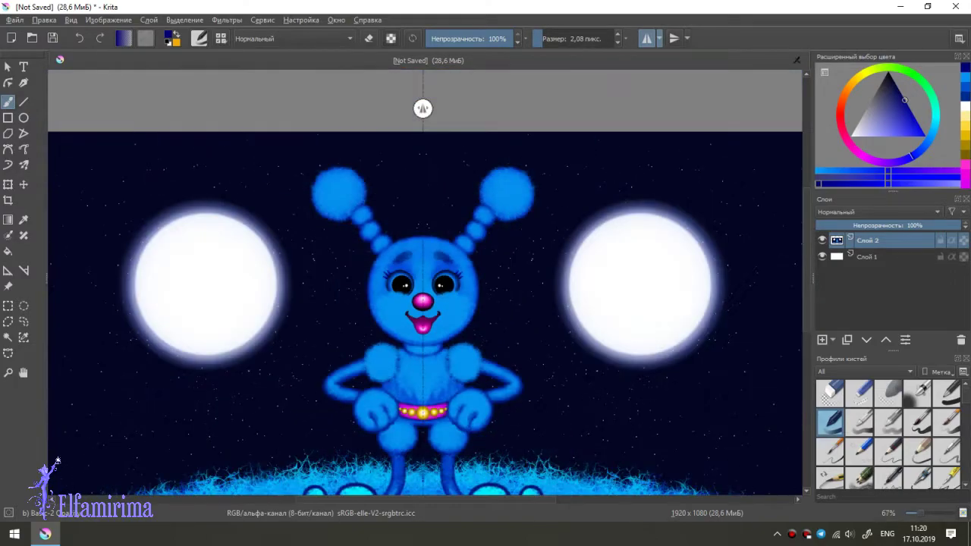
key(equal)
key(equal)
key(equal)
Step: Dot light cyan sparkle highlights onto both sets of eyelashes
ctrl+click(784, 242)
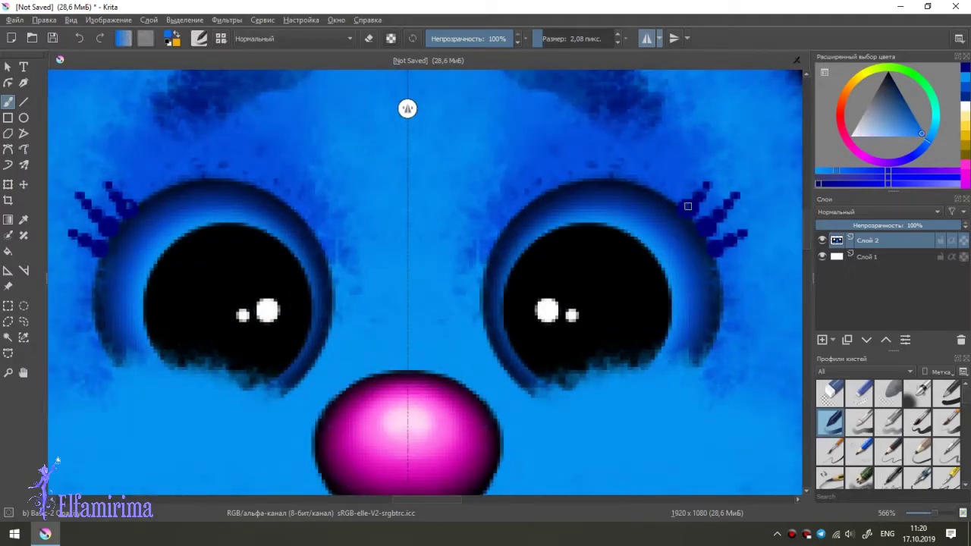
click(706, 224)
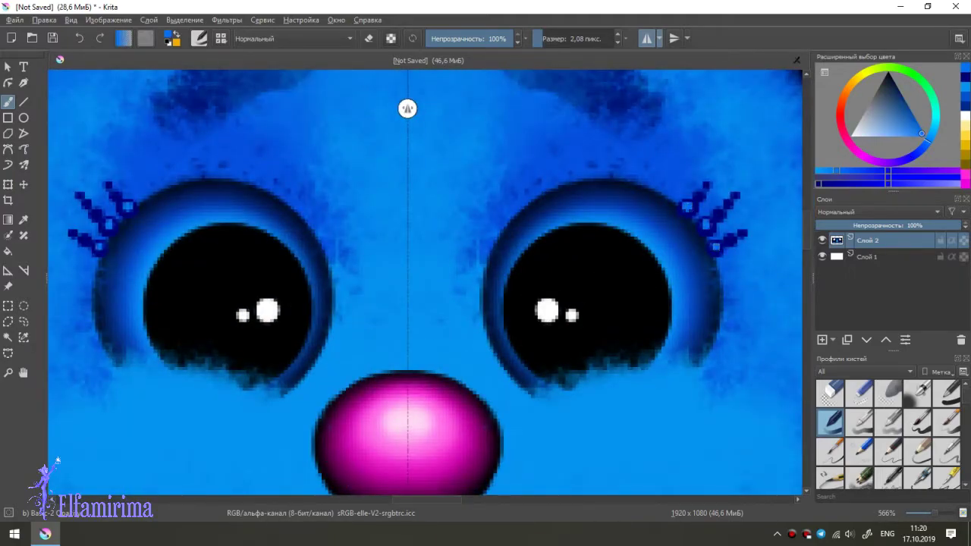
key(bracketright)
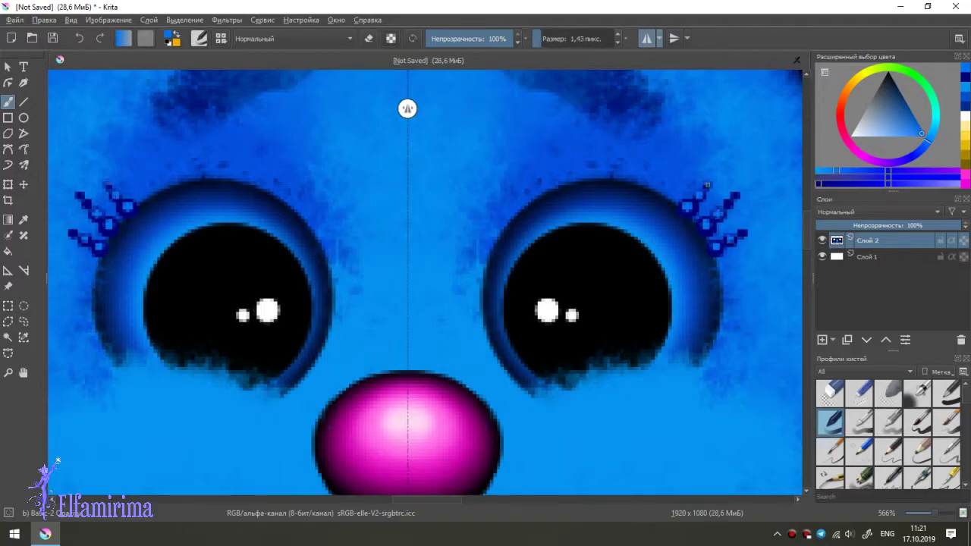
ctrl+click(686, 205)
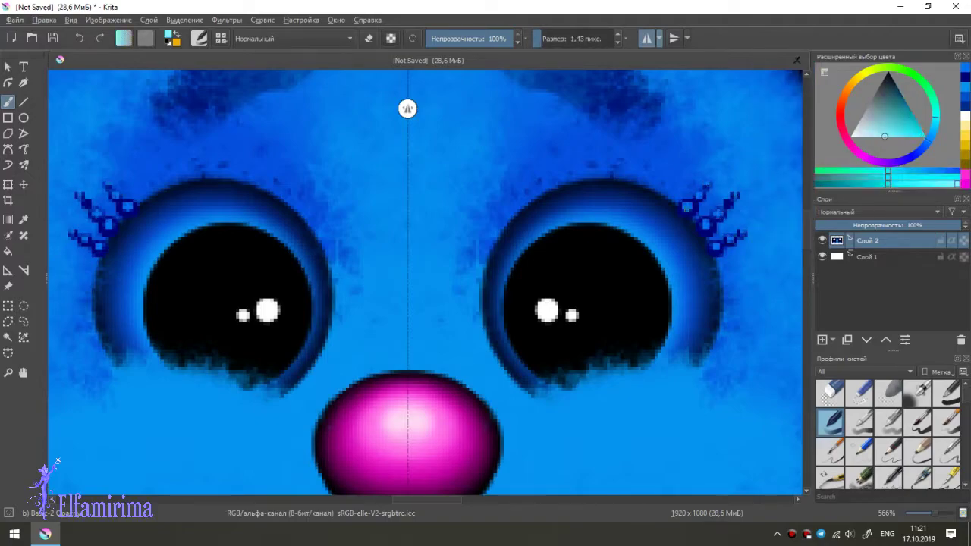
click(686, 205)
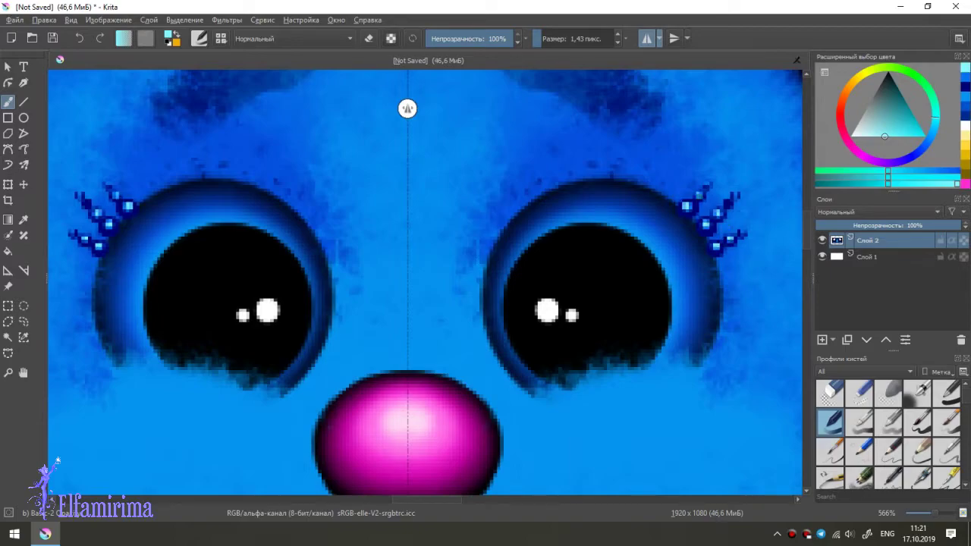
scroll(425, 280, down, 5)
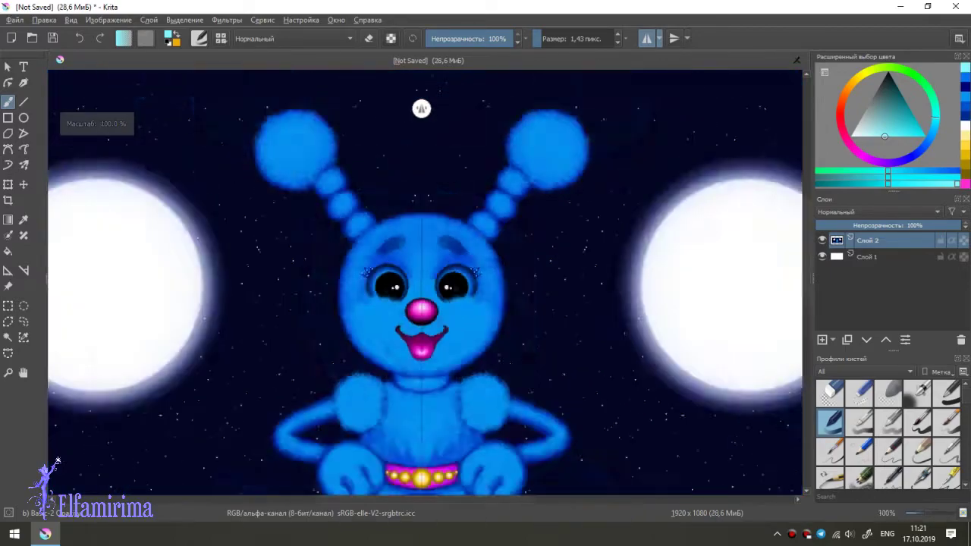
scroll(425, 280, up, 4)
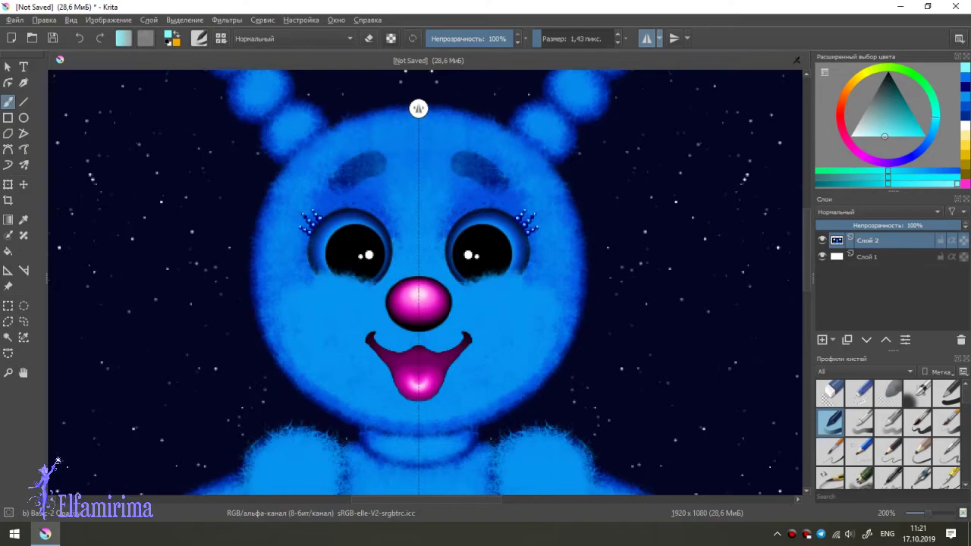
drag(425, 280, 450, 280)
Step: Pick light cyan and select a large textured fur brush
ctrl+click(530, 304)
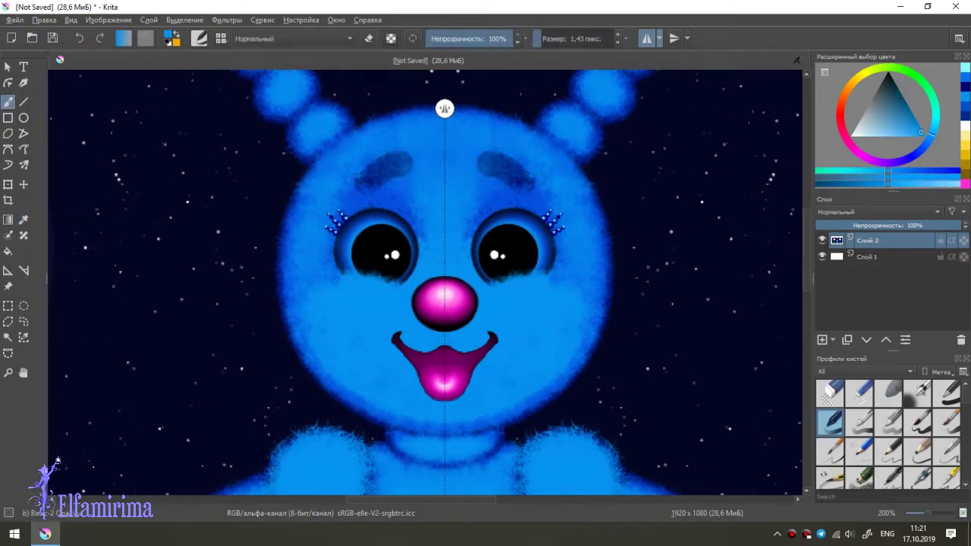
ctrl+click(784, 211)
scroll(888, 432, down, 3)
click(946, 453)
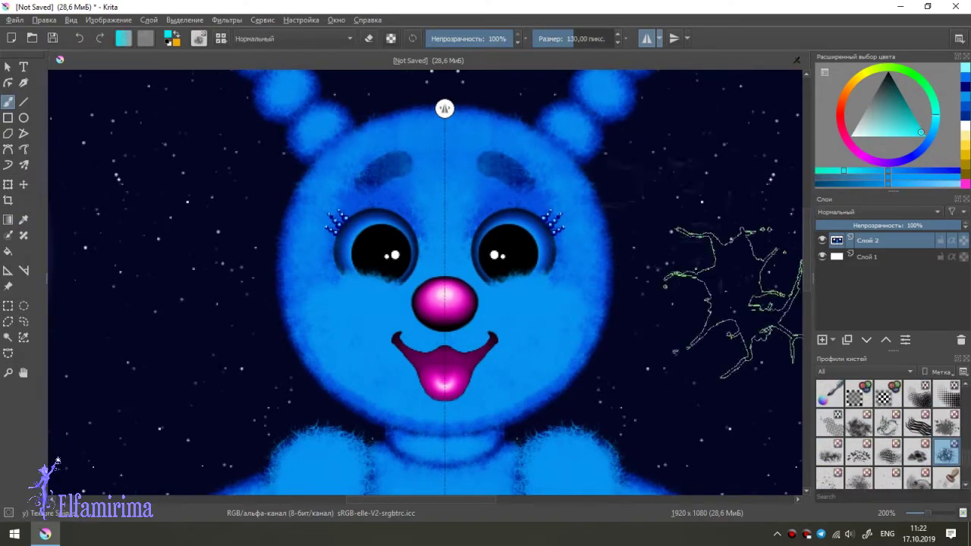
Step: Paint light cyan fur along the upper lip, mouth corners and both cheeks
drag(732, 303, 704, 303)
key(bracketleft)
key(bracketleft)
key(bracketleft)
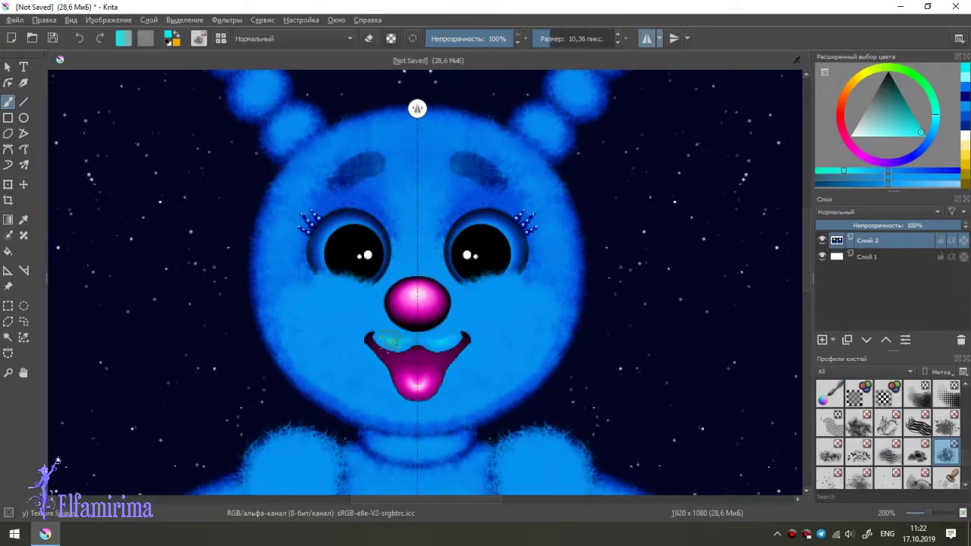
drag(377, 337, 399, 348)
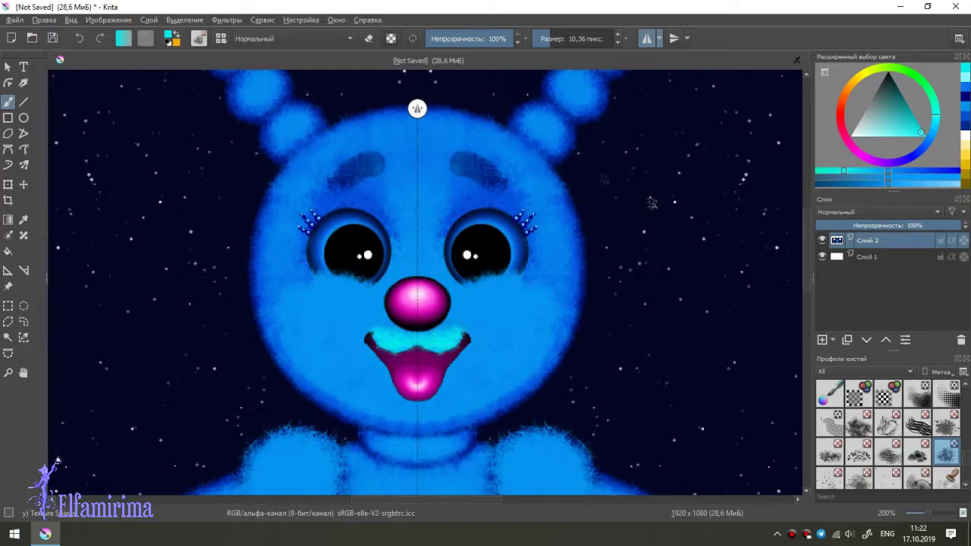
scroll(760, 247, down, 2)
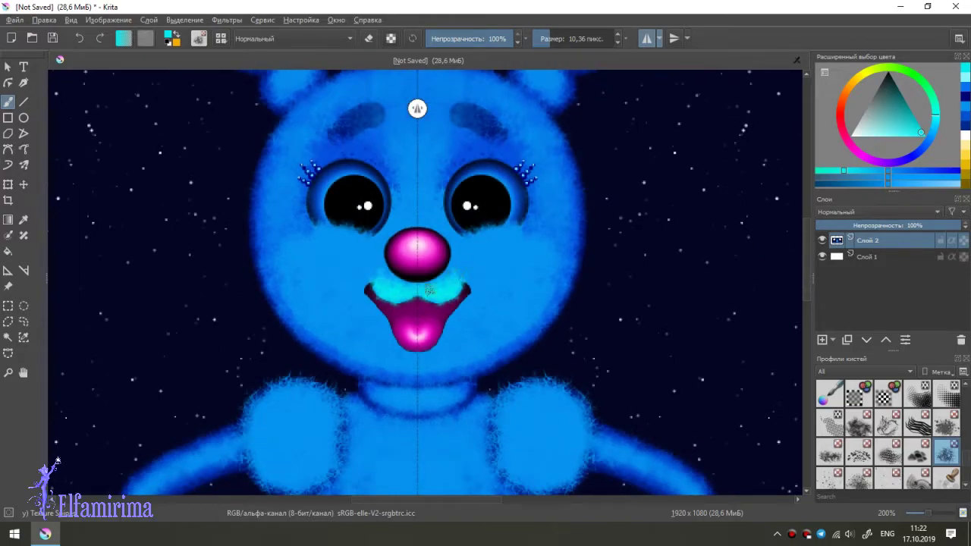
drag(369, 274, 374, 271)
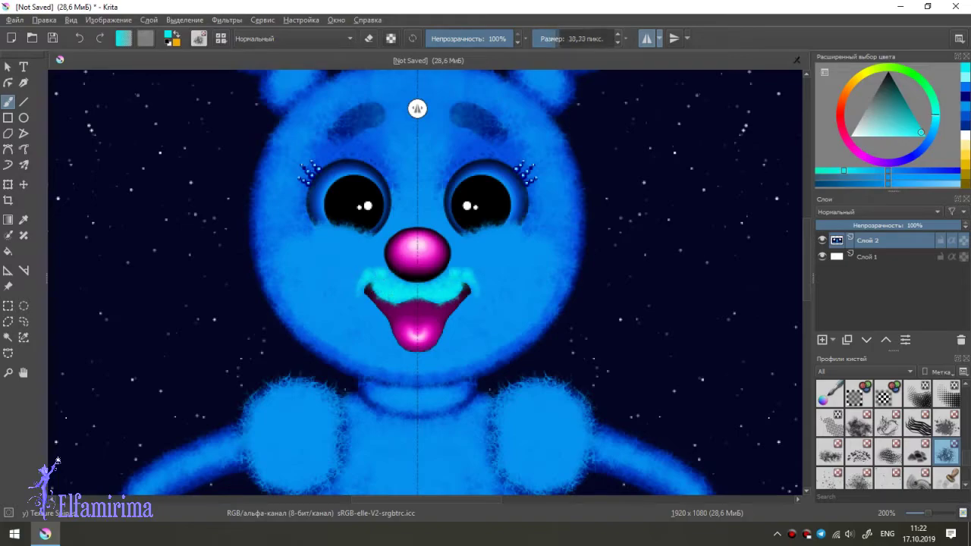
key(bracketleft)
mouse_move(490, 248)
mouse_down()
mouse_move(538, 267)
mouse_move(492, 282)
mouse_up()
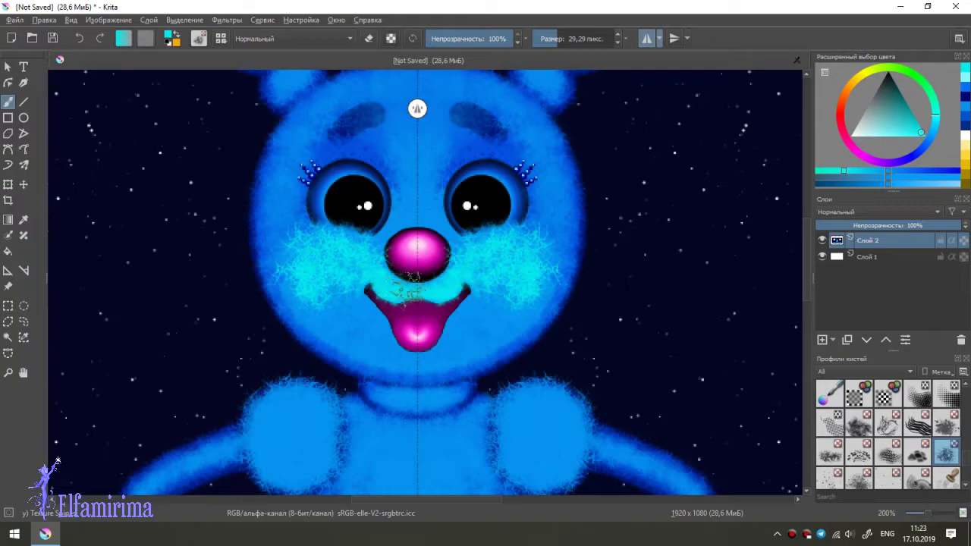
mouse_move(357, 269)
mouse_down()
mouse_move(300, 247)
mouse_move(405, 362)
mouse_up()
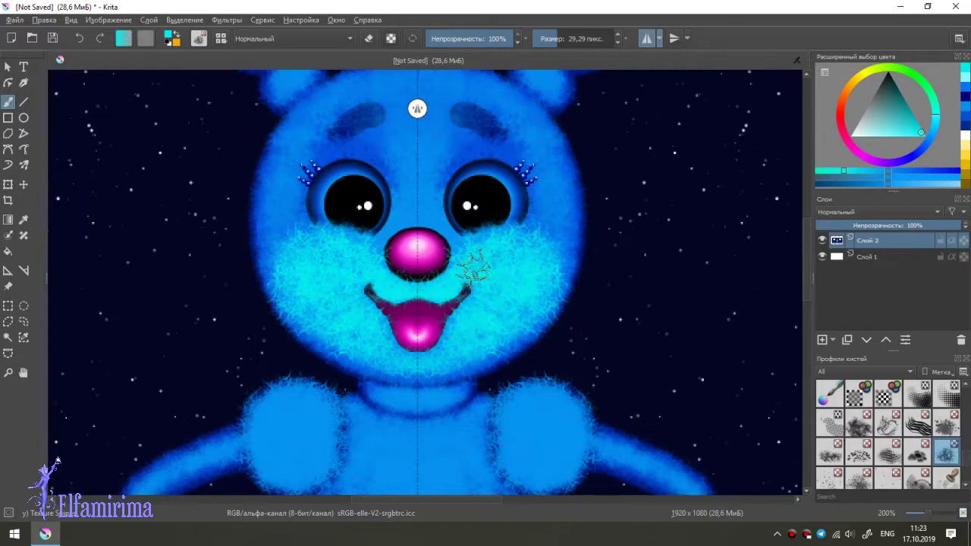
Step: Brighten the fur under the nose and add fine mirrored cheek strokes at about 20 px
key(bracketleft)
drag(454, 262, 505, 232)
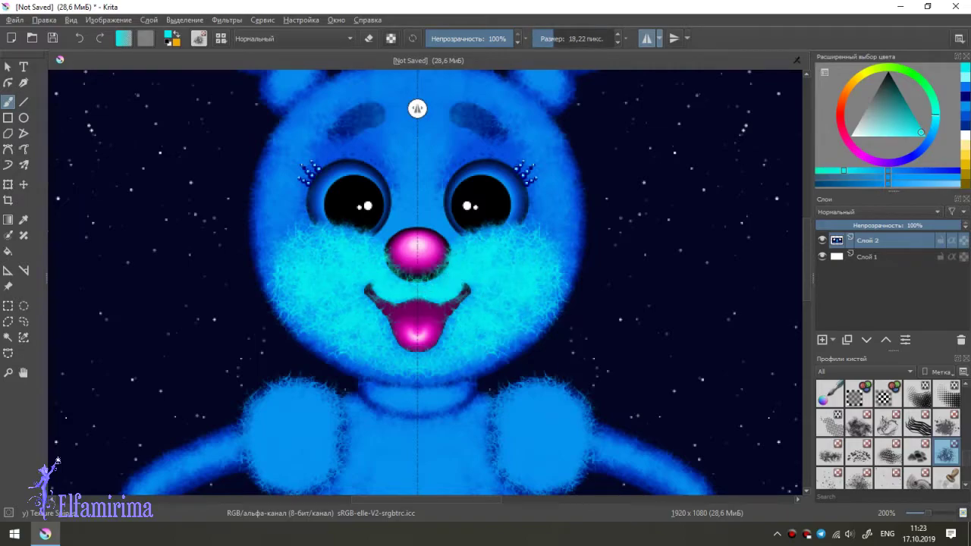
drag(432, 274, 409, 282)
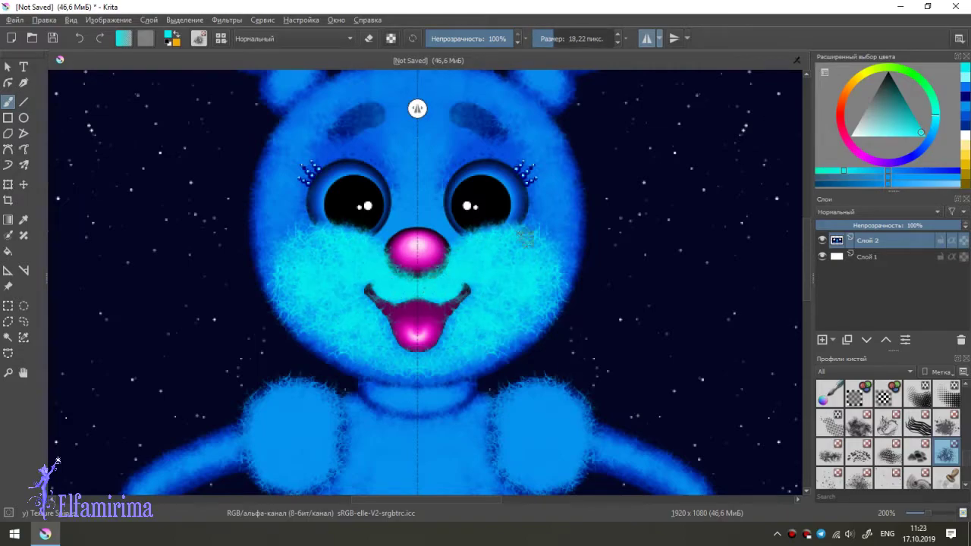
key(bracketright)
key(bracketright)
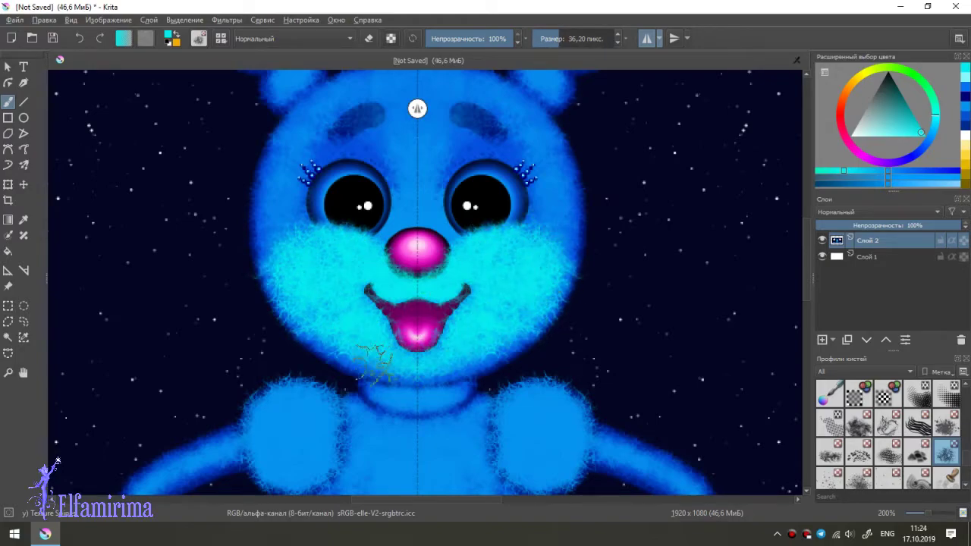
key(bracketleft)
key(bracketleft)
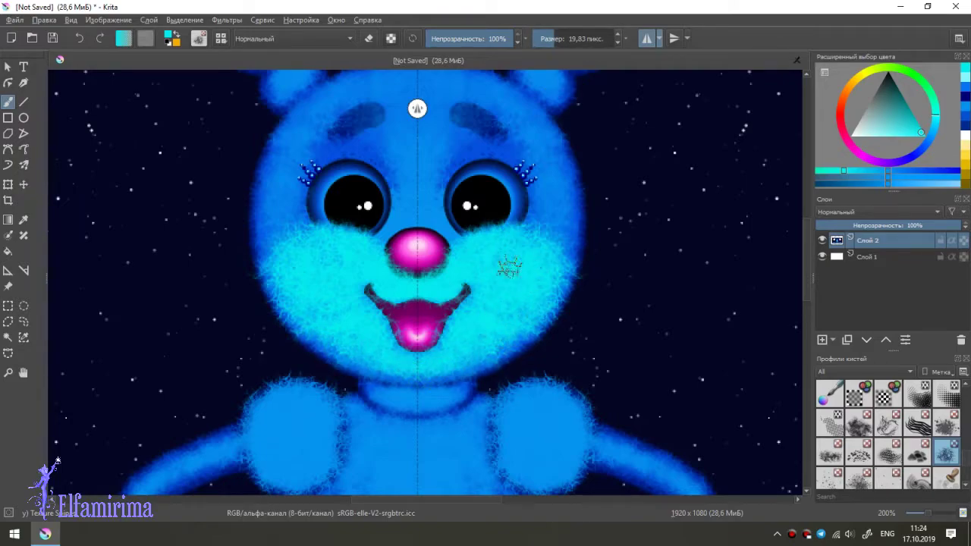
drag(512, 264, 520, 282)
drag(541, 331, 550, 317)
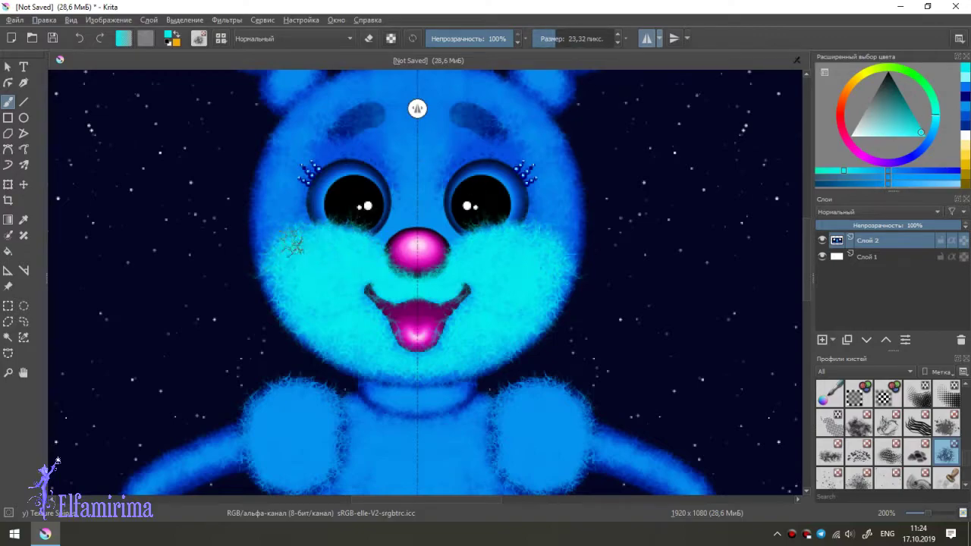
drag(455, 324, 500, 322)
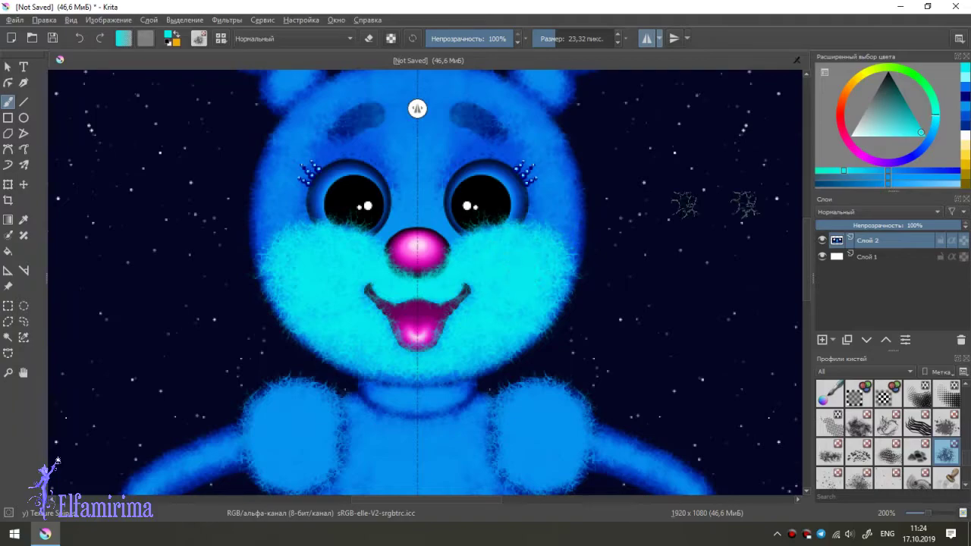
scroll(776, 234, up, 3)
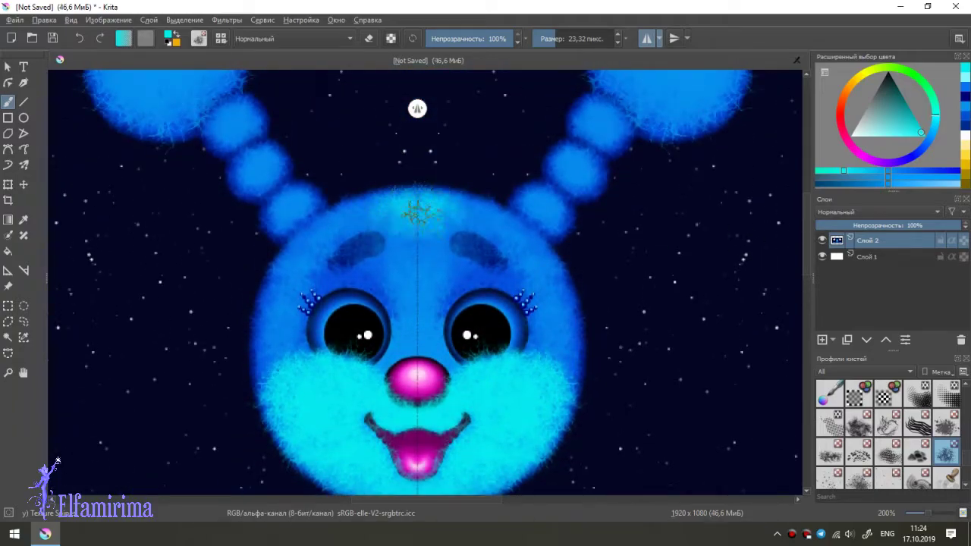
Step: Paint light fur highlights on the head top and near the brows and eyelashes
drag(410, 206, 417, 194)
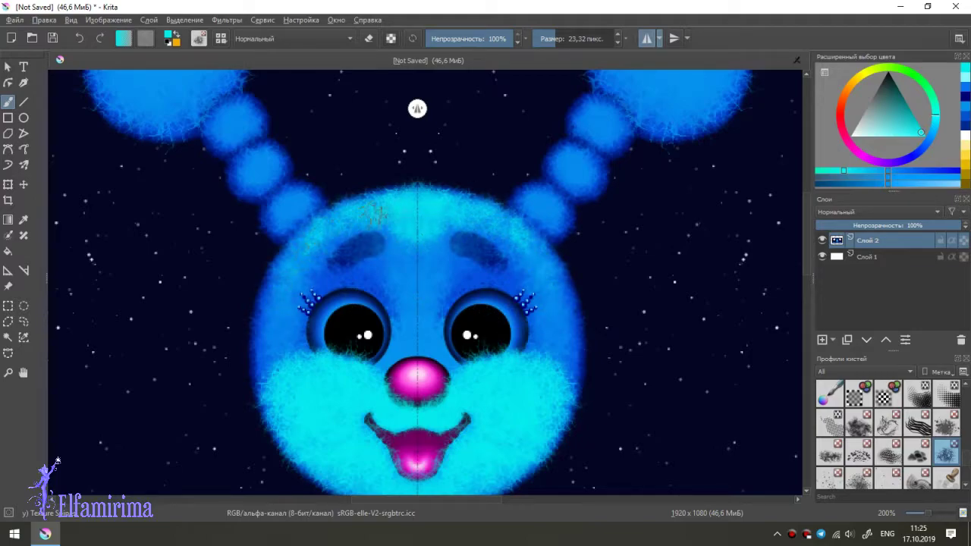
drag(531, 158, 516, 159)
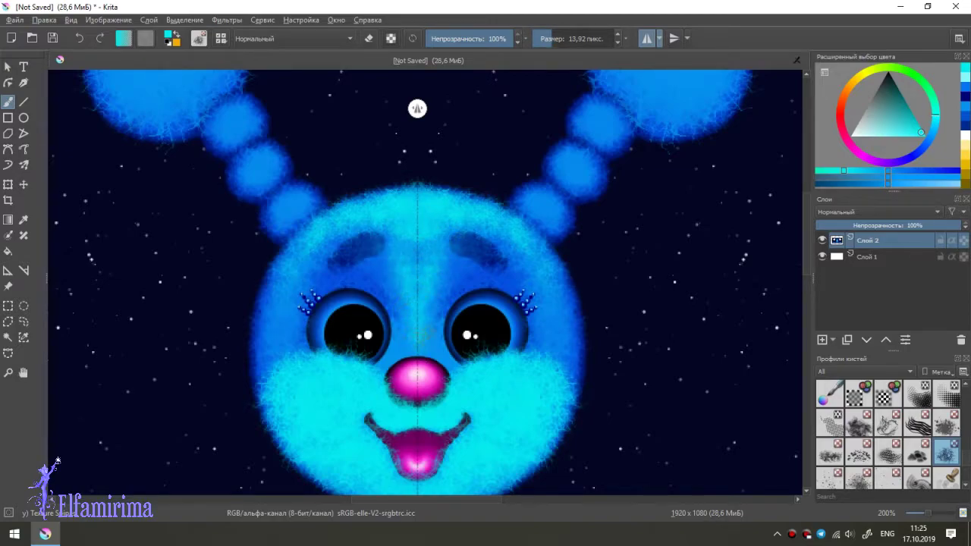
scroll(742, 269, down, 3)
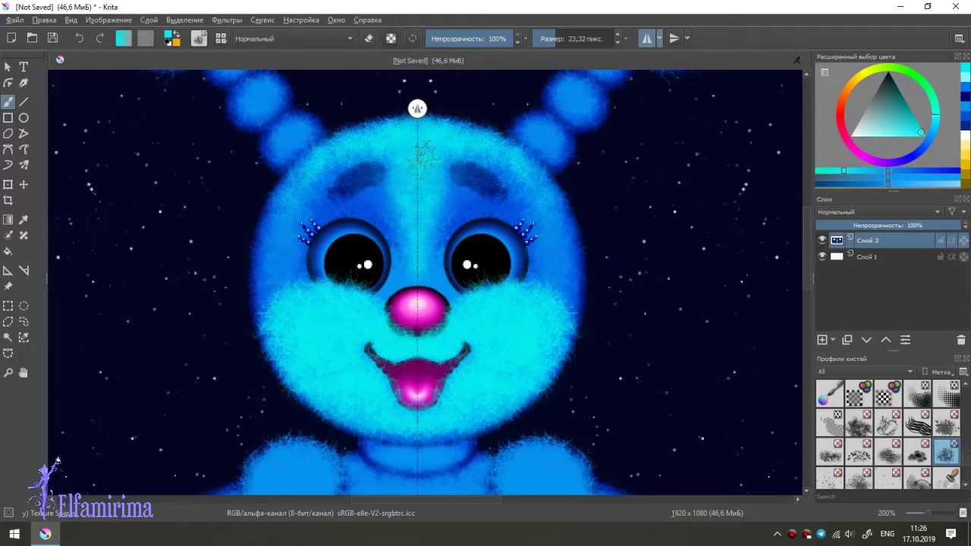
drag(438, 171, 455, 201)
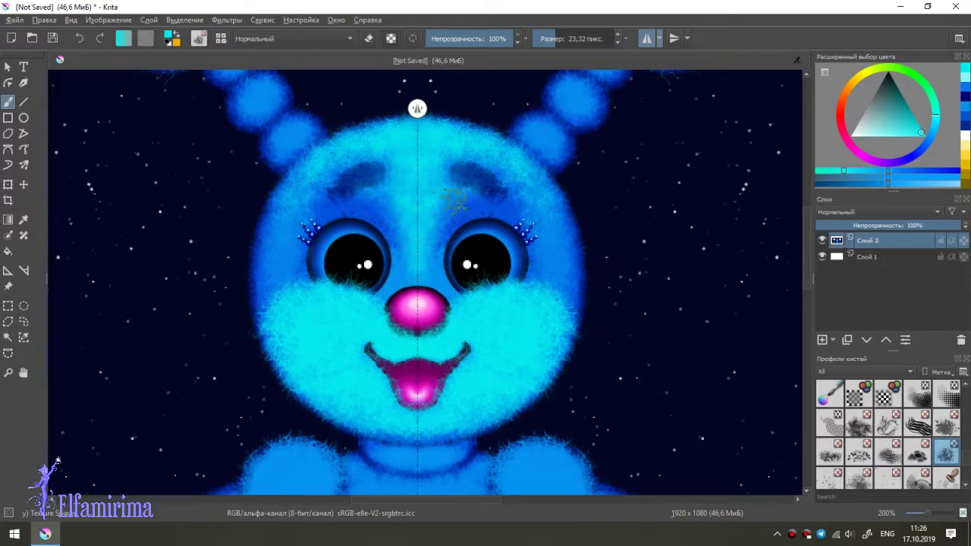
drag(284, 228, 281, 252)
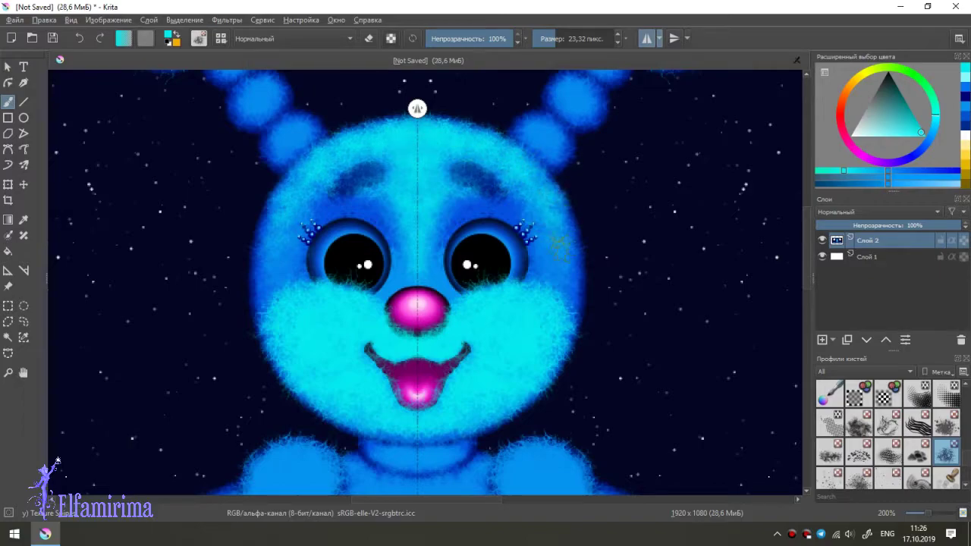
scroll(516, 197, up, 3)
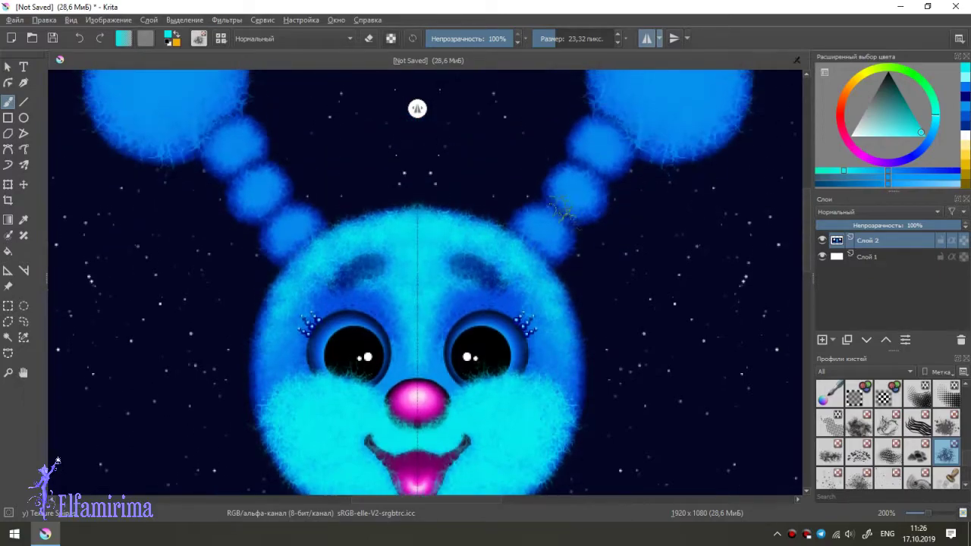
scroll(577, 258, up, 2)
Step: Brighten both ear balls with fluffy mirrored fur
drag(572, 262, 597, 210)
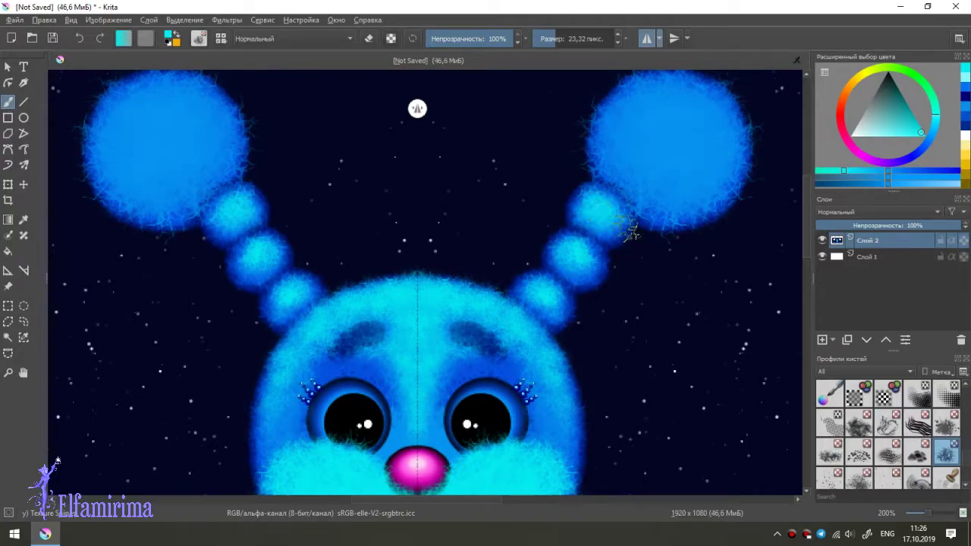
scroll(597, 212, up, 3)
drag(660, 243, 625, 228)
mouse_move(683, 212)
mouse_down()
mouse_move(645, 242)
mouse_move(649, 273)
mouse_up()
mouse_move(702, 288)
mouse_down()
mouse_move(645, 254)
mouse_move(639, 216)
mouse_move(672, 217)
mouse_move(639, 250)
mouse_move(715, 205)
mouse_move(639, 227)
mouse_move(639, 249)
mouse_move(653, 254)
mouse_up()
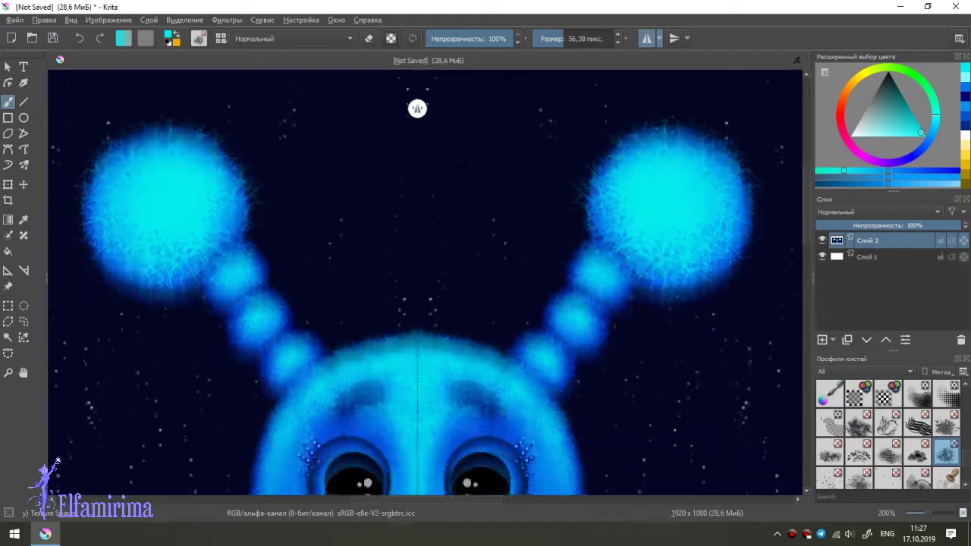
scroll(652, 254, up, 5)
scroll(415, 213, up, 1)
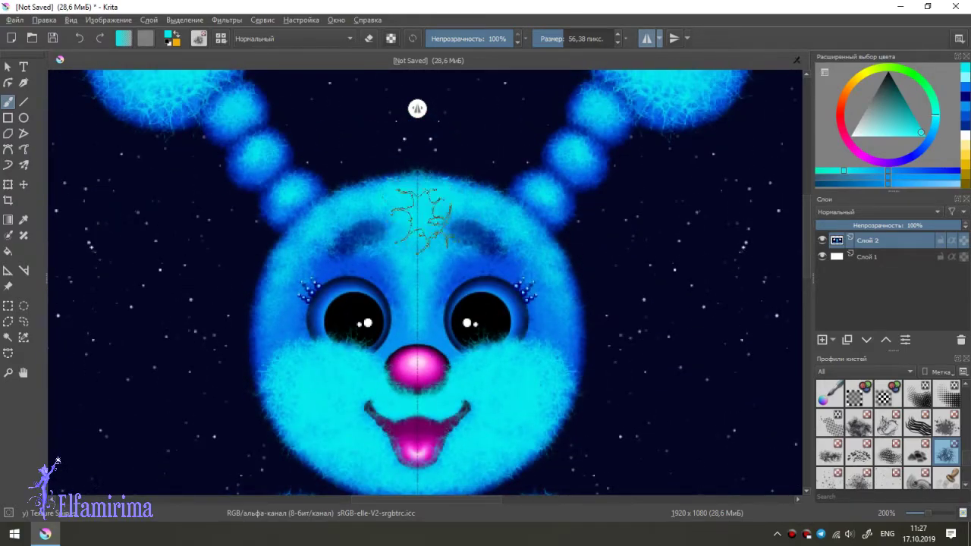
scroll(416, 212, down, 1)
scroll(417, 108, down, 3)
Step: Add light fur highlights to both shoulders and down the chest, then zoom out
mouse_move(561, 284)
mouse_down()
mouse_move(523, 315)
mouse_move(539, 341)
mouse_up()
mouse_move(508, 292)
mouse_down()
mouse_move(584, 357)
mouse_move(500, 326)
mouse_up()
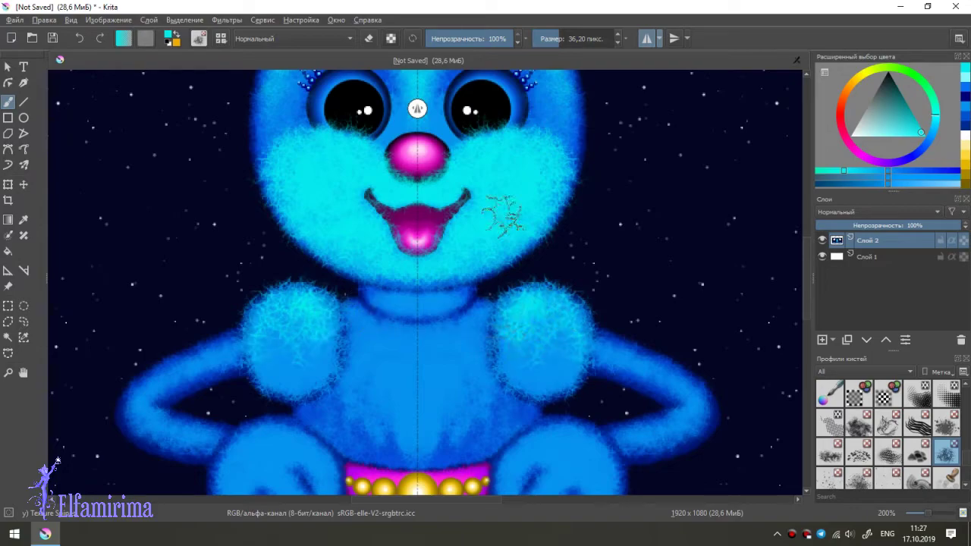
drag(417, 307, 390, 307)
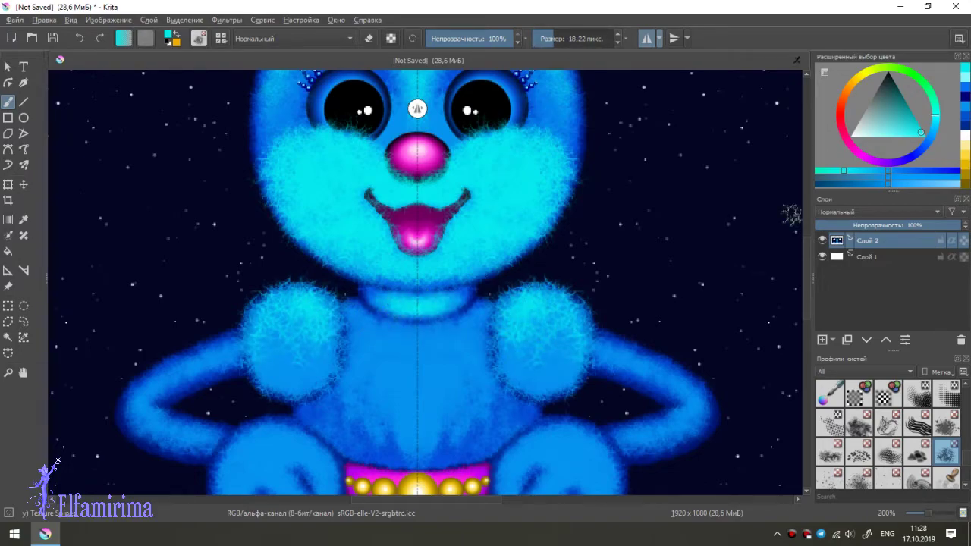
scroll(483, 281, down, 2)
drag(425, 243, 429, 326)
drag(429, 288, 429, 314)
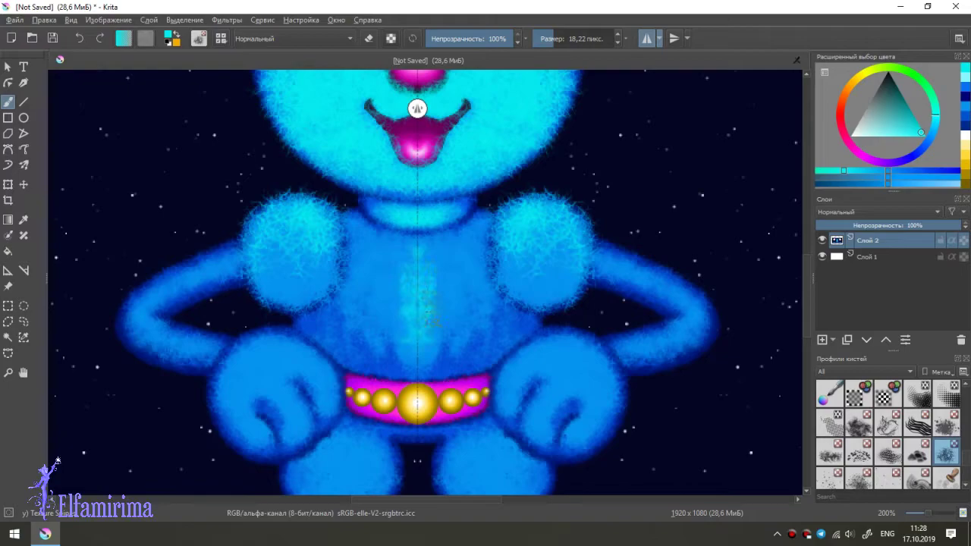
mouse_move(371, 288)
mouse_down()
mouse_move(349, 235)
mouse_move(397, 299)
mouse_move(343, 276)
mouse_up()
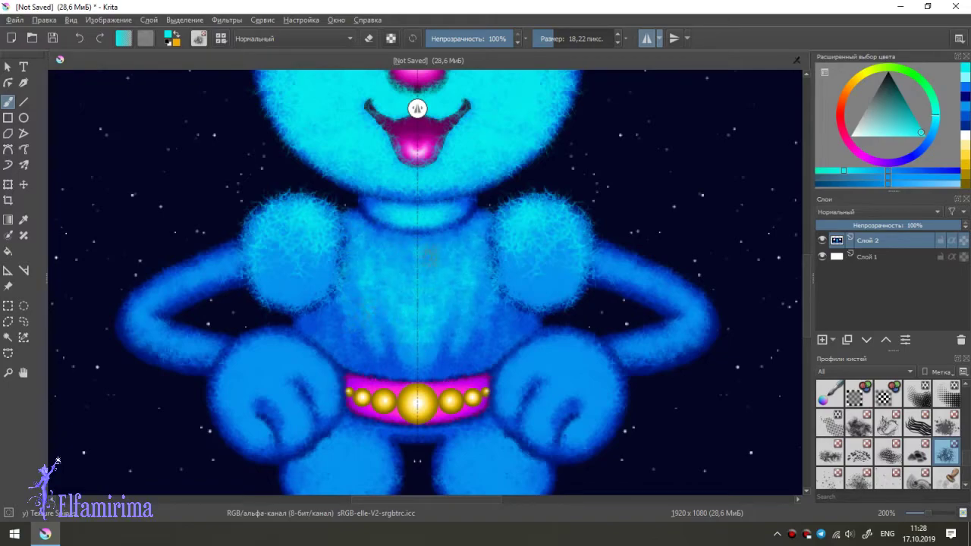
drag(430, 286, 419, 358)
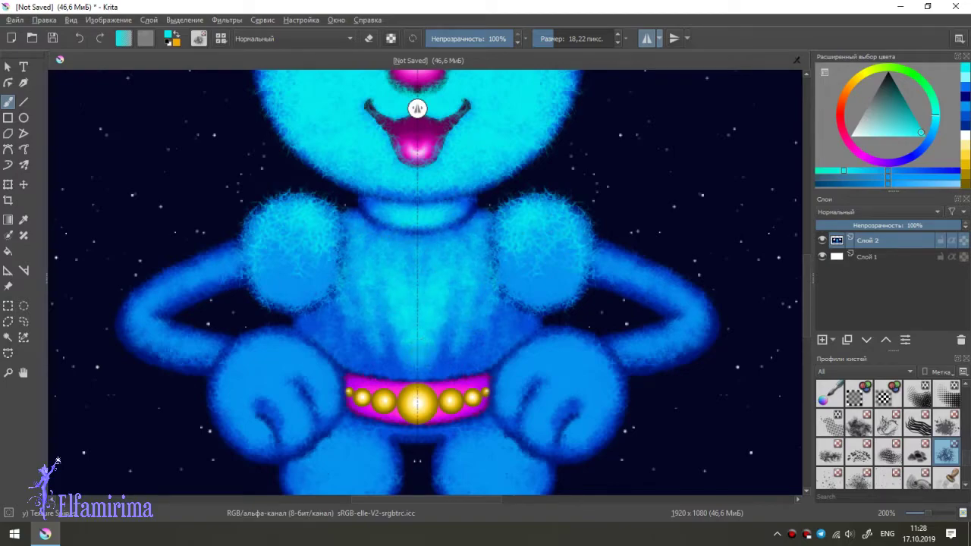
key(bracketright)
key(bracketright)
key(bracketright)
drag(572, 235, 532, 297)
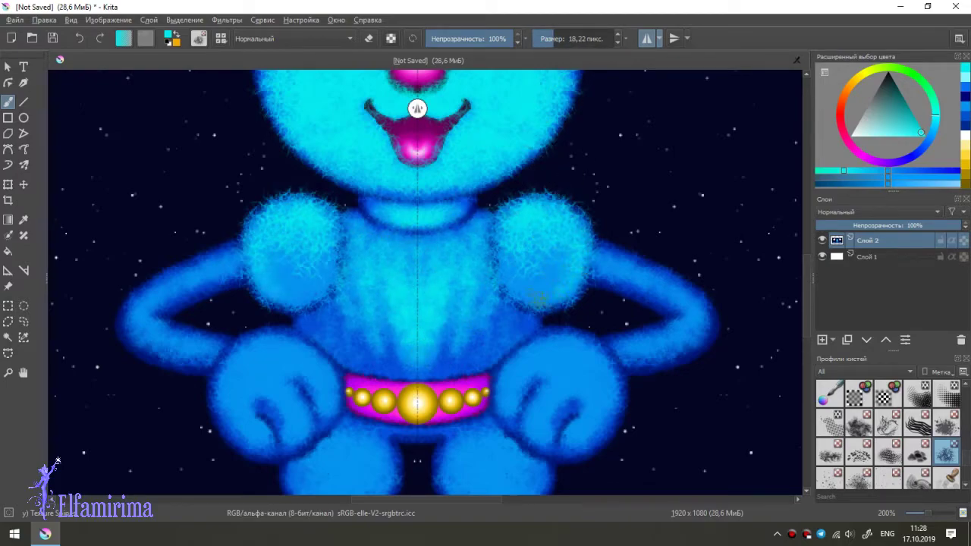
key(minus)
key(minus)
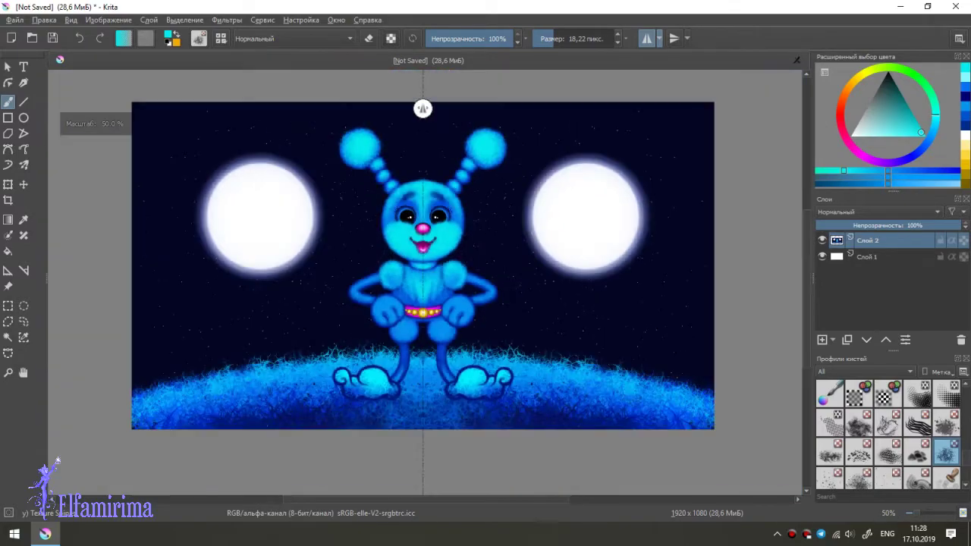
Step: Highlight the outer edges of both arms and brighten both knees with light fur
key(plus)
key(plus)
key(plus)
key(minus)
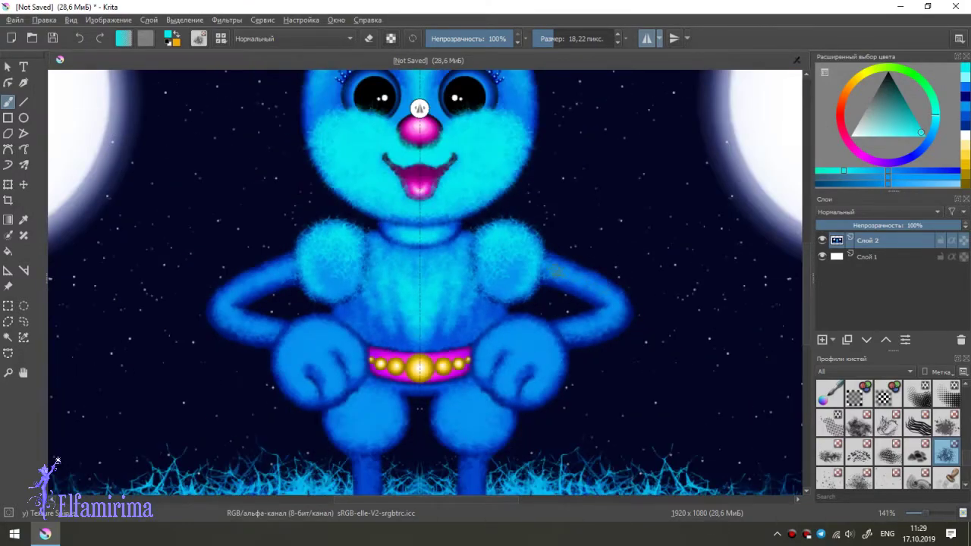
drag(565, 330, 614, 297)
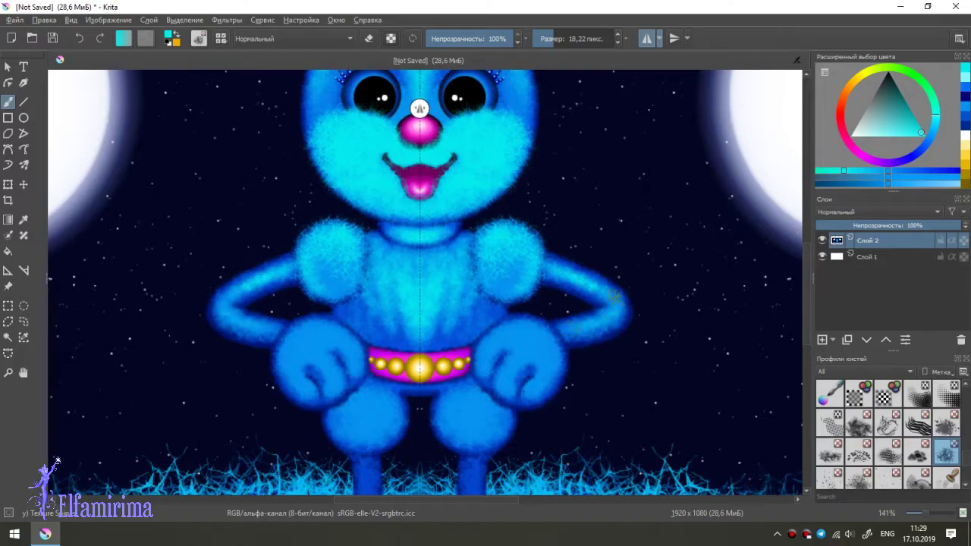
scroll(514, 322, down, 2)
mouse_move(492, 307)
mouse_down()
mouse_move(525, 299)
mouse_move(551, 319)
mouse_up()
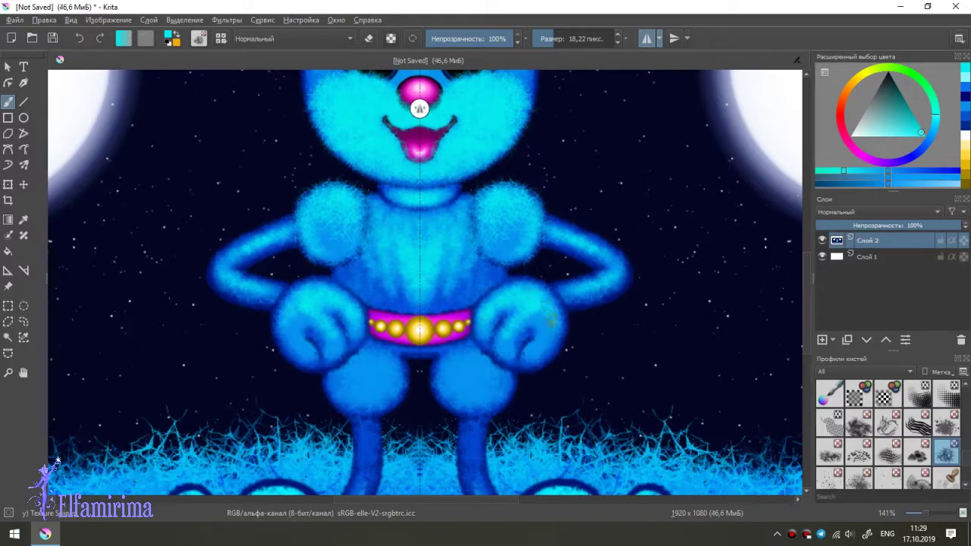
drag(503, 333, 504, 353)
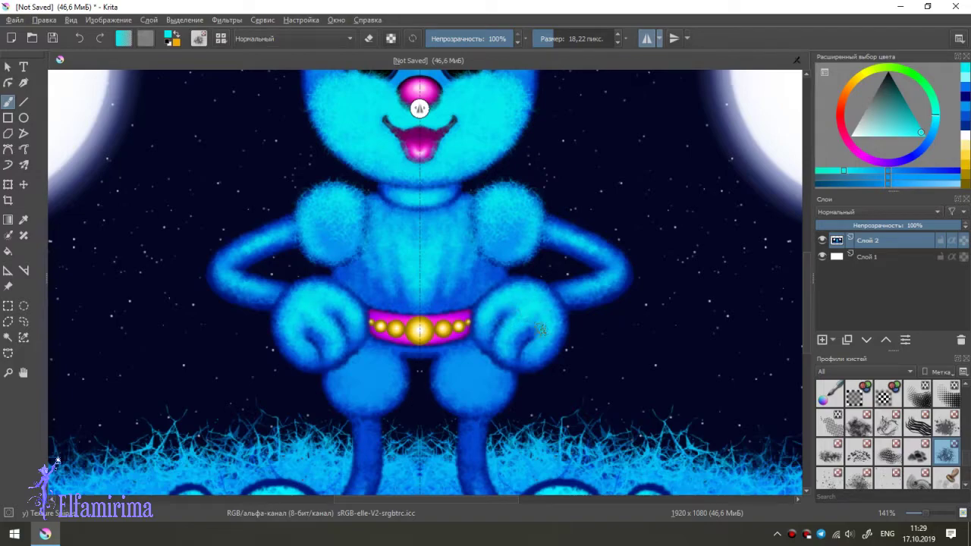
scroll(437, 186, down, 2)
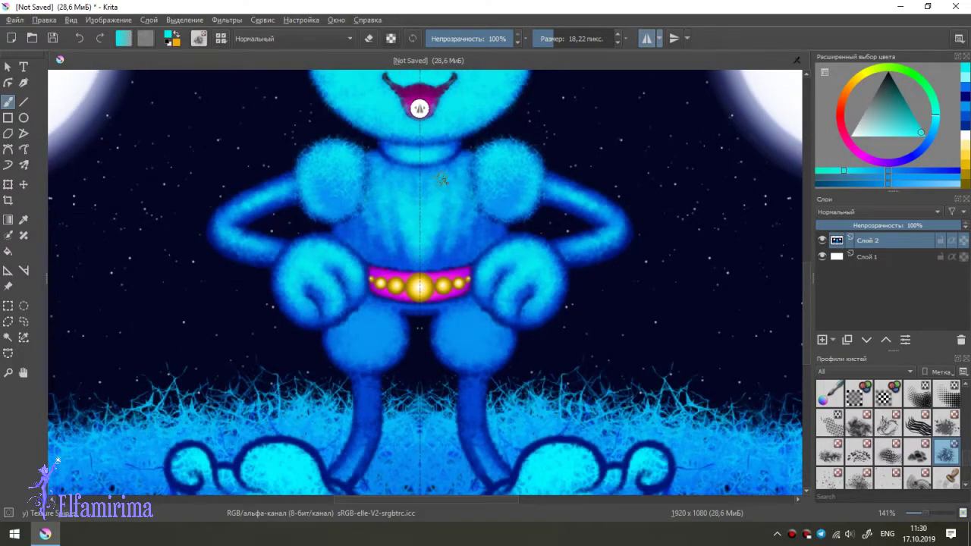
mouse_move(461, 338)
mouse_down()
mouse_move(478, 330)
mouse_move(467, 345)
mouse_move(450, 336)
mouse_move(500, 339)
mouse_up()
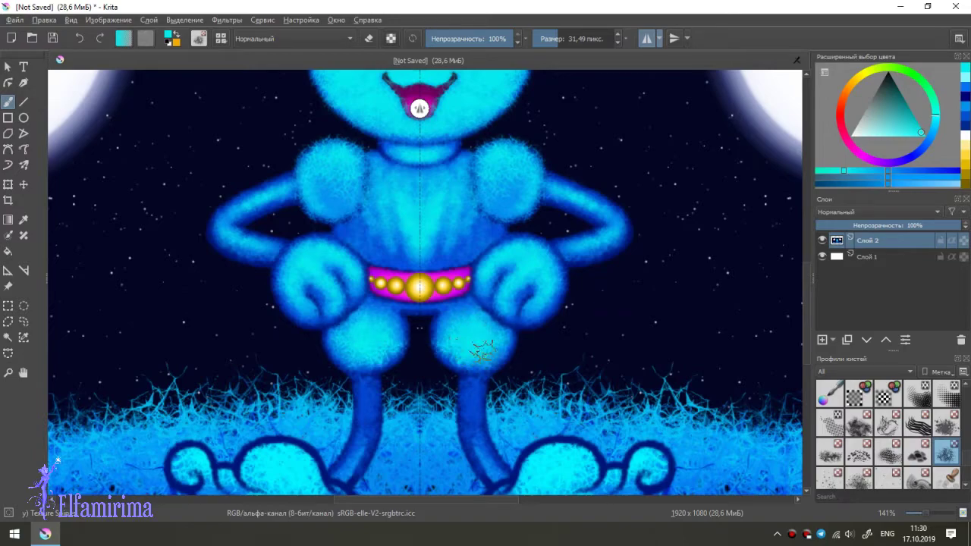
Step: Dab light mirrored fur on the lower legs, the tops of both feet and the inner ankles
scroll(482, 349, down, 3)
key(bracketleft)
key(bracketleft)
key(bracketleft)
mouse_move(499, 395)
mouse_down()
mouse_move(477, 360)
mouse_move(473, 318)
mouse_move(485, 395)
mouse_move(473, 333)
mouse_move(476, 342)
mouse_up()
key(bracketright)
key(bracketright)
key(bracketright)
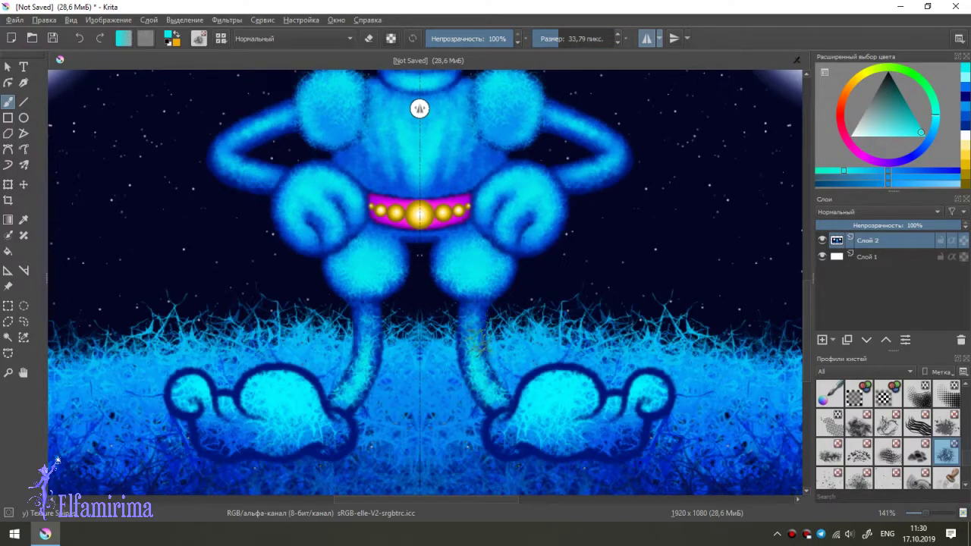
drag(500, 413, 489, 391)
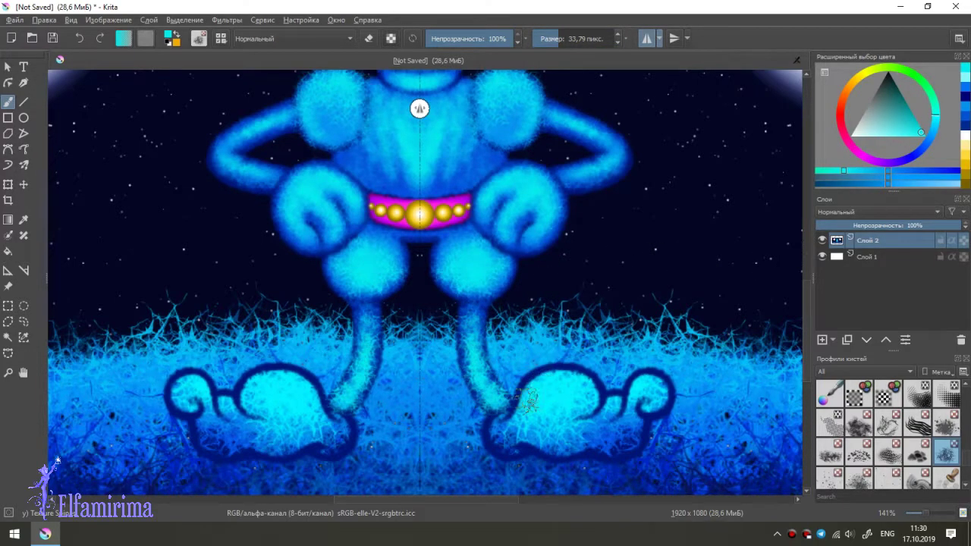
key(bracketleft)
key(bracketleft)
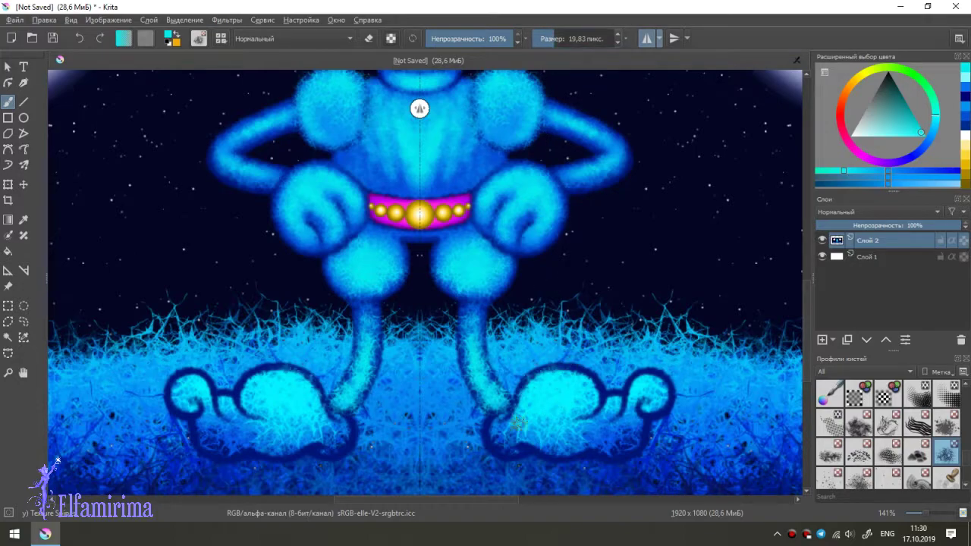
mouse_move(554, 379)
mouse_down()
mouse_move(587, 376)
mouse_move(581, 413)
mouse_move(576, 383)
mouse_move(523, 395)
mouse_move(614, 398)
mouse_move(609, 408)
mouse_move(637, 375)
mouse_move(667, 398)
mouse_move(649, 412)
mouse_up()
drag(489, 421, 497, 432)
mouse_move(345, 420)
mouse_down()
mouse_move(326, 447)
mouse_move(387, 313)
mouse_up()
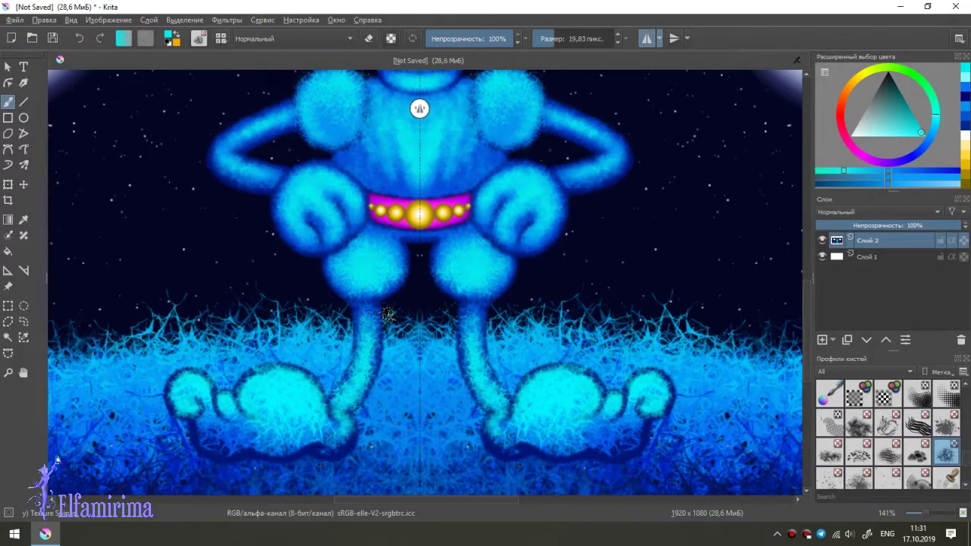
scroll(424, 280, up, 5)
scroll(424, 280, up, 1)
scroll(424, 281, up, 1)
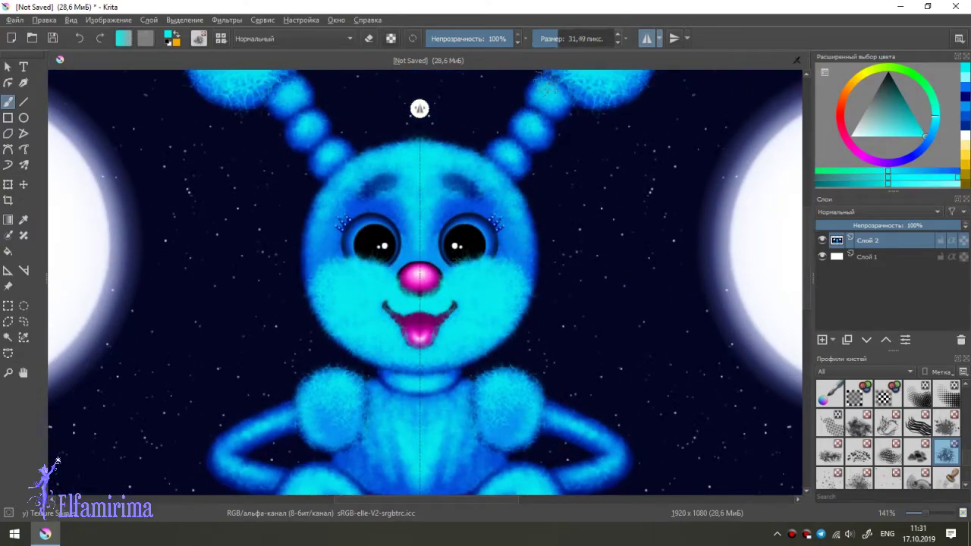
Step: Paint lighter blue fuzzy fur on the forehead and a pale blush on the cheeks
drag(957, 177, 937, 184)
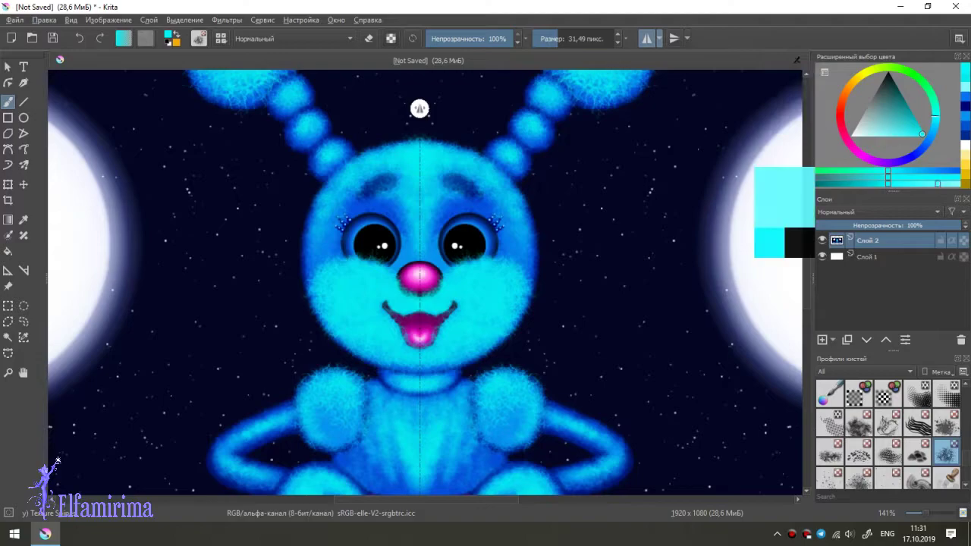
mouse_move(412, 170)
mouse_down()
mouse_move(403, 167)
mouse_move(426, 157)
mouse_move(394, 156)
mouse_up()
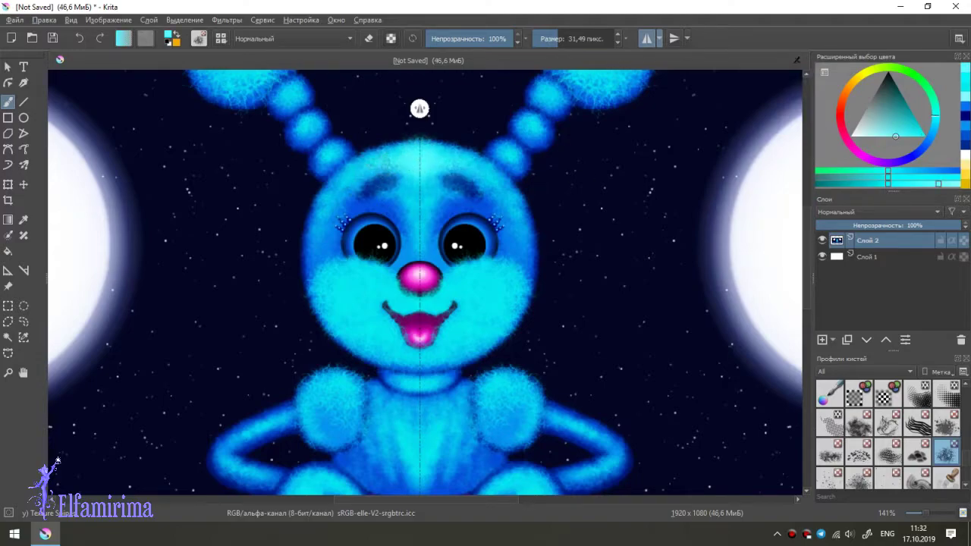
click(955, 184)
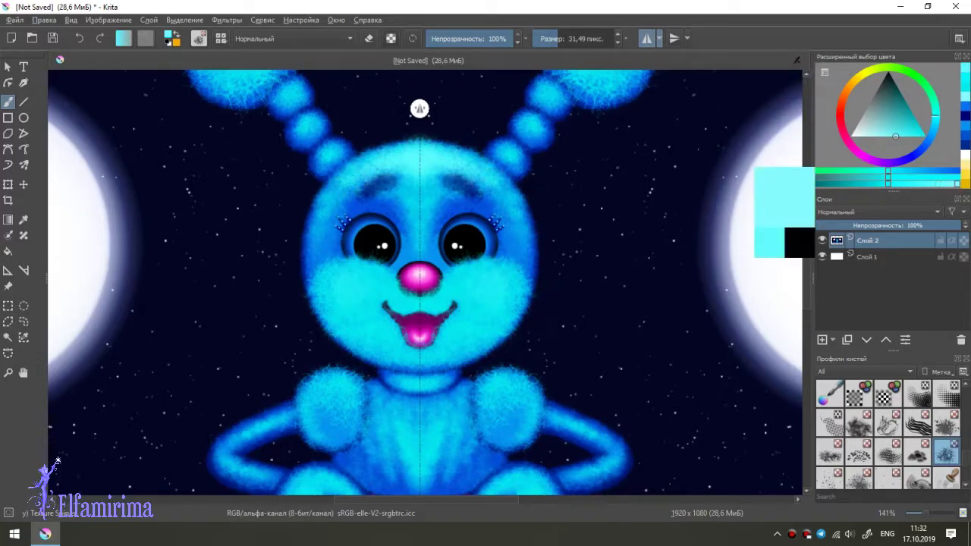
click(868, 134)
drag(465, 281, 493, 285)
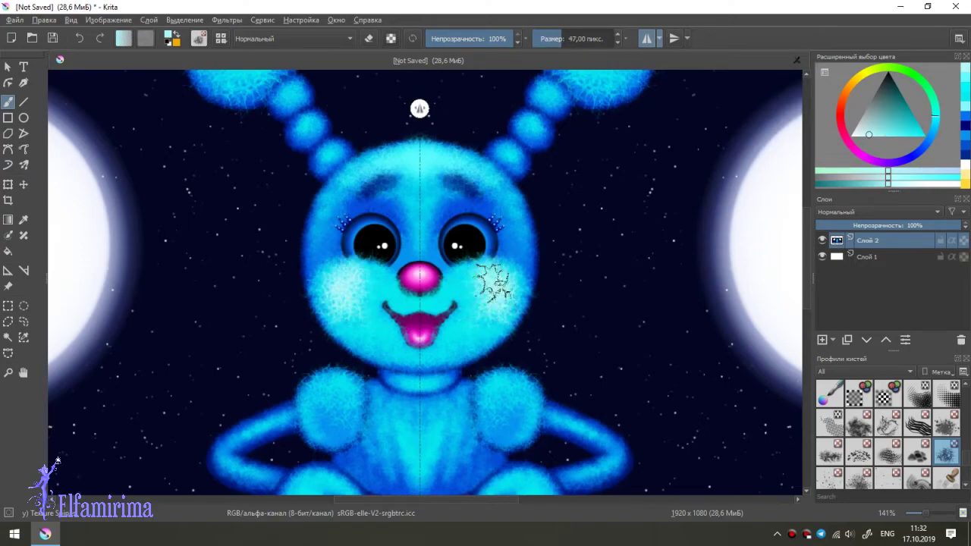
Step: Add more soft pale mirrored fur on both cheeks with a resized brush
key(bracketleft)
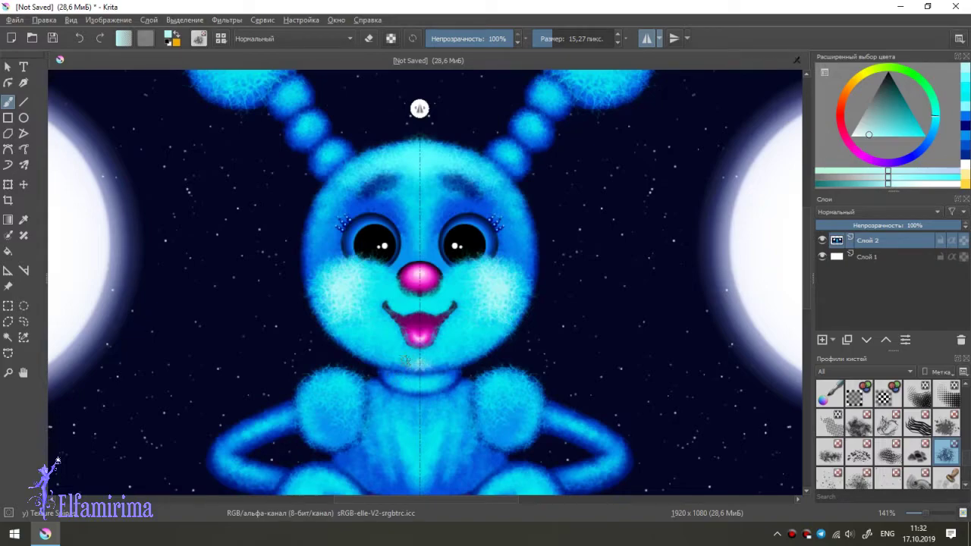
key(bracketright)
key(bracketright)
key(bracketright)
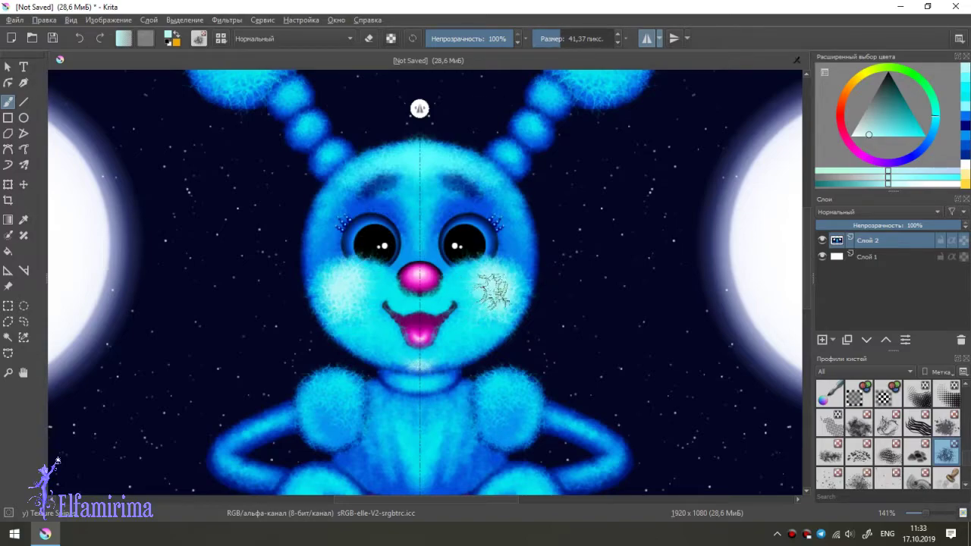
key(bracketleft)
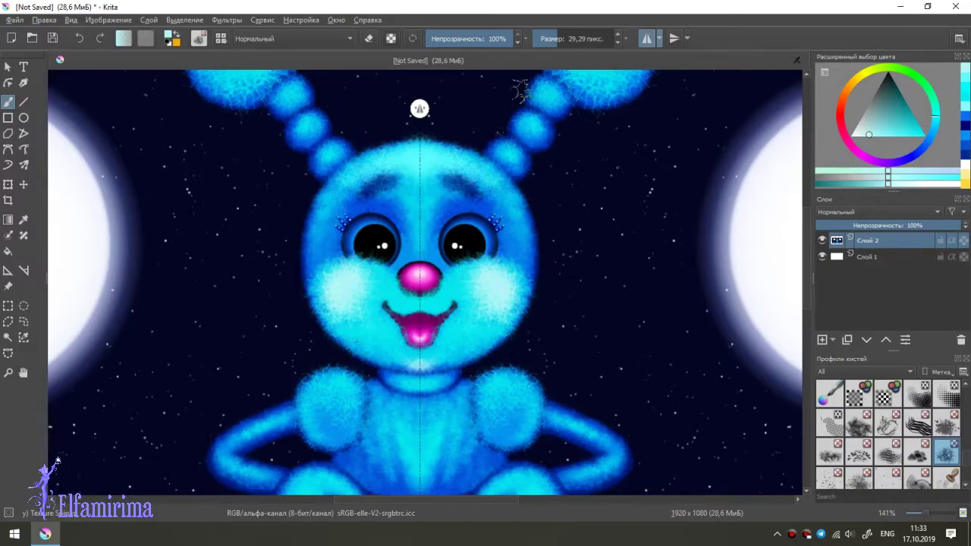
key(bracketright)
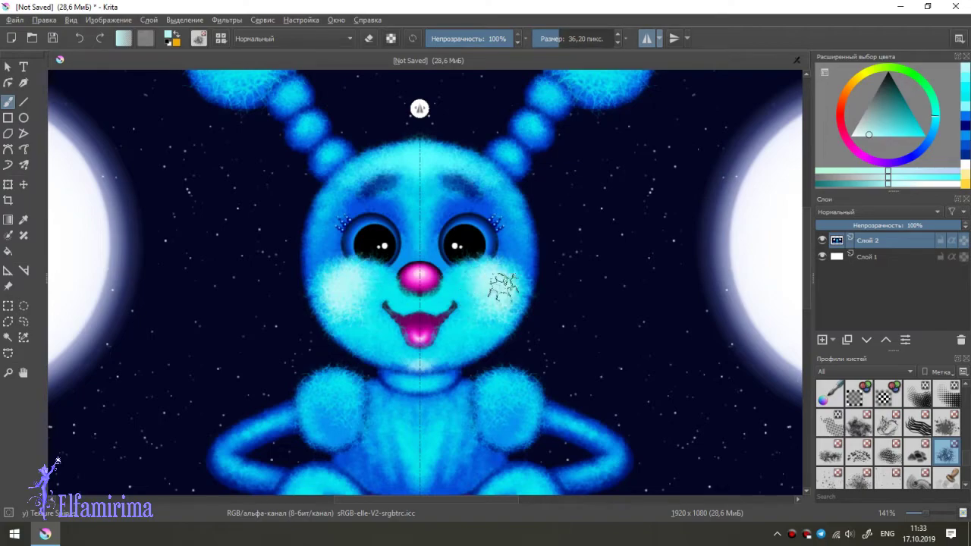
drag(468, 308, 493, 314)
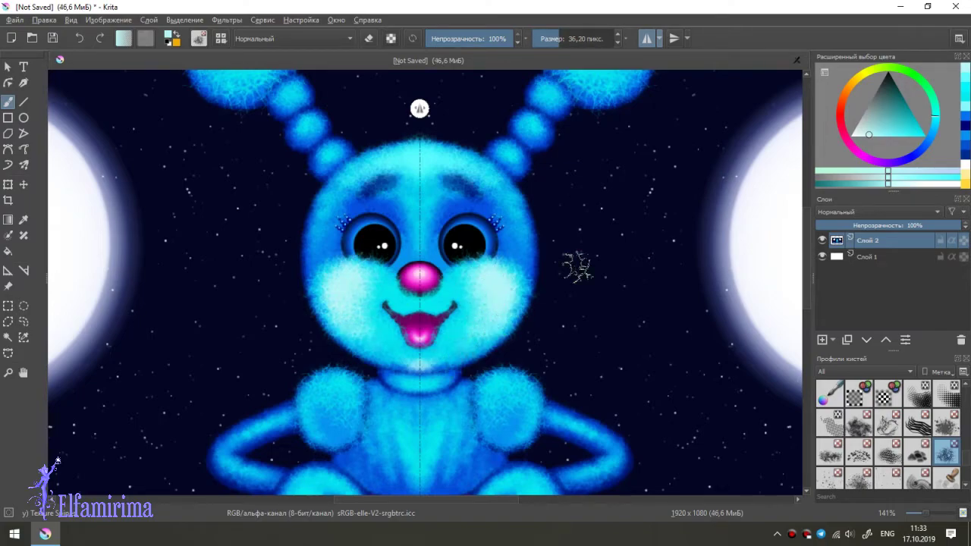
ctrl+click(549, 167)
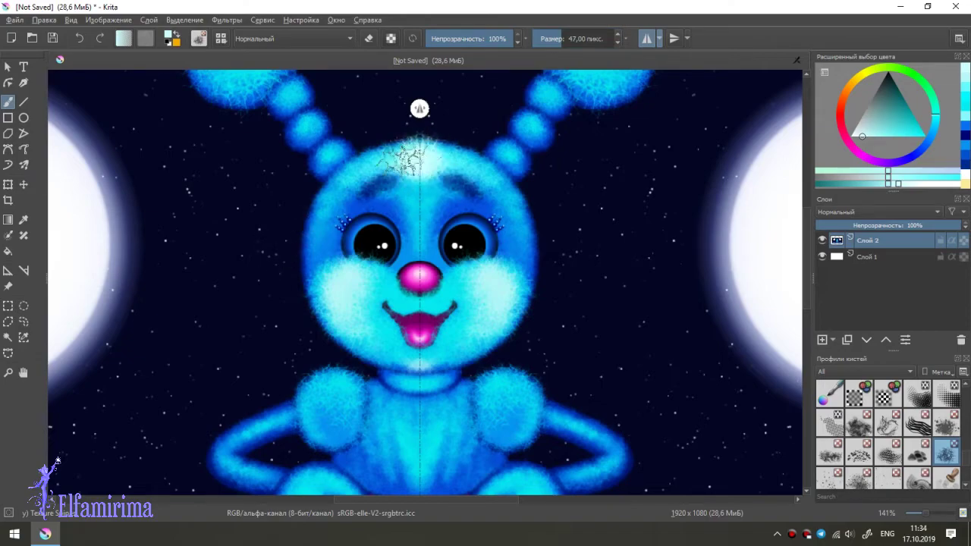
key(bracketleft)
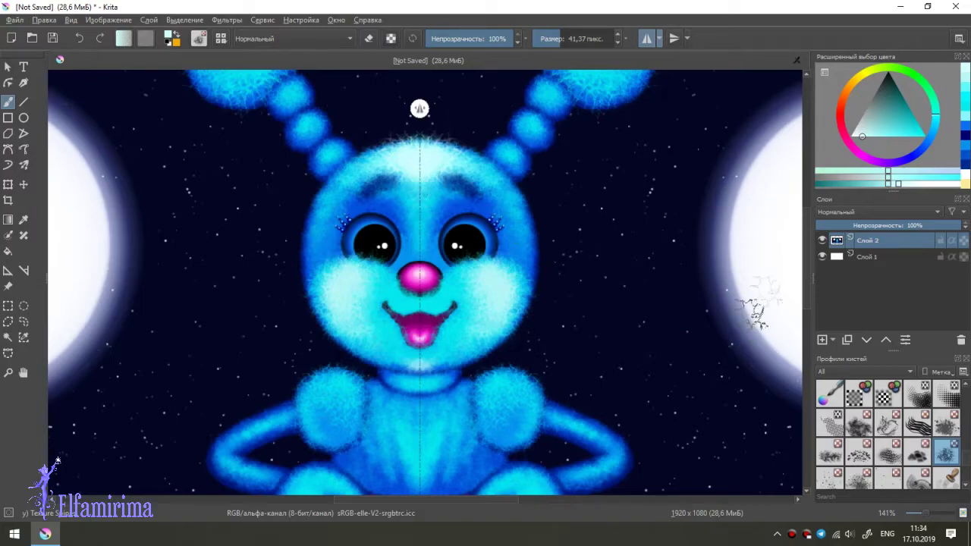
Step: Brighten the tops of both antenna balls with pale mirrored fur
scroll(758, 318, up, 3)
drag(584, 102, 603, 114)
scroll(603, 118, up, 2)
key(bracketleft)
drag(595, 152, 600, 157)
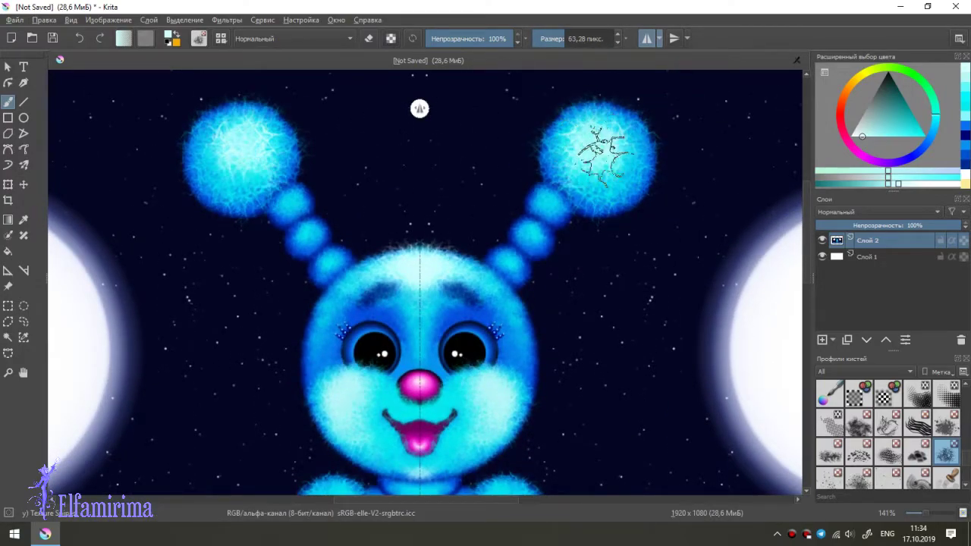
Step: Brighten the antenna beads and both shoulders using a smaller brush
key(bracketleft)
key(bracketleft)
key(bracketleft)
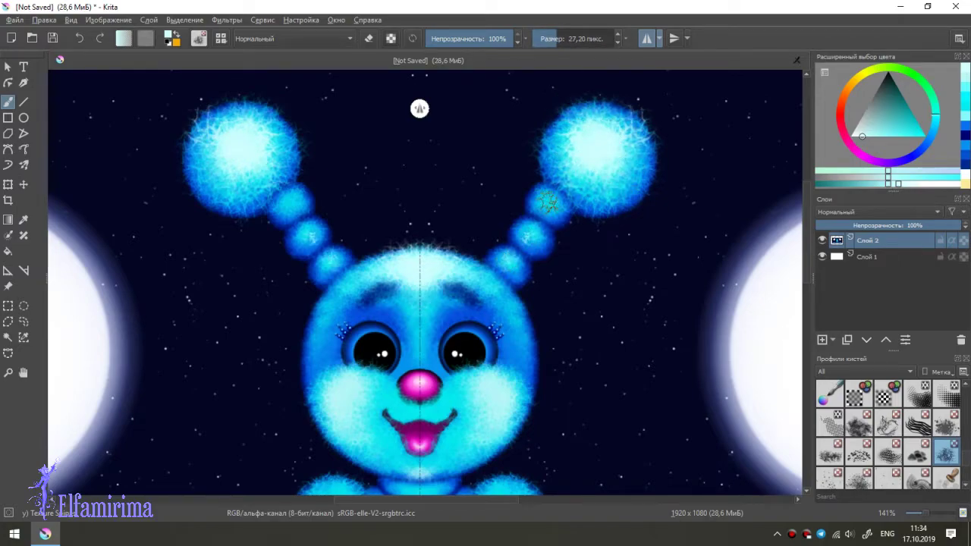
mouse_move(528, 235)
mouse_down()
mouse_move(548, 202)
mouse_move(506, 262)
mouse_up()
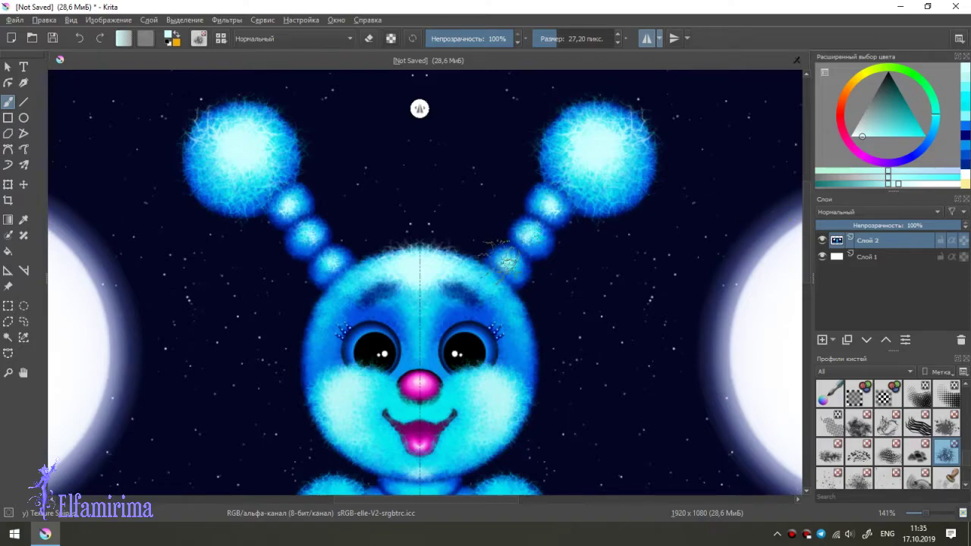
scroll(775, 220, down, 3)
scroll(644, 303, down, 1)
mouse_move(518, 373)
mouse_down()
mouse_move(493, 355)
mouse_move(526, 368)
mouse_move(515, 357)
mouse_move(530, 402)
mouse_move(500, 356)
mouse_move(485, 361)
mouse_up()
scroll(577, 345, down, 2)
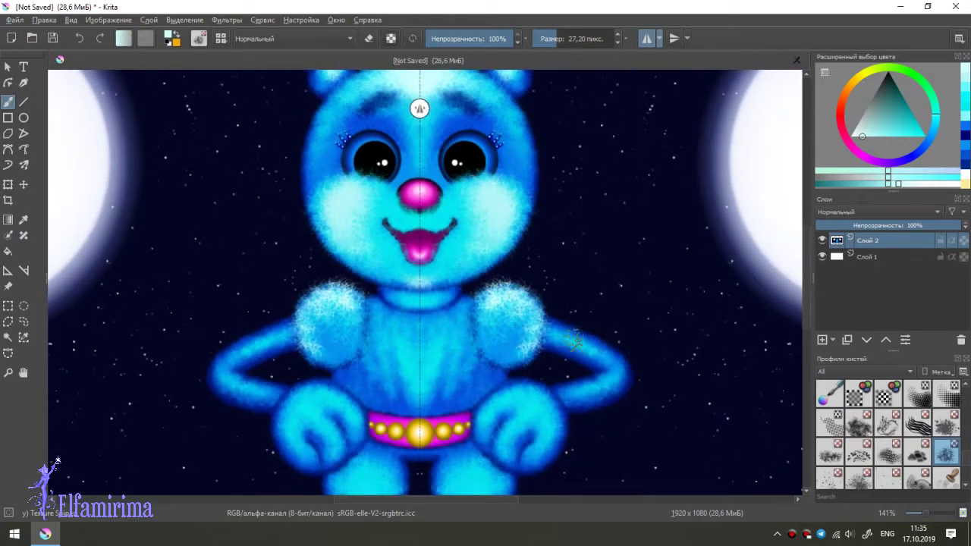
Step: Brighten the shoulder edges and upper and lower chest with light mirrored fur
mouse_move(574, 330)
mouse_down()
mouse_move(565, 341)
mouse_move(552, 333)
mouse_up()
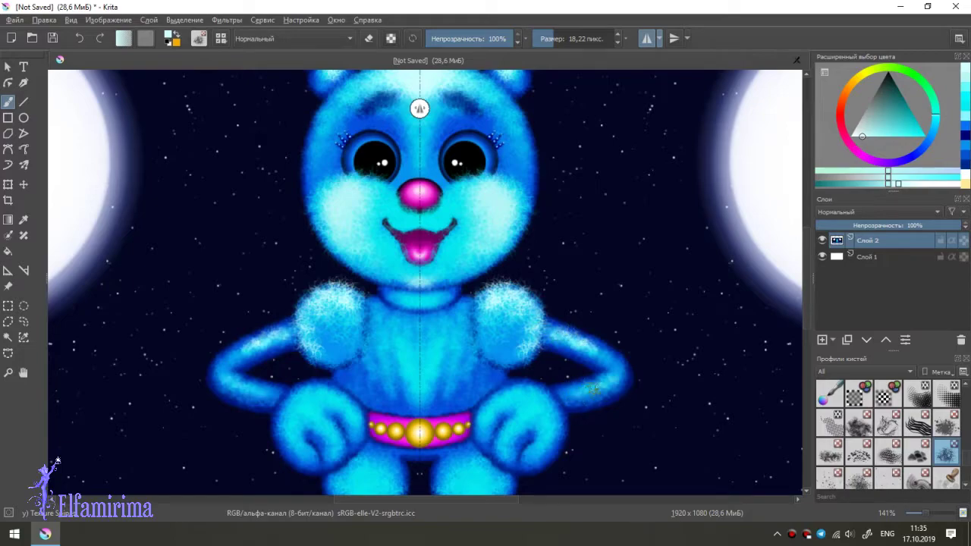
scroll(408, 252, down, 2)
mouse_move(396, 273)
mouse_down()
mouse_move(407, 244)
mouse_move(410, 296)
mouse_move(370, 247)
mouse_up()
mouse_move(428, 262)
mouse_down()
mouse_move(358, 287)
mouse_move(376, 315)
mouse_move(419, 312)
mouse_up()
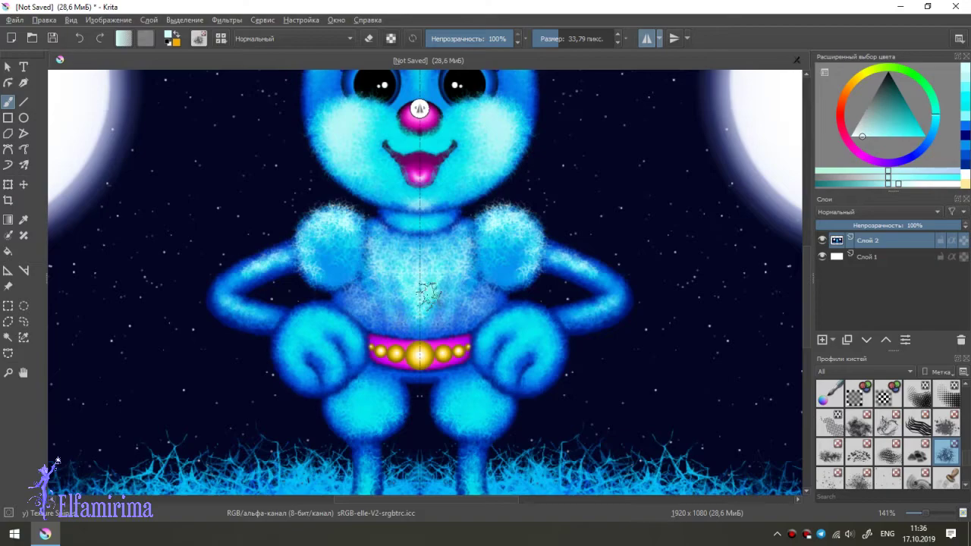
Step: Sample light cyan from the chest and paint fur on both fists with a larger brush
ctrl+click(368, 279)
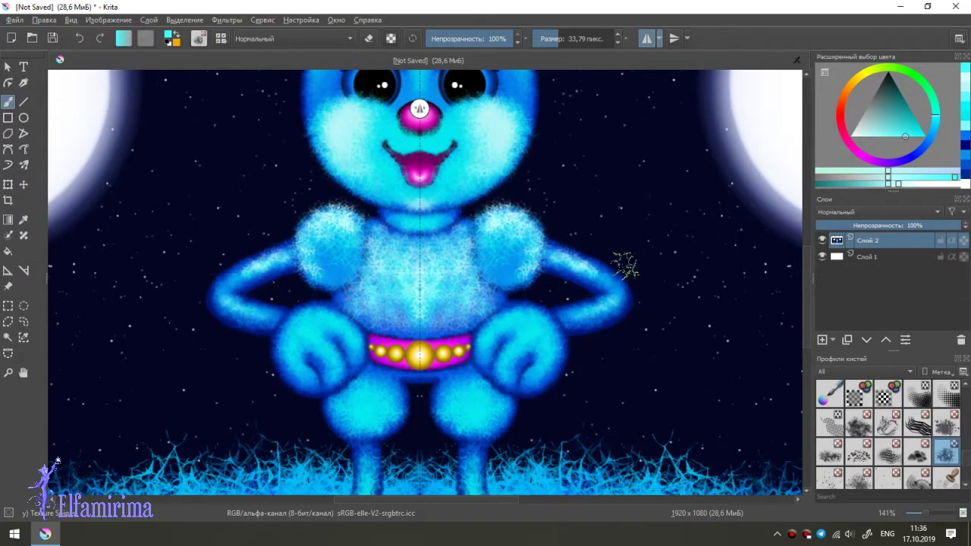
scroll(625, 267, up, 5)
scroll(789, 292, down, 5)
scroll(789, 292, down, 1)
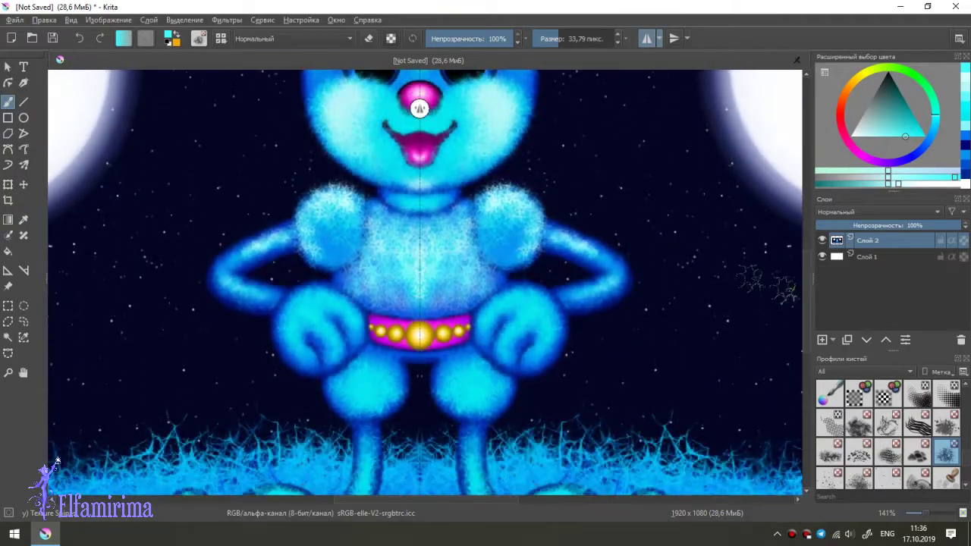
key(bracketright)
key(bracketright)
key(bracketright)
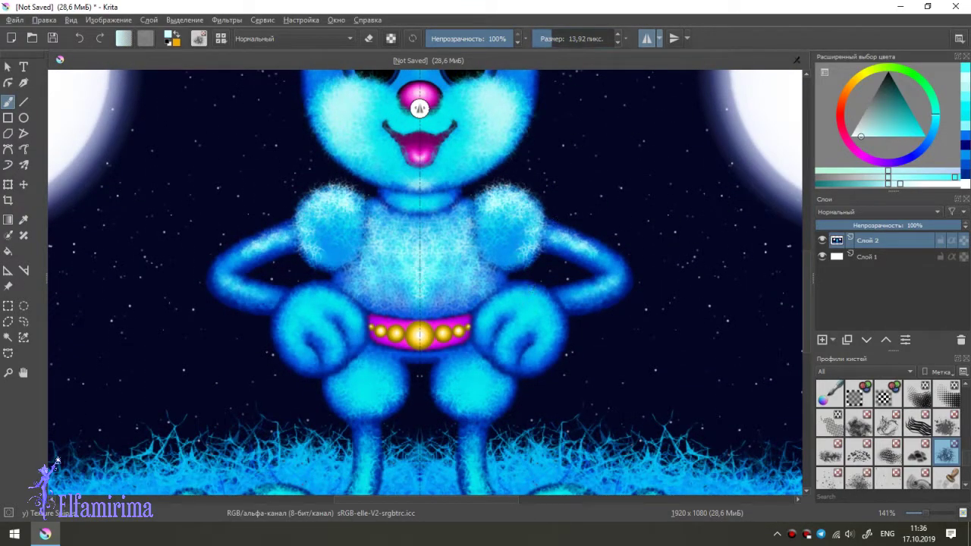
key(bracketright)
key(bracketright)
key(bracketright)
mouse_move(505, 305)
mouse_down()
mouse_move(543, 318)
mouse_move(510, 337)
mouse_move(520, 324)
mouse_move(527, 352)
mouse_up()
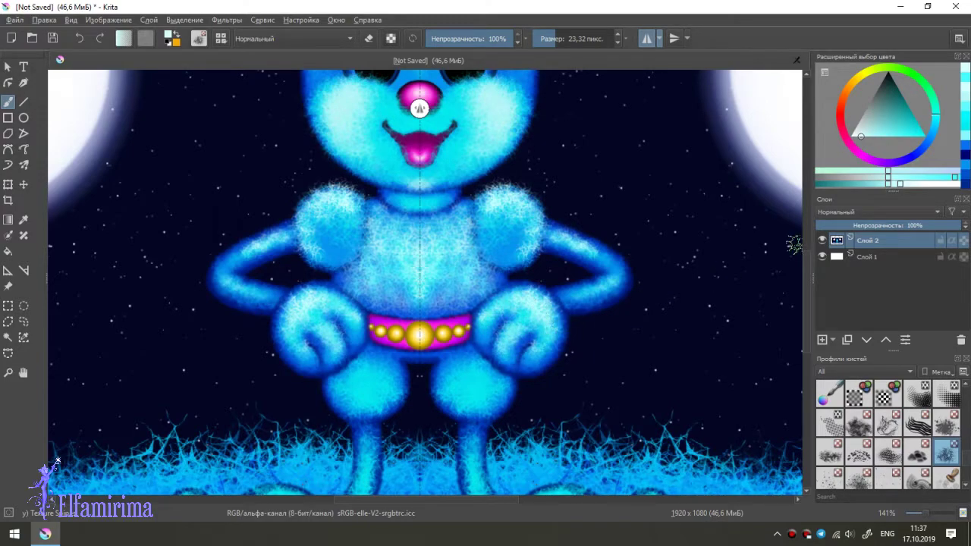
Step: Paint light mirrored fur on both thighs and shins, resizing the brush for each
scroll(477, 302, down, 3)
key(bracketright)
key(bracketright)
mouse_move(470, 302)
mouse_down()
mouse_move(489, 311)
mouse_move(478, 307)
mouse_up()
scroll(481, 338, down, 2)
key(bracketleft)
key(bracketleft)
mouse_move(476, 364)
mouse_down()
mouse_move(489, 356)
mouse_move(482, 337)
mouse_up()
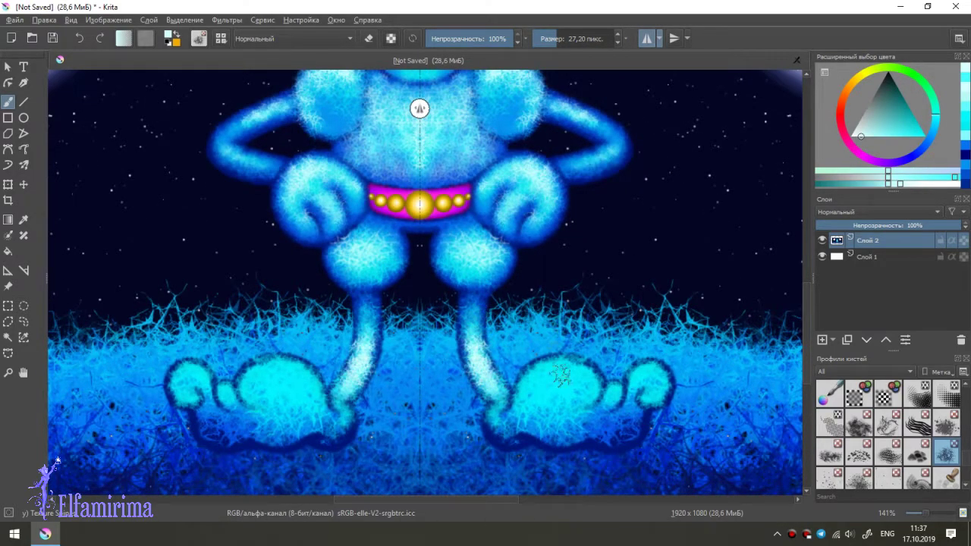
Step: Add pale fur to both feet and toes, plus light speckles on the belly
key(bracketright)
key(bracketright)
key(bracketright)
mouse_move(535, 383)
mouse_down()
mouse_move(576, 364)
mouse_move(583, 387)
mouse_move(565, 387)
mouse_move(552, 368)
mouse_move(531, 372)
mouse_move(571, 394)
mouse_up()
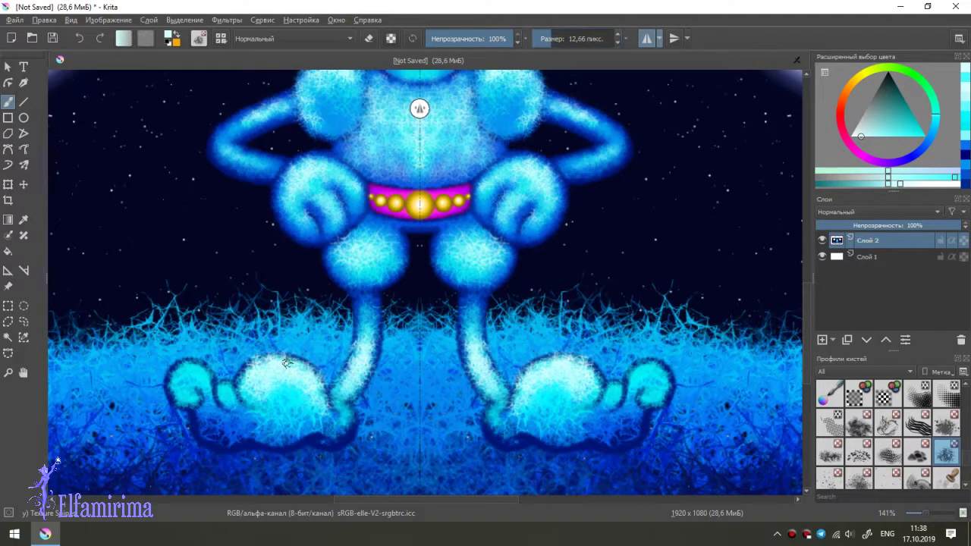
mouse_move(639, 383)
mouse_down()
mouse_move(652, 367)
mouse_move(660, 383)
mouse_move(645, 390)
mouse_move(666, 375)
mouse_move(630, 402)
mouse_move(493, 406)
mouse_up()
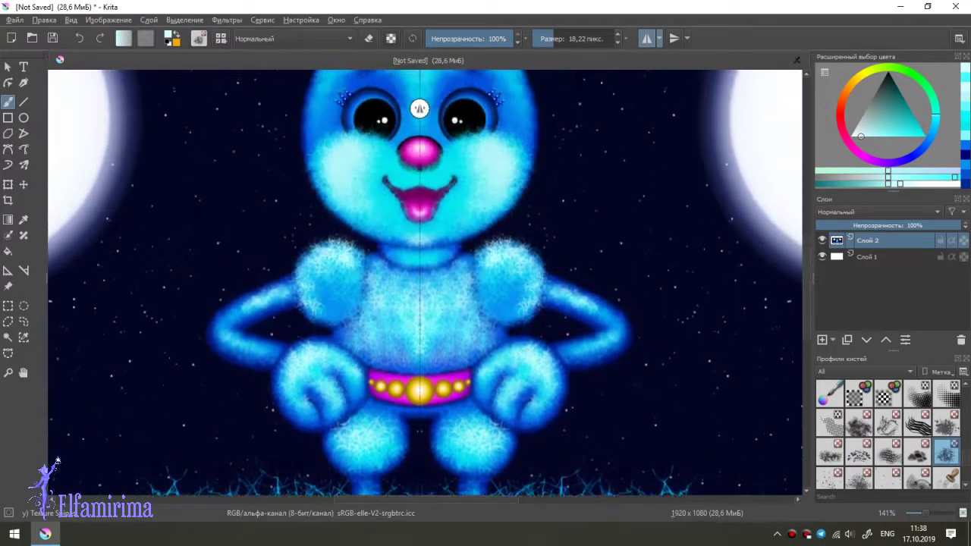
mouse_move(388, 331)
mouse_down()
mouse_move(429, 330)
mouse_move(444, 345)
mouse_move(425, 365)
mouse_up()
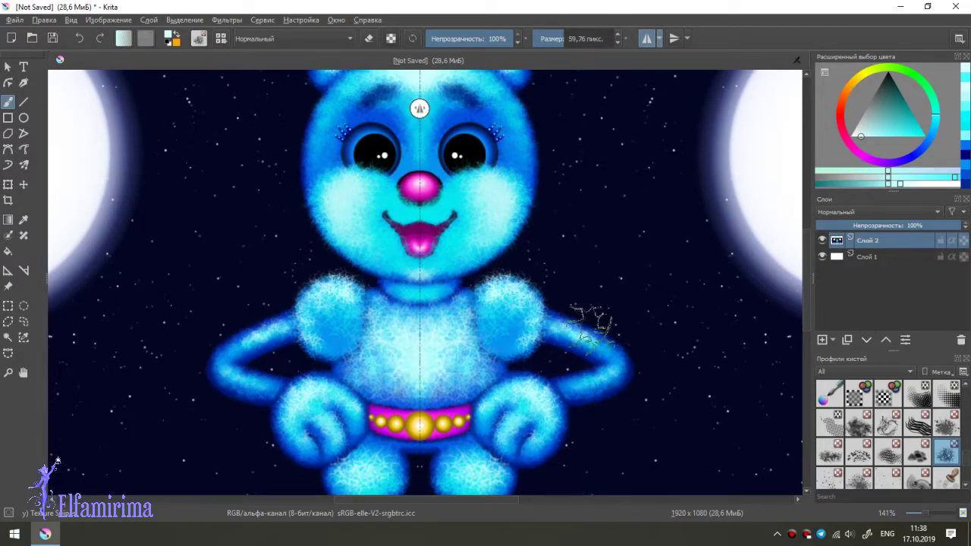
key(minus)
key(minus)
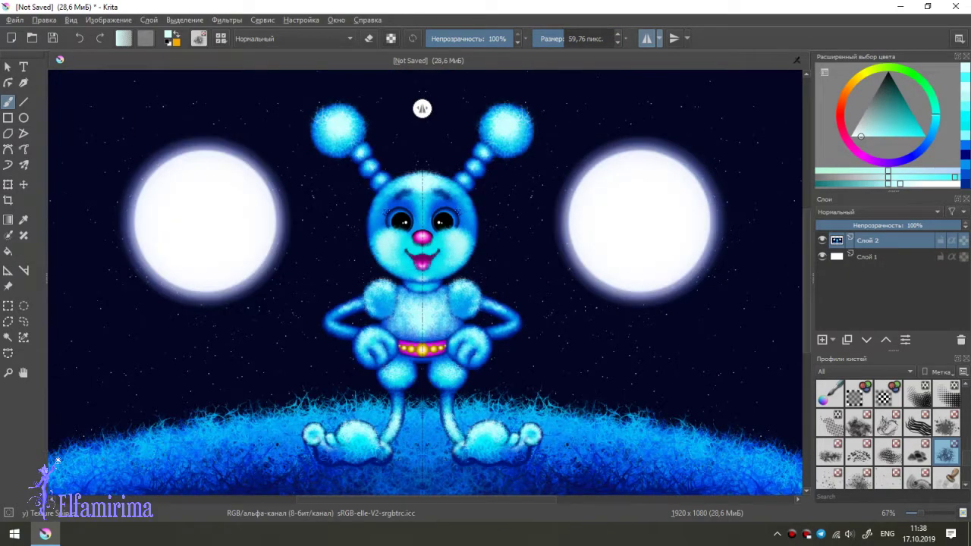
Step: Pick dark navy as the painting colour and enlarge the brush to about 252 px
scroll(74, 401, down, 1)
key(minus)
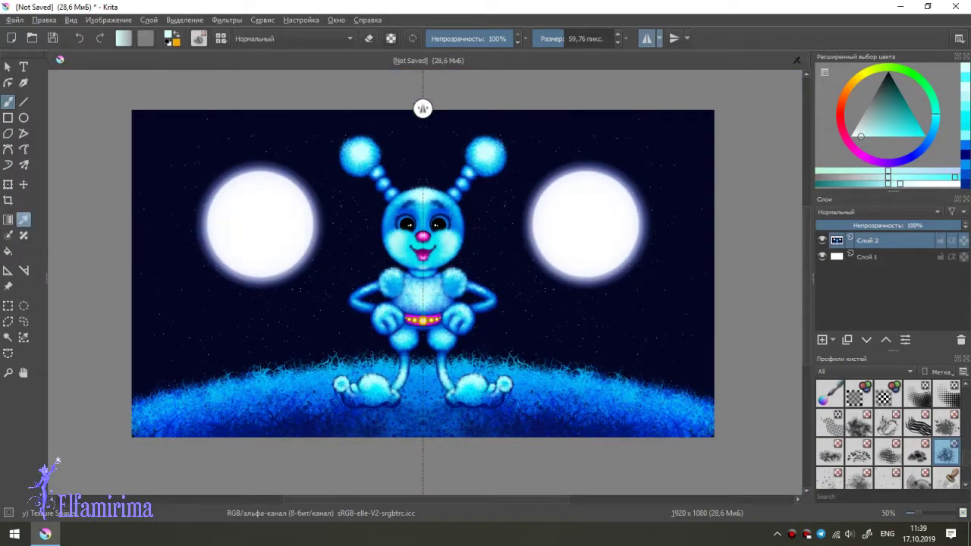
ctrl+click(493, 401)
drag(494, 401, 531, 400)
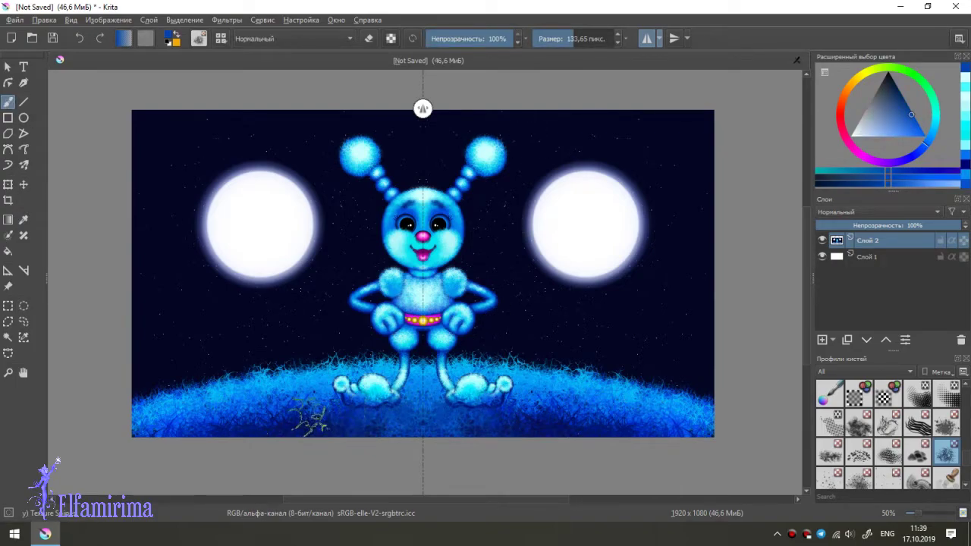
ctrl+click(421, 405)
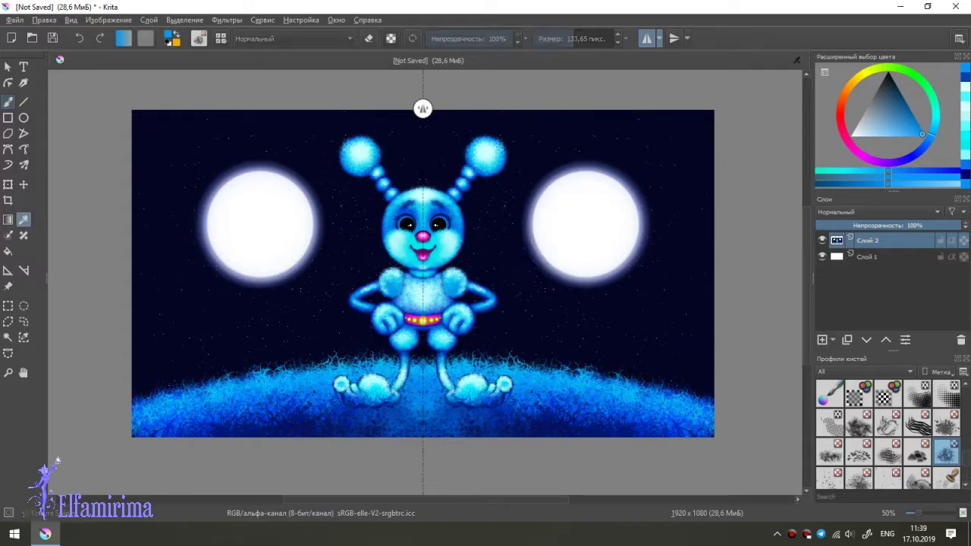
ctrl+click(151, 291)
drag(497, 256, 498, 423)
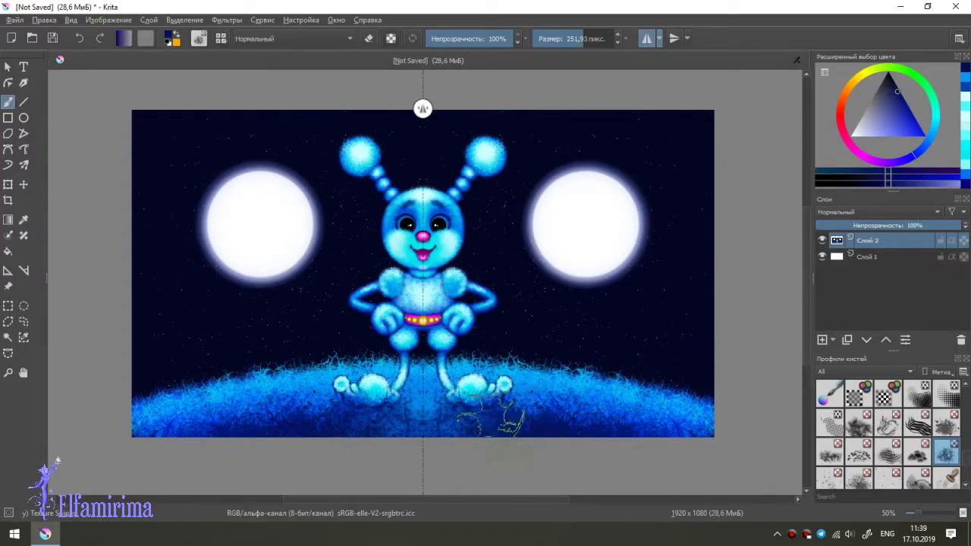
Step: Paint dark navy strokes along the hill's bottom edge, then shrink the brush
drag(193, 464, 231, 469)
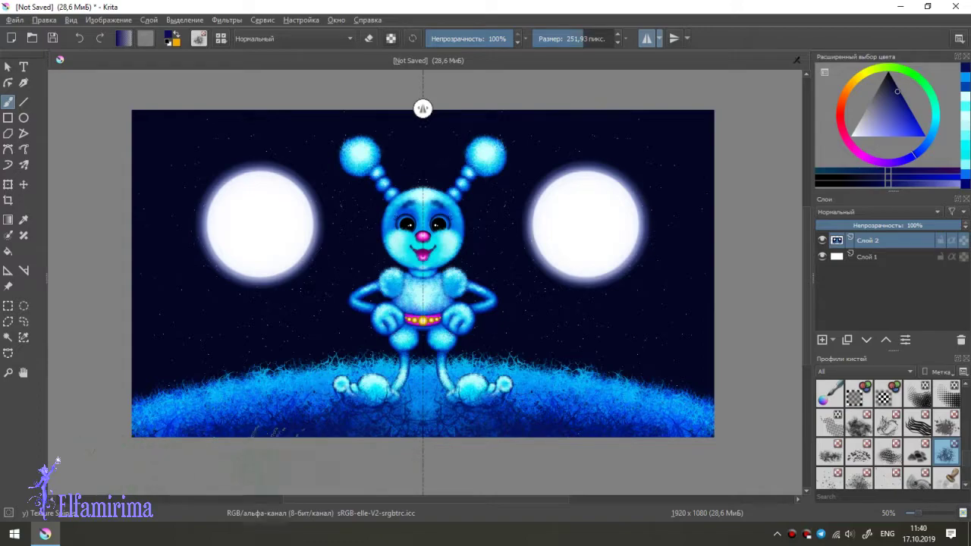
drag(680, 433, 409, 424)
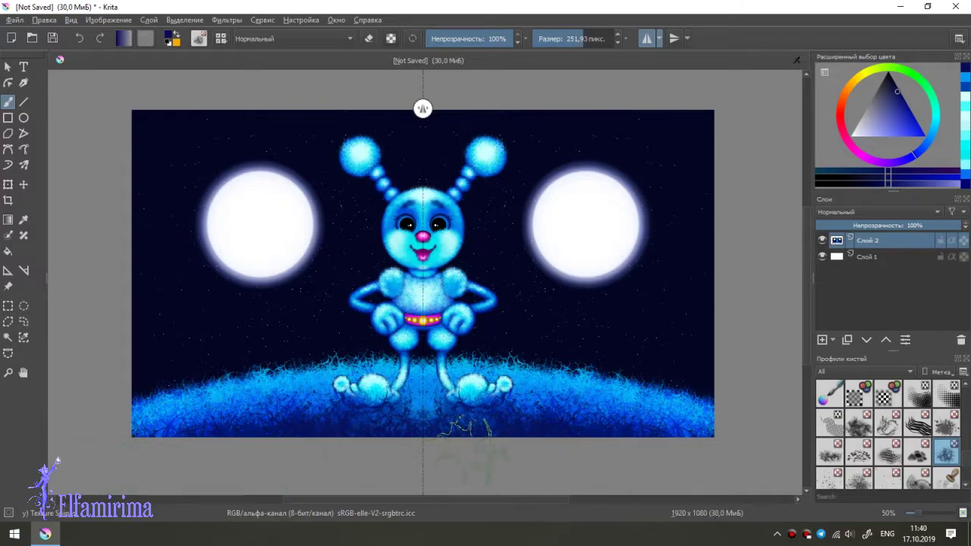
key(bracketleft)
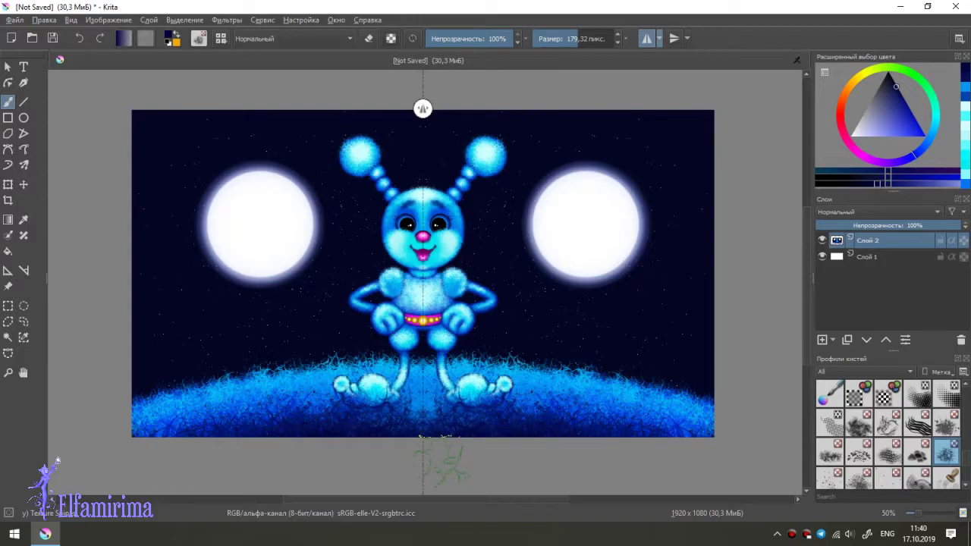
key(bracketleft)
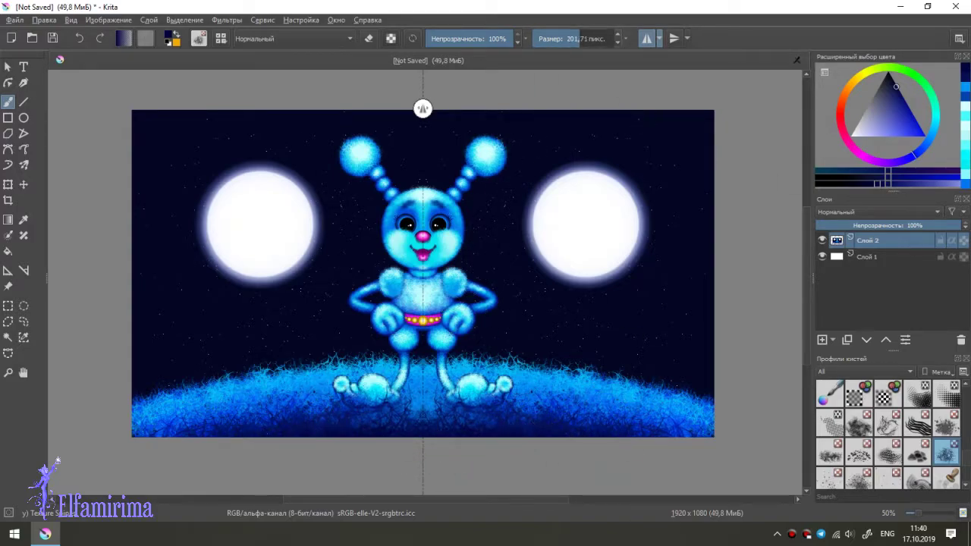
key(bracketleft)
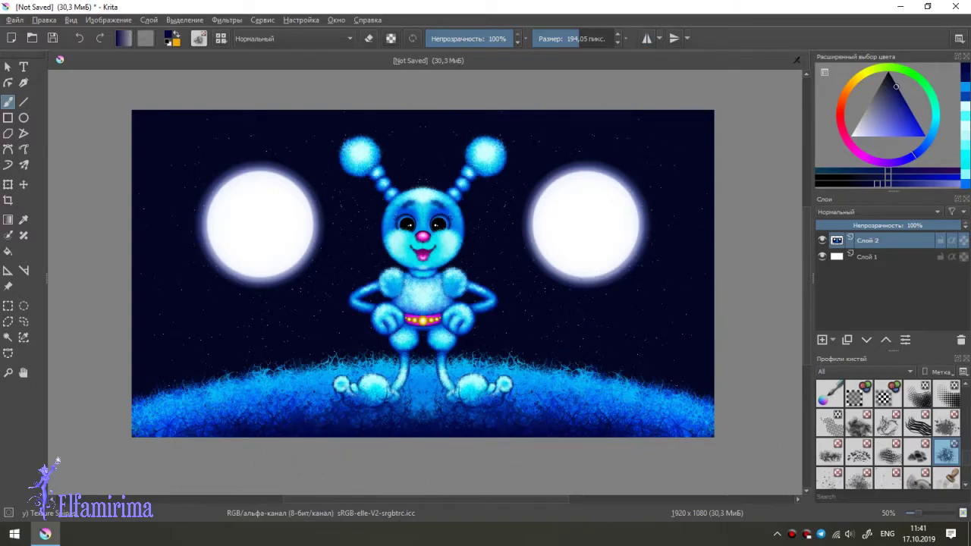
Step: Try white mirrored haze on both hill edges with a texture brush, then undo it
key(slash)
key(x)
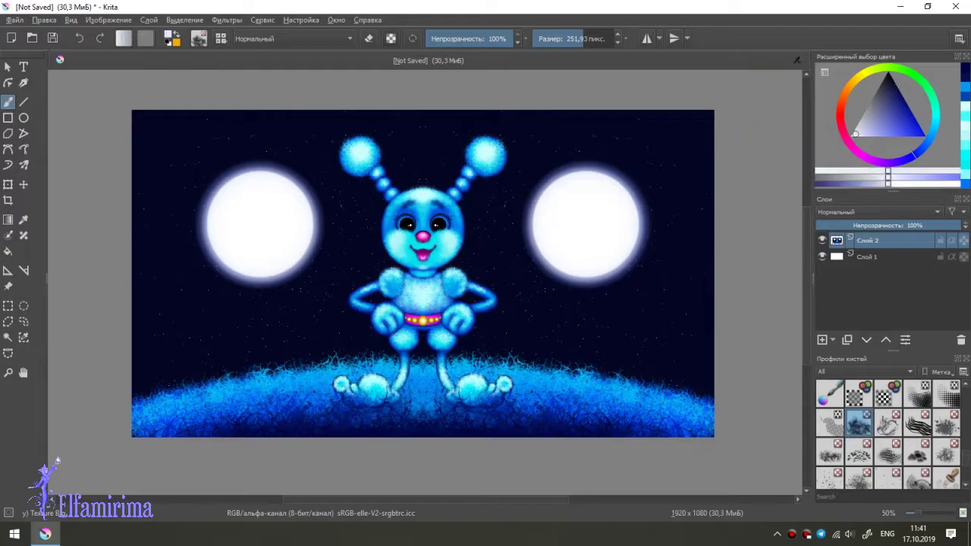
key(m)
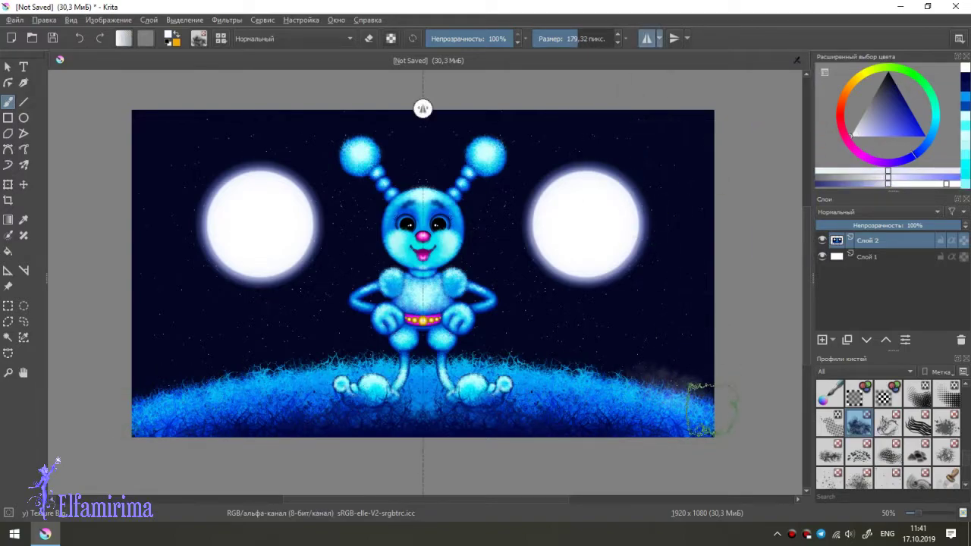
drag(693, 383, 591, 383)
mouse_move(159, 379)
mouse_down()
mouse_move(387, 356)
mouse_move(106, 417)
mouse_up()
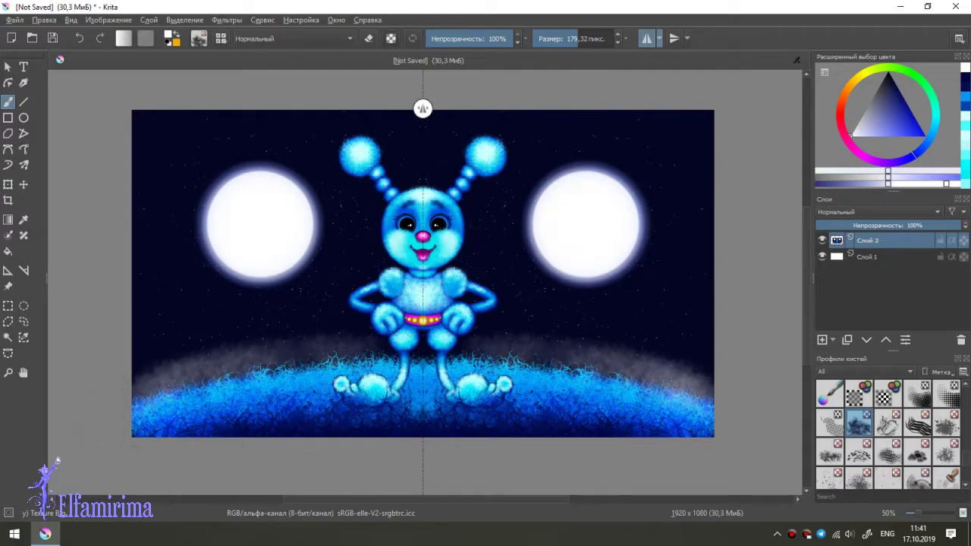
key(m)
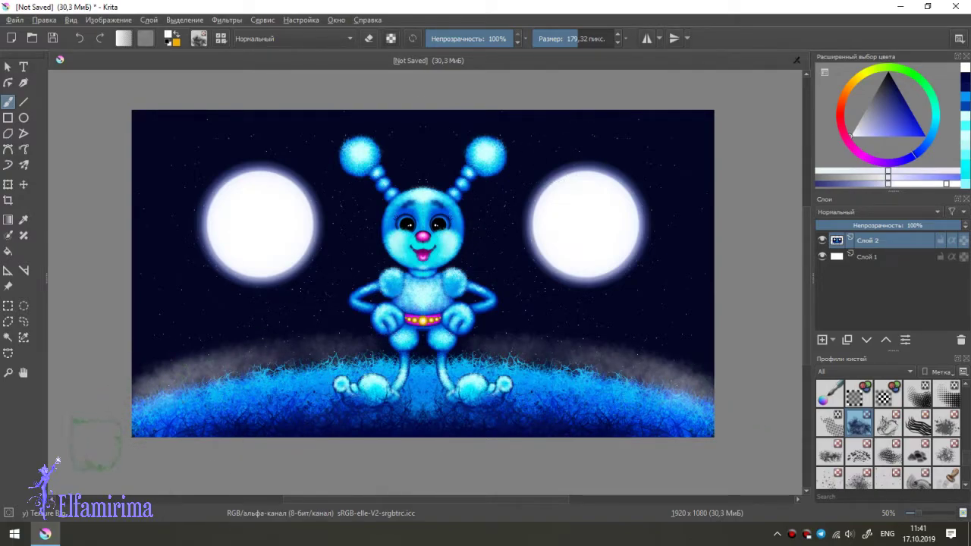
key(ctrl+z)
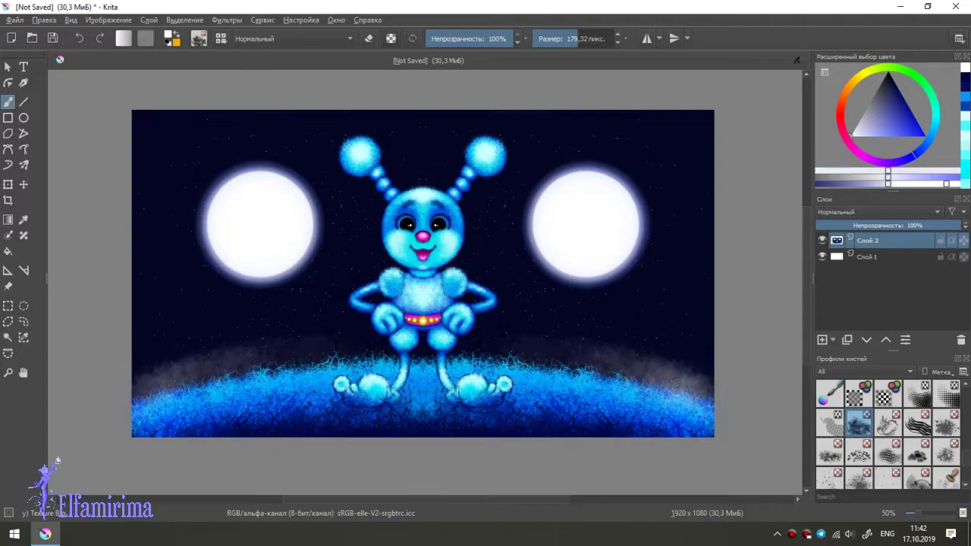
key(ctrl+z)
key(m)
Step: Repaint mirrored haze along the grass horizon, settling on a grey stroke across both sides
drag(682, 356, 455, 338)
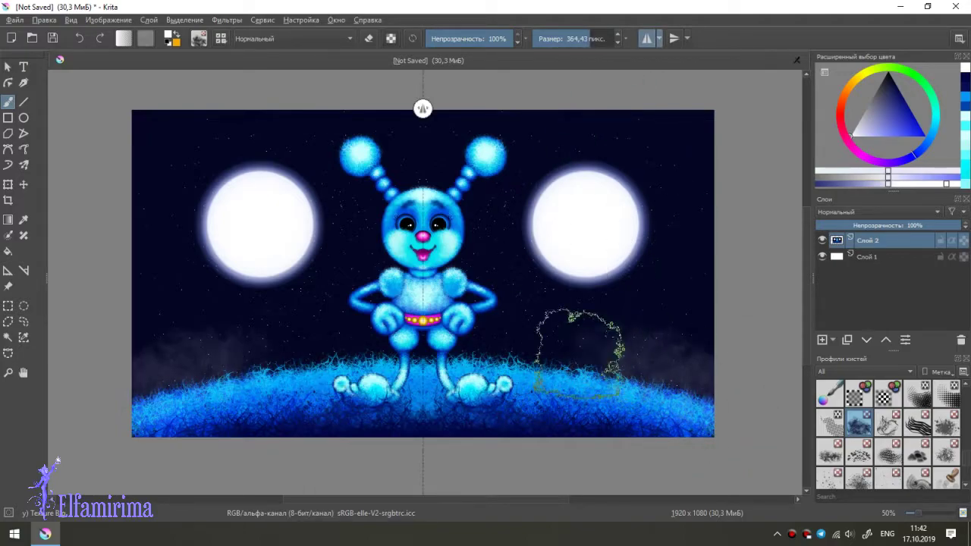
drag(163, 380, 260, 415)
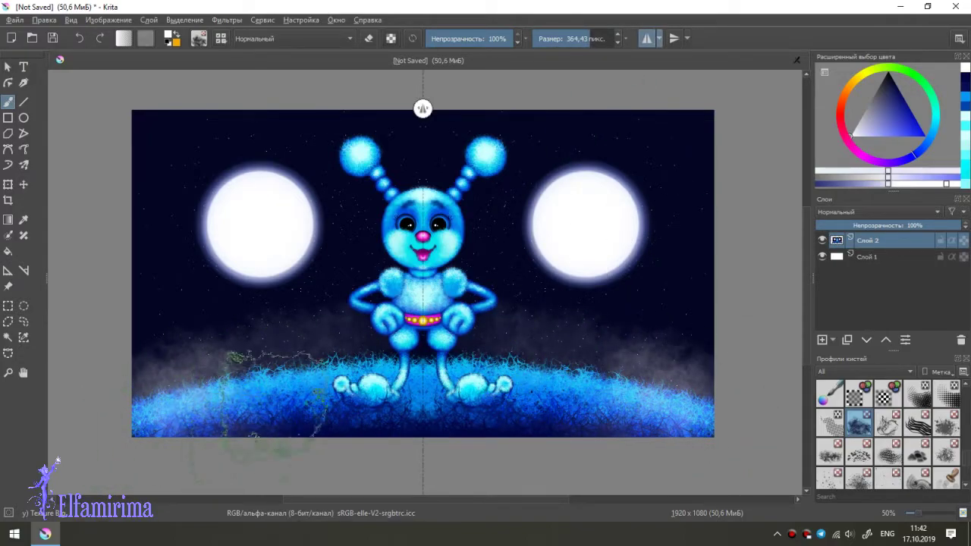
drag(253, 321, 184, 357)
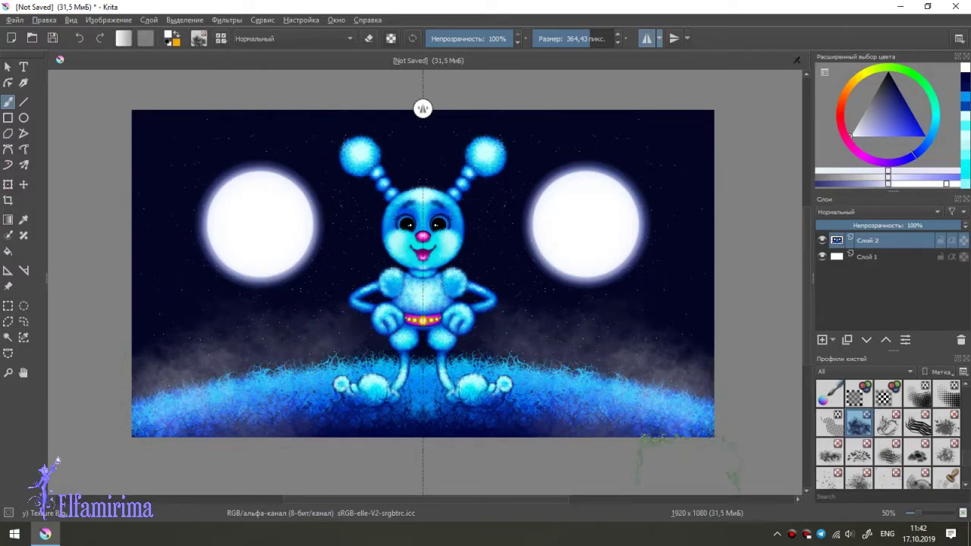
key(ctrl+z)
key(ctrl+z)
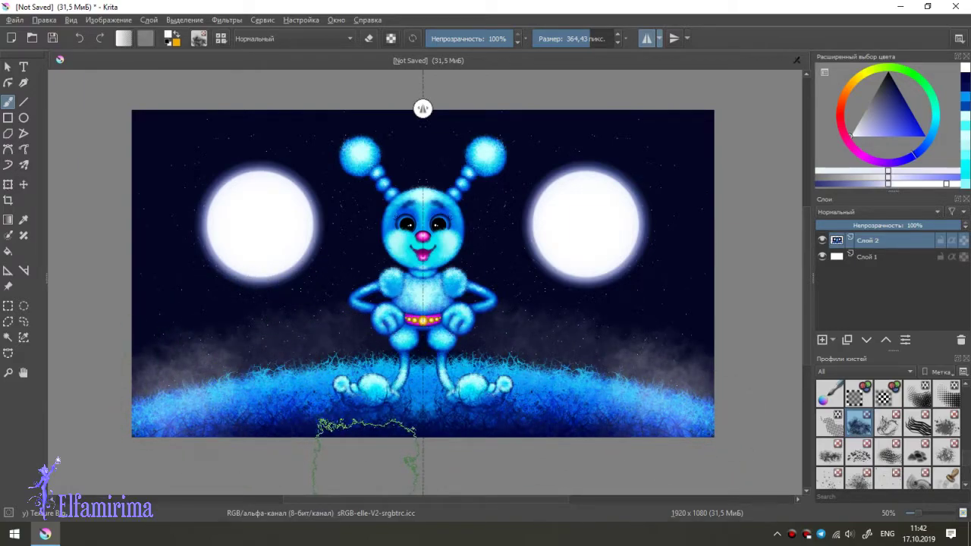
key(ctrl+z)
key(ctrl+z)
key(ctrl+z)
key(ctrl+z)
drag(694, 429, 76, 447)
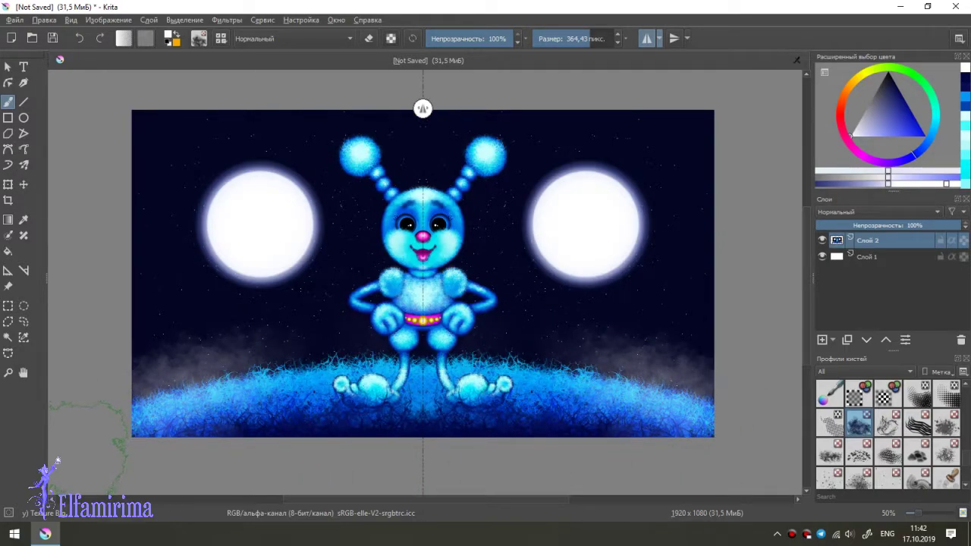
scroll(887, 433, down, 3)
click(917, 445)
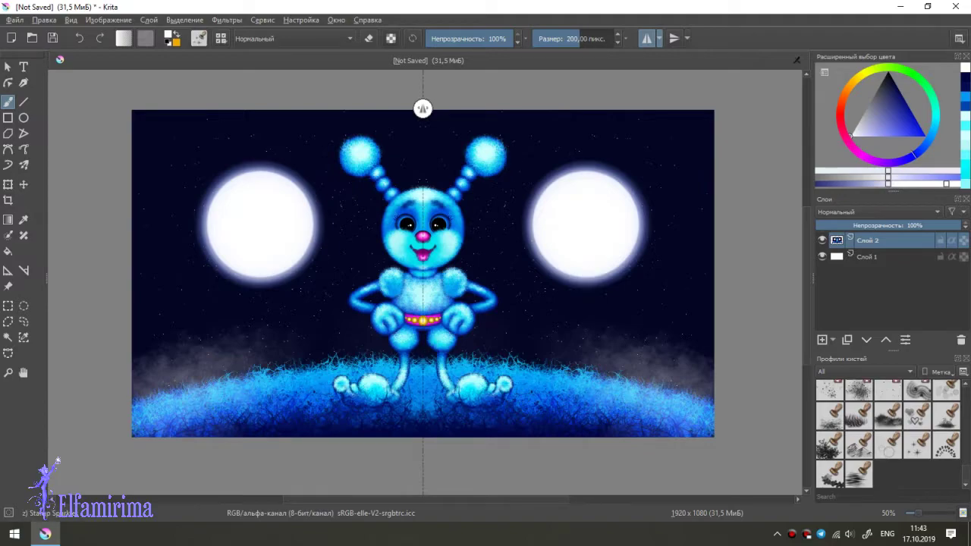
key(ctrl+z)
Step: Dab grey haze above the right hill, compare it with undo/redo, and thicken it
scroll(895, 384, up, 5)
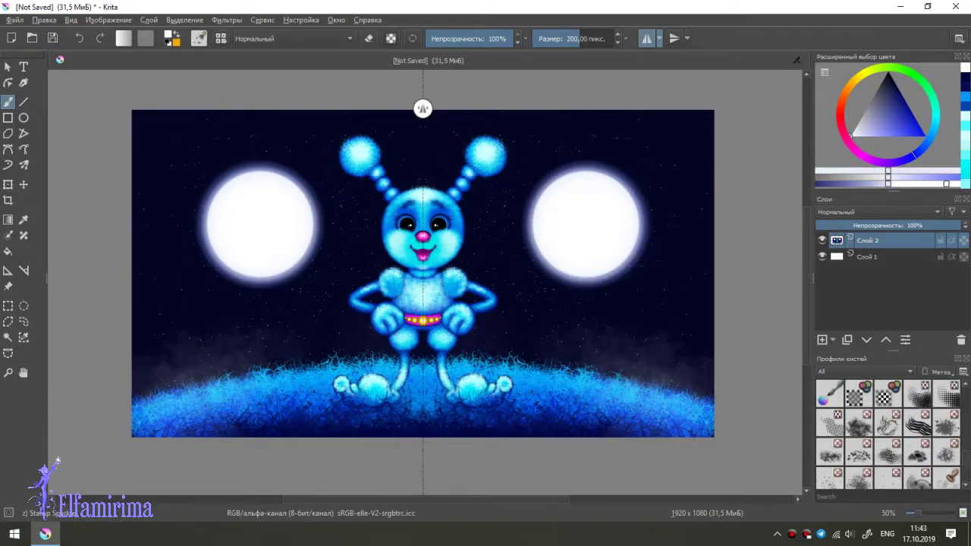
click(858, 422)
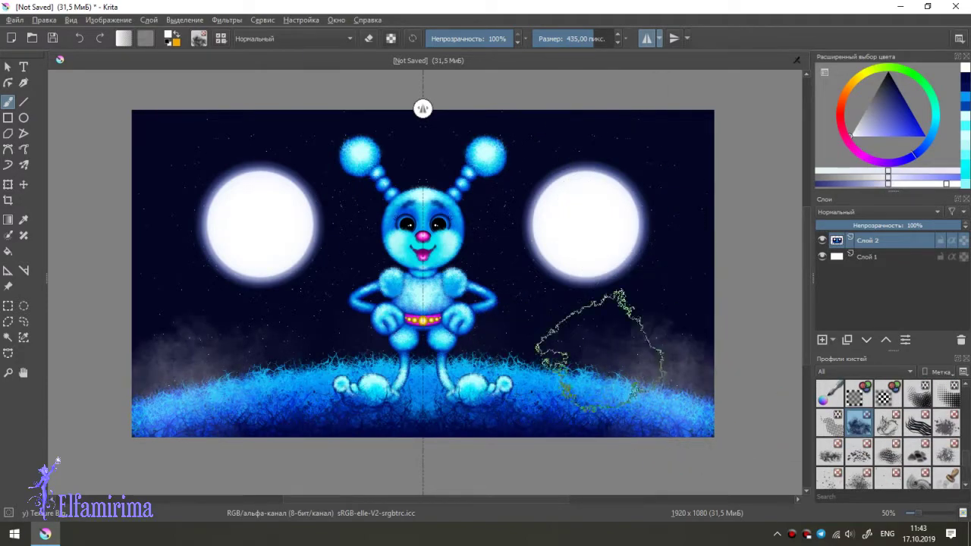
click(599, 349)
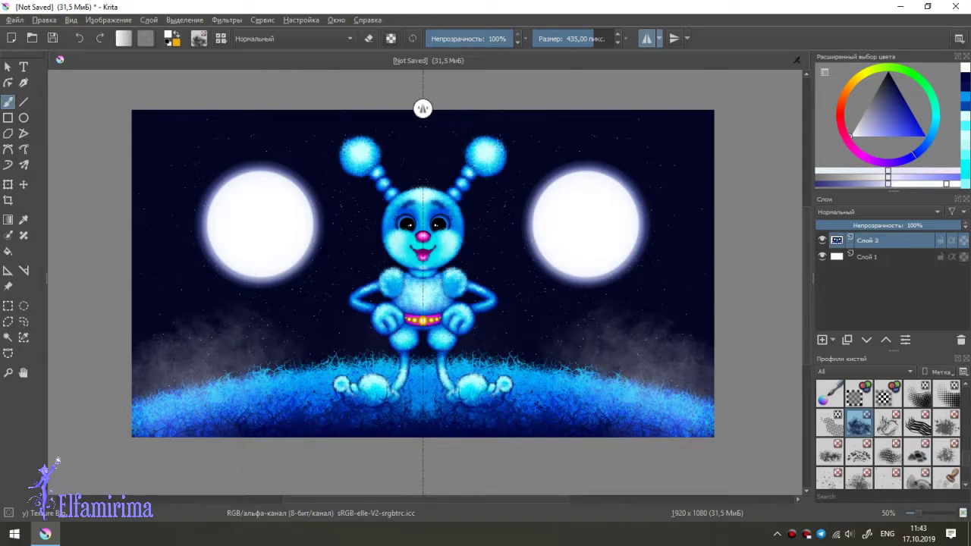
key(ctrl+z)
key(ctrl+shift+z)
key(ctrl+shift+z)
key(ctrl+z)
key(ctrl+z)
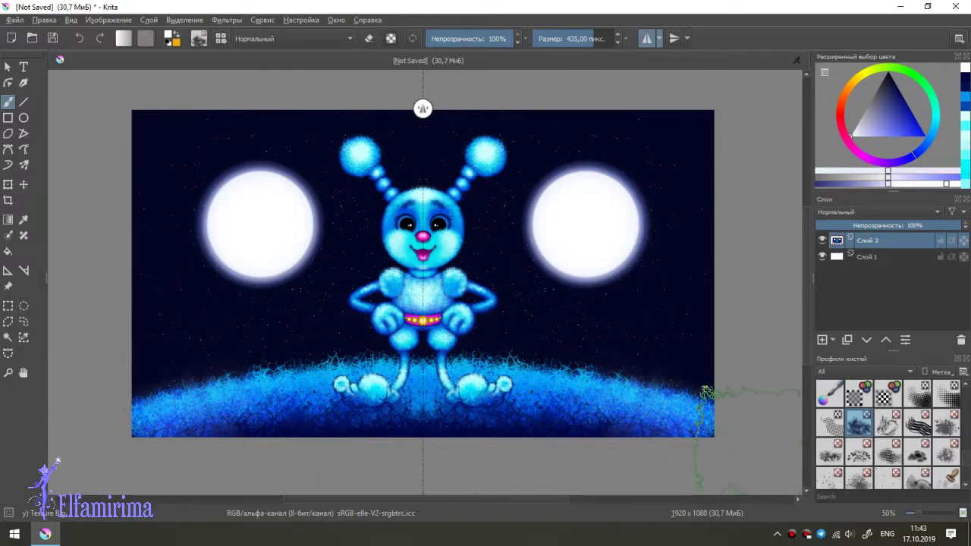
key(ctrl+shift+z)
key(ctrl+z)
key(ctrl+shift+z)
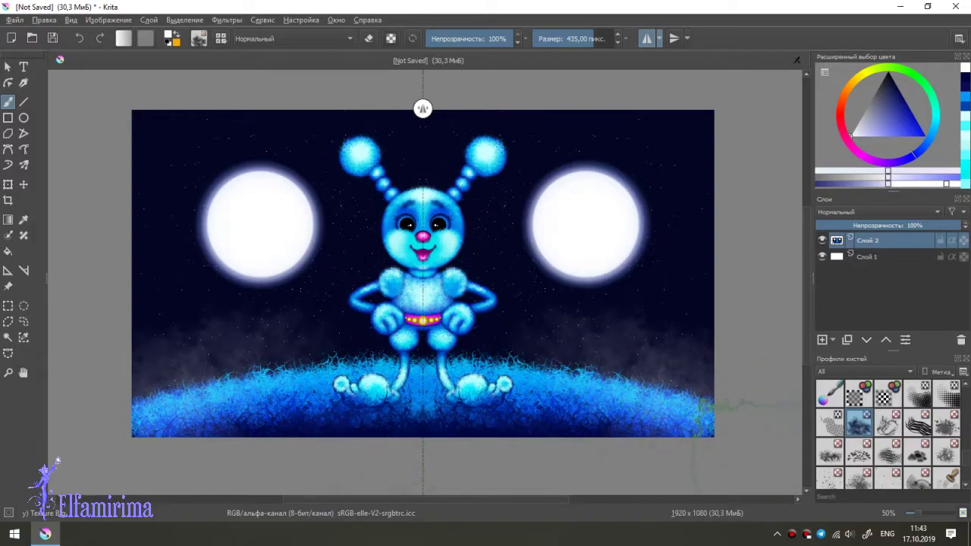
key(ctrl+z)
key(ctrl+shift+z)
key(ctrl+z)
key(ctrl+shift+z)
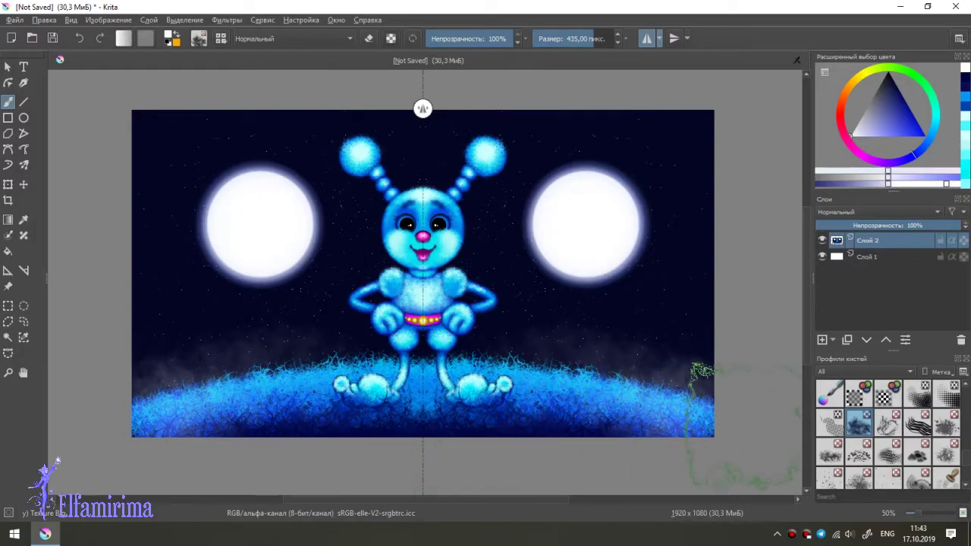
drag(702, 372, 606, 341)
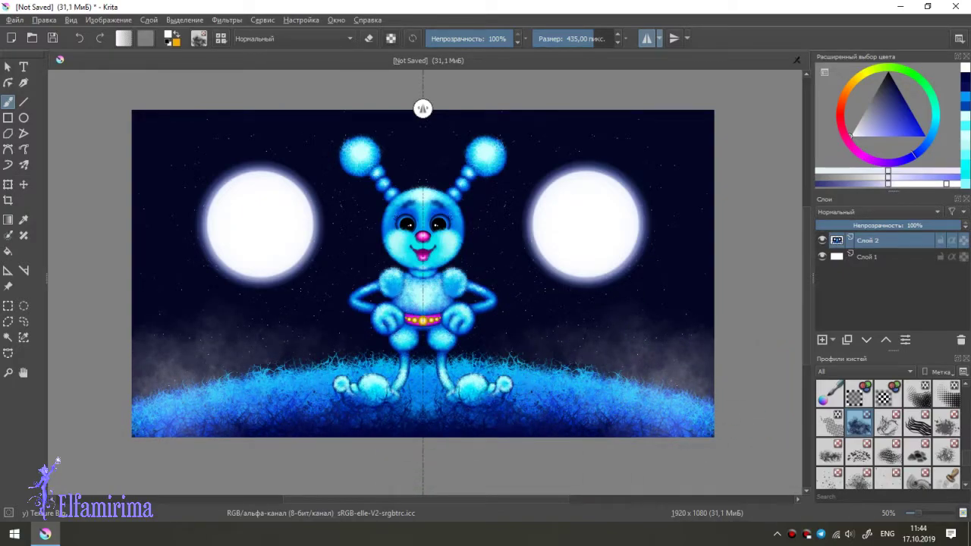
Step: With mirroring off, stamp sparkle stars at top, left and lower right, then a ~200 px one top-right
scroll(888, 434, down, 5)
click(917, 445)
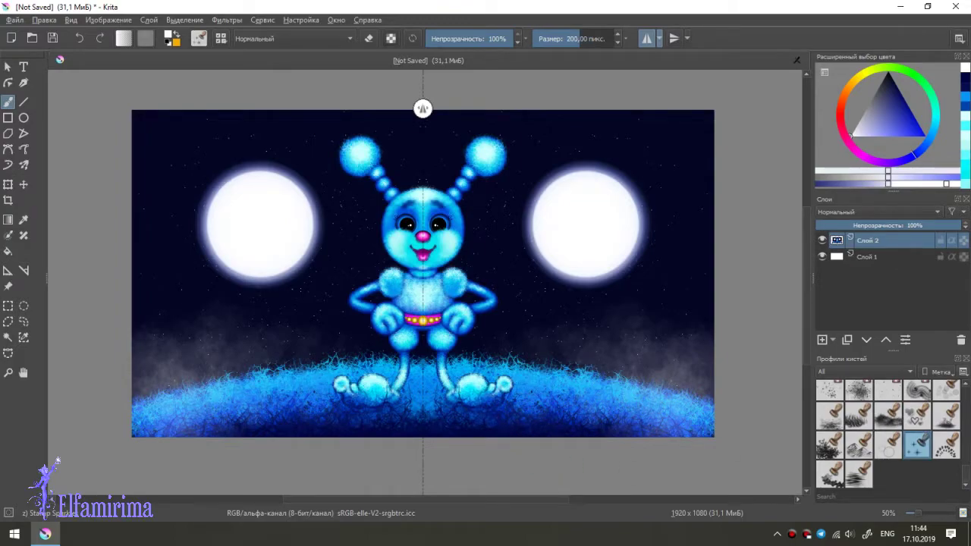
click(646, 38)
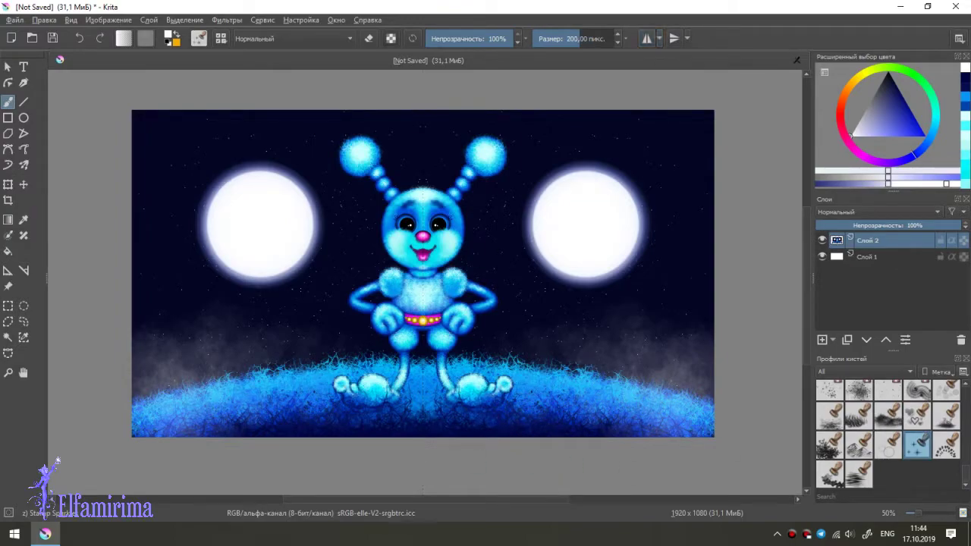
click(277, 136)
click(180, 311)
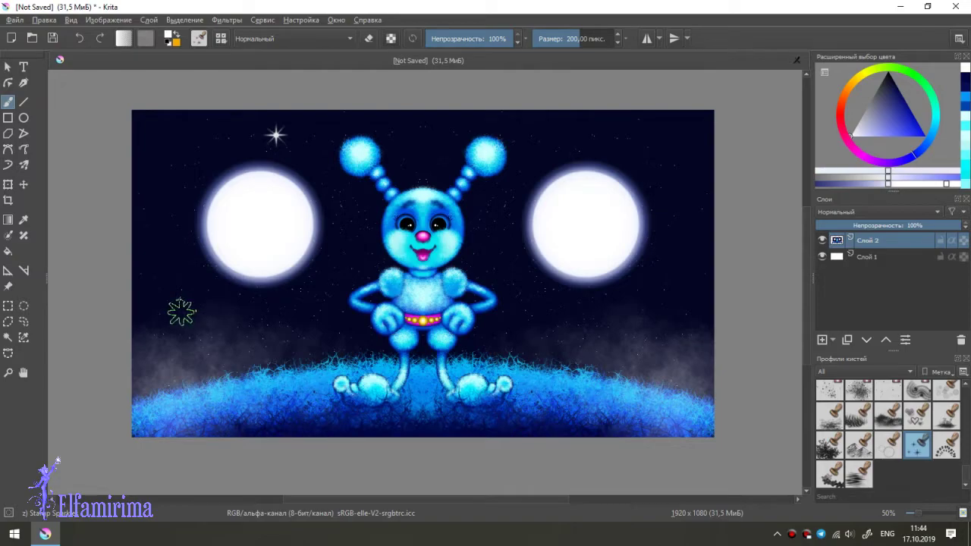
click(681, 347)
drag(567, 307, 560, 315)
drag(598, 142, 650, 152)
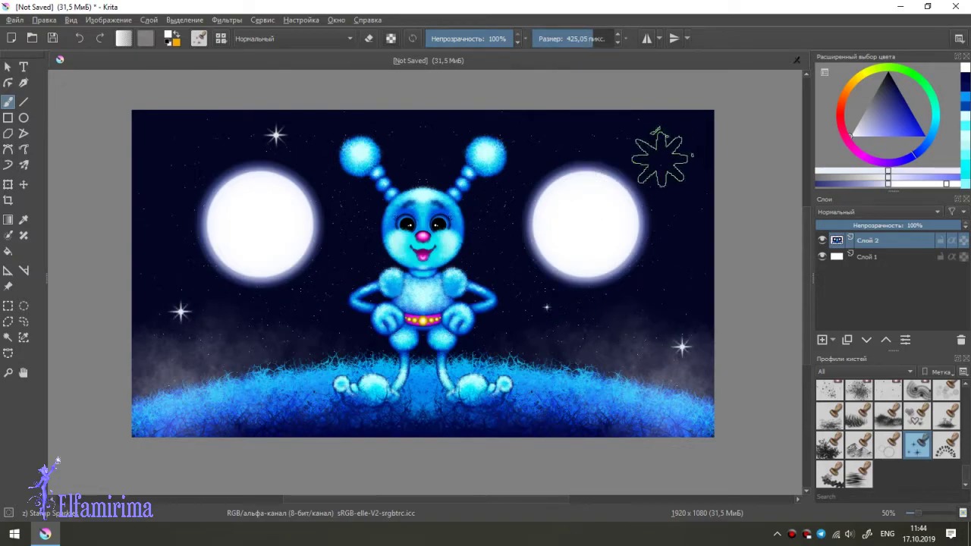
click(649, 141)
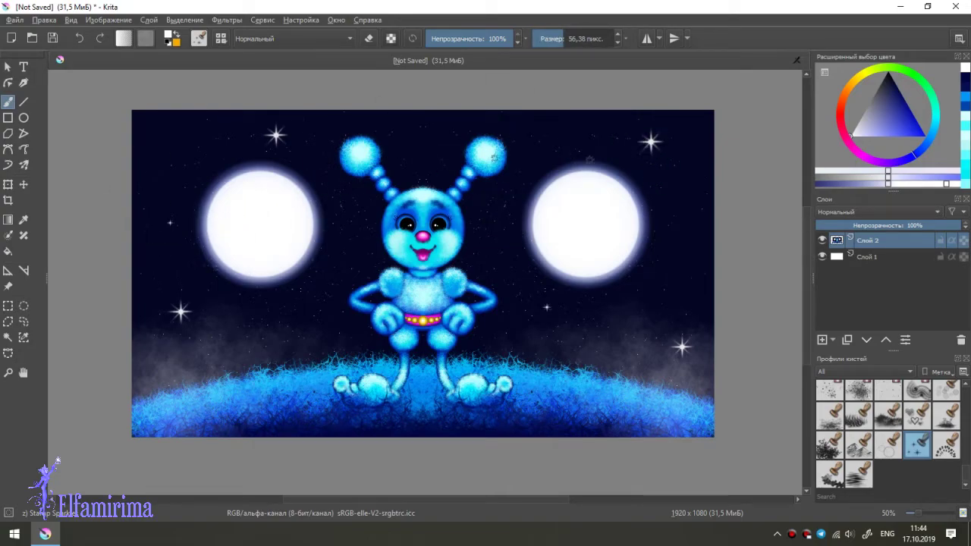
Step: Stamp larger sparkles in the upper-left sky, above the left hill, right sky and beside the bunny
key(bracketright)
key(bracketright)
key(bracketright)
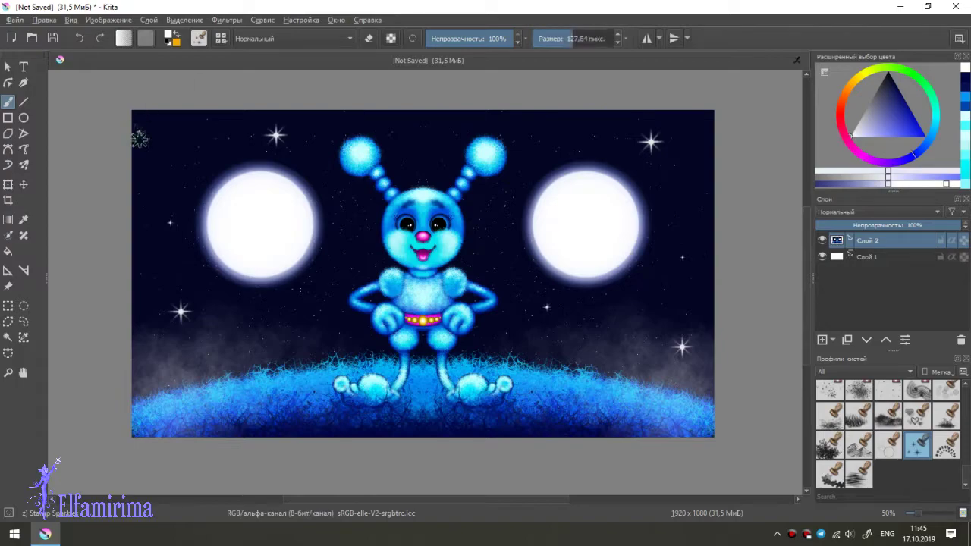
key(bracketright)
key(bracketright)
click(168, 149)
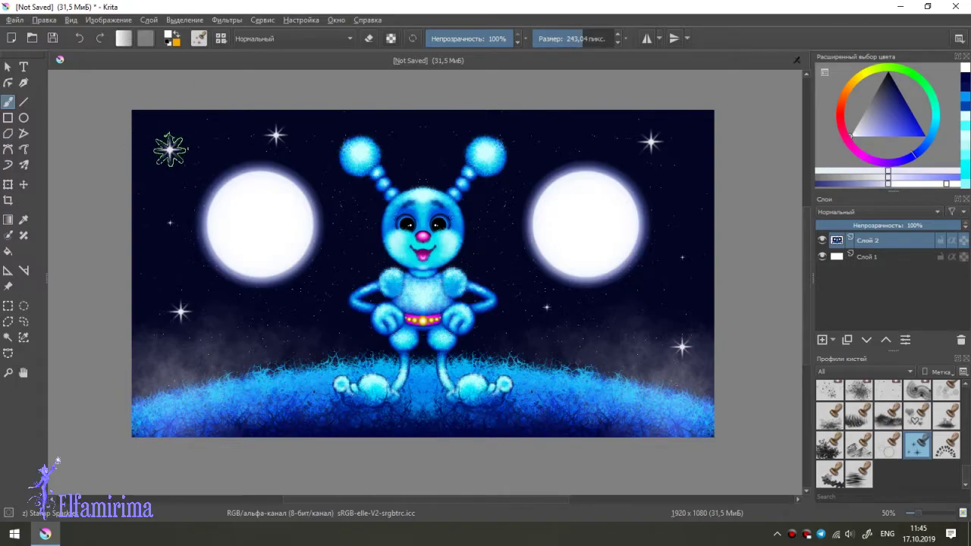
key(bracketleft)
key(bracketleft)
key(bracketleft)
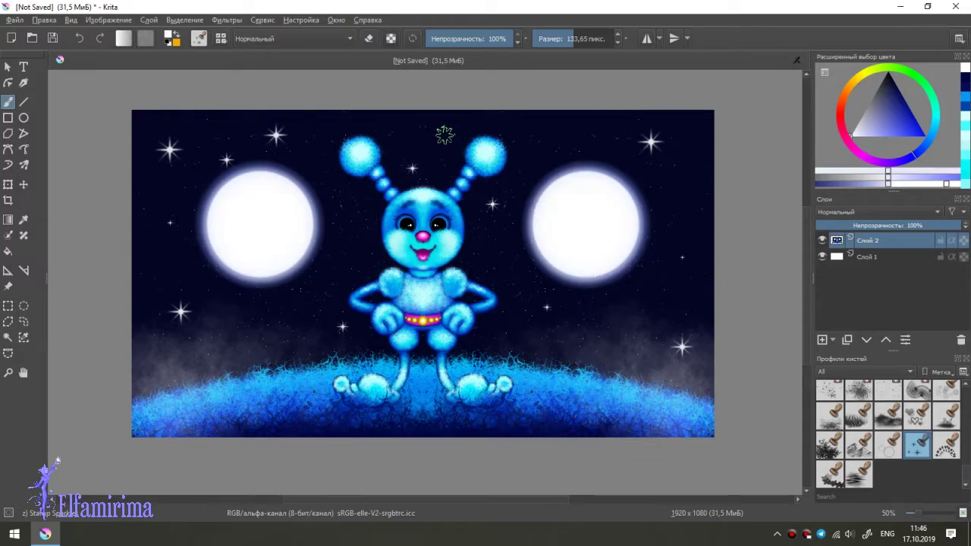
drag(596, 335, 629, 334)
drag(260, 348, 284, 348)
click(264, 330)
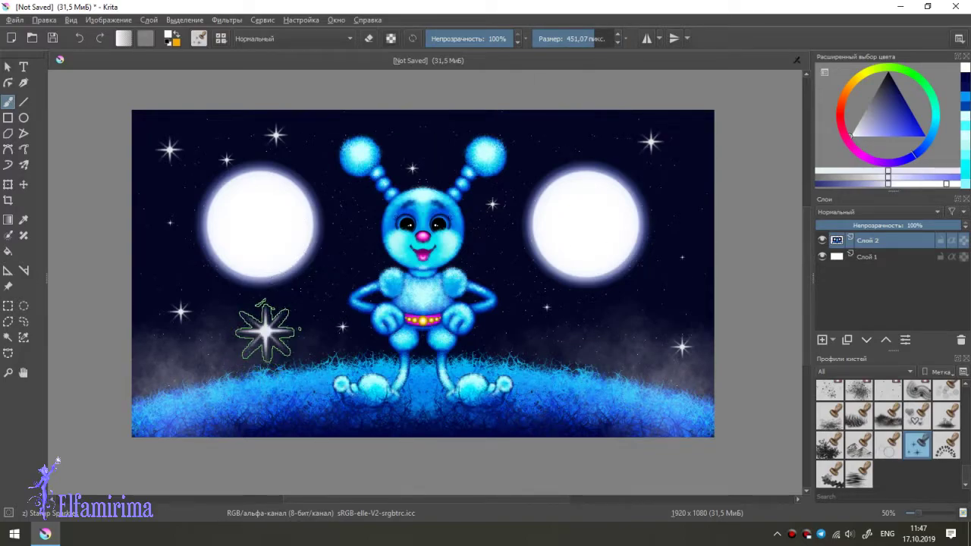
drag(674, 180, 629, 180)
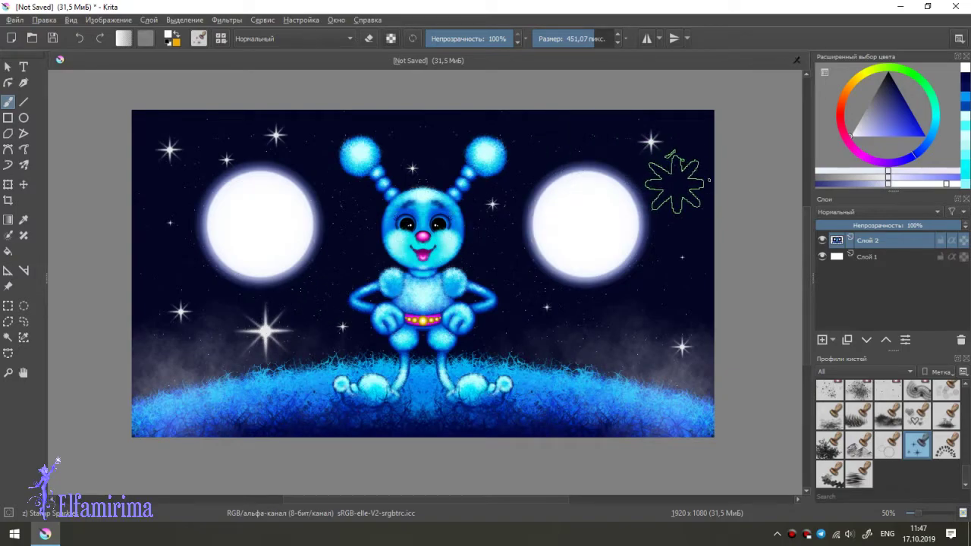
key(bracketright)
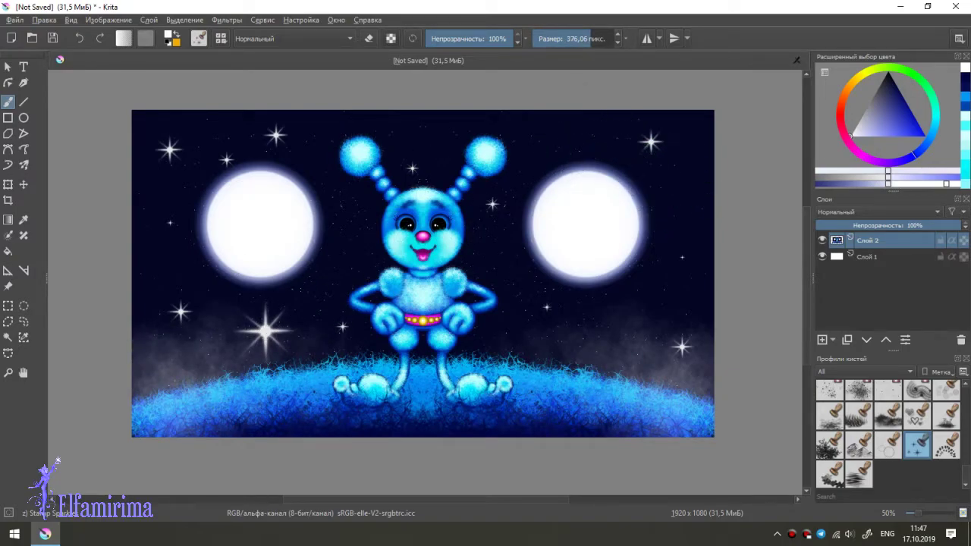
click(681, 179)
click(662, 196)
click(609, 313)
Step: Scatter small sparkles across the upper and left sky, plus a few larger ones on the right
key(bracketleft)
key(bracketleft)
click(526, 123)
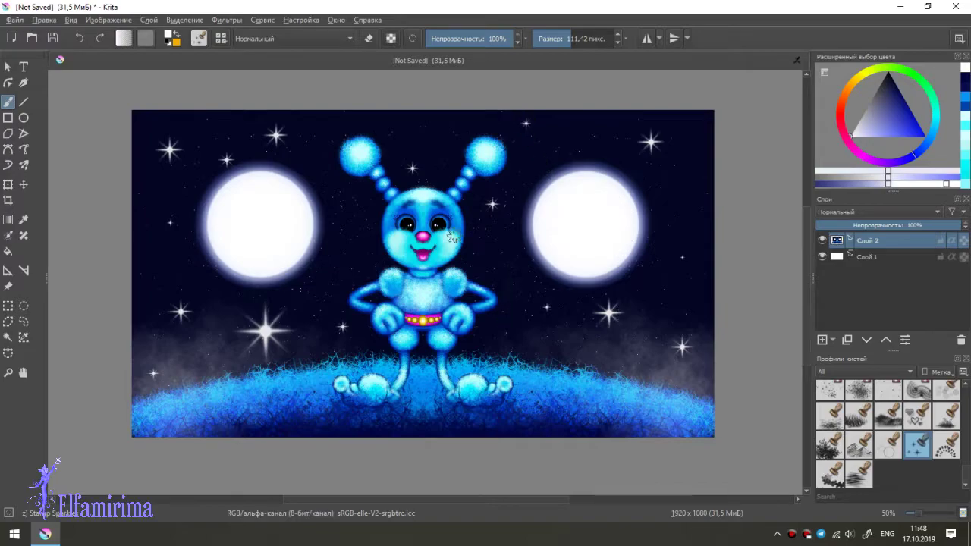
click(426, 127)
click(217, 116)
click(158, 265)
key(bracketright)
key(bracketright)
click(687, 205)
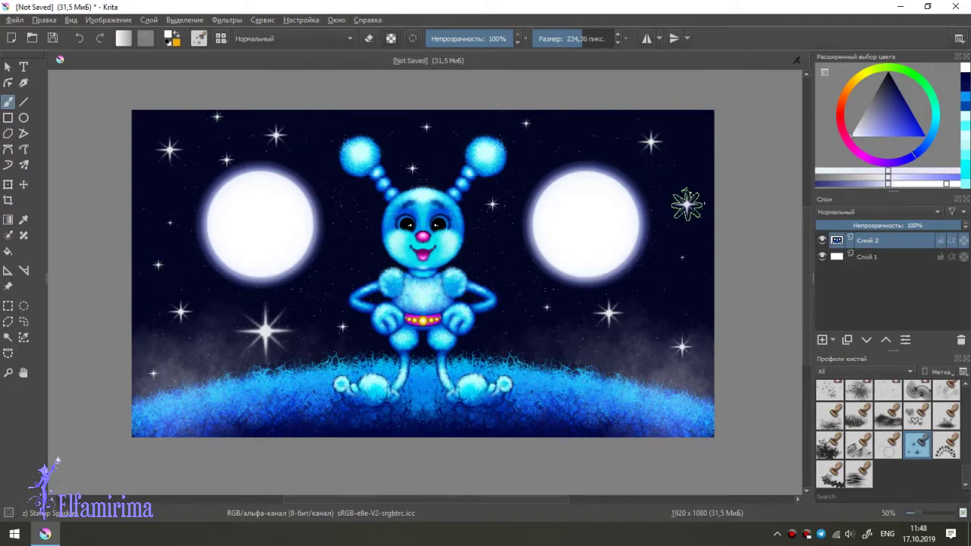
click(140, 288)
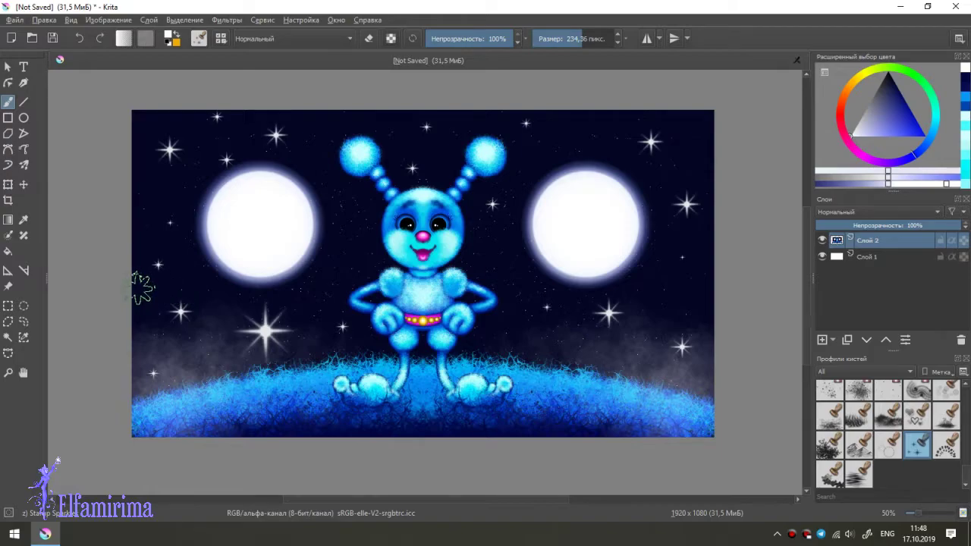
click(702, 302)
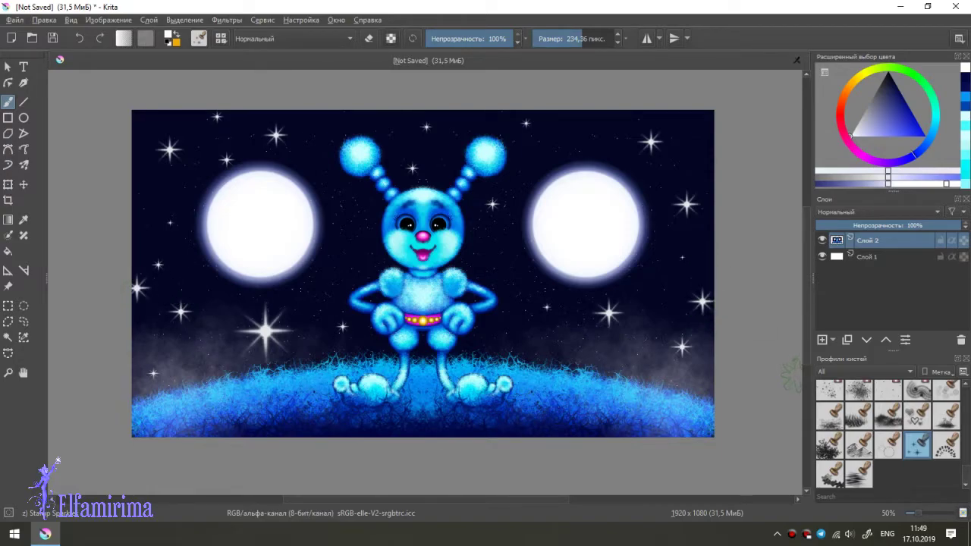
key(bracketleft)
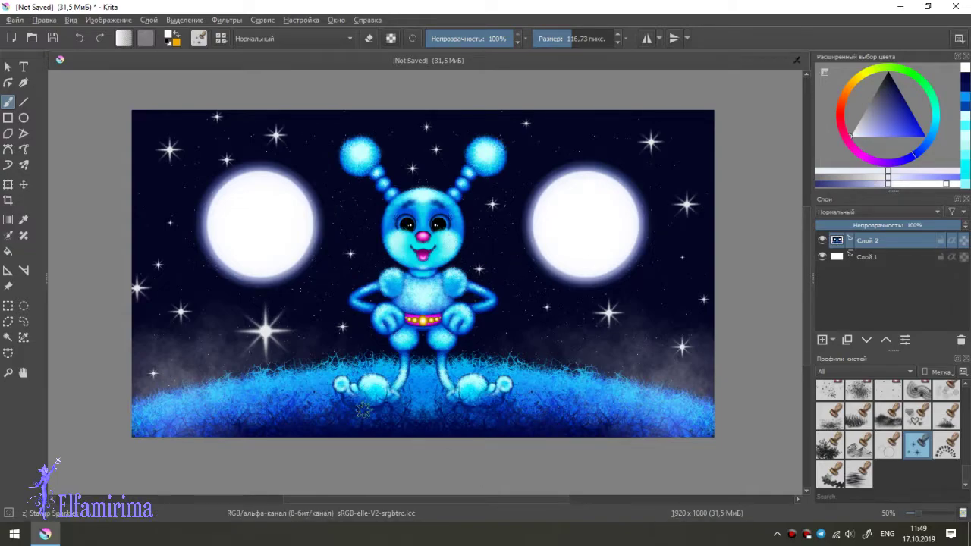
click(304, 285)
click(644, 279)
scroll(888, 432, up, 5)
Step: Brighten the big stars above the left hill, beside the bunny, and in the upper corners with dodge
click(947, 451)
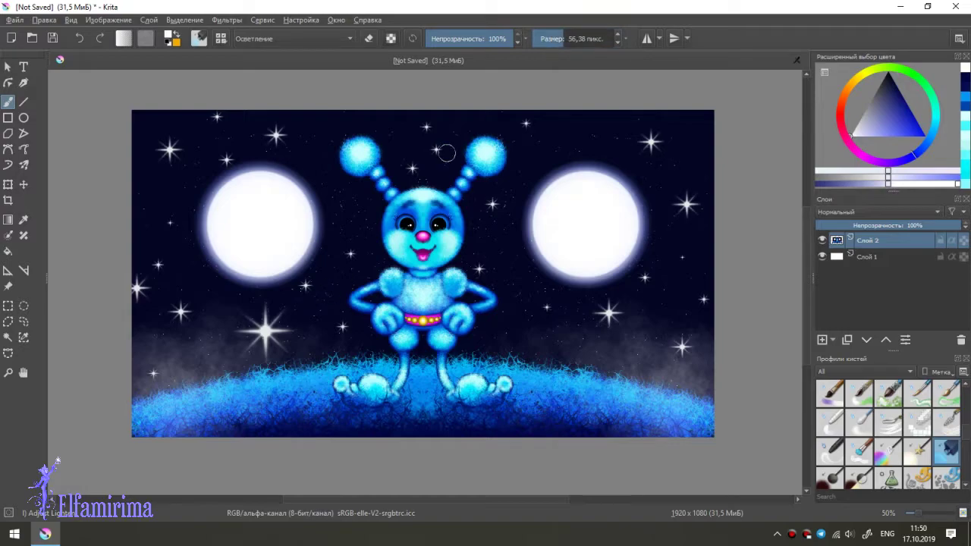
click(264, 332)
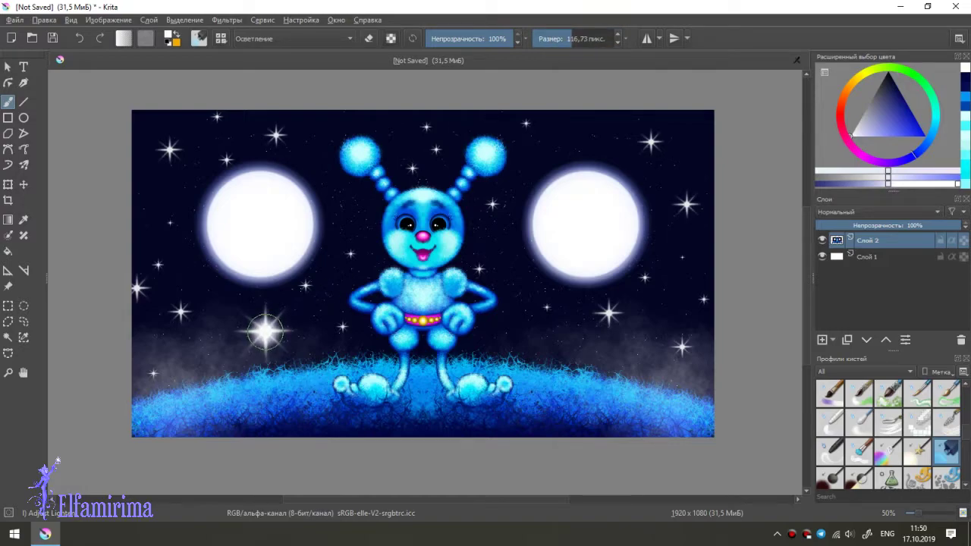
key(])
click(264, 332)
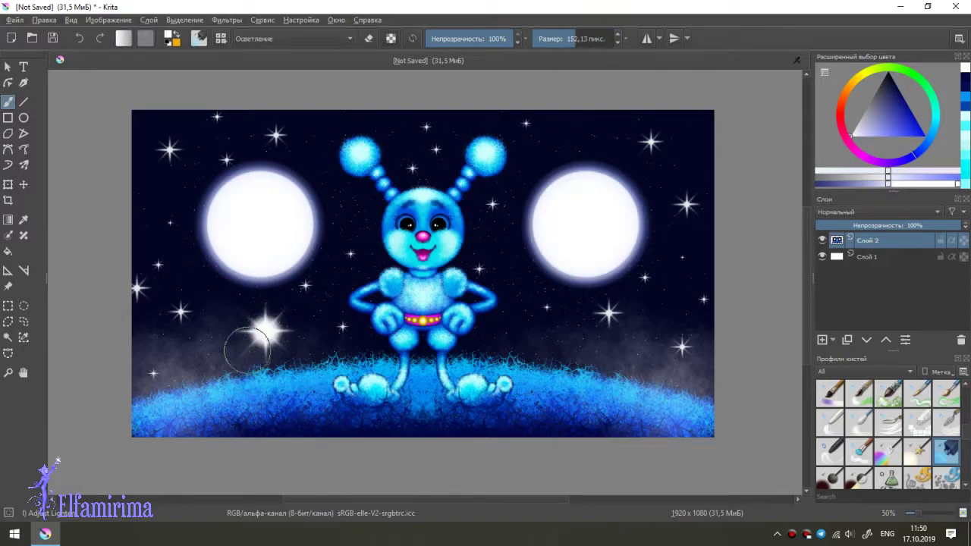
key([)
key([)
click(609, 313)
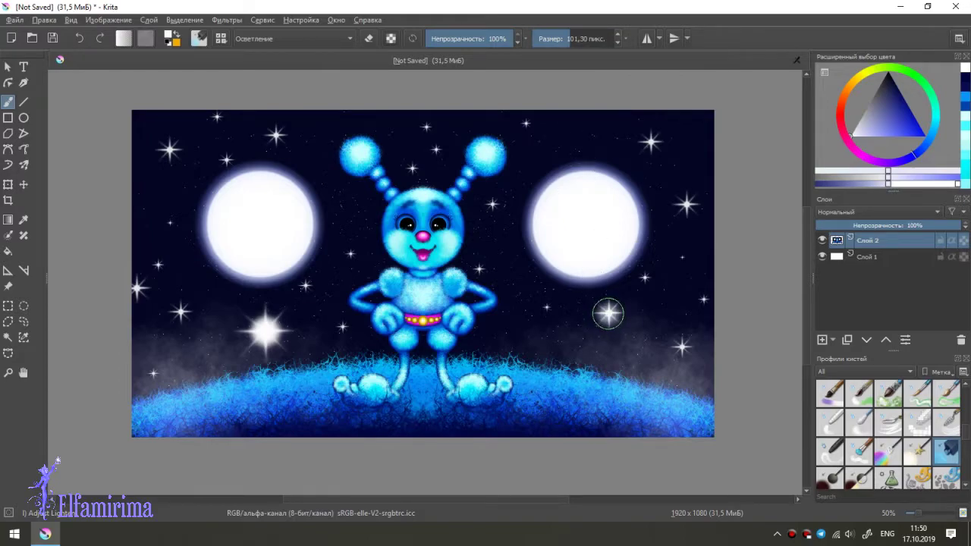
click(650, 142)
click(169, 150)
Step: Dodge the smaller stars near the antenna, shoulder, lower-right and right sky with a smaller brush
key(])
key(bracketleft)
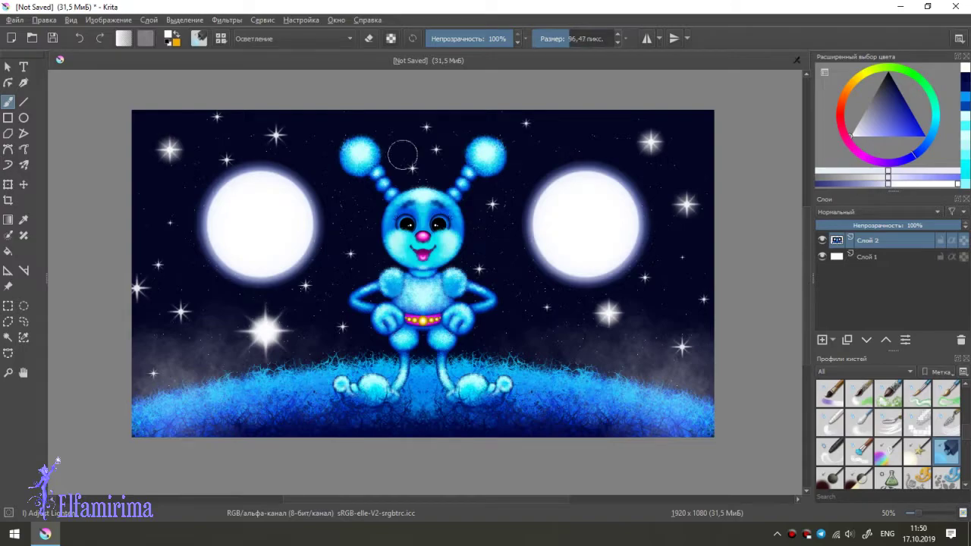
click(276, 135)
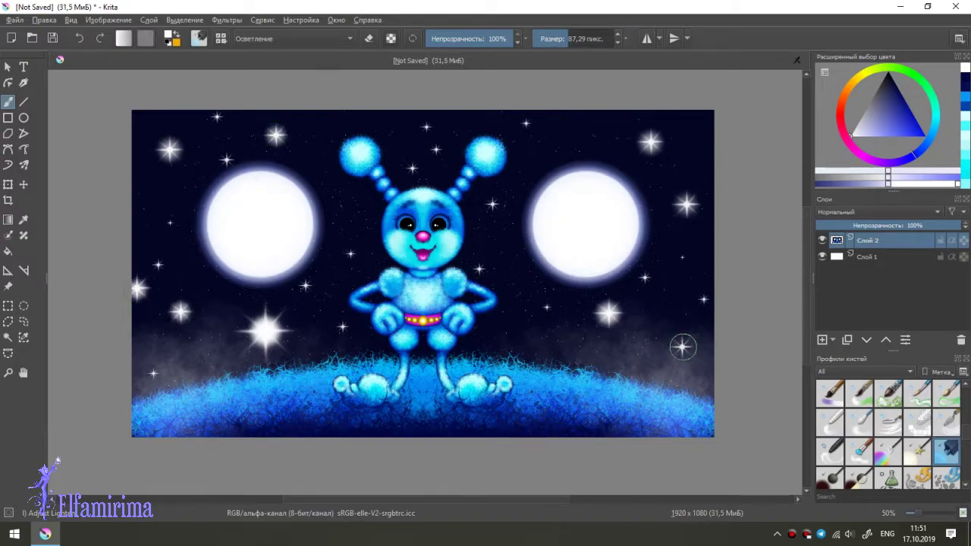
key(bracketleft)
click(436, 149)
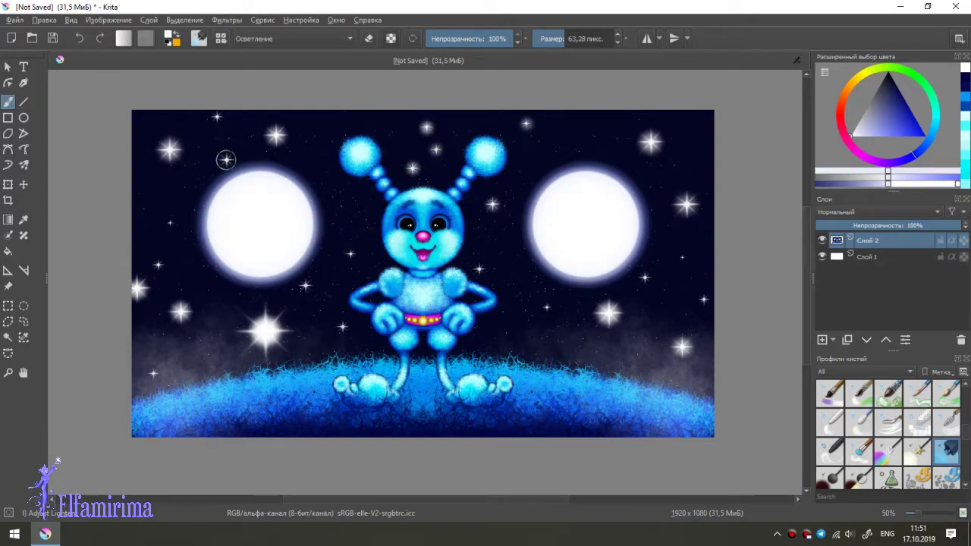
click(477, 269)
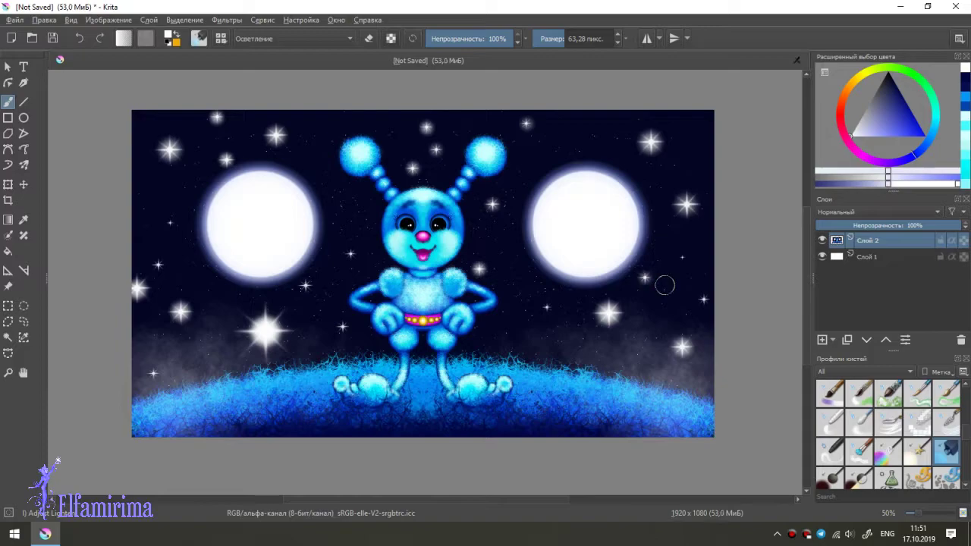
click(546, 307)
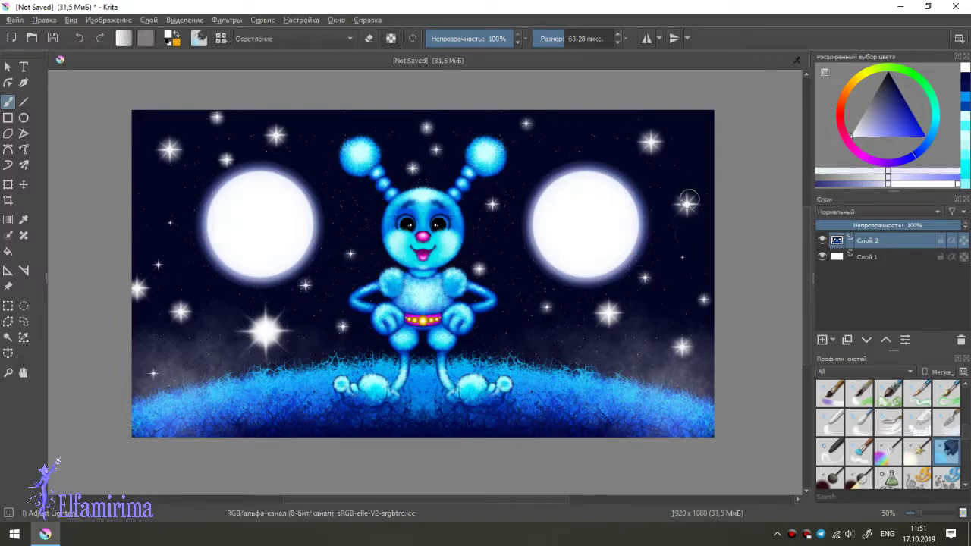
click(686, 203)
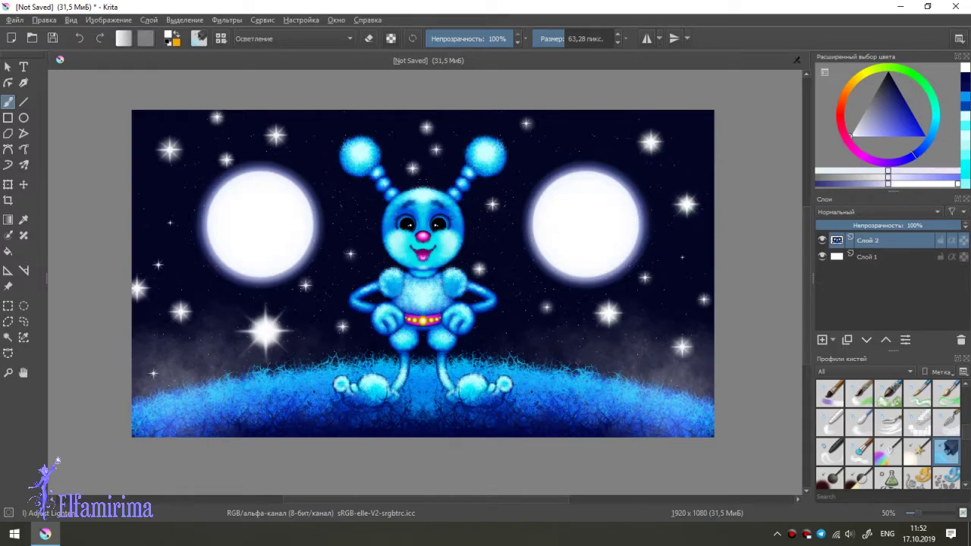
scroll(425, 281, up, 5)
Step: Sample the dark magenta from the mouth and try a texture and a dodge brush
scroll(425, 280, down, 1)
scroll(792, 466, up, 2)
click(24, 219)
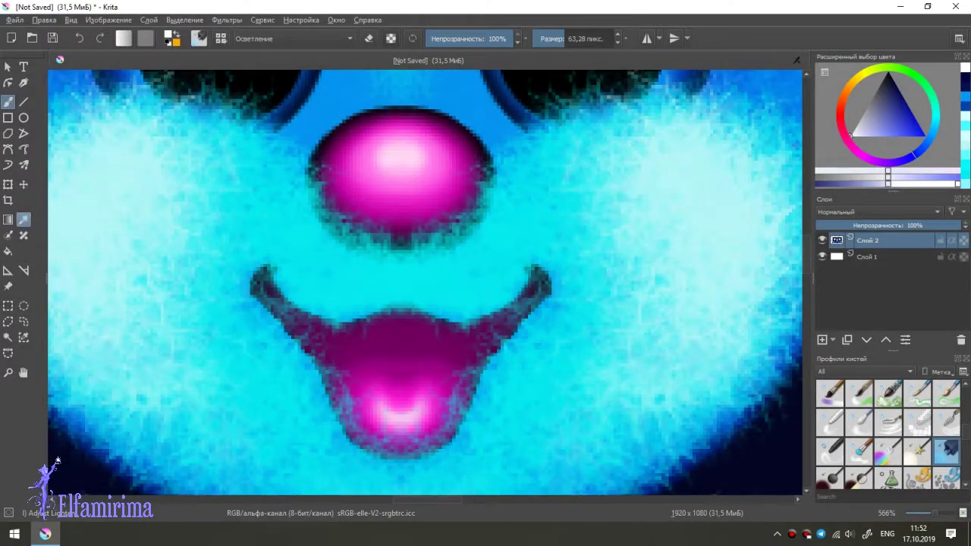
scroll(887, 432, down, 5)
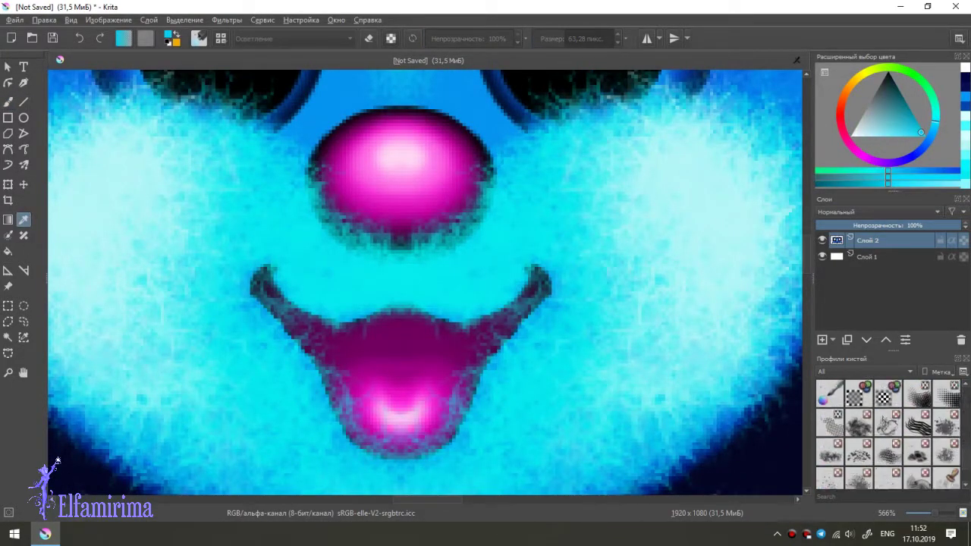
click(946, 418)
click(460, 321)
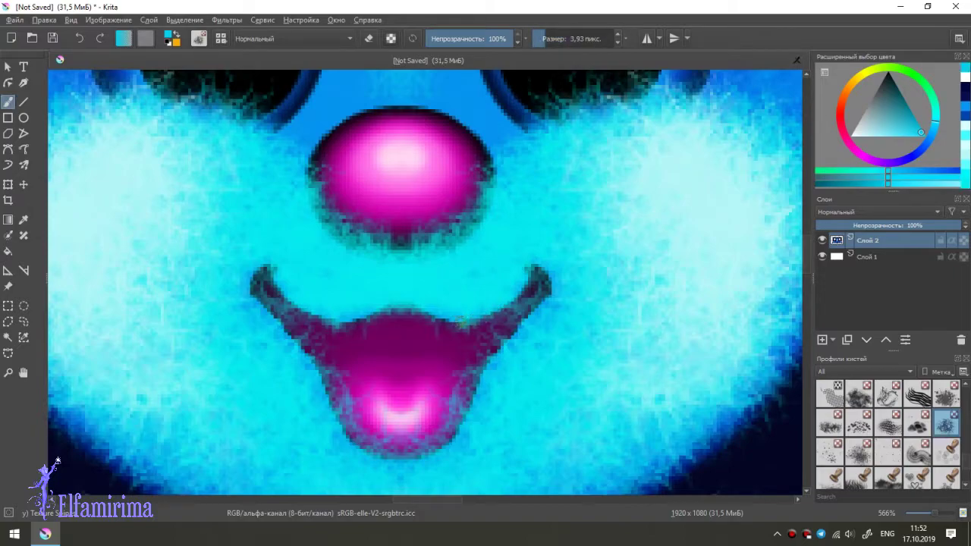
ctrl+click(326, 338)
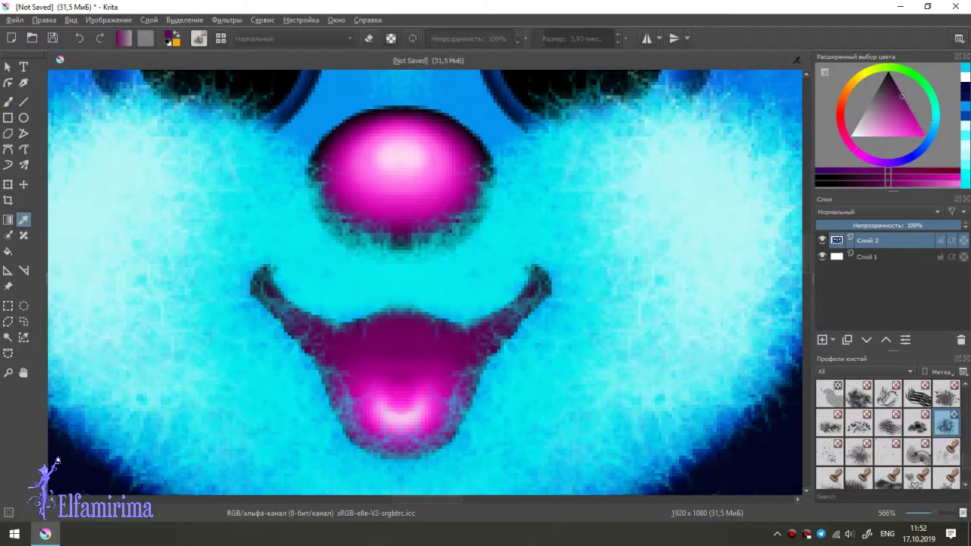
key(slash)
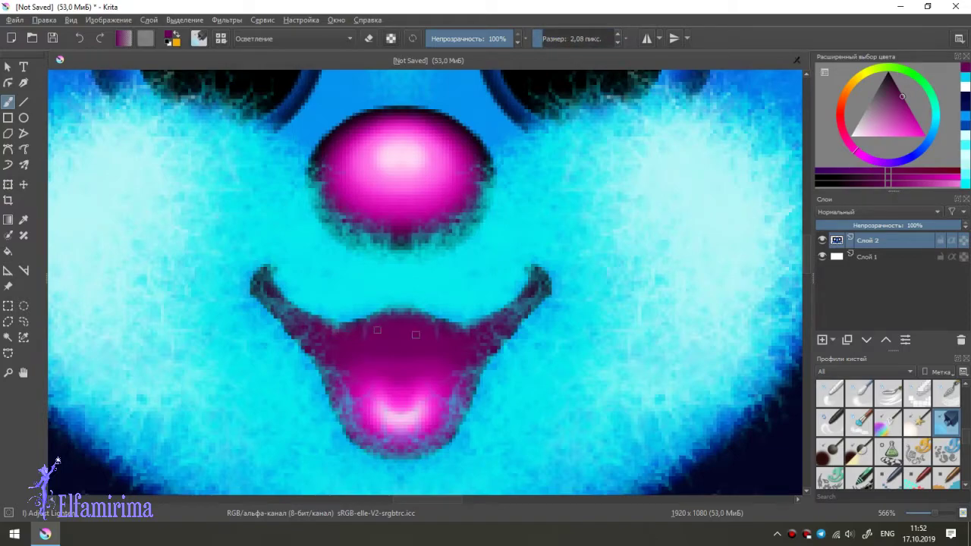
key(slash)
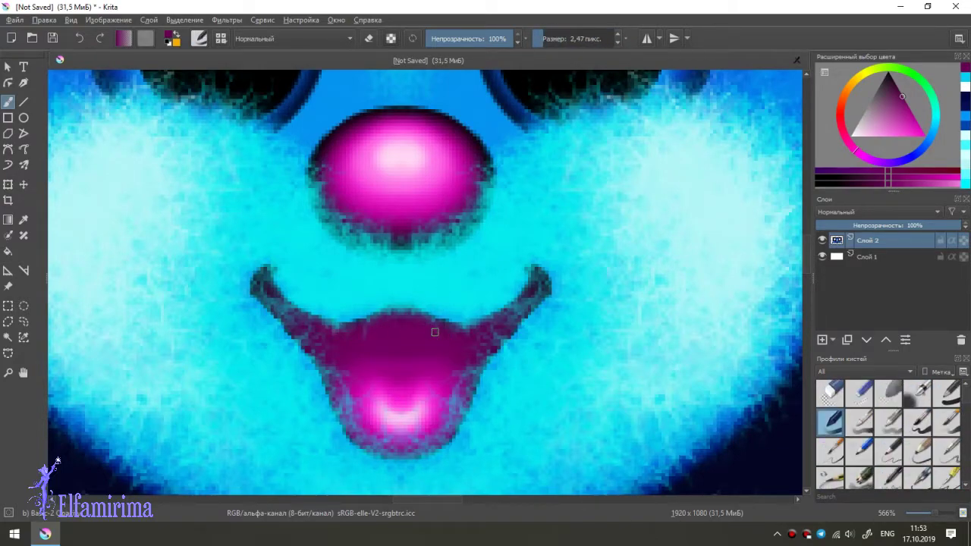
Step: Enable mirroring, select a smaller Осветление dodge brush, and zoom out to 67%
click(646, 38)
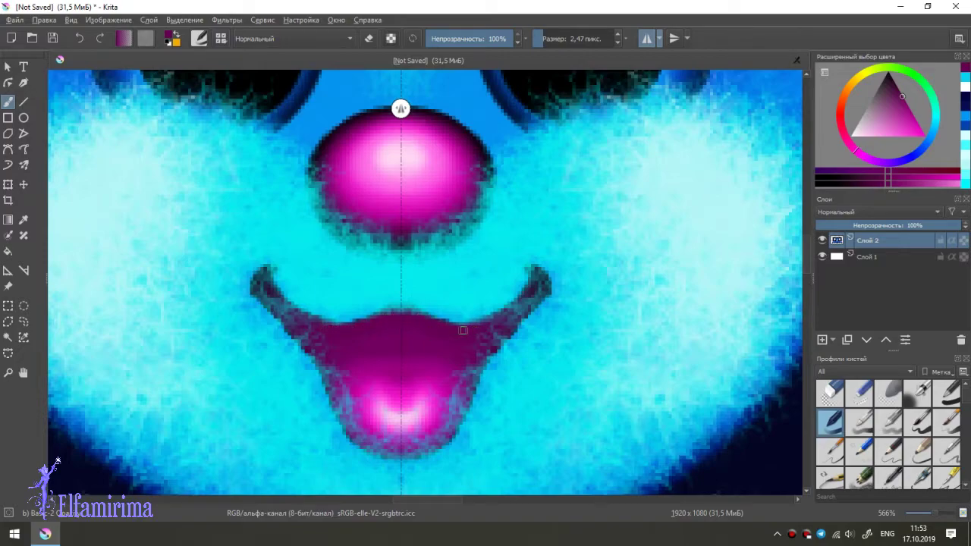
click(23, 219)
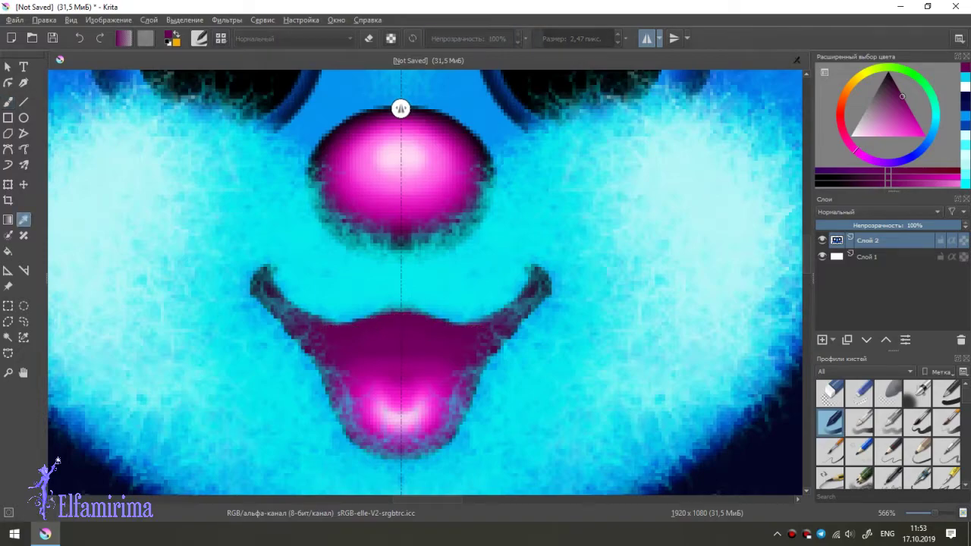
key(b)
scroll(887, 433, down, 3)
click(946, 422)
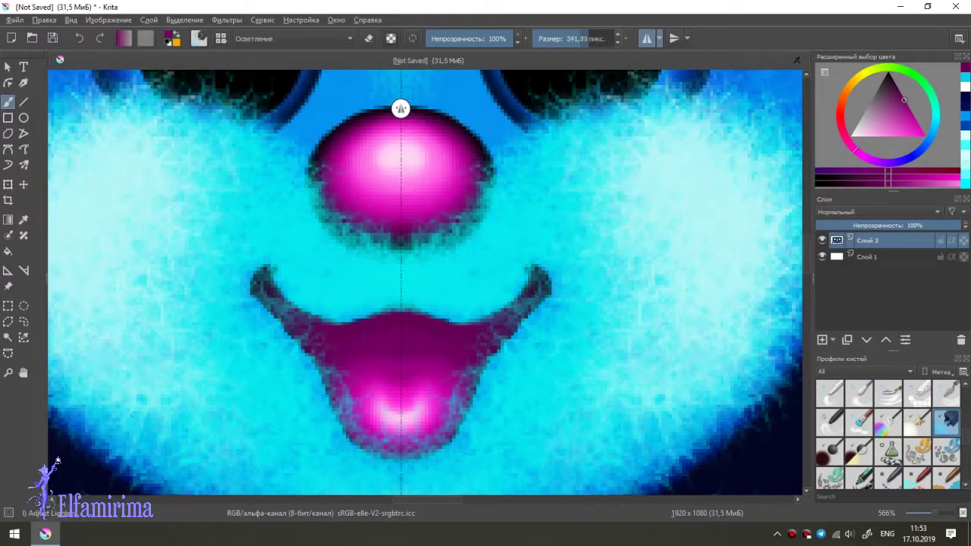
key(bracketleft)
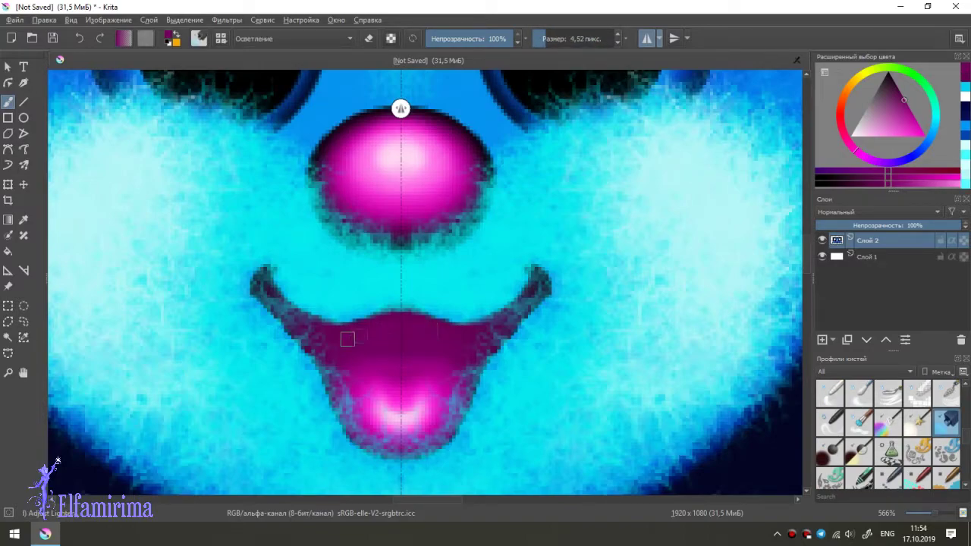
key(minus)
key(minus)
key(minus)
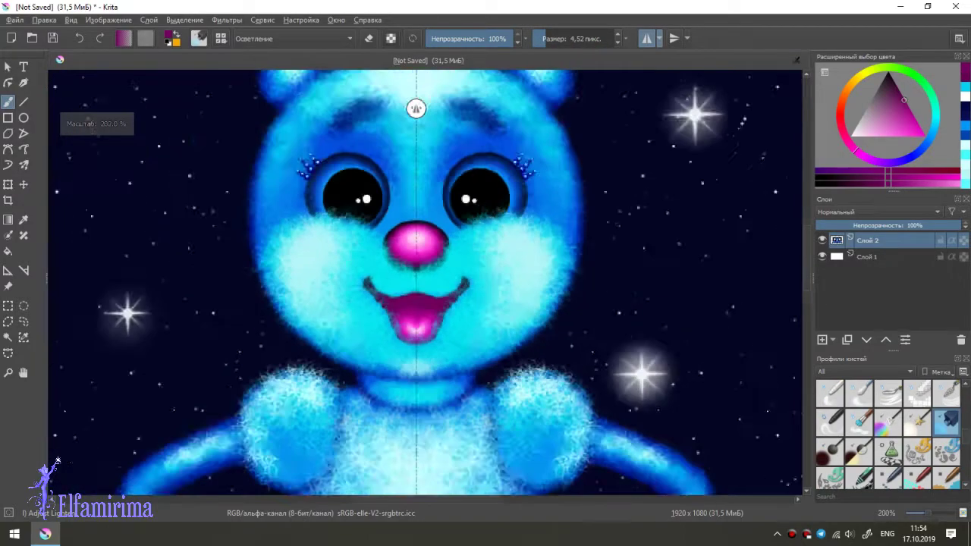
key(minus)
key(minus)
key(minus)
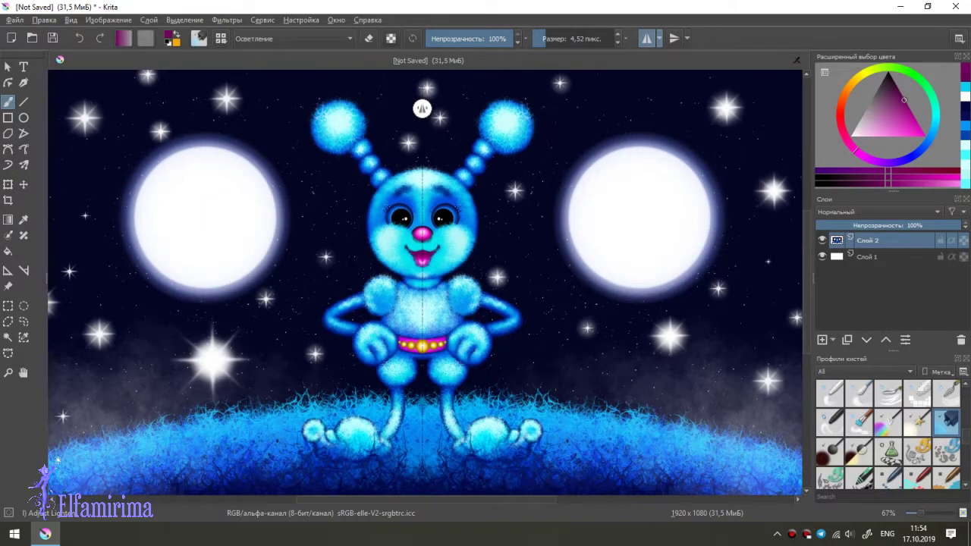
Step: With mirroring off, dab white texture onto the right antenna ball using an ~83 px texture brush
click(646, 38)
click(534, 38)
scroll(887, 433, down, 3)
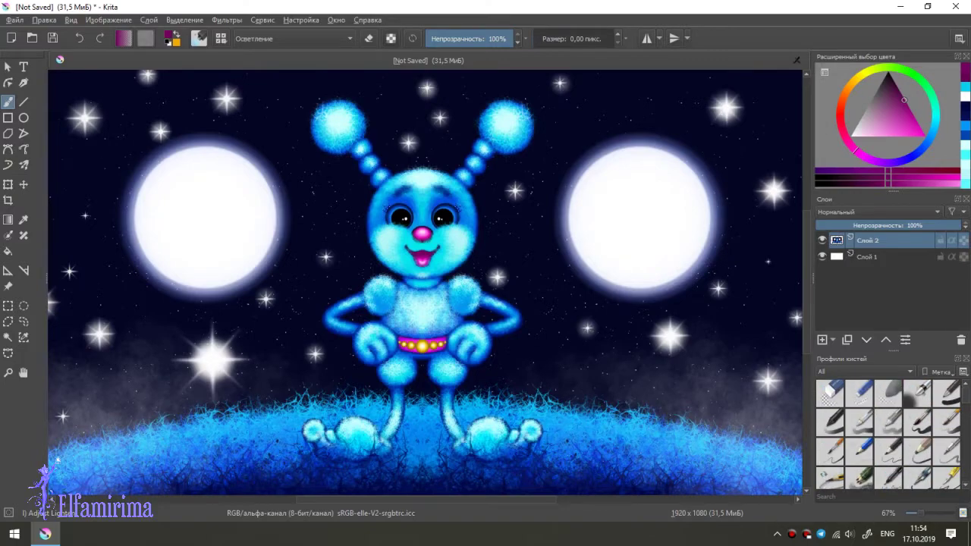
scroll(887, 432, down, 3)
scroll(887, 433, down, 3)
click(947, 452)
click(852, 135)
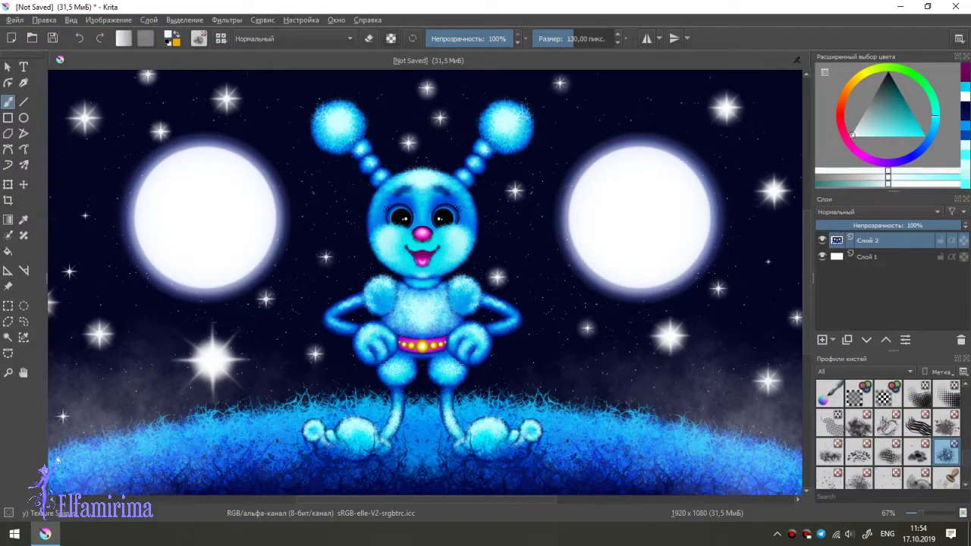
drag(792, 136, 504, 120)
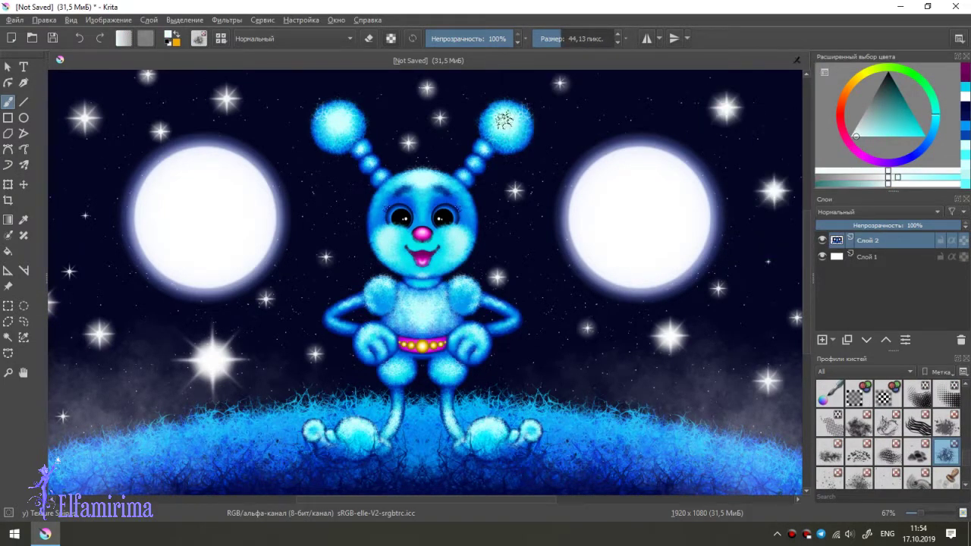
drag(504, 121, 504, 121)
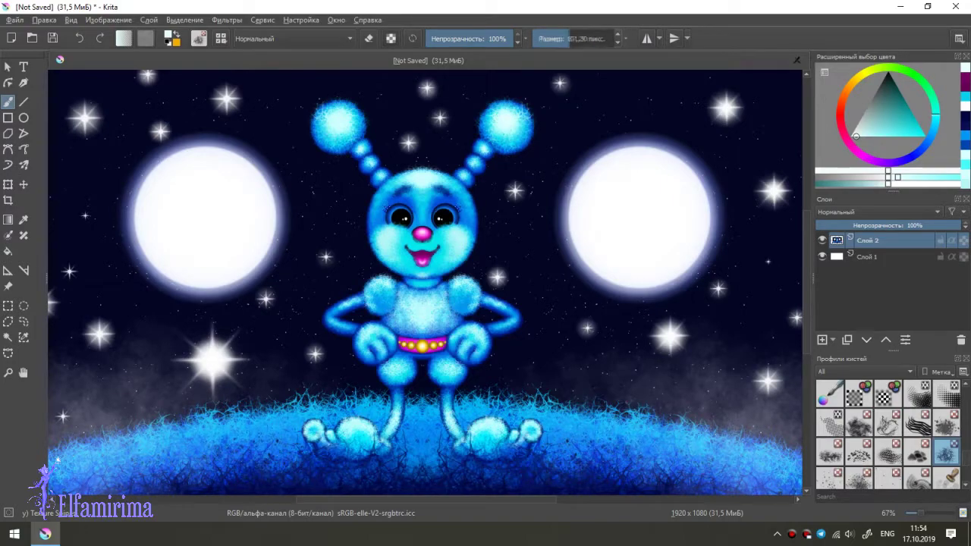
click(504, 123)
drag(504, 121, 504, 122)
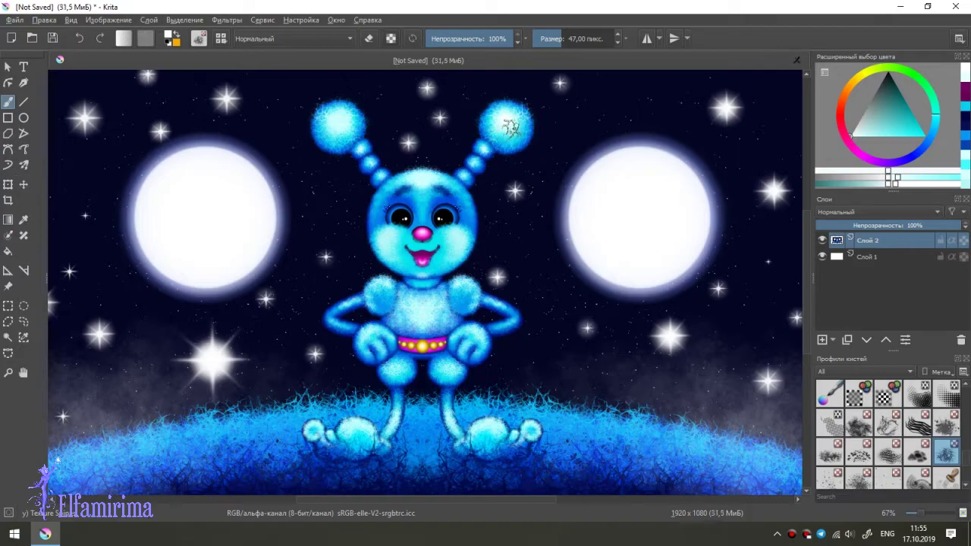
Step: Re-enable mirror mode and shrink the brush, testing a small dab on the top of the head
key(m)
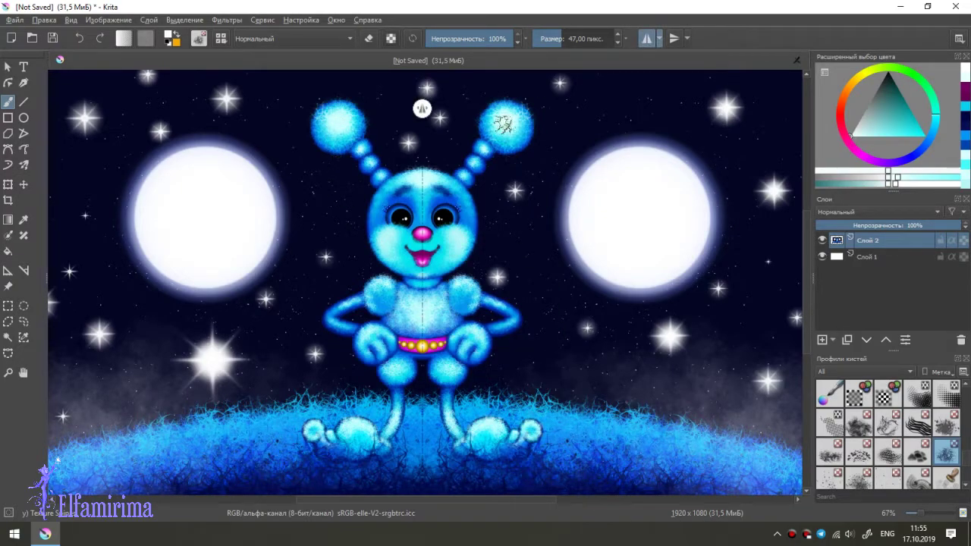
drag(505, 116, 506, 135)
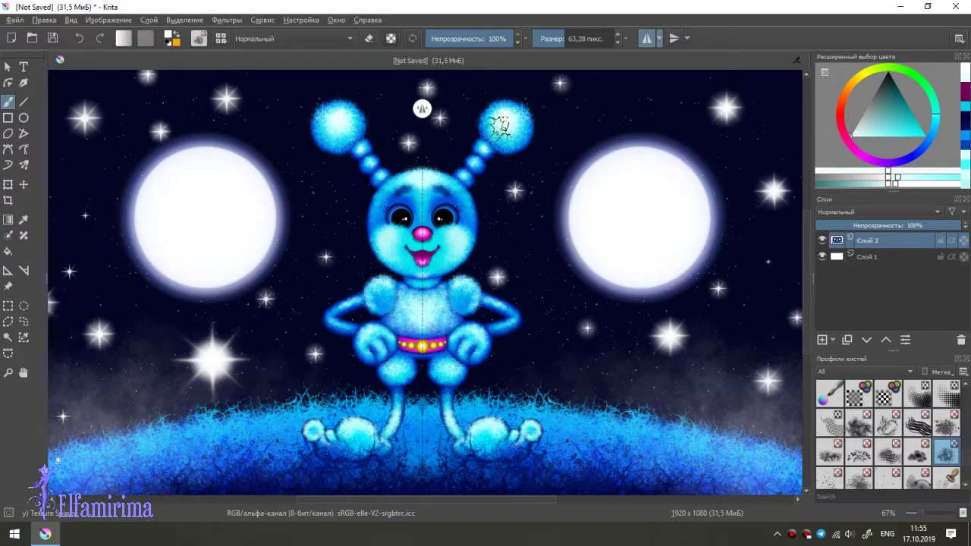
key(bracketleft)
key(bracketleft)
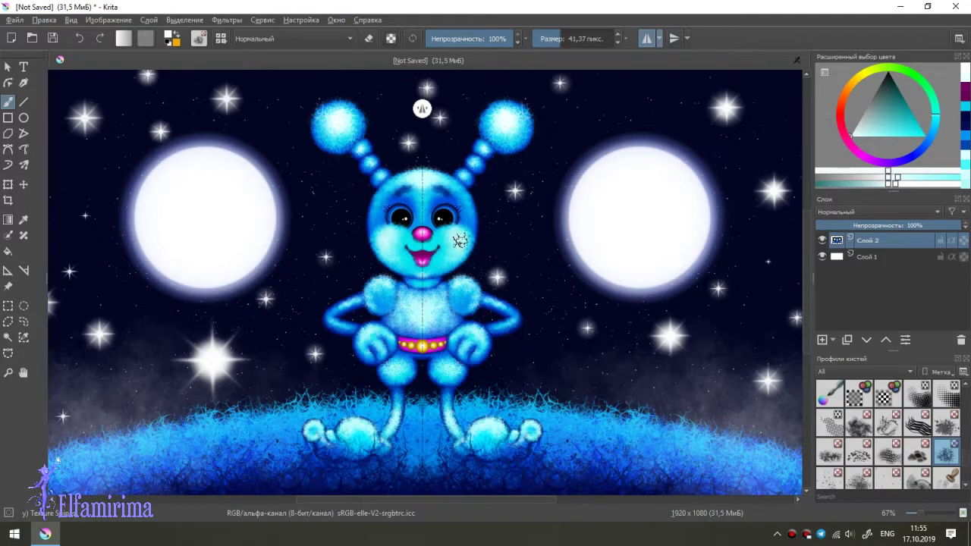
click(422, 176)
key(bracketright)
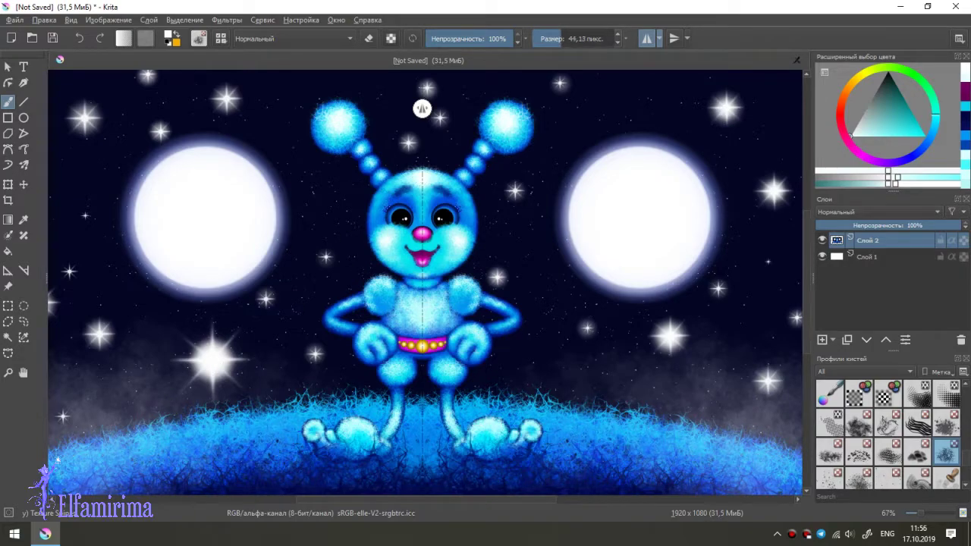
key(bracketleft)
key(bracketleft)
Step: Zoom in on the face and paint mirrored dark blue and cyan texture strokes over the eyebrows
key(plus)
key(plus)
key(plus)
scroll(322, 227, up, 5)
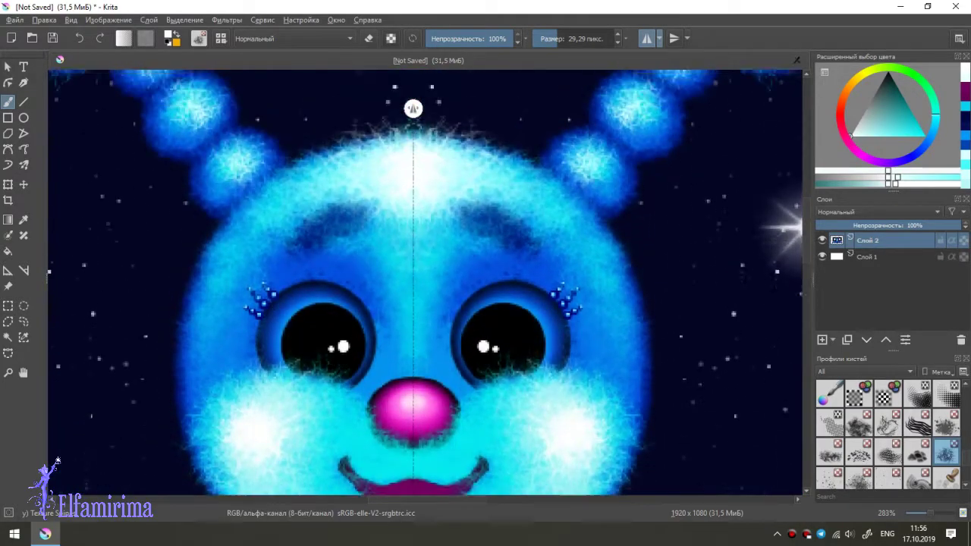
ctrl+click(554, 212)
key(bracketleft)
key(bracketleft)
key(bracketleft)
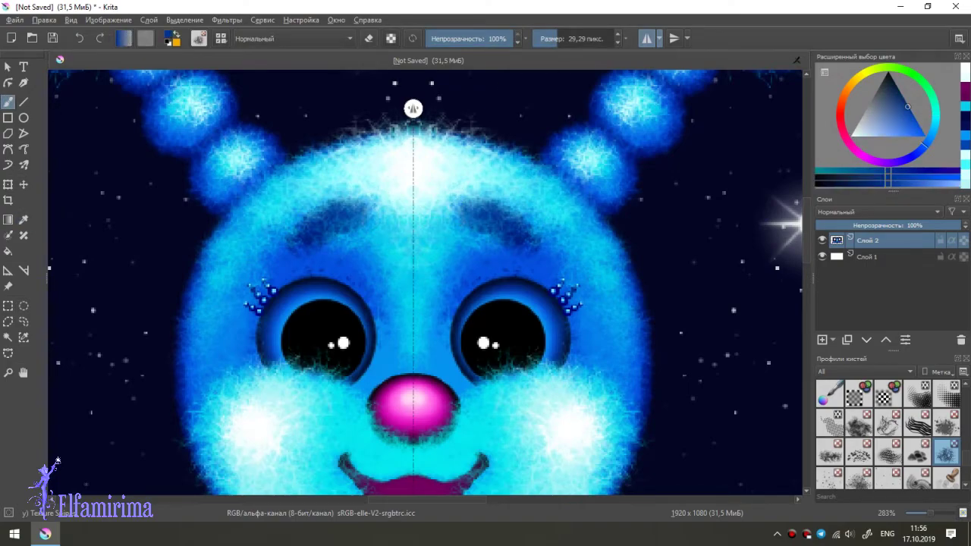
key(bracketright)
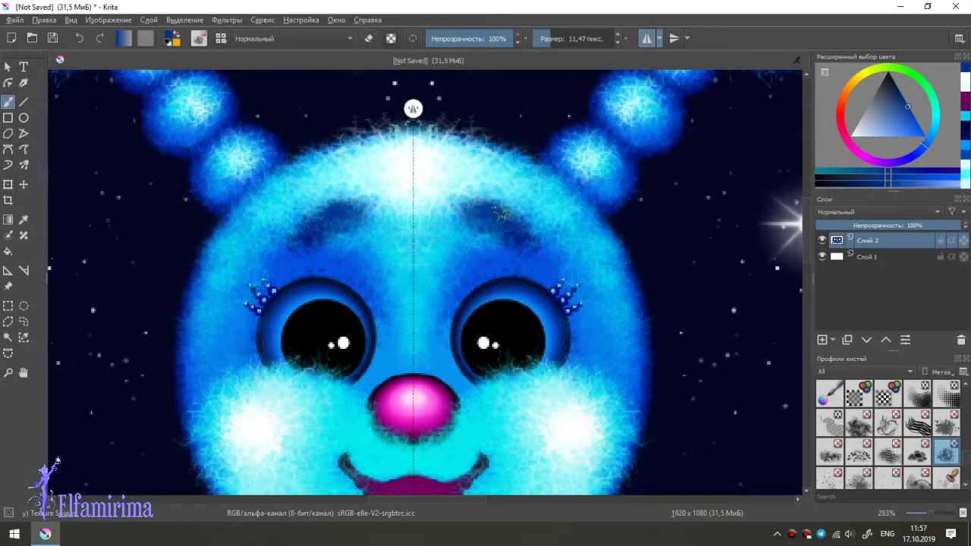
scroll(492, 138, down, 2)
key(bracketright)
drag(483, 155, 511, 182)
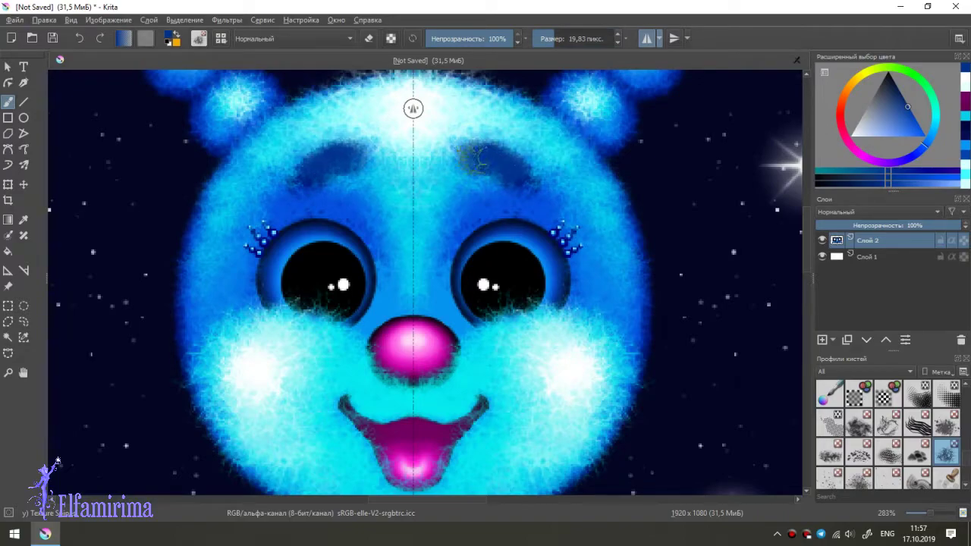
ctrl+click(341, 159)
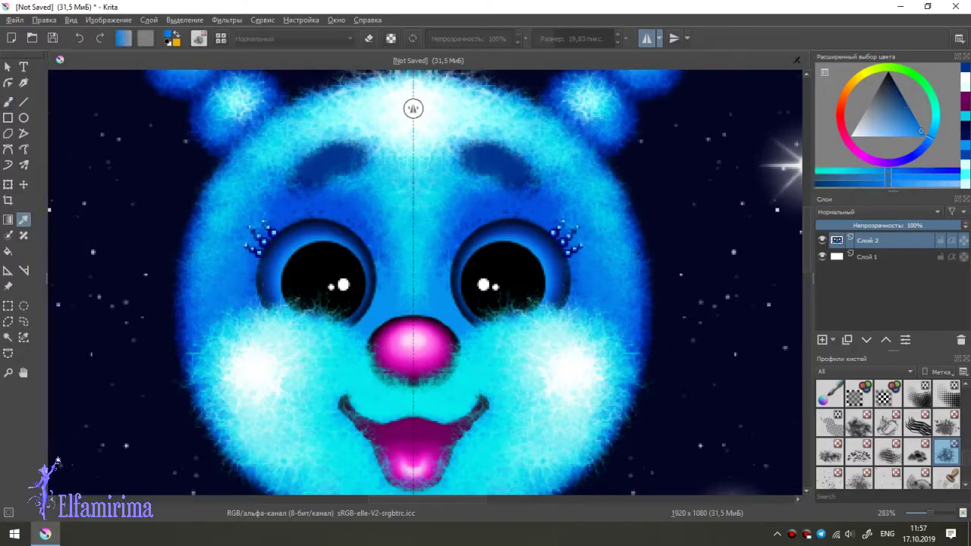
mouse_move(323, 159)
mouse_down()
mouse_move(360, 155)
mouse_move(311, 170)
mouse_up()
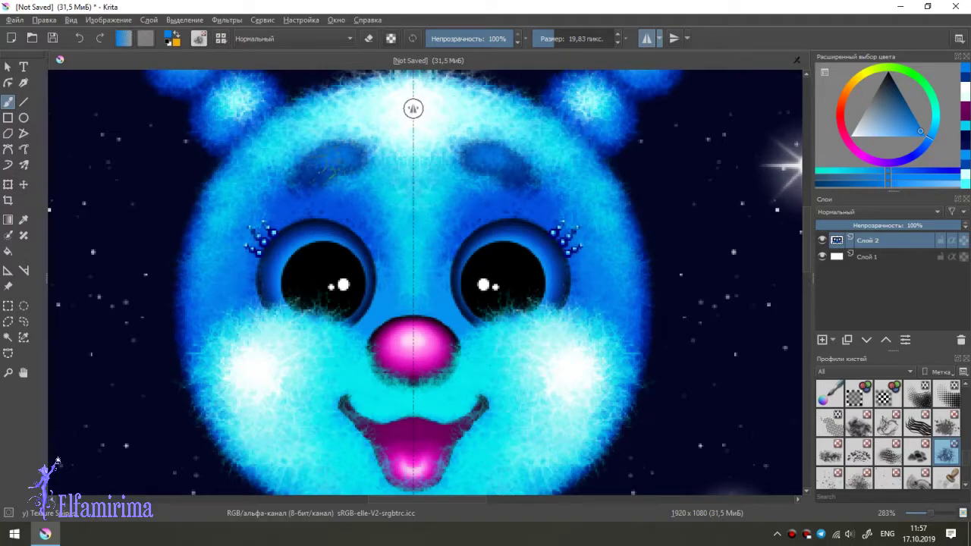
Step: Undo the eyebrow texture strokes, try faint strokes nearby, and sample the left eyebrow's colour
key(ctrl+z)
key(ctrl+z)
key(p)
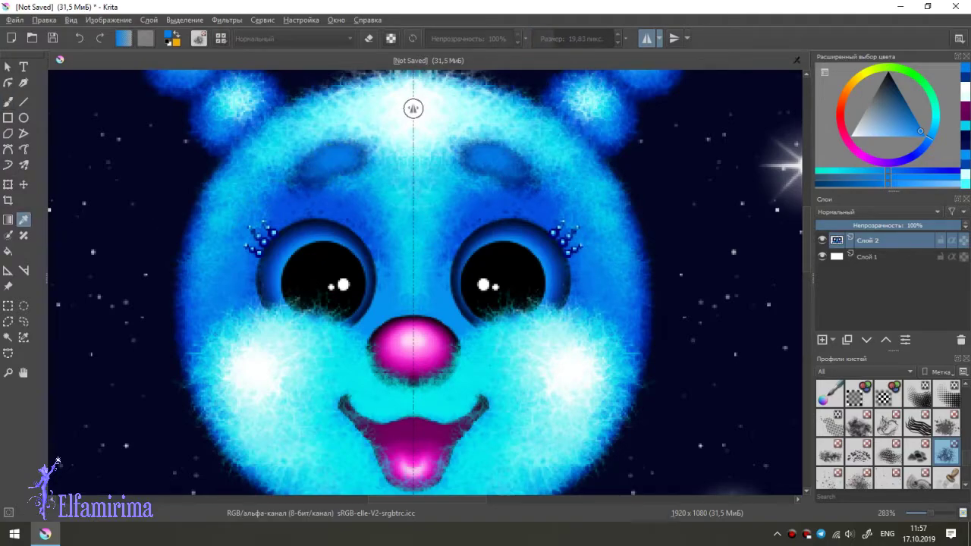
key(b)
drag(364, 156, 345, 155)
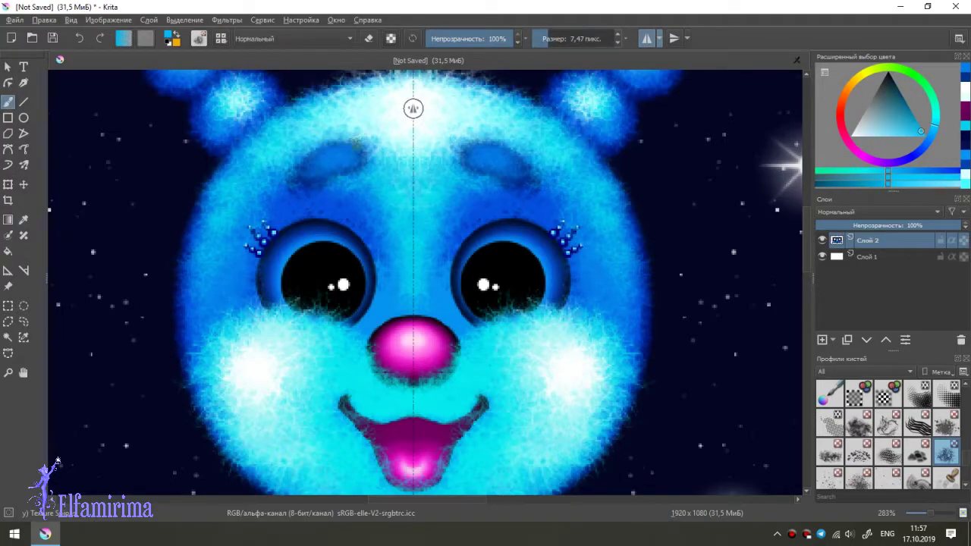
key(bracketright)
key(bracketright)
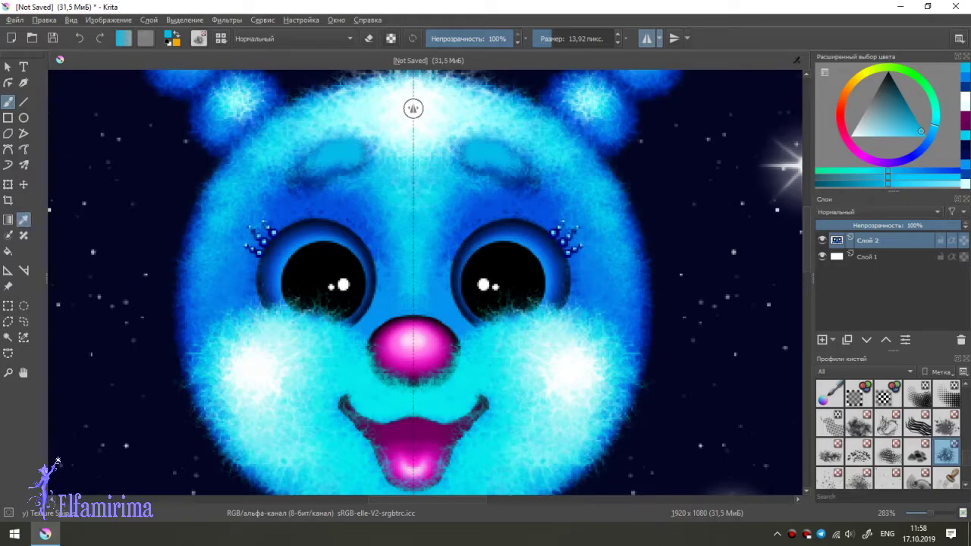
ctrl+click(354, 151)
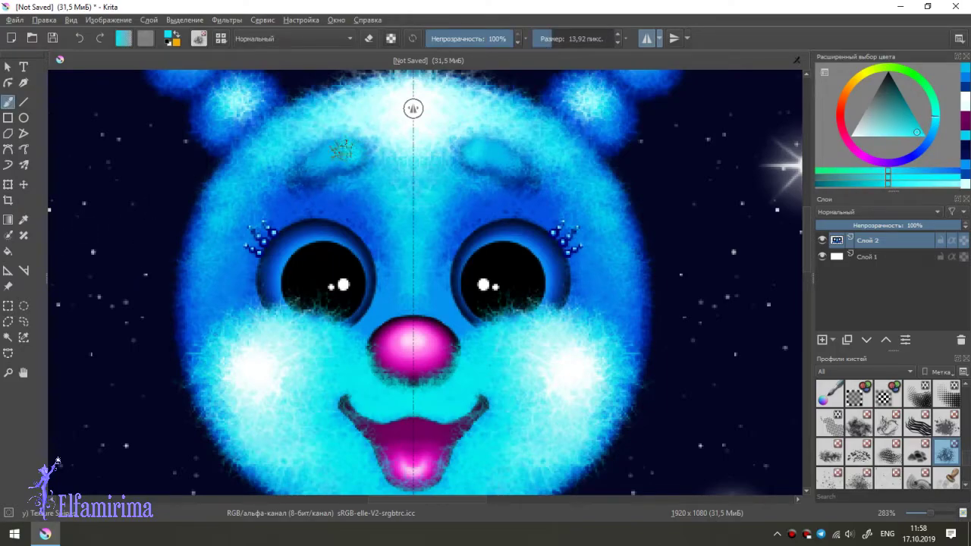
Step: Paint mirrored near-white highlights along both eyebrows, then zoom out to 67%
drag(342, 150, 351, 151)
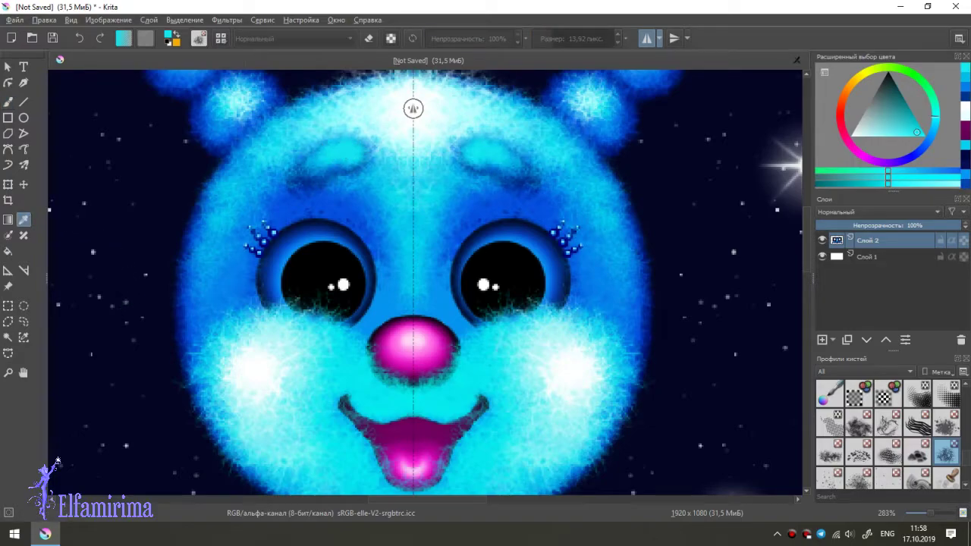
ctrl+click(347, 150)
drag(346, 150, 346, 151)
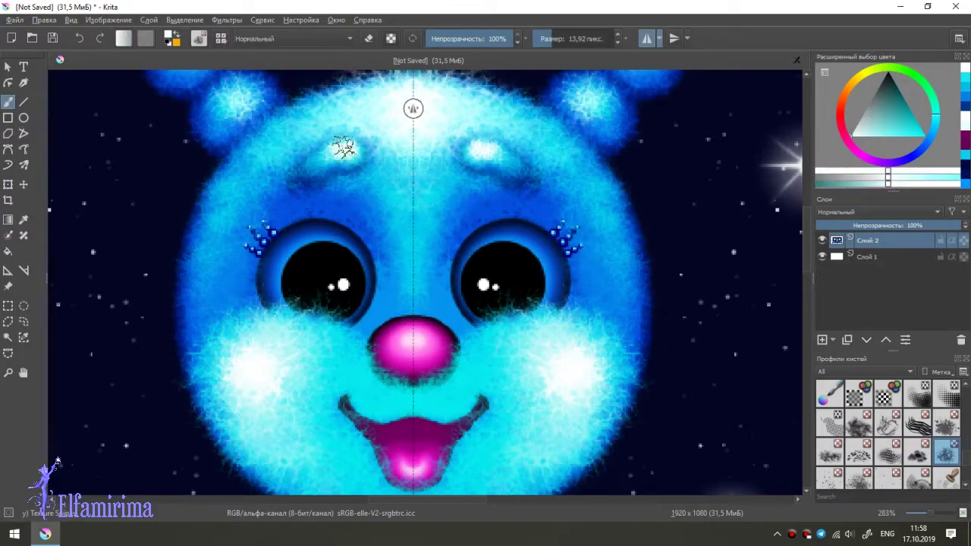
key(bracketright)
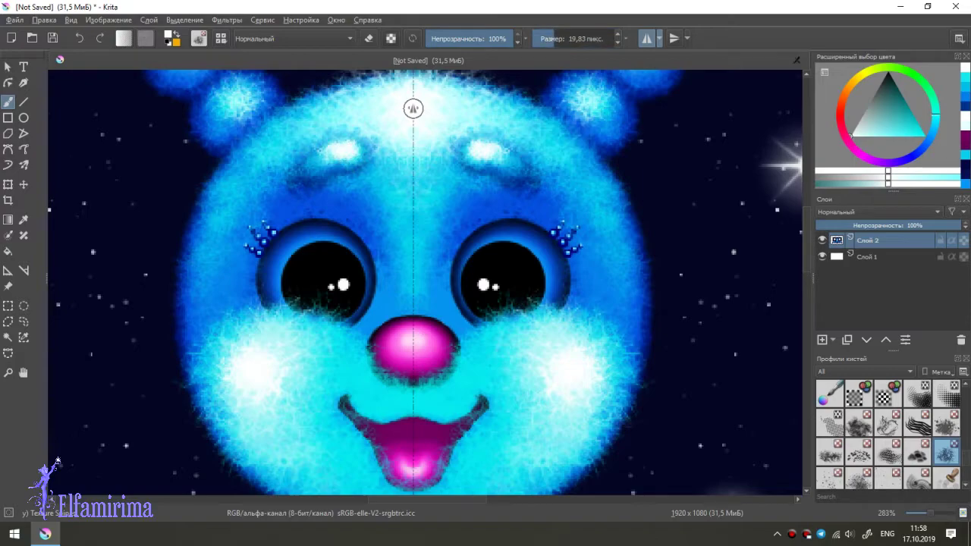
drag(324, 155, 319, 161)
key(bracketright)
key(bracketright)
key(bracketright)
key(bracketright)
drag(348, 151, 353, 147)
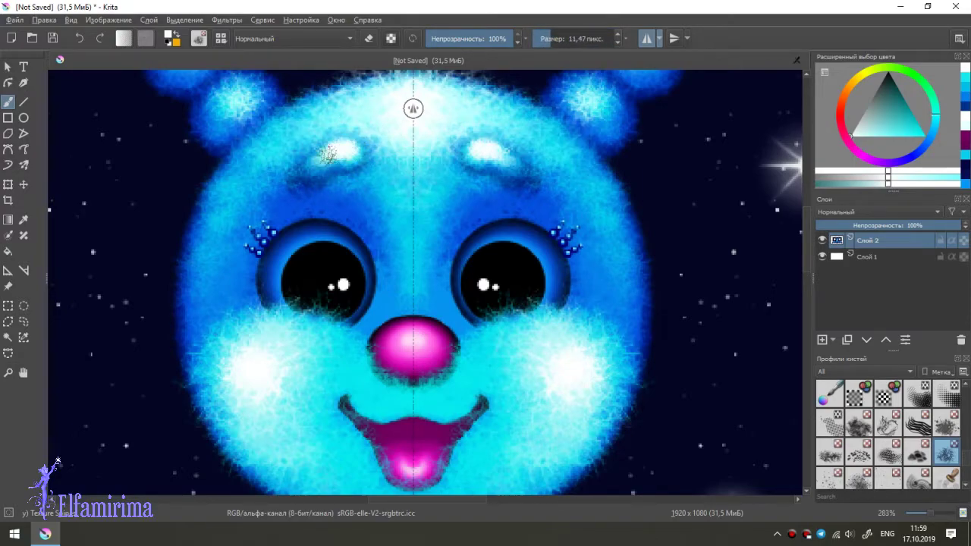
scroll(413, 108, down, 1)
scroll(414, 107, down, 3)
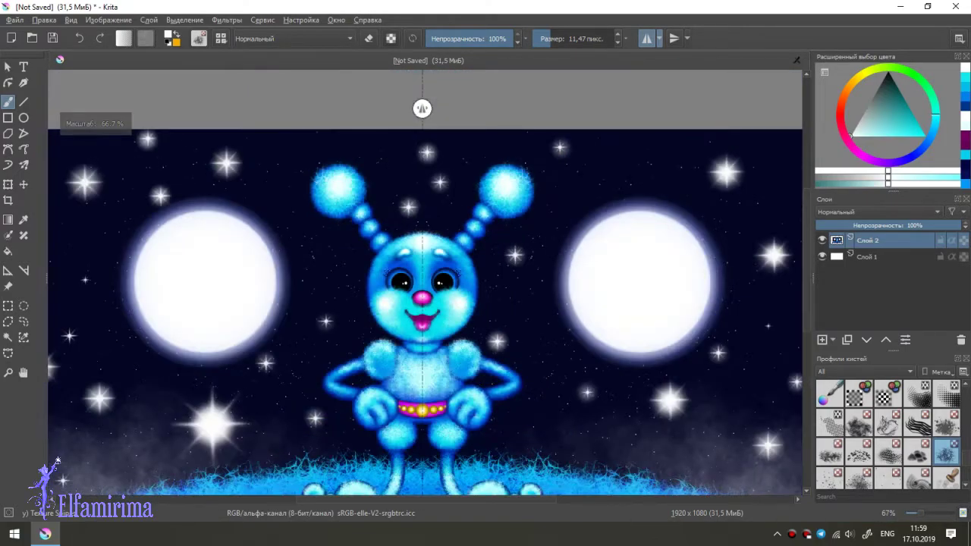
Step: Enlarge the texture brush to about 34 px and paint mirrored light fur highlights on both hips
drag(409, 311, 422, 311)
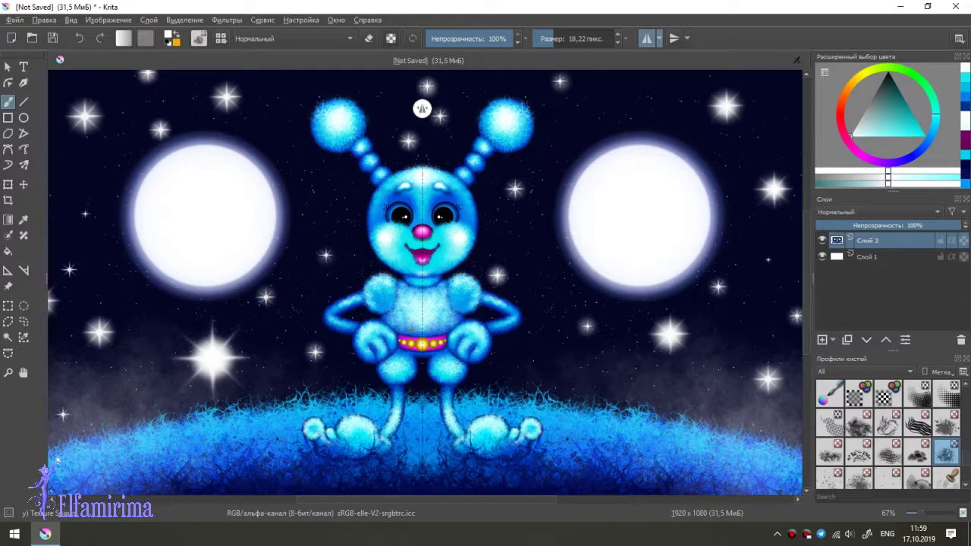
drag(417, 315, 429, 315)
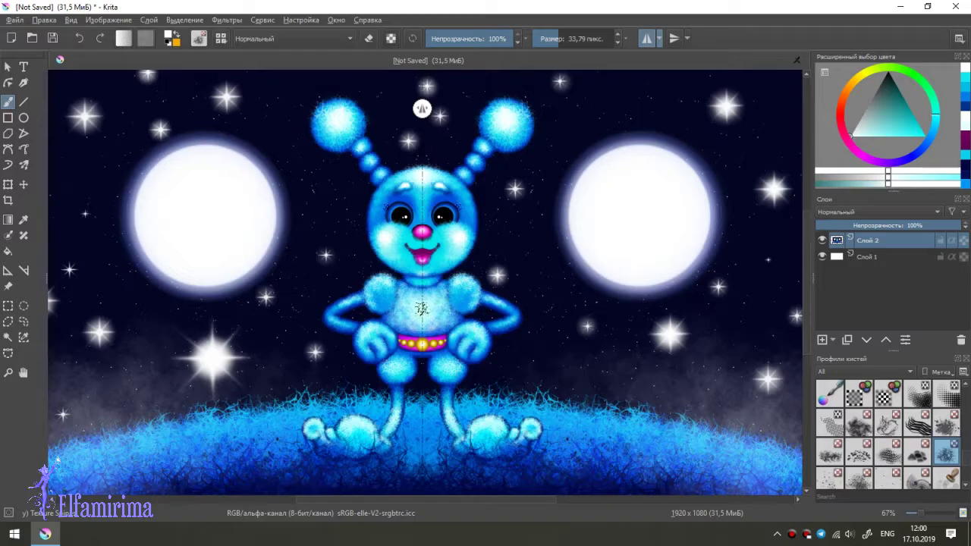
key(bracketleft)
key(bracketleft)
key(bracketleft)
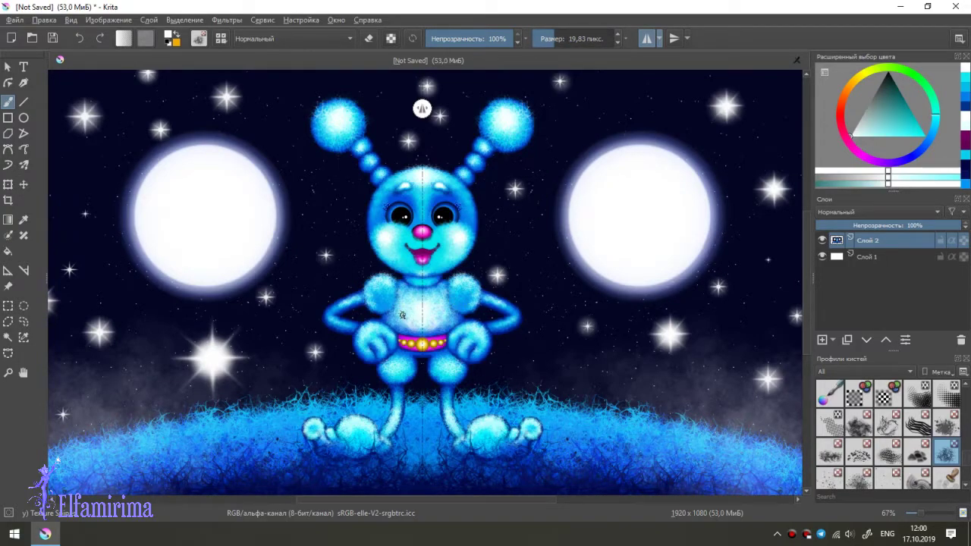
key(bracketright)
key(bracketright)
key(bracketright)
key(bracketright)
key(bracketright)
key(bracketright)
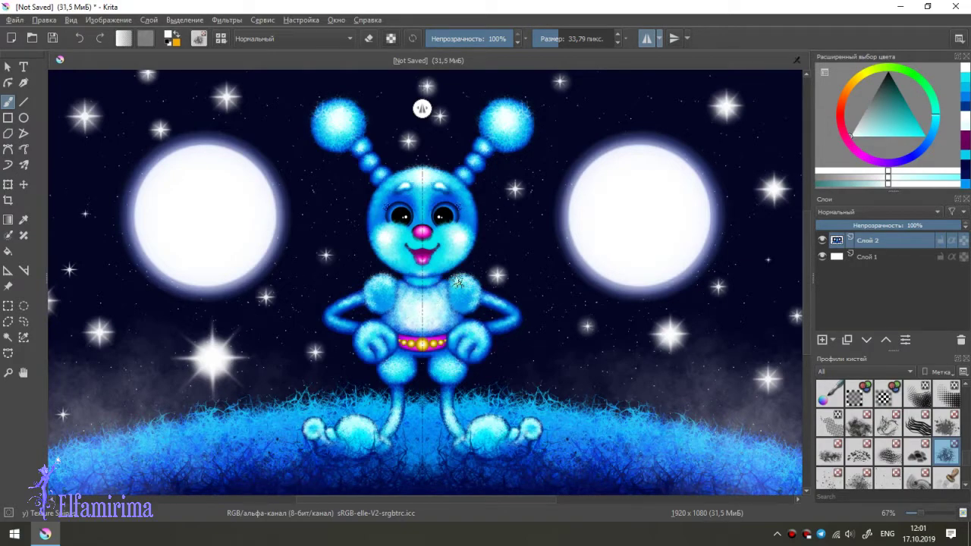
drag(471, 329, 475, 331)
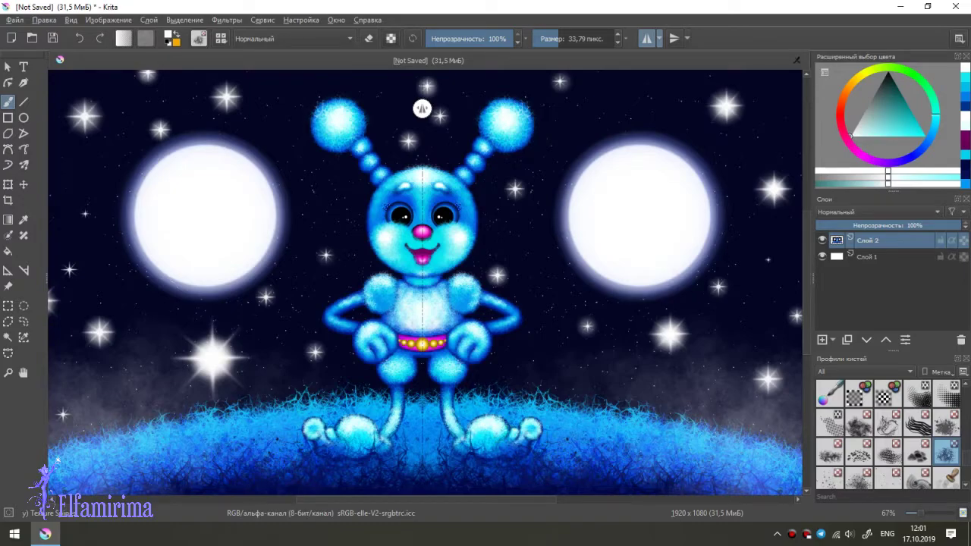
ctrl+scroll(422, 108, up, 3)
ctrl+scroll(417, 109, up, 1)
scroll(413, 108, up, 3)
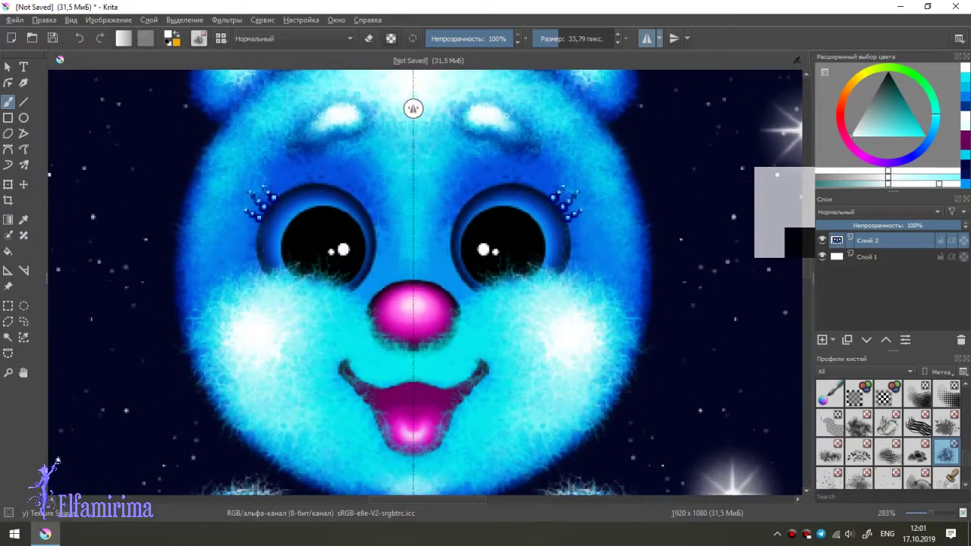
Step: Dab a bright glint on the nose centre with a 3 px dodge brush
scroll(887, 436, down, 2)
scroll(887, 436, down, 2)
click(945, 392)
drag(599, 38, 540, 38)
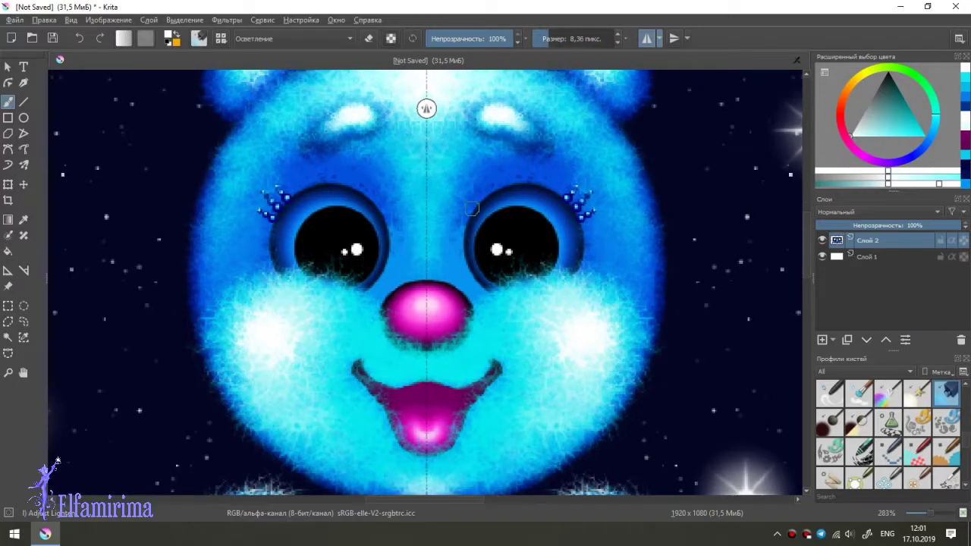
click(427, 305)
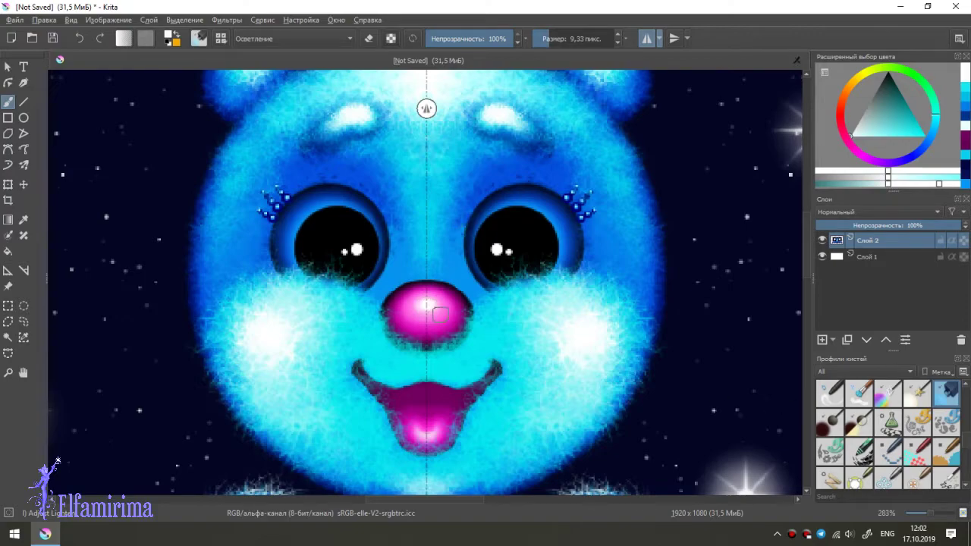
Step: Return to a normal-blend brush preset, then a textured fur brush
scroll(887, 436, up, 3)
click(830, 421)
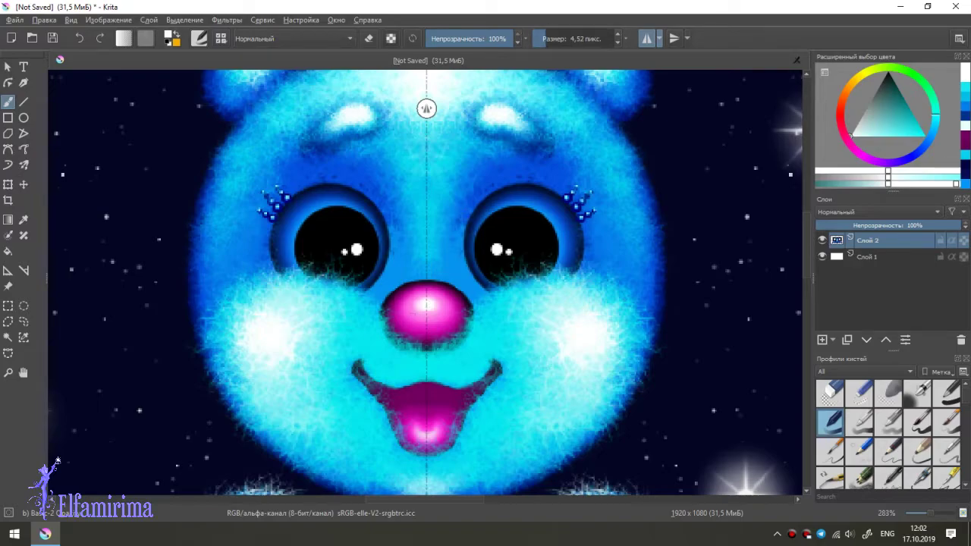
scroll(426, 108, down, 2)
scroll(426, 108, down, 2)
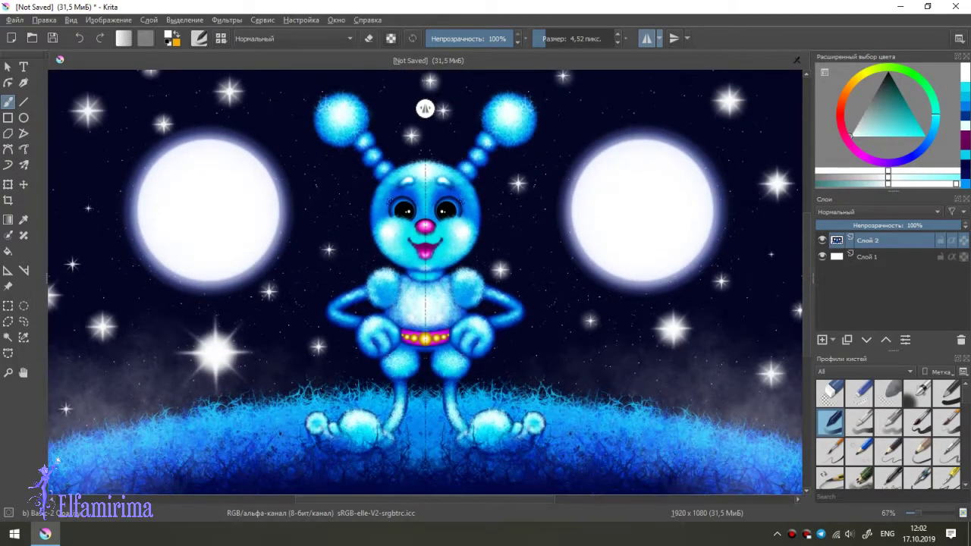
scroll(426, 108, up, 2)
scroll(425, 108, up, 2)
scroll(425, 109, up, 1)
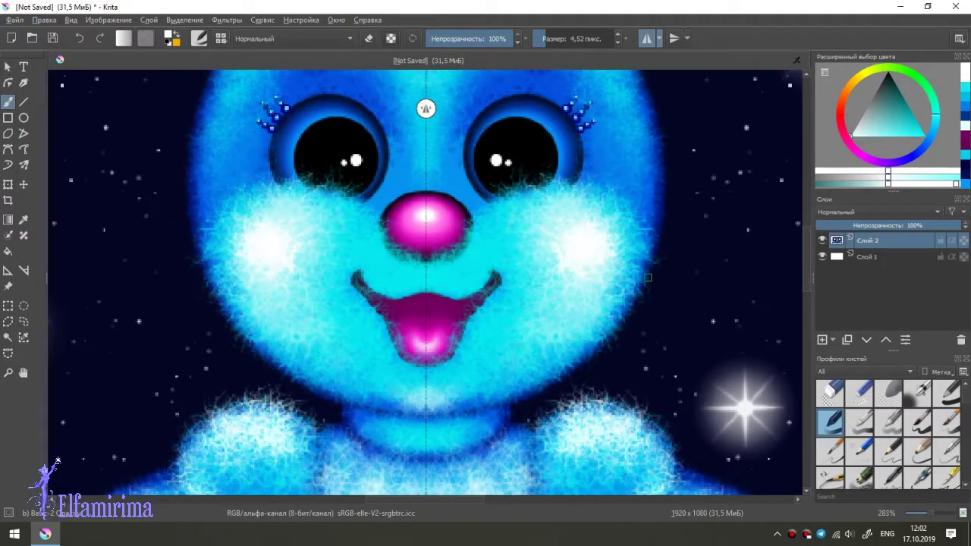
key(period)
key(period)
key(period)
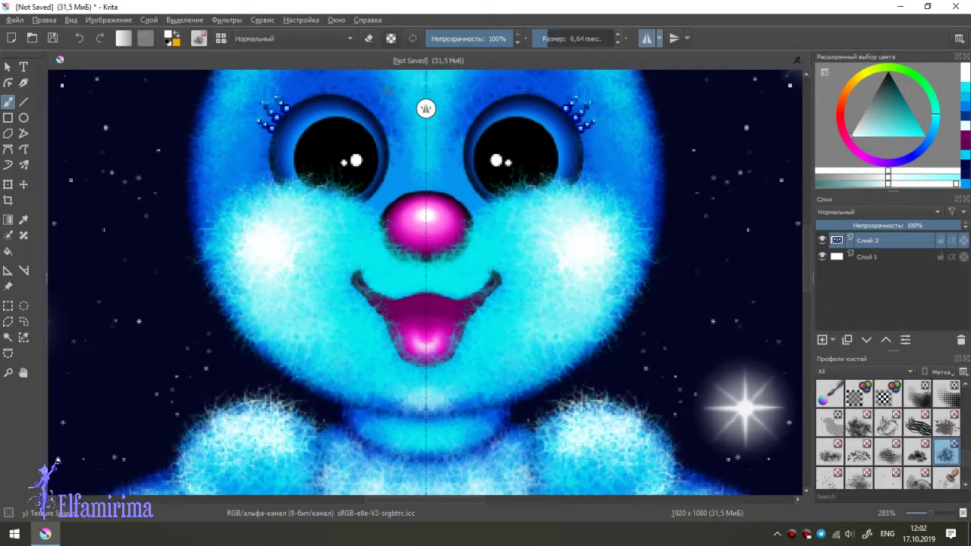
Step: Sample the face cyan and paint faint lighter-cyan fur over the cheek area
ctrl+click(439, 272)
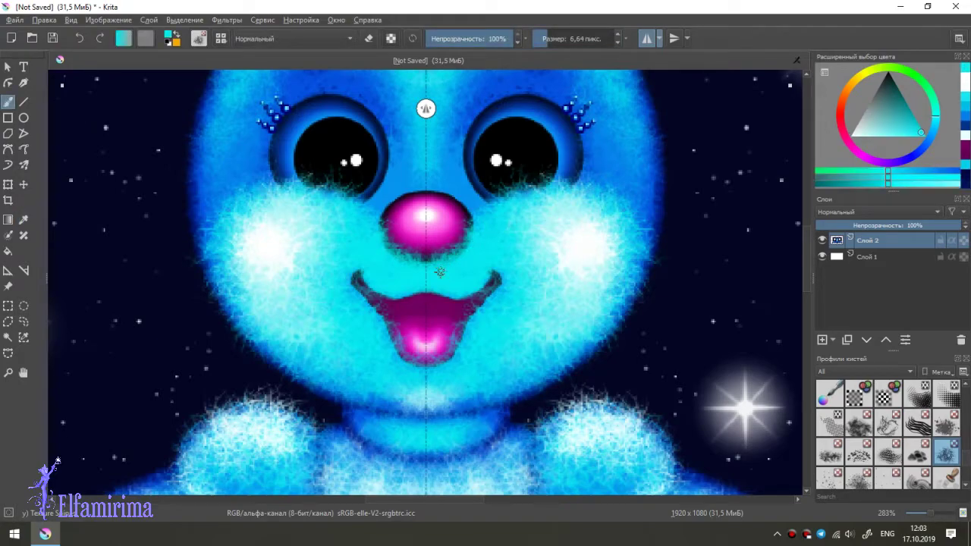
key(bracketright)
key(bracketright)
key(bracketright)
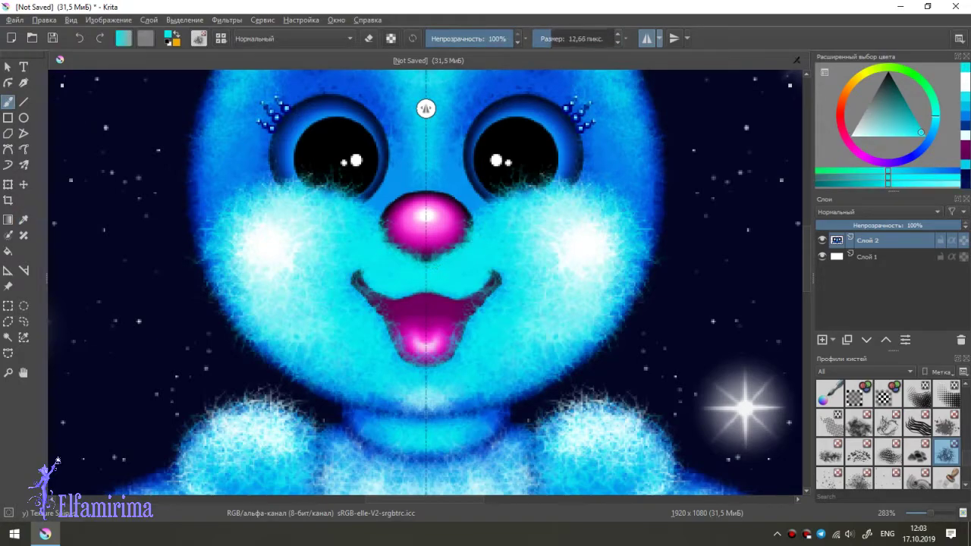
drag(458, 264, 430, 281)
scroll(429, 281, down, 5)
scroll(430, 280, down, 4)
scroll(433, 273, up, 8)
scroll(440, 265, up, 1)
key(bracketright)
key(bracketright)
key(bracketright)
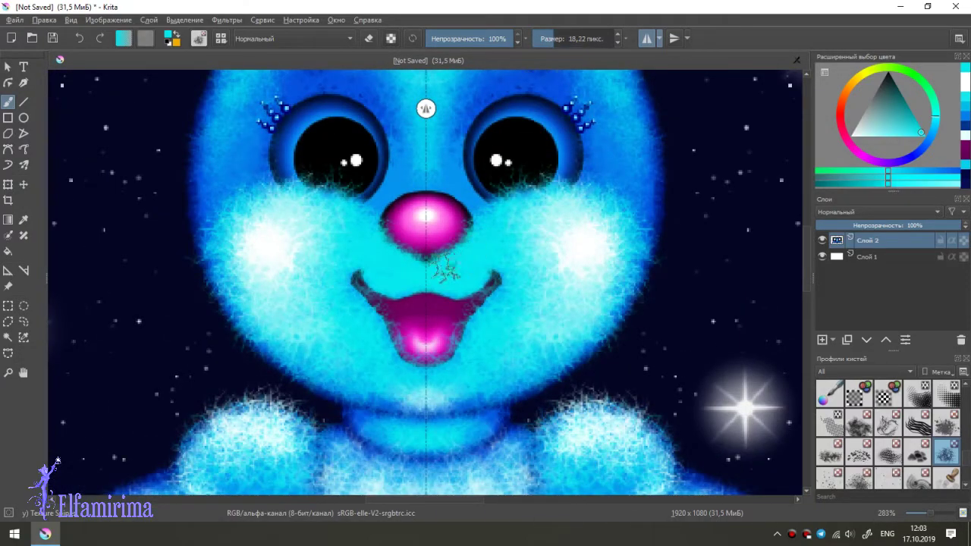
click(23, 219)
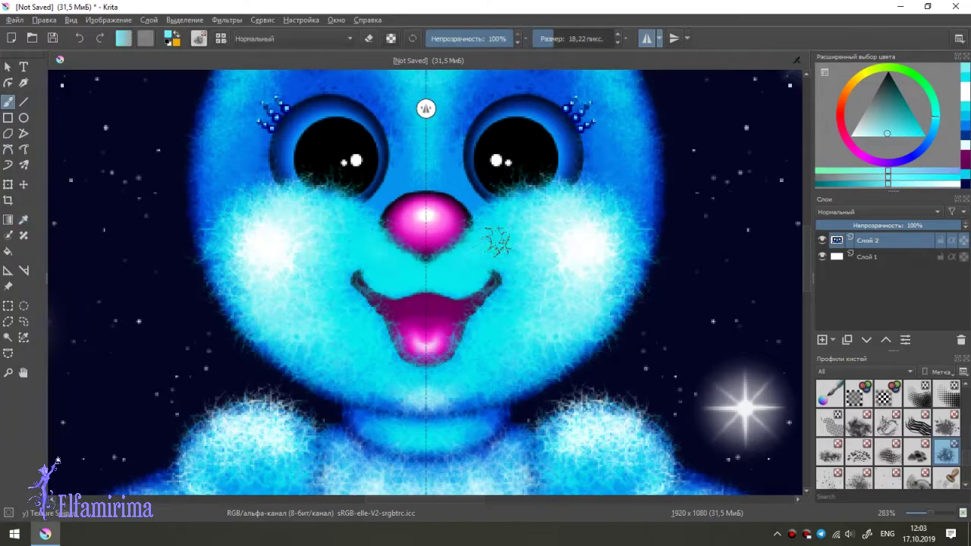
ctrl+click(455, 265)
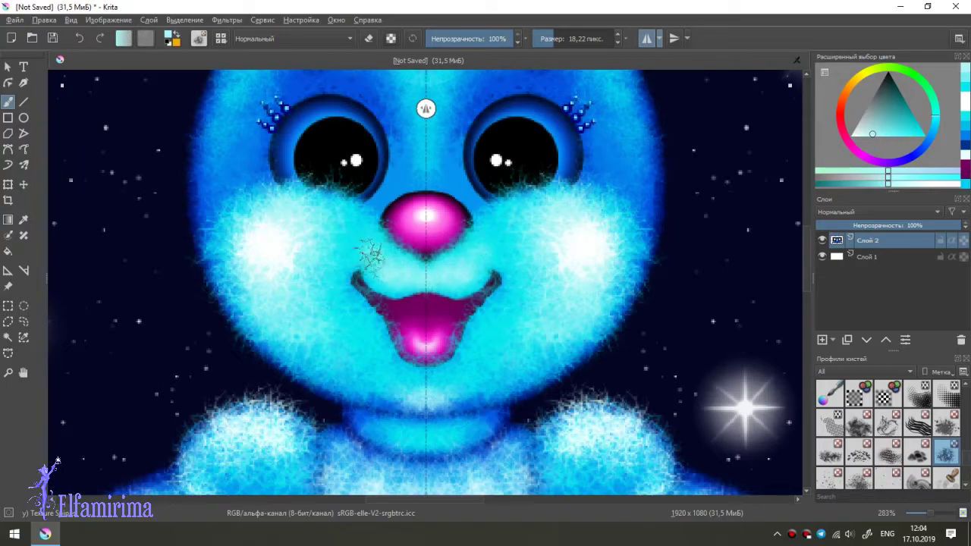
Step: Paint light mirrored fur above both smile corners using a colour sampled from the face
key(p)
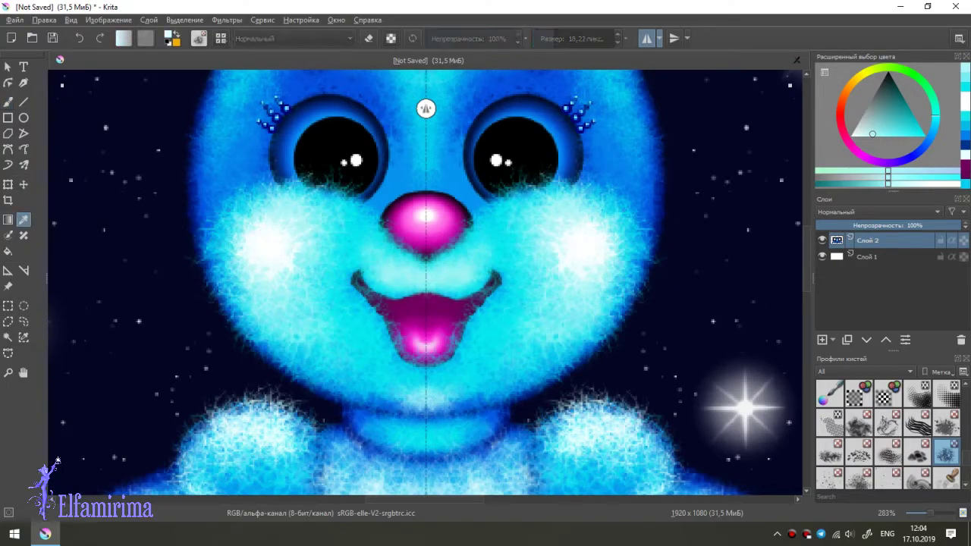
click(455, 278)
key(b)
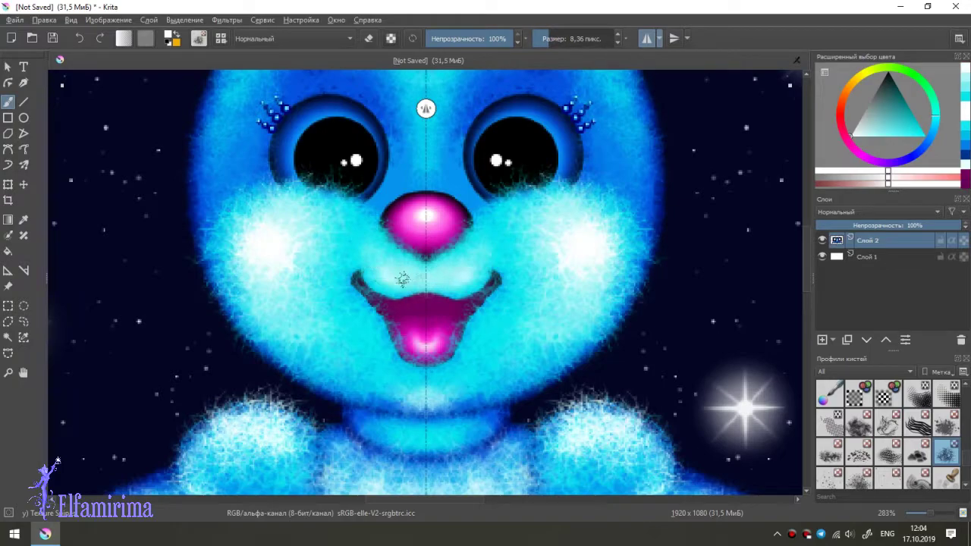
key(bracketright)
key(bracketright)
key(bracketright)
mouse_move(453, 280)
mouse_down()
mouse_move(481, 268)
mouse_move(463, 258)
mouse_move(512, 246)
mouse_move(466, 256)
mouse_move(509, 227)
mouse_move(485, 236)
mouse_move(497, 251)
mouse_move(465, 273)
mouse_move(372, 281)
mouse_move(466, 260)
mouse_move(342, 253)
mouse_move(403, 278)
mouse_up()
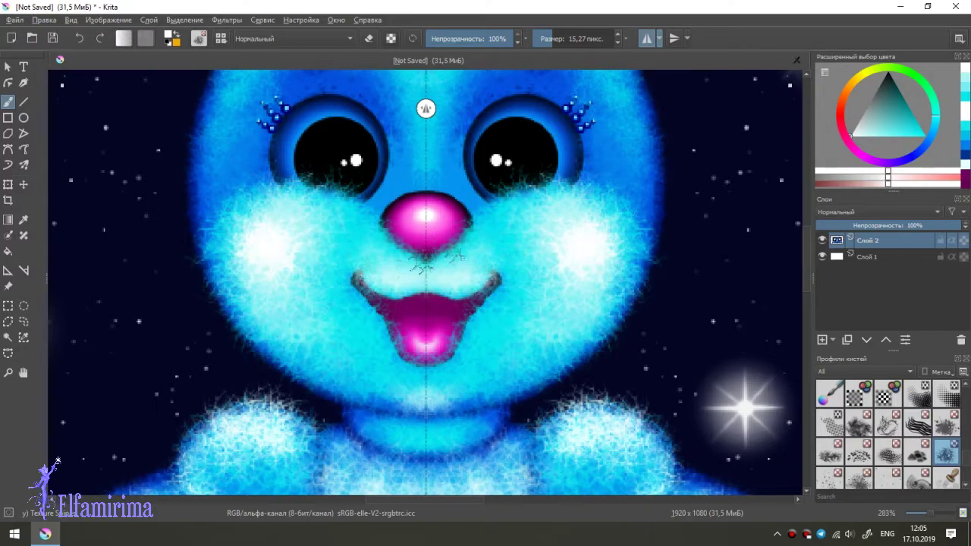
ctrl+click(364, 254)
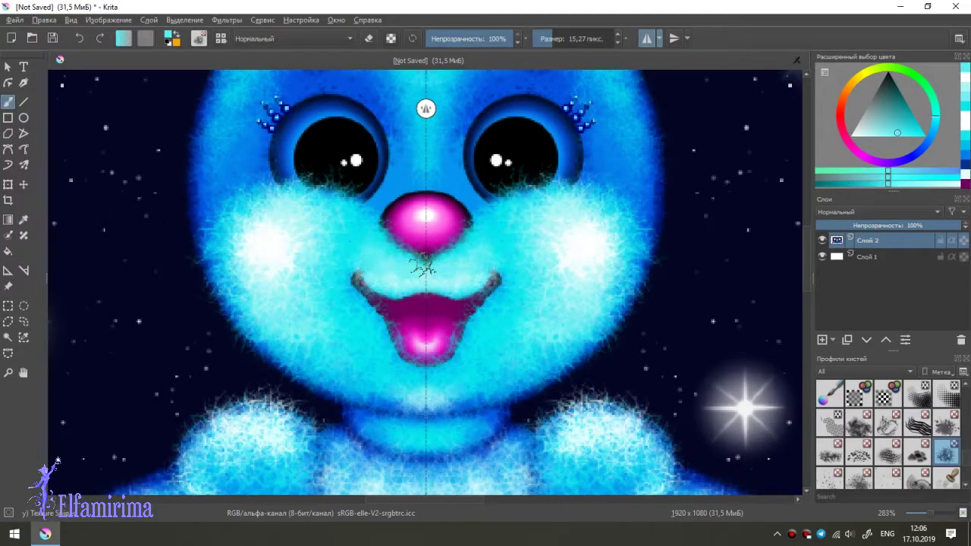
drag(498, 242, 485, 250)
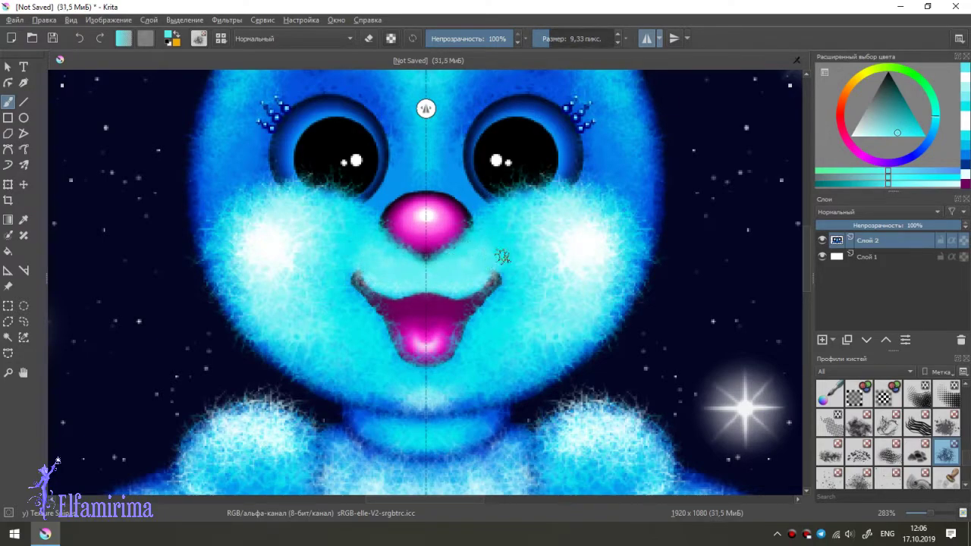
scroll(451, 286, down, 4)
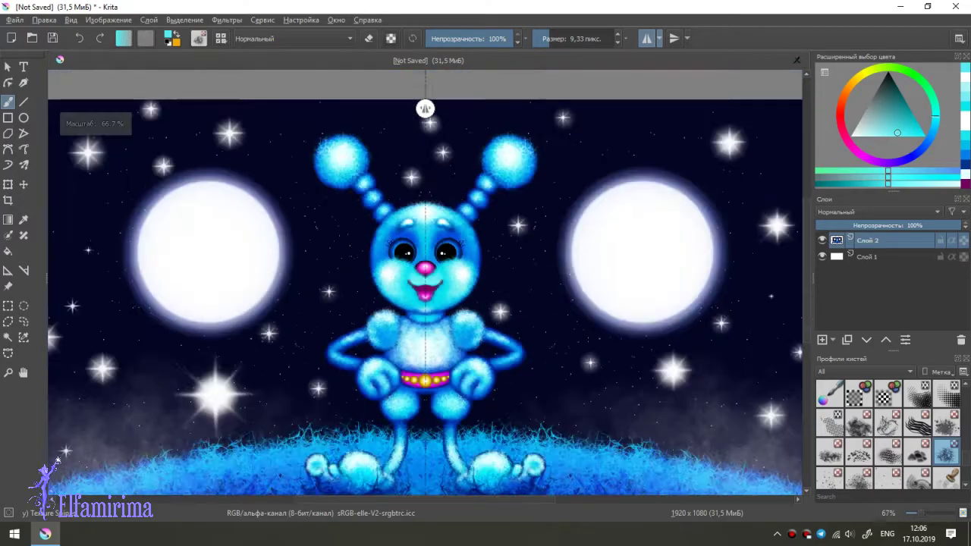
scroll(426, 286, up, 4)
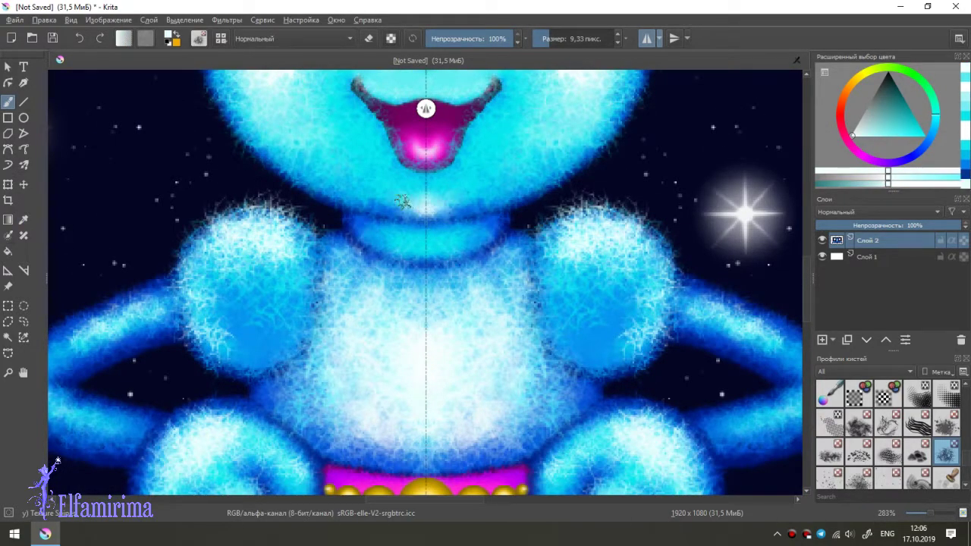
scroll(425, 206, down, 4)
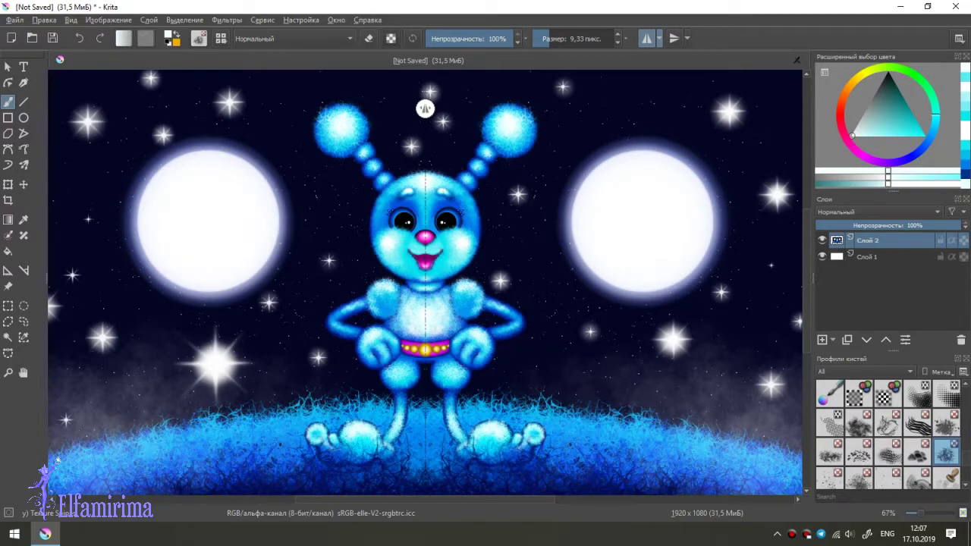
scroll(424, 108, up, 4)
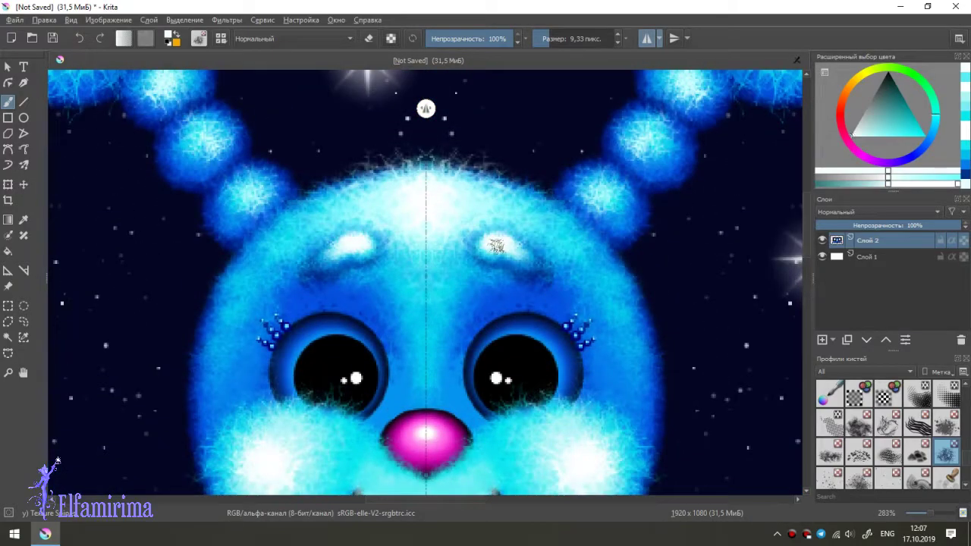
scroll(426, 109, down, 3)
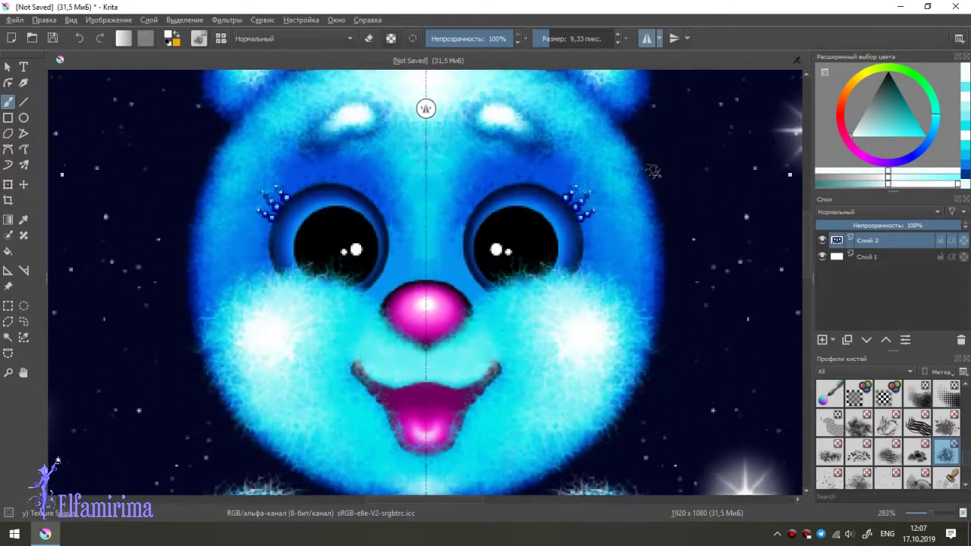
scroll(650, 132, down, 4)
scroll(649, 133, down, 4)
scroll(424, 295, up, 5)
scroll(424, 289, up, 3)
scroll(424, 288, down, 3)
scroll(425, 289, down, 3)
scroll(425, 289, up, 3)
scroll(425, 288, down, 3)
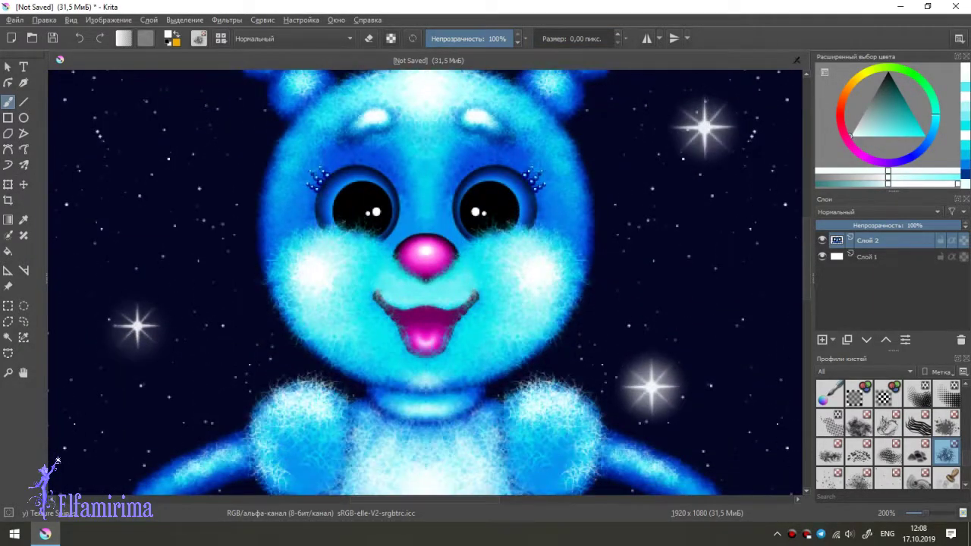
scroll(424, 289, down, 4)
scroll(425, 288, down, 1)
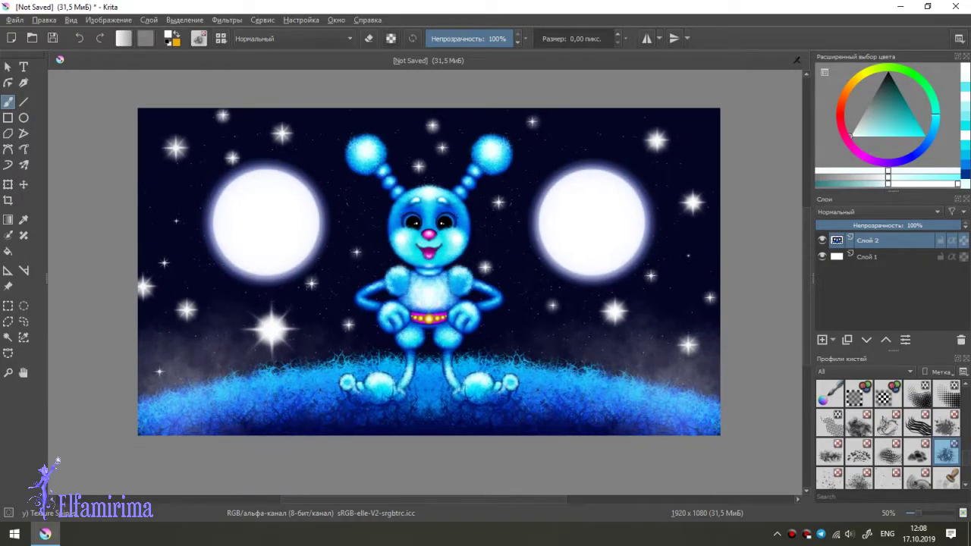
scroll(424, 288, down, 4)
scroll(424, 289, up, 4)
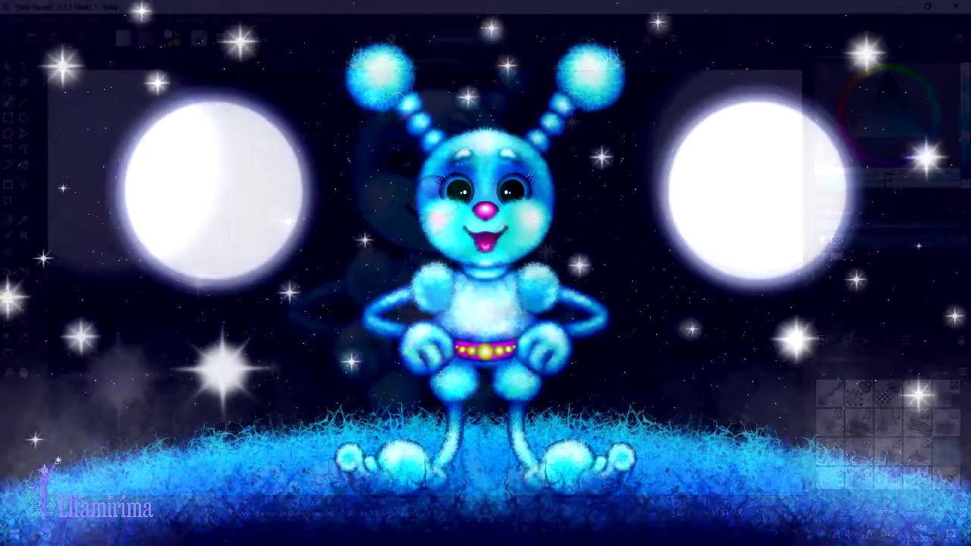